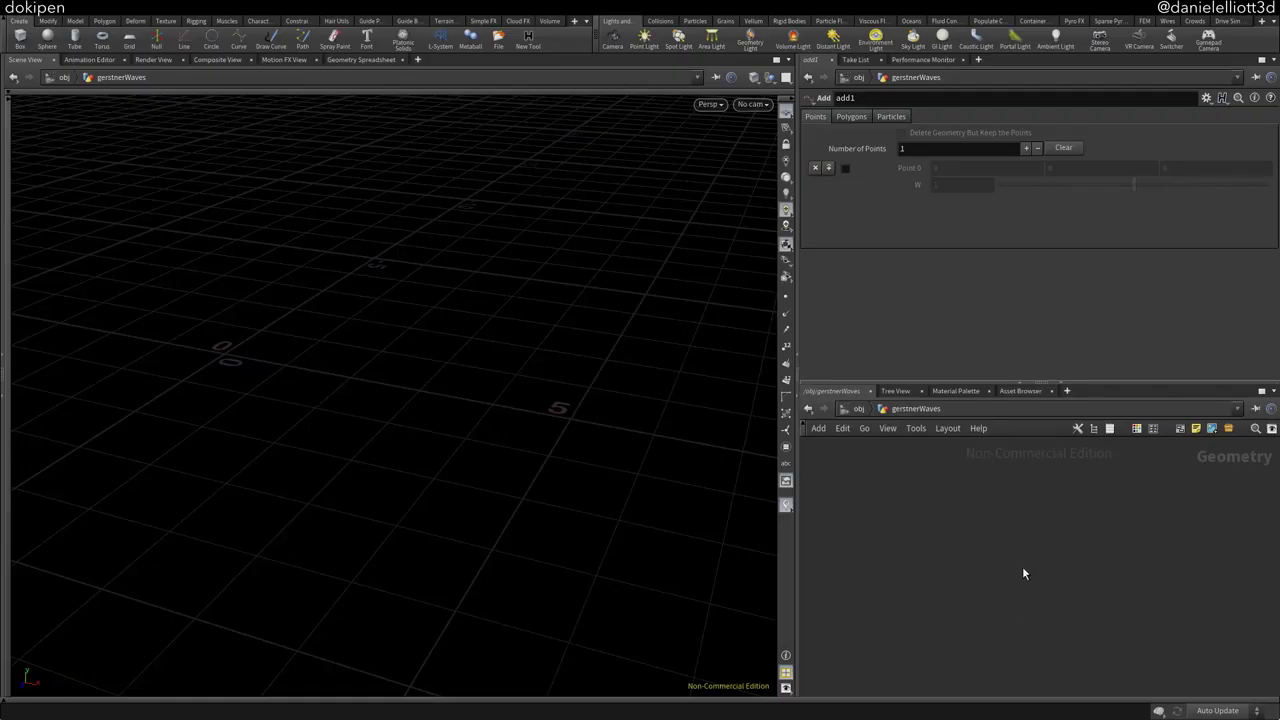
Add a Line node to the empty gerstnerWaves network
key("Tab")
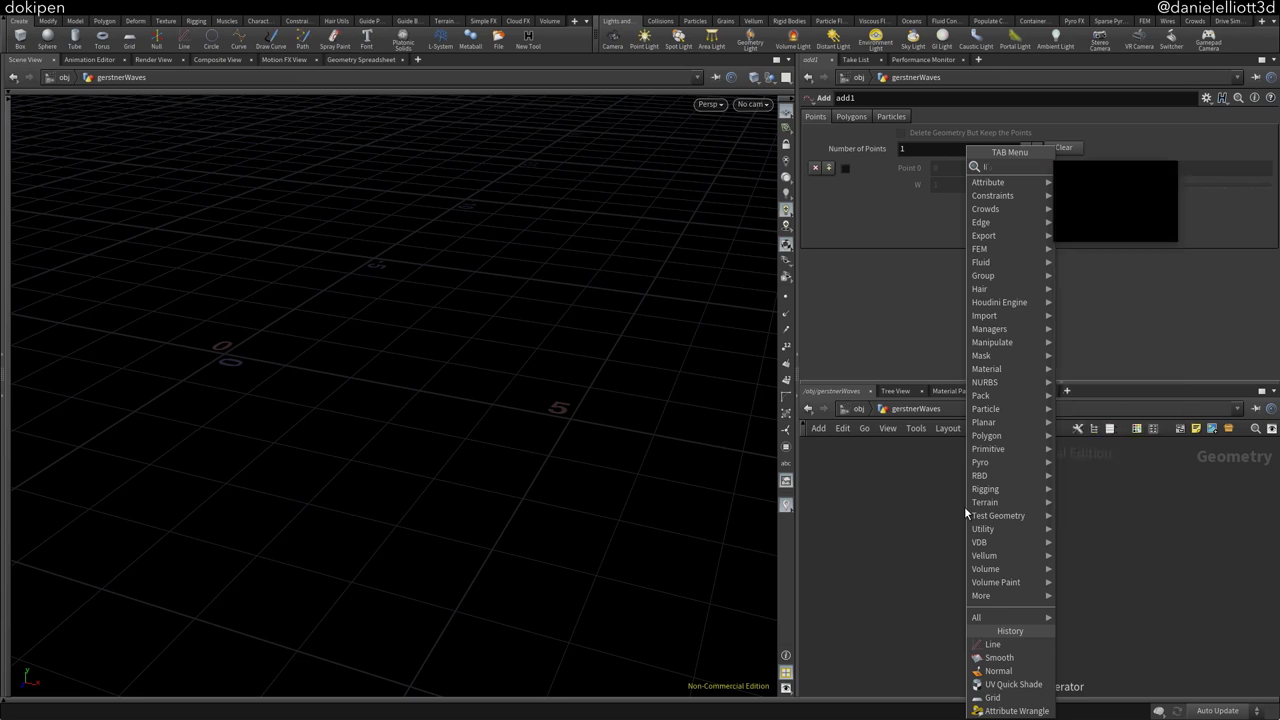
key("Escape")
left_click(964, 508)
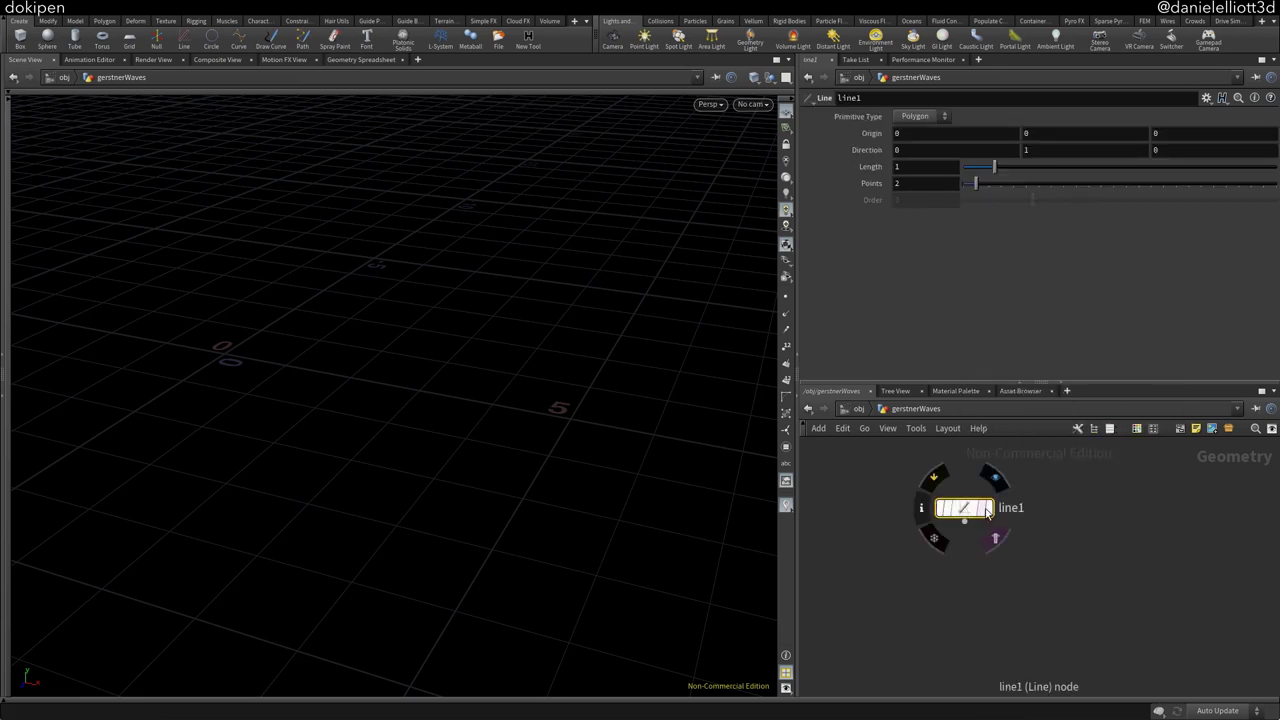
Set the line's direction to 1, 0, 0 so it runs along the X axis
key("h")
left_click_drag(405, 322, 377, 298)
left_click(955, 150)
type("1")
left_click(1034, 149)
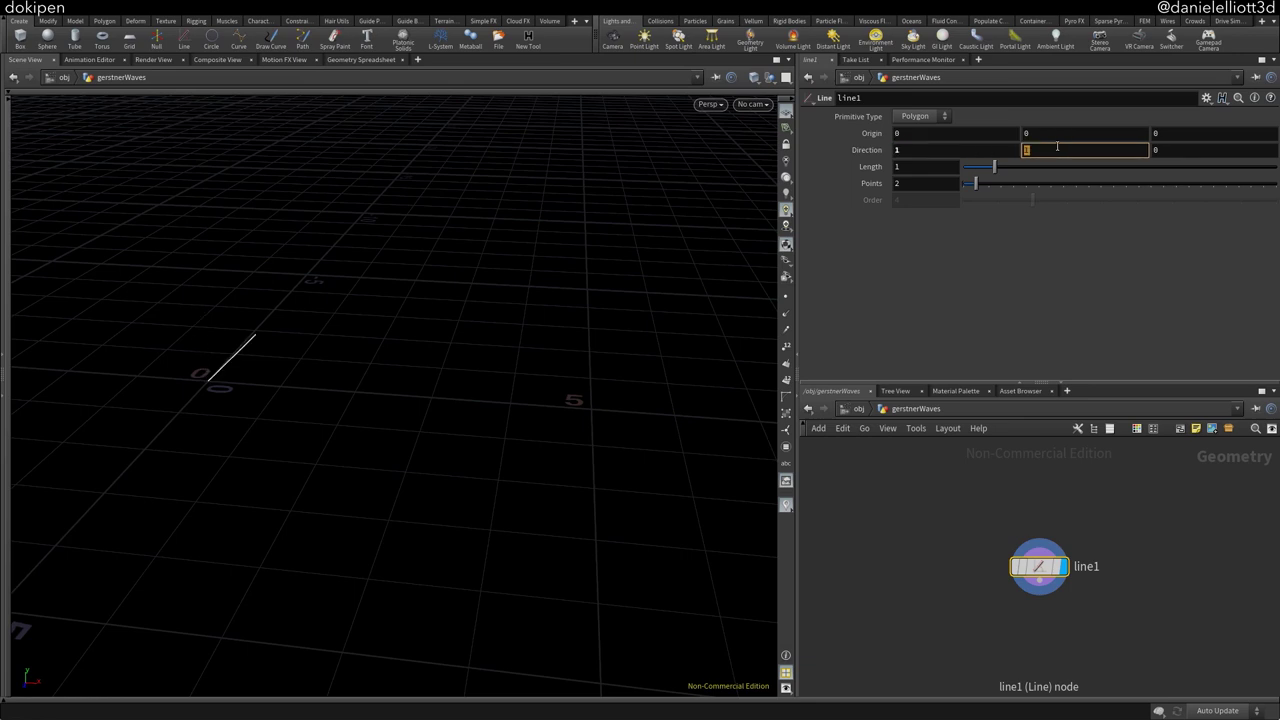
type("0")
key("Return")
Set the line's length to 8 and its number of points to 100
middle_click_drag(341, 354, 451, 369)
scroll(451, 369, "up", 3)
left_click(902, 167)
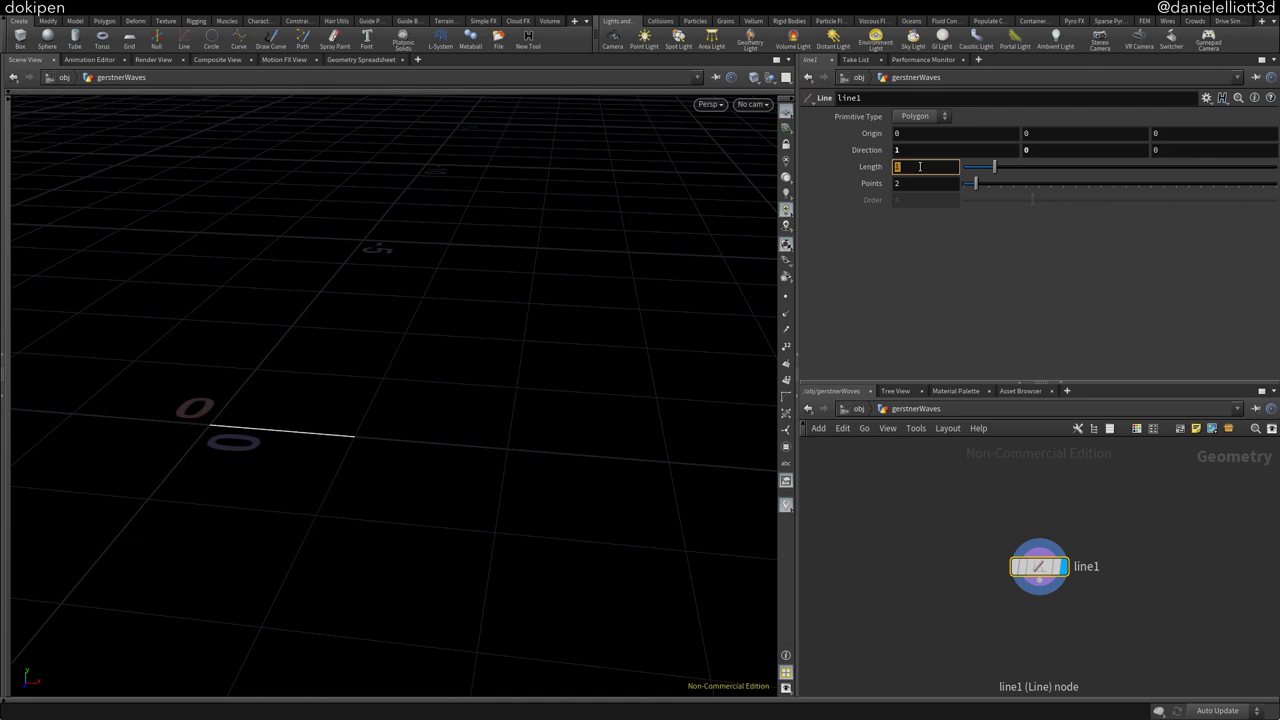
type("8")
key("Return")
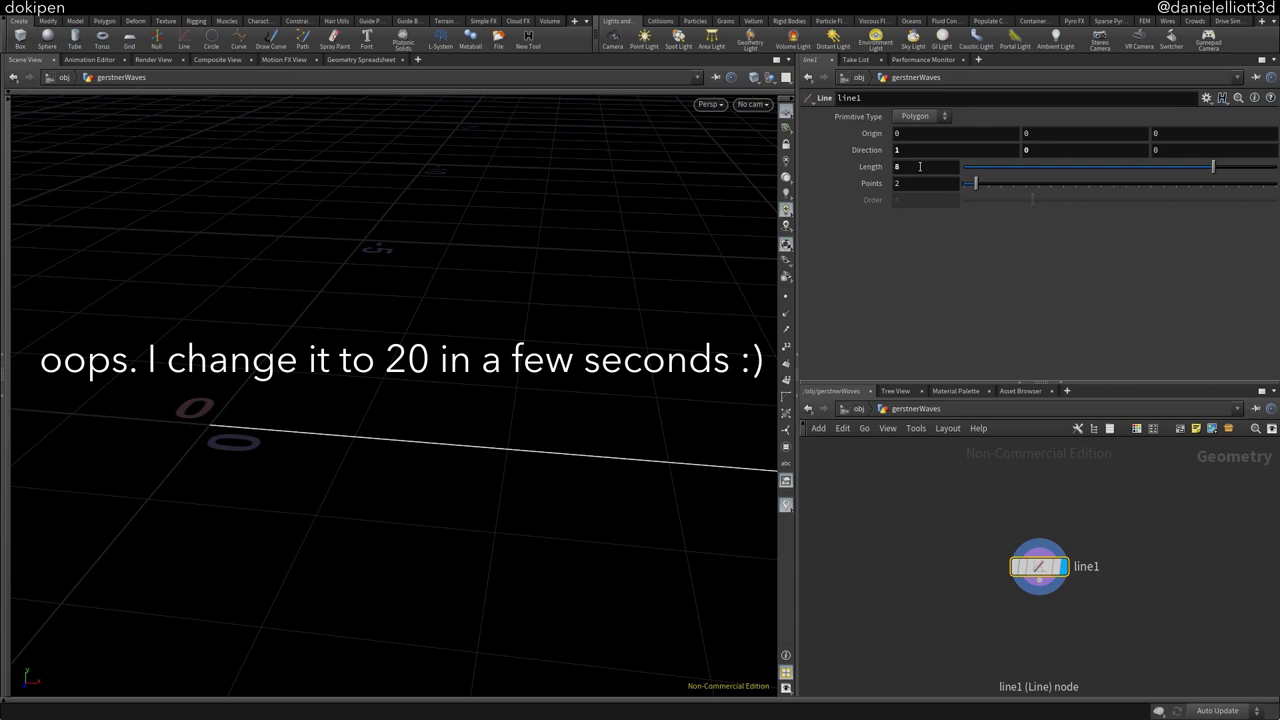
left_click(921, 183)
type("100")
key("Return")
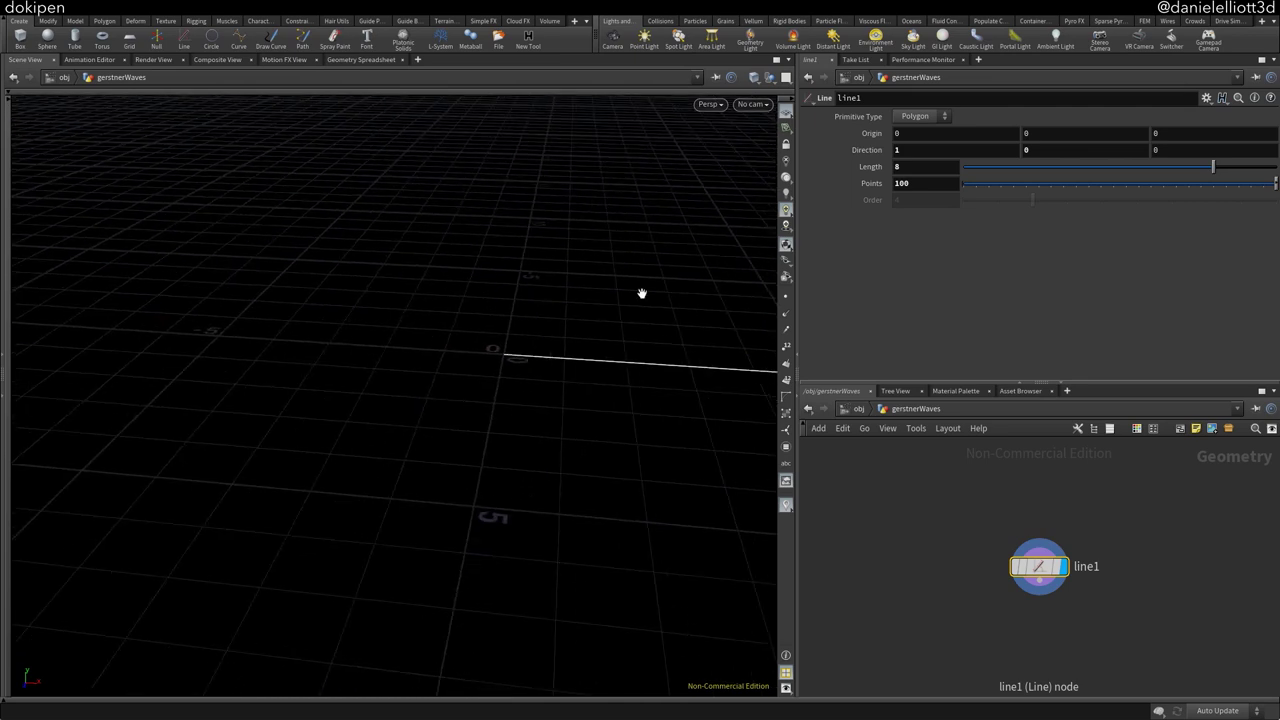
Paste the pointsViewer subnetwork, connect line1's output to its first input and display it
middle_click_drag(643, 292, 206, 291)
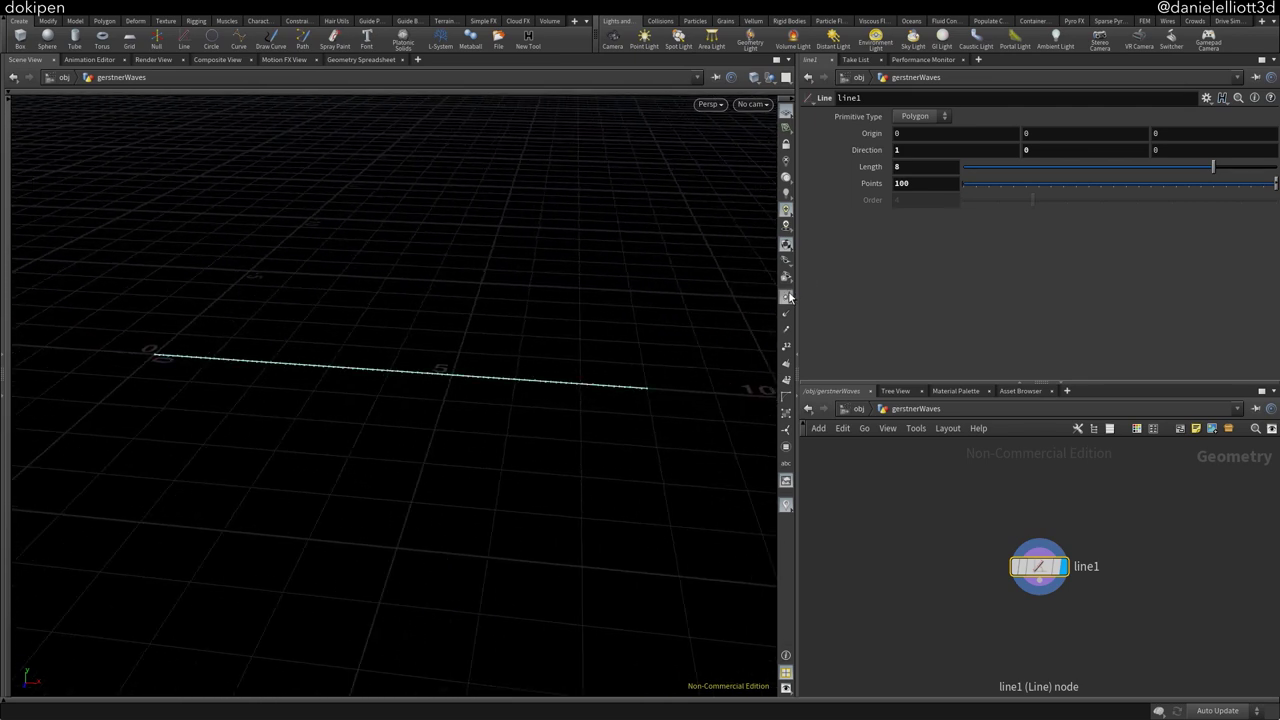
scroll(315, 372, "up", 4)
key("ctrl+v")
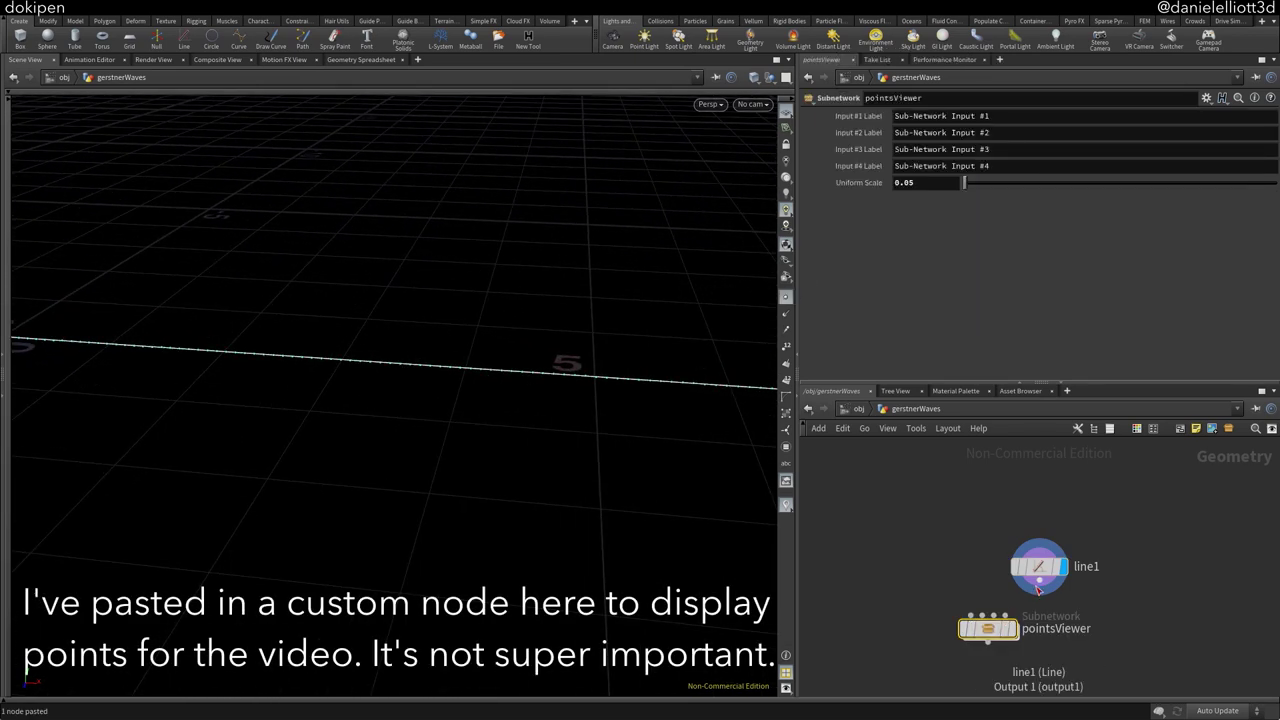
left_click(1038, 582)
left_click(972, 614)
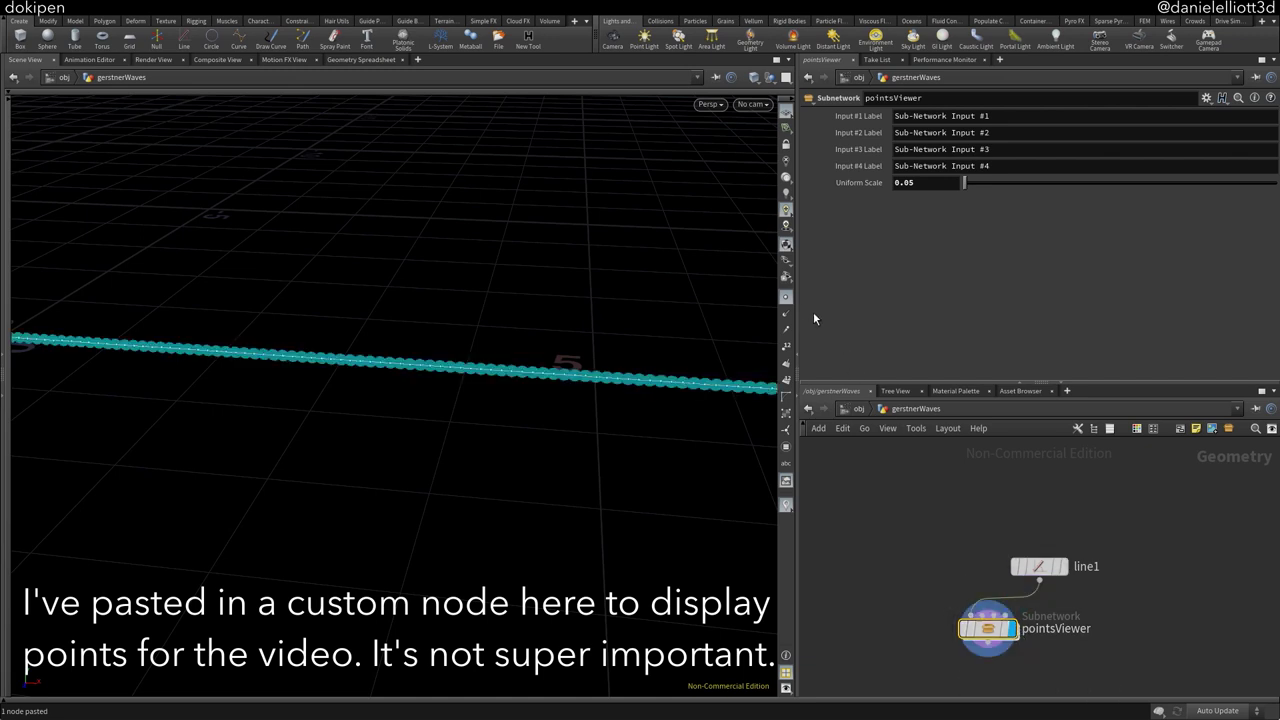
Switch the scene view from perspective to the Front viewport
key("h")
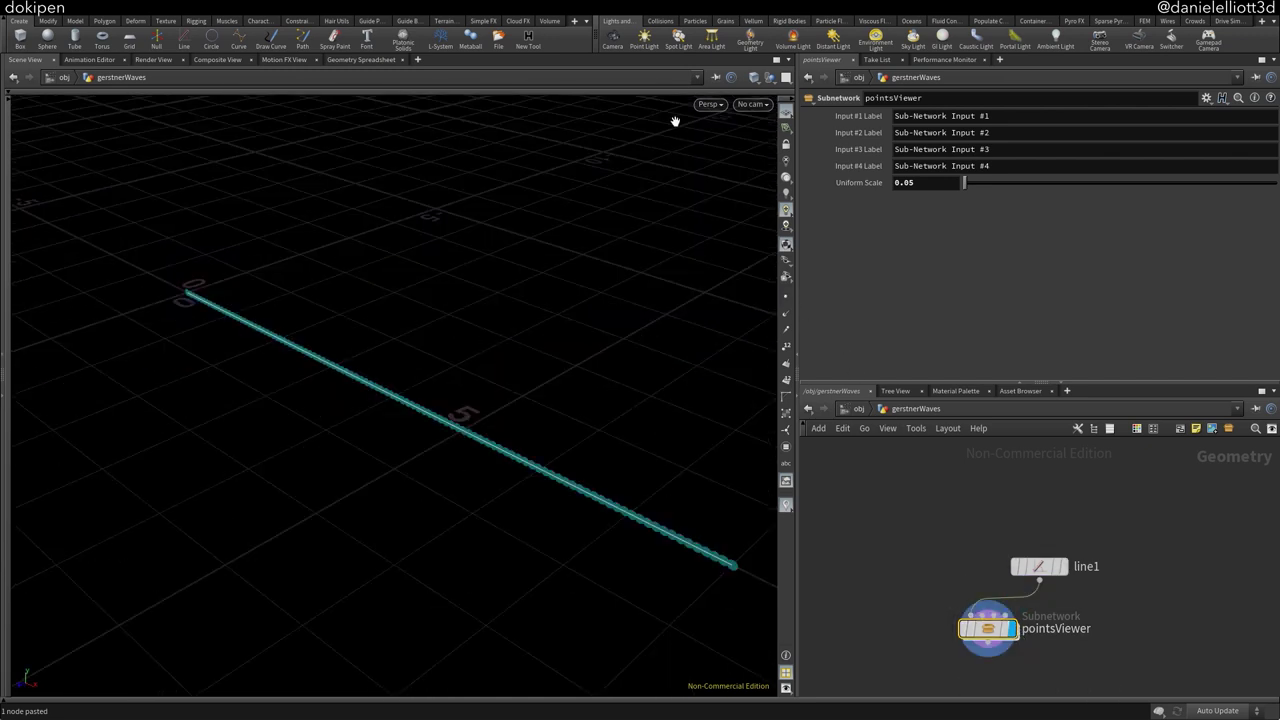
left_click(708, 104)
mouse_move(746, 134)
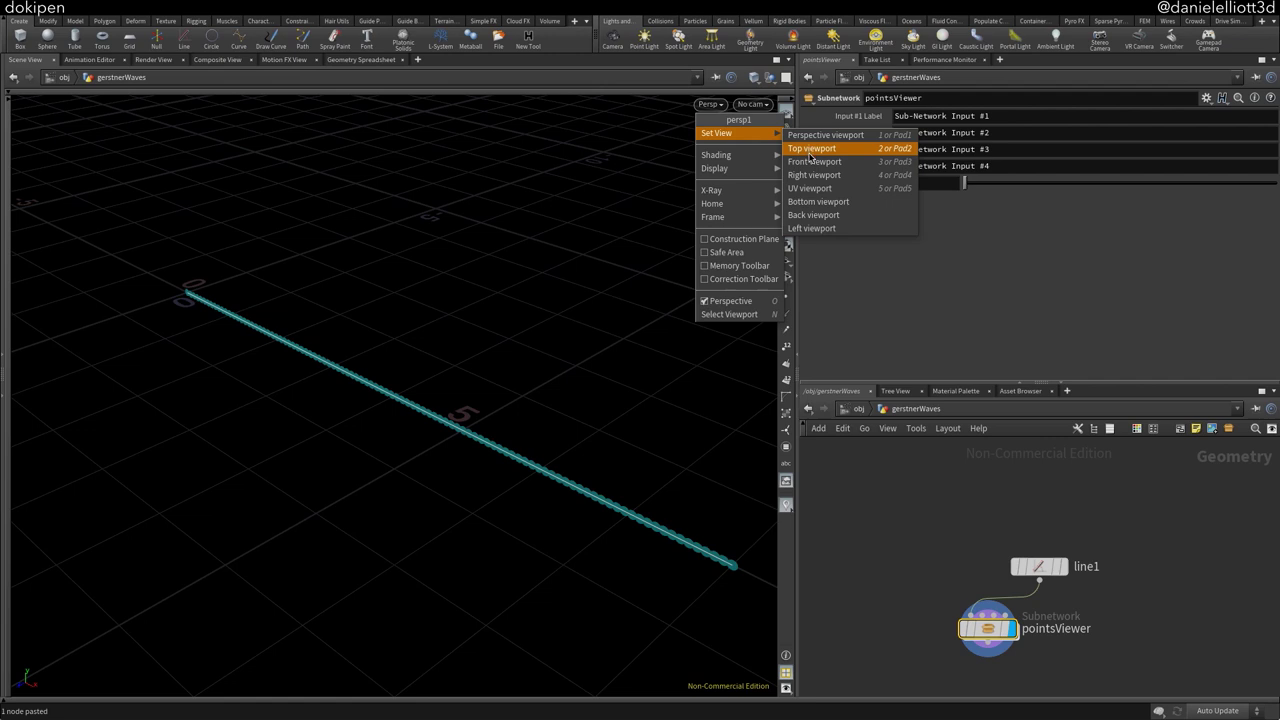
left_click(813, 162)
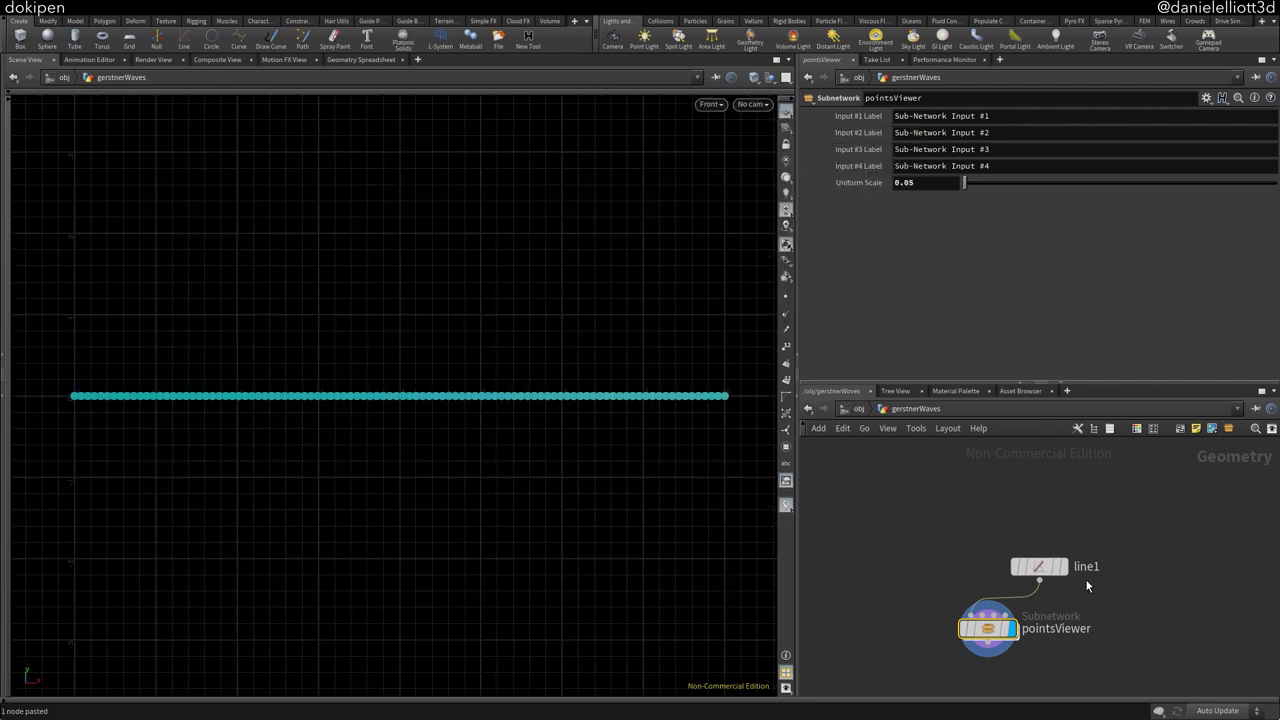
Set line1's length to 20
left_click(1050, 568)
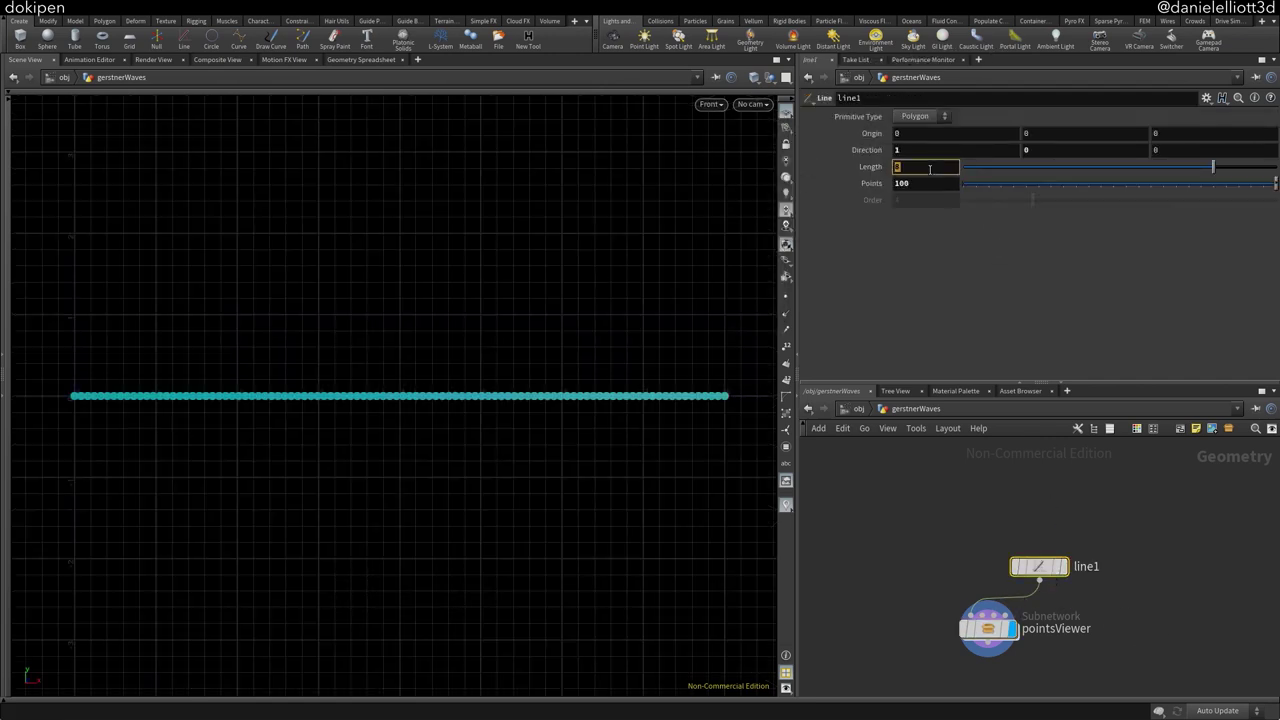
middle_click_drag(622, 334, 500, 343)
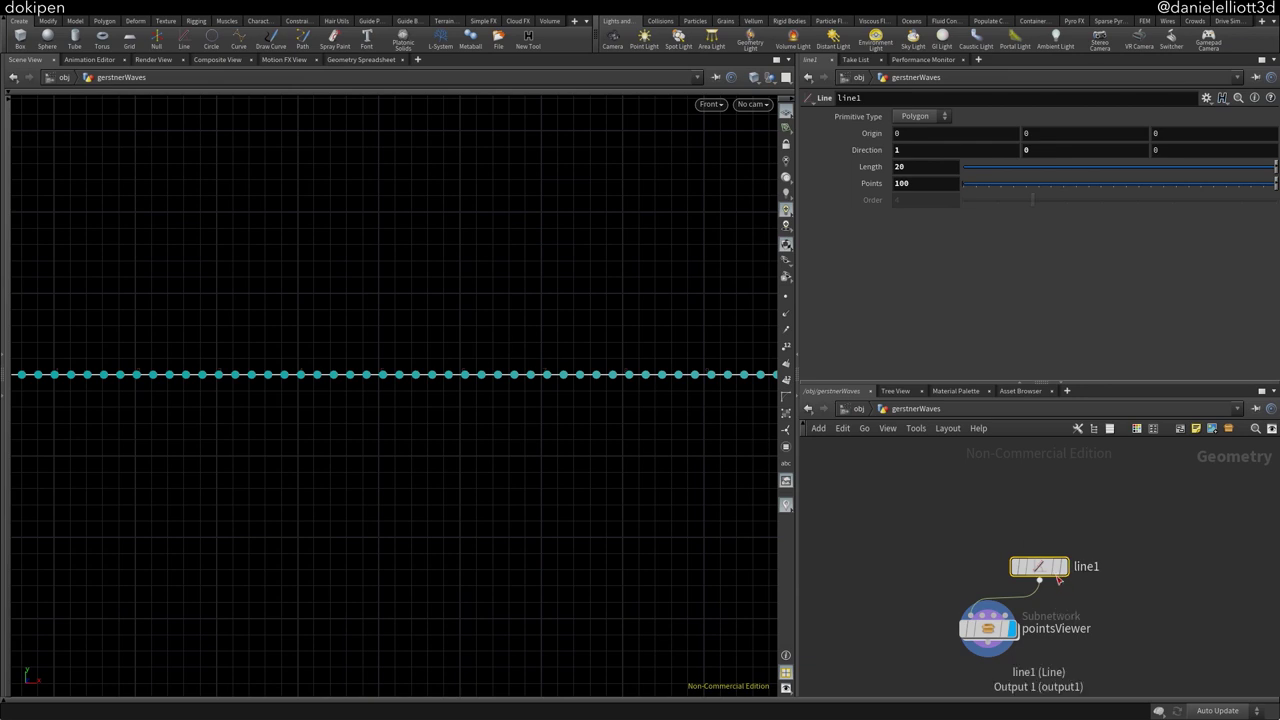
Move line1 higher and insert an Attribute Wrangle node on the wire between line1 and pointsViewer
left_click_drag(1057, 580, 1068, 508)
middle_click_drag(1081, 545, 1038, 553)
key("Tab")
type("attw")
left_click(1175, 168)
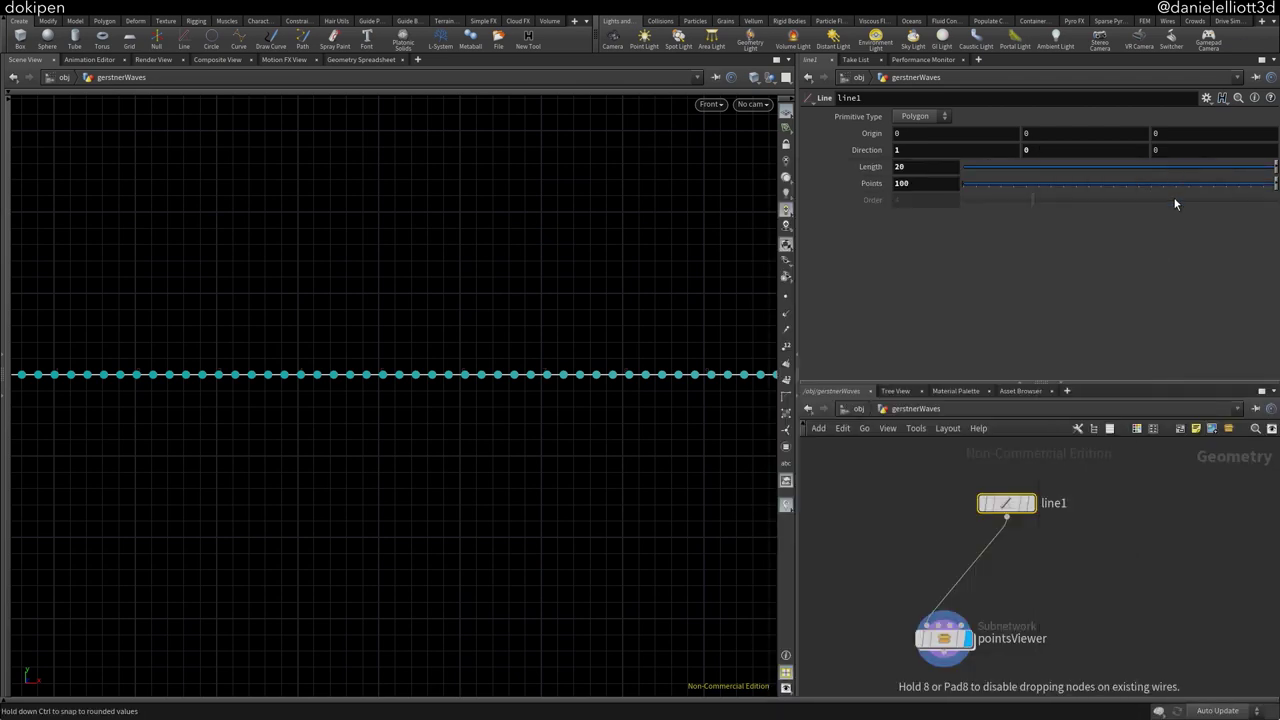
left_click(975, 564)
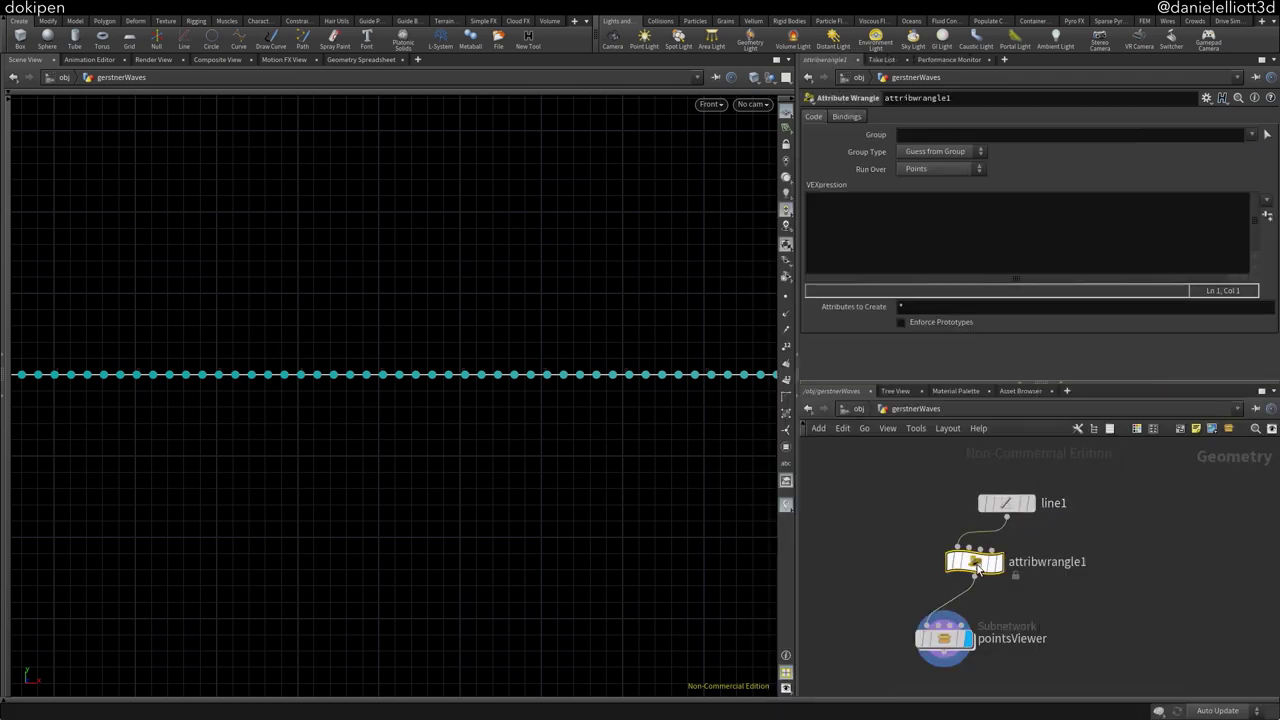
Enter the VEX code @P = set(@P.x, sin(@P.x), @P.z); in the wrangle to shape the line as a sine wave
left_click(998, 215)
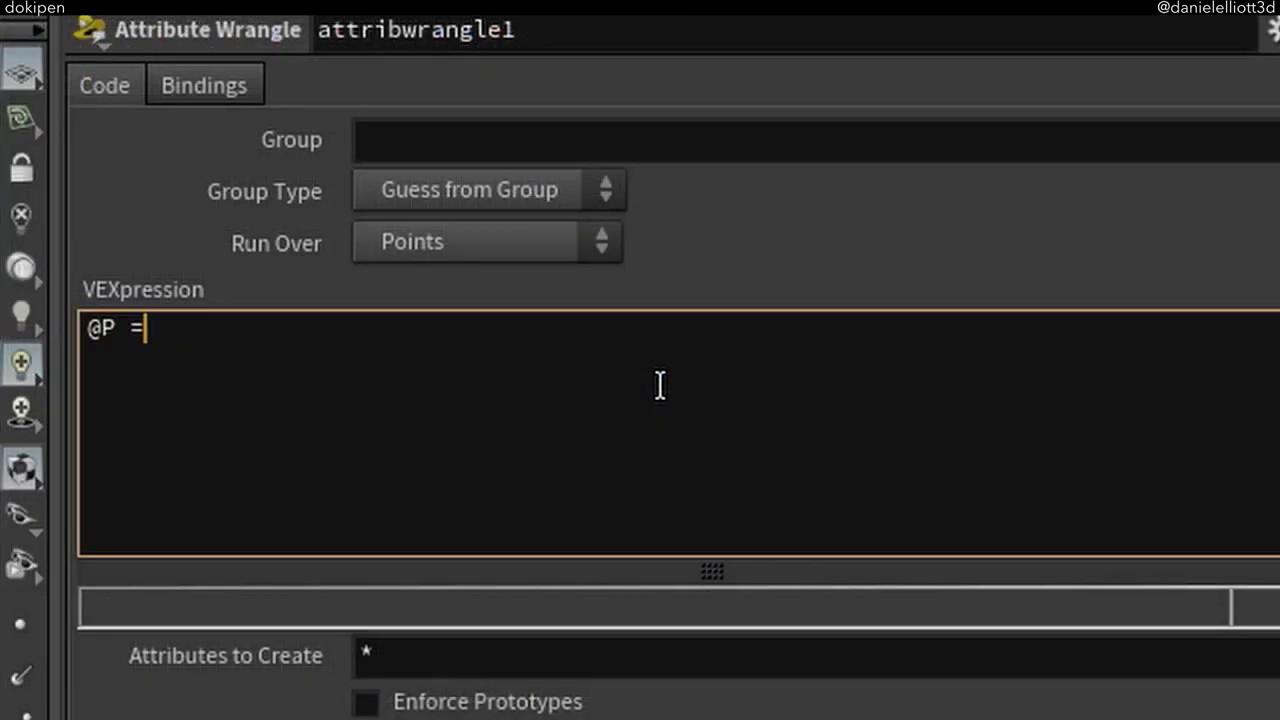
type("@P = set(@P.x, sin(@P.x), @P.z")
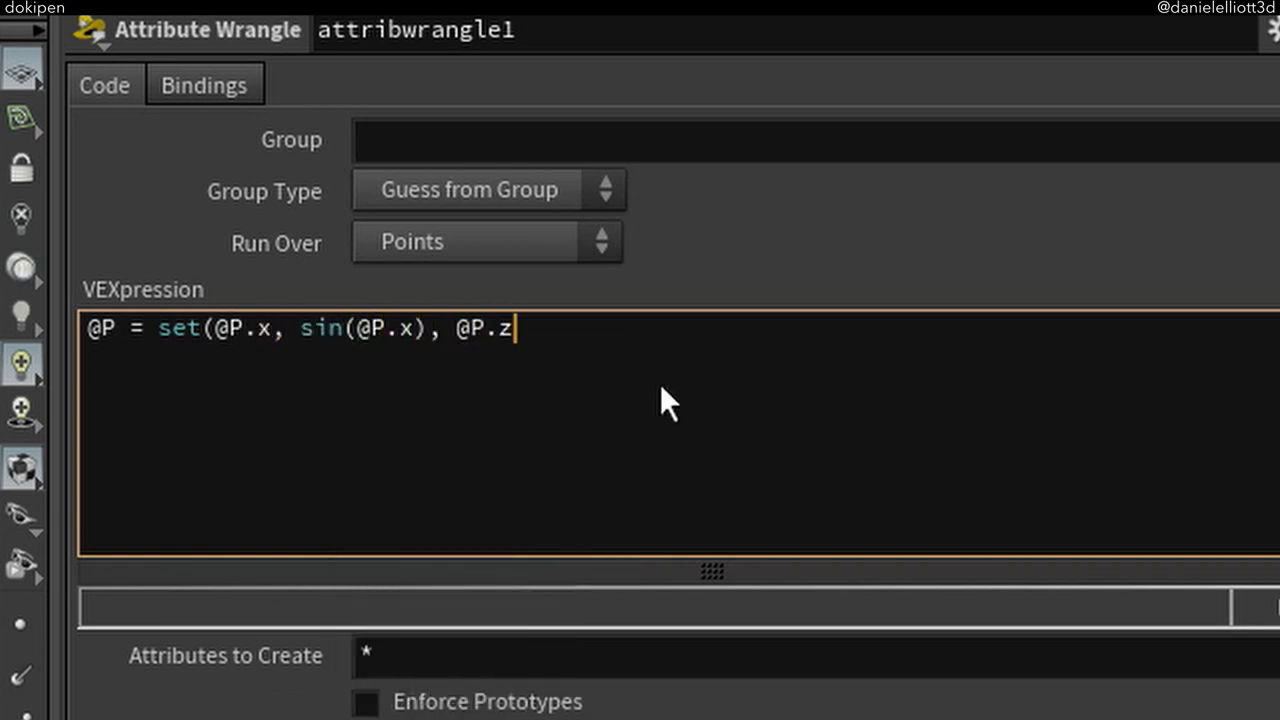
type(");")
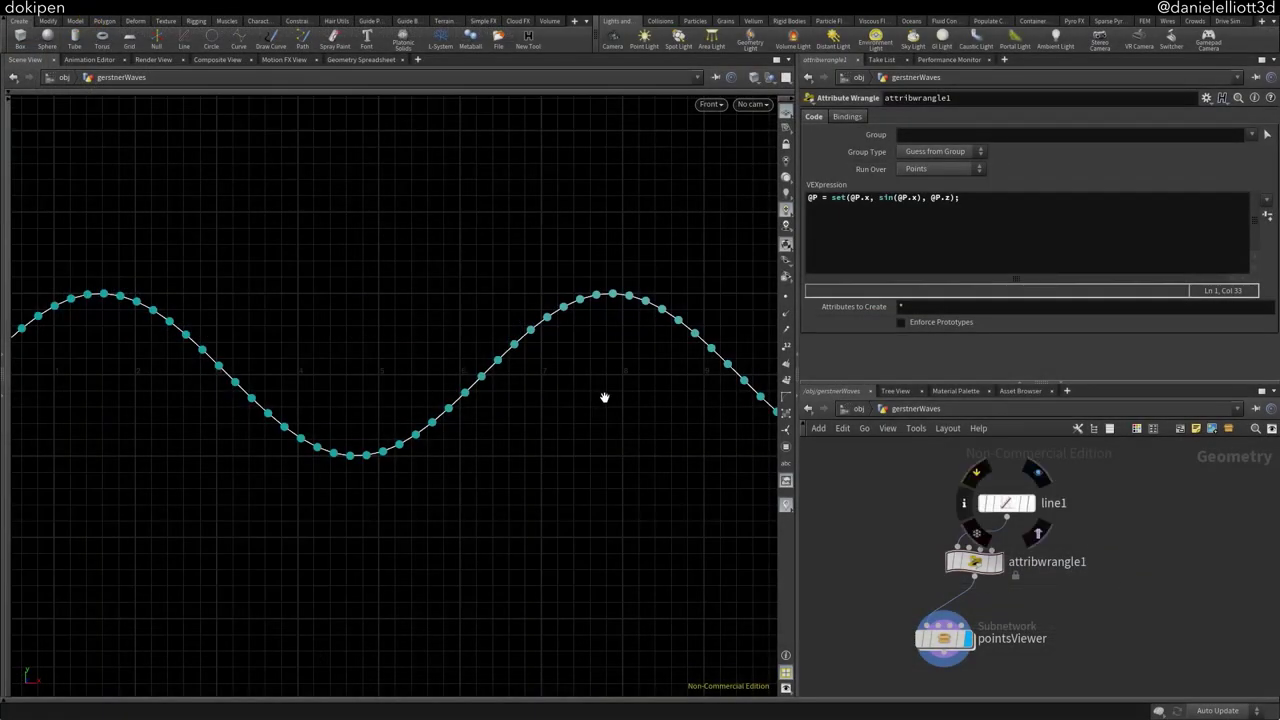
type("g")
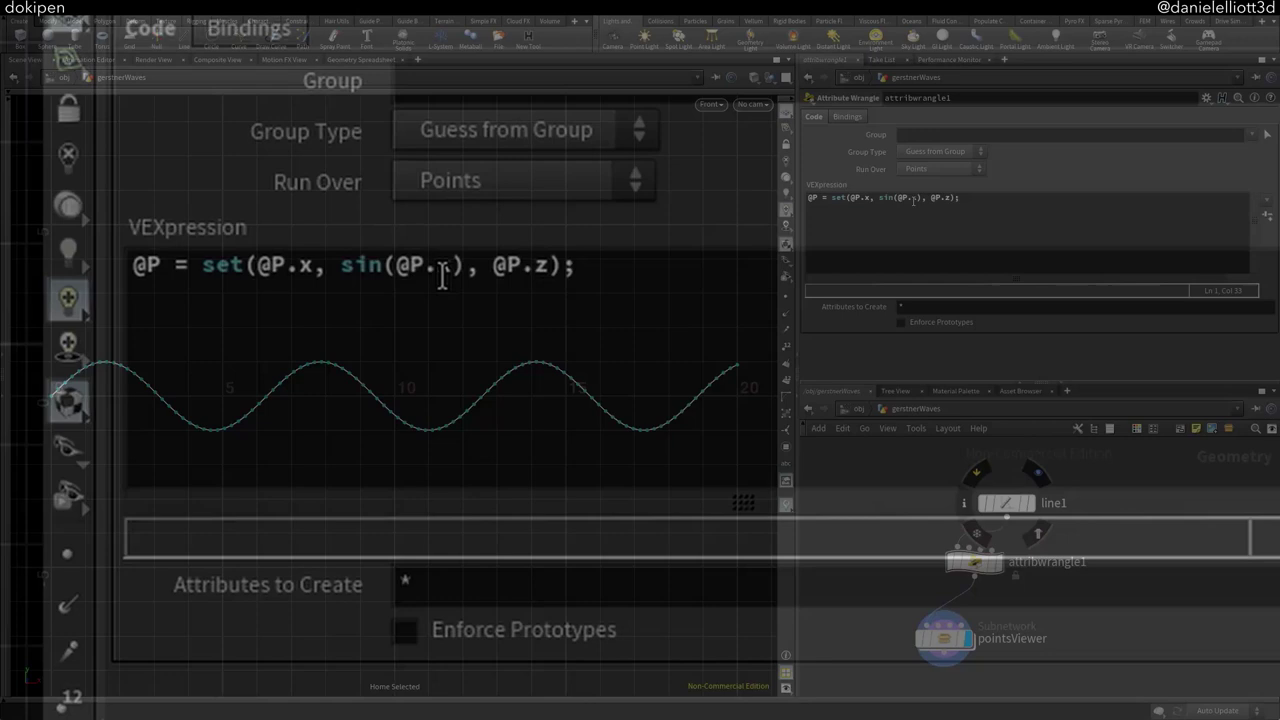
left_click(916, 198)
type("- @Time")
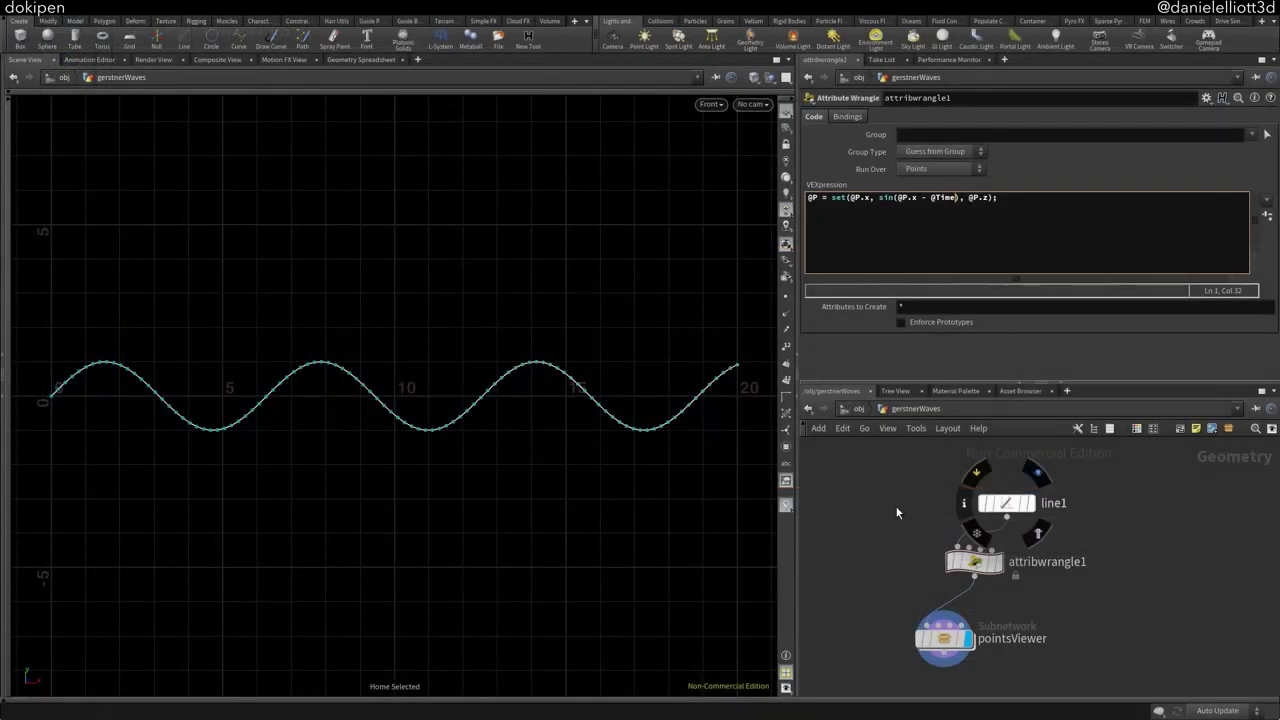
left_click(896, 512)
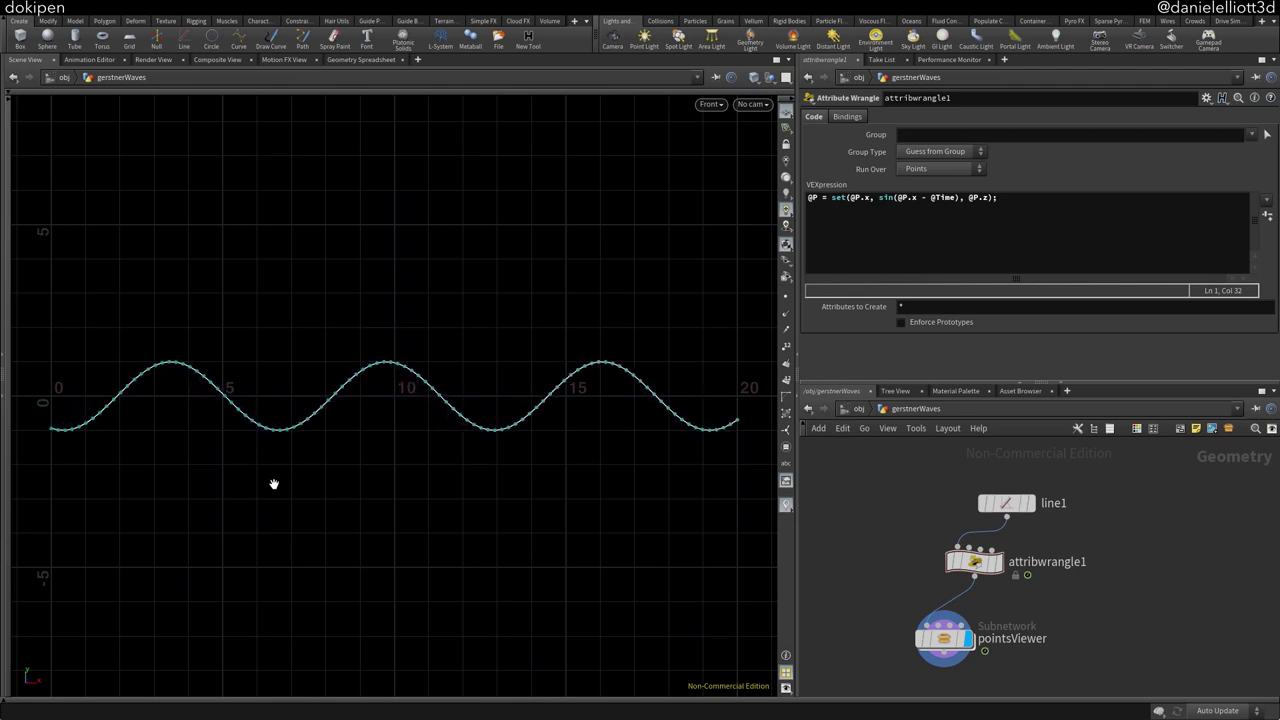
Compare the animated wave with and without the pointsViewer markers and examine how its individual points move
left_click(1001, 563)
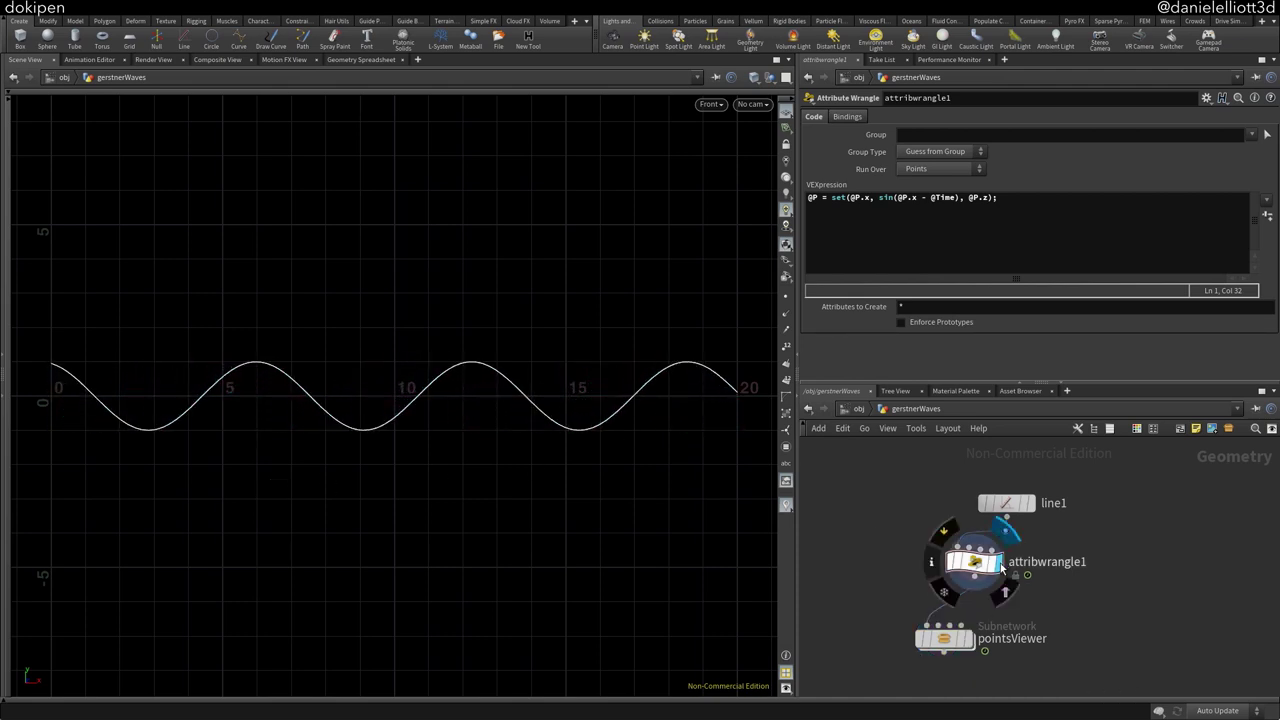
left_click_drag(948, 643, 937, 666)
left_click(958, 663)
middle_click_drag(213, 410, 243, 334)
right_click_drag(243, 334, 728, 418)
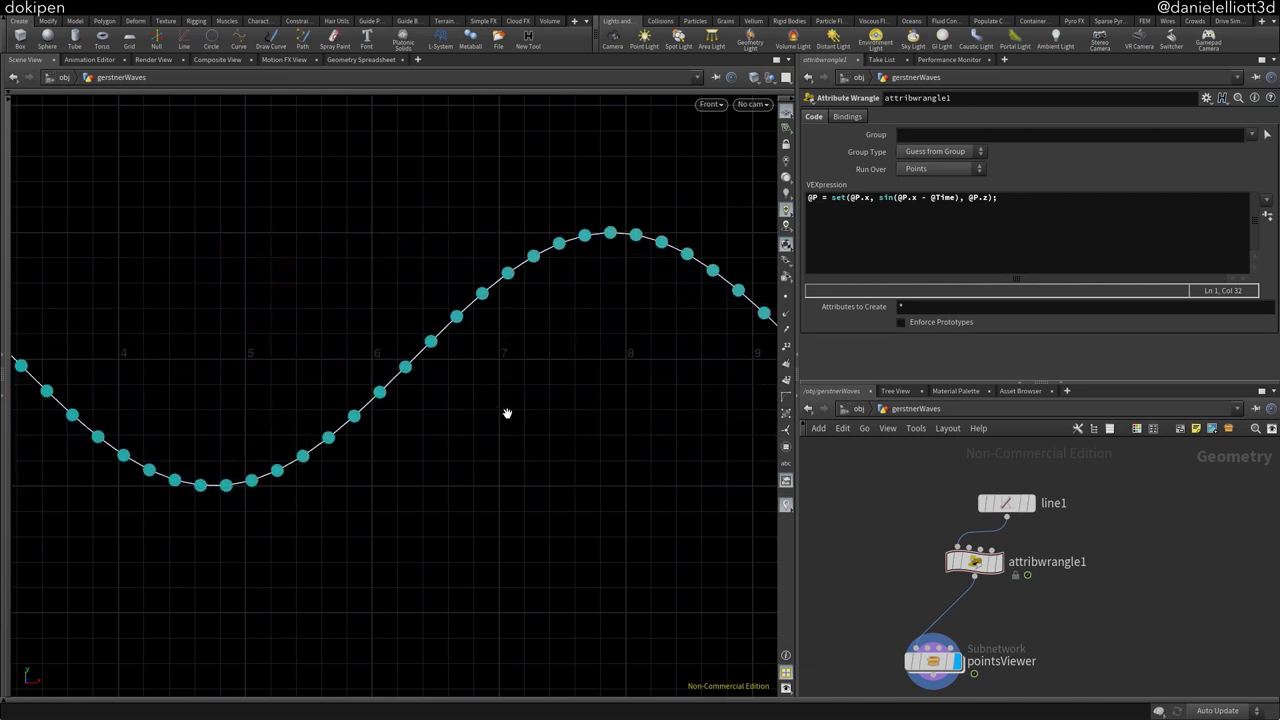
scroll(508, 340, "down", 3)
scroll(421, 424, "down", 3)
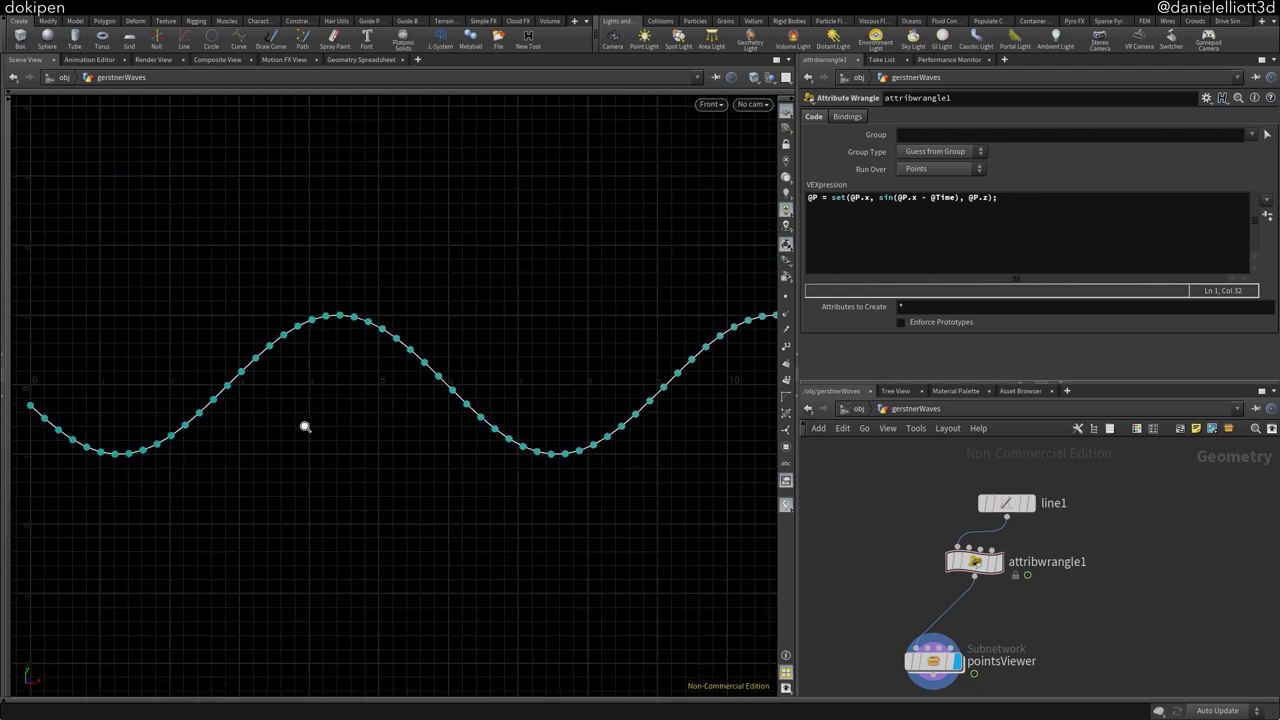
middle_click_drag(249, 346, 430, 438)
middle_click_drag(609, 543, 457, 423)
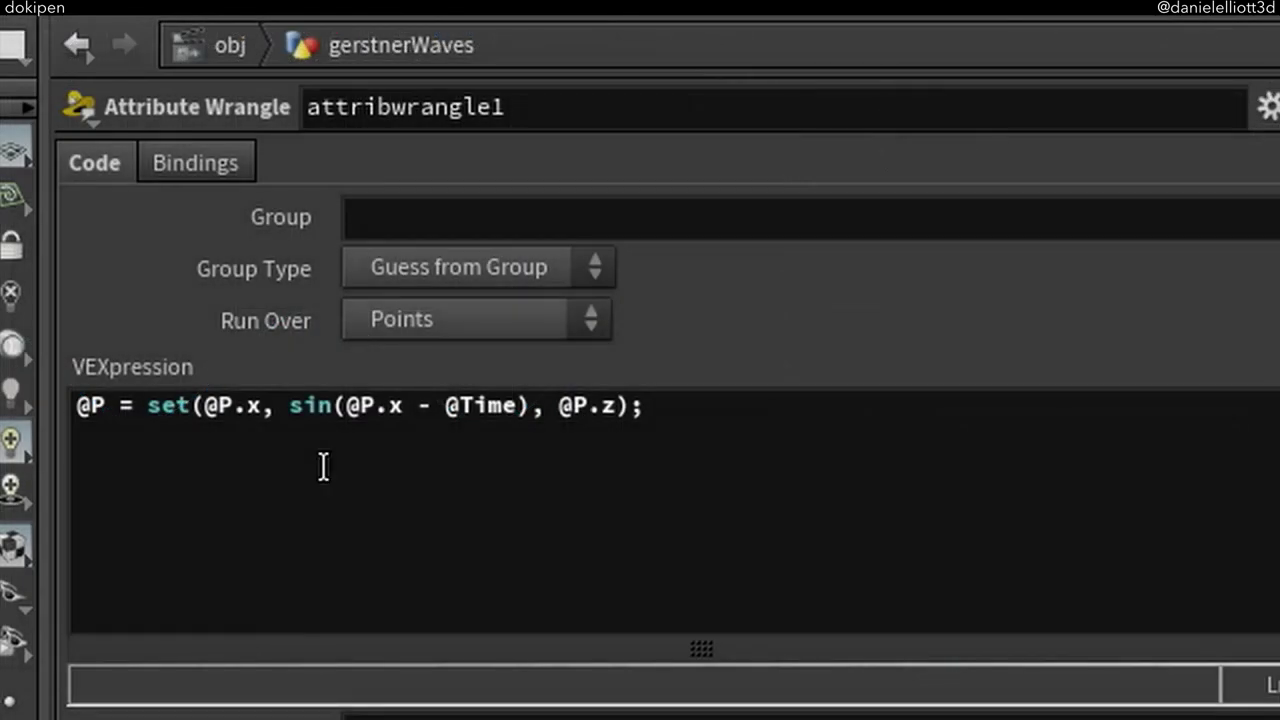
Multiply @P.x inside the wrangle's sine function by 2 * 3.14159
left_click(900, 204)
type("2 * P")
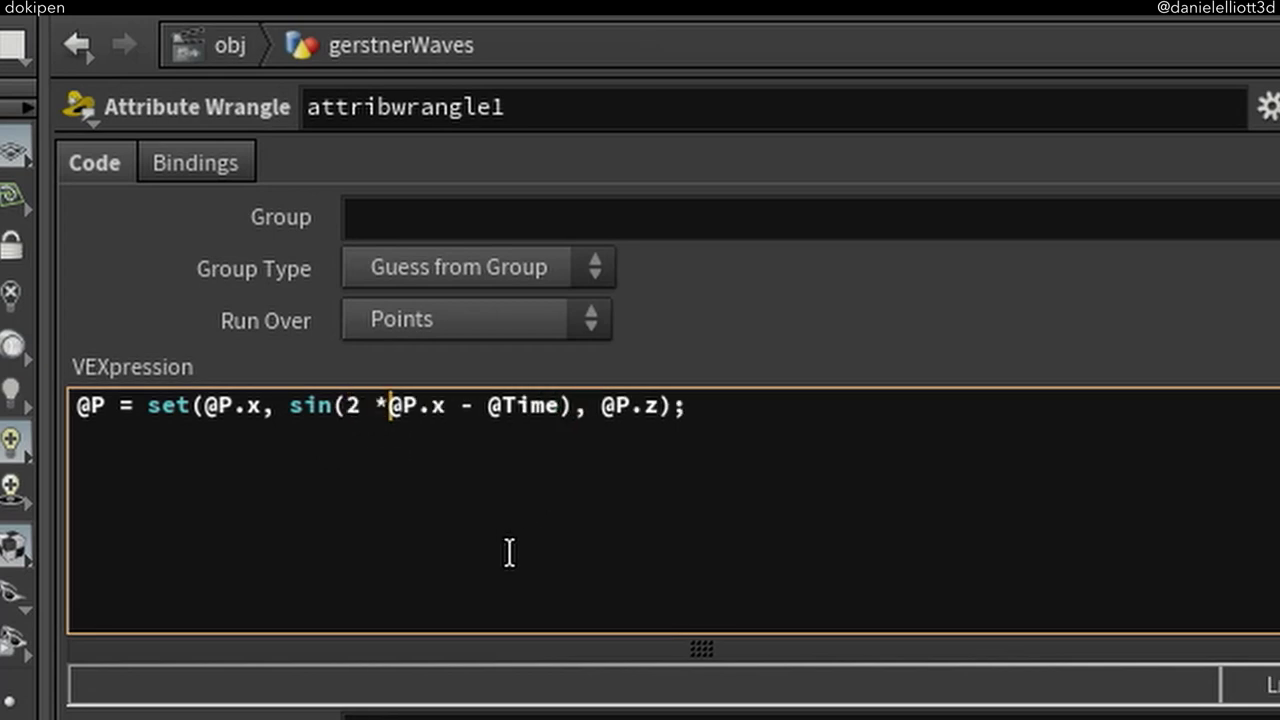
type(".14159 *")
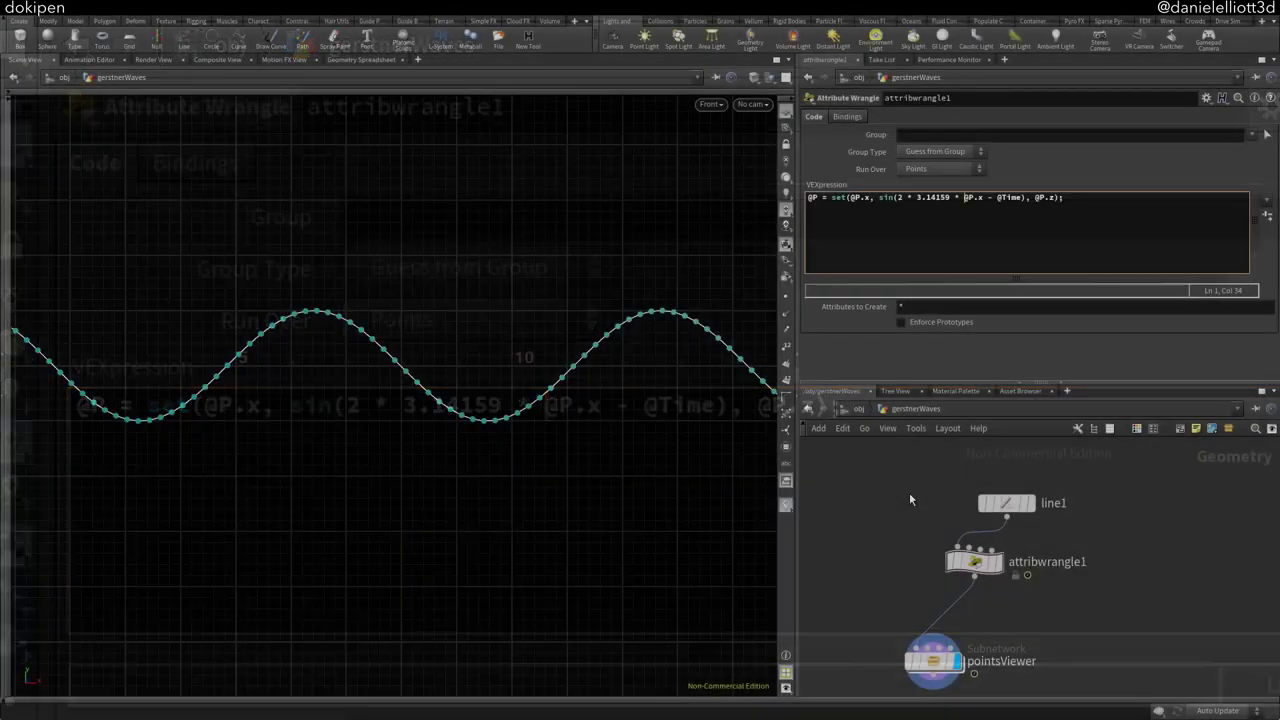
middle_click_drag(504, 441, 618, 450)
Set line1's length to 8 and its number of points to 200
left_click(1008, 503)
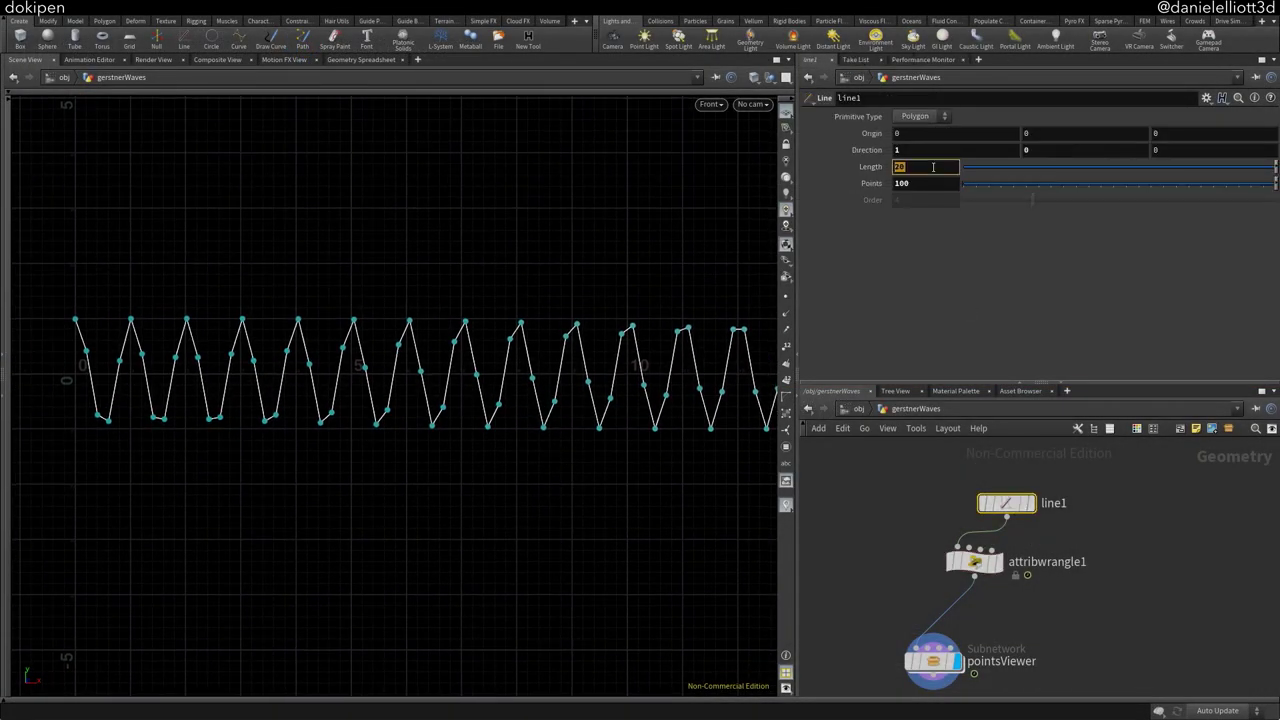
key("Tab")
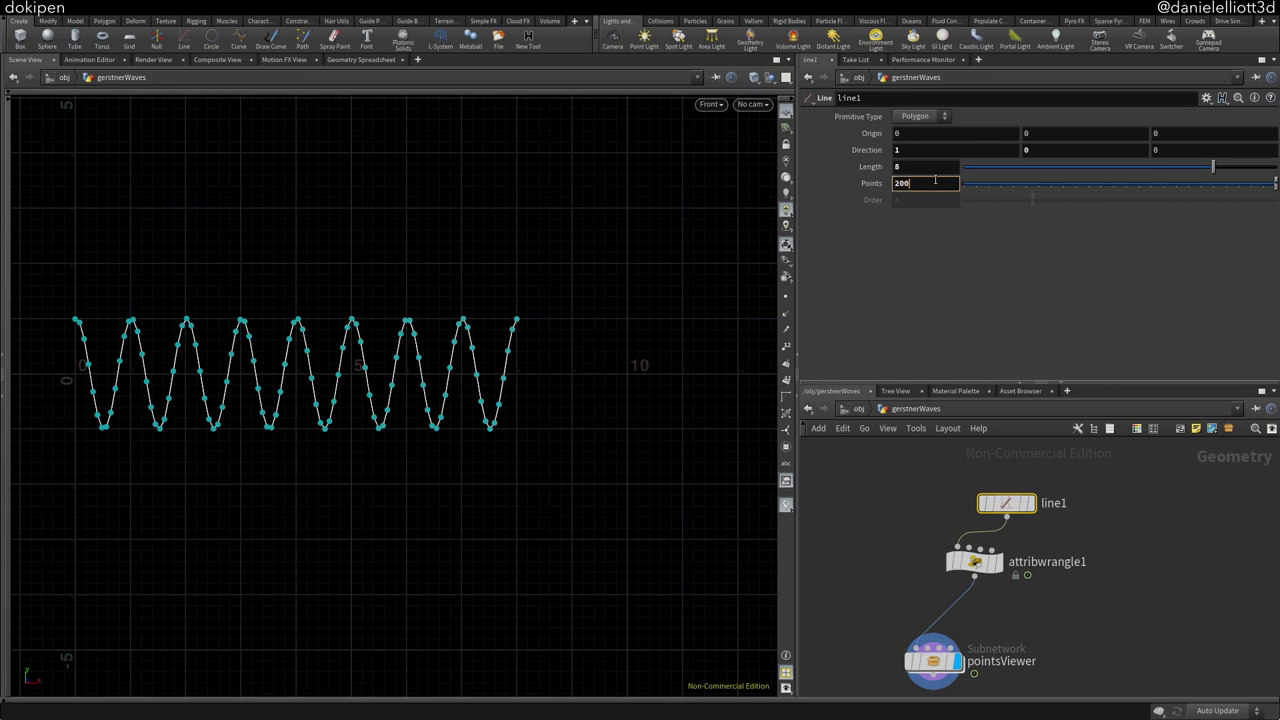
key("Return")
key("g")
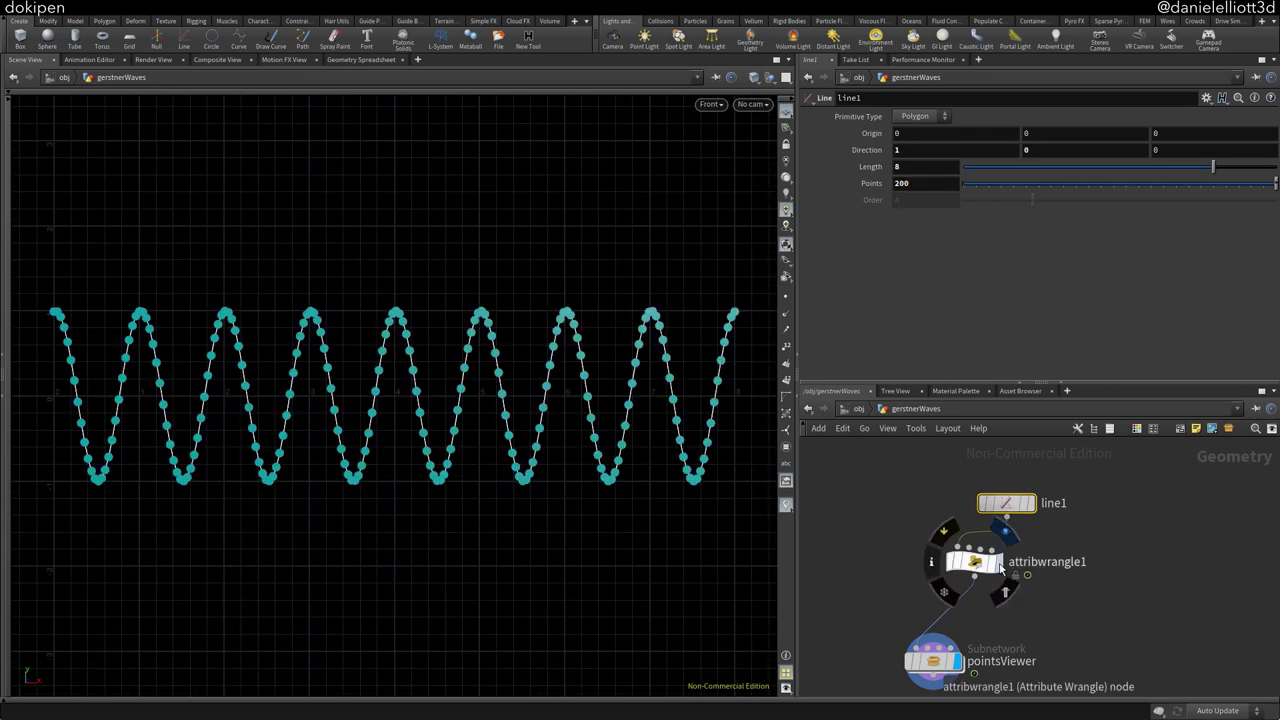
Display attribwrangle1's output directly and move the node a little farther from line1
left_click(1004, 533)
left_click_drag(975, 561, 965, 587)
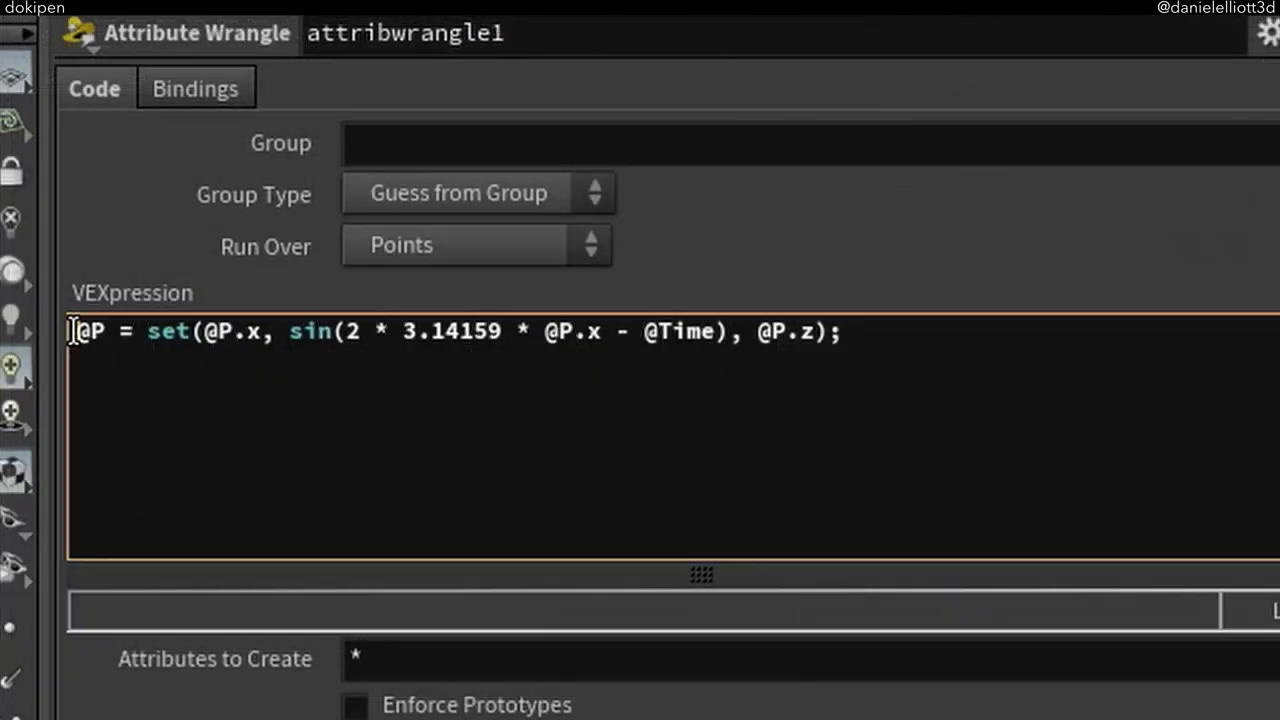
Add #include <math.h> as the first line of the wrangle code and replace 3.14159 with PI
key("Return")
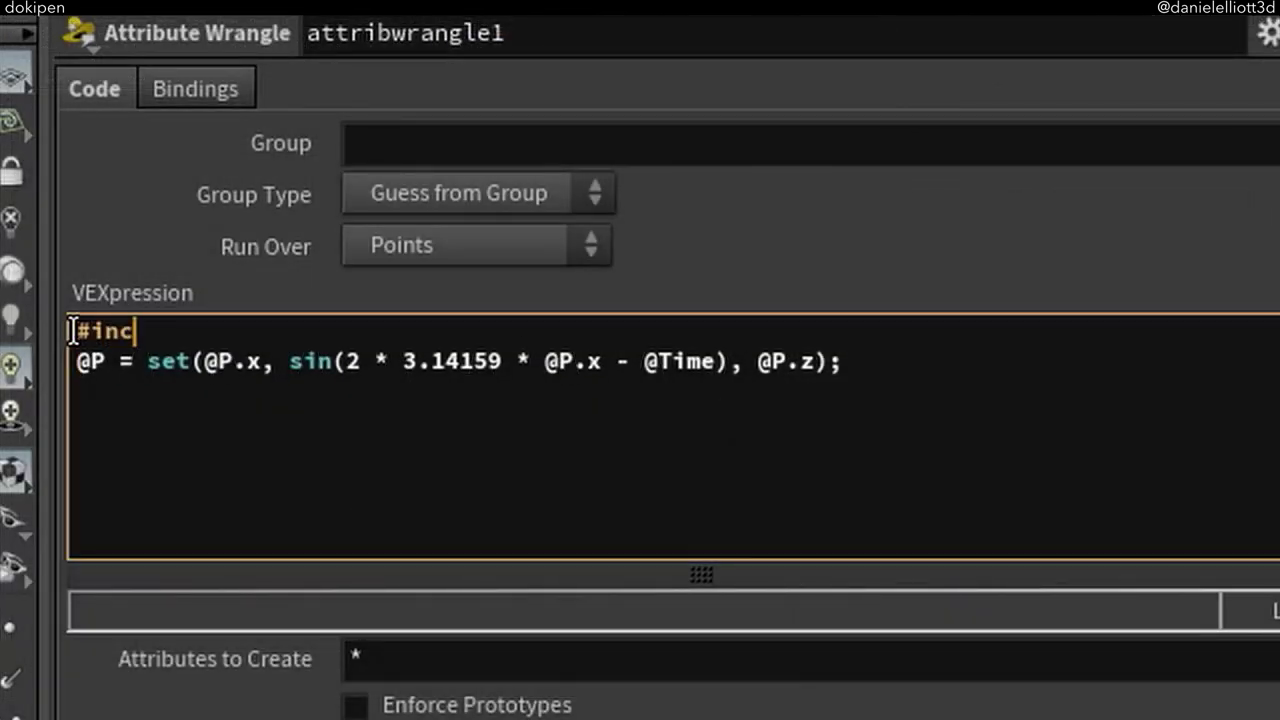
type("#include <math.h>")
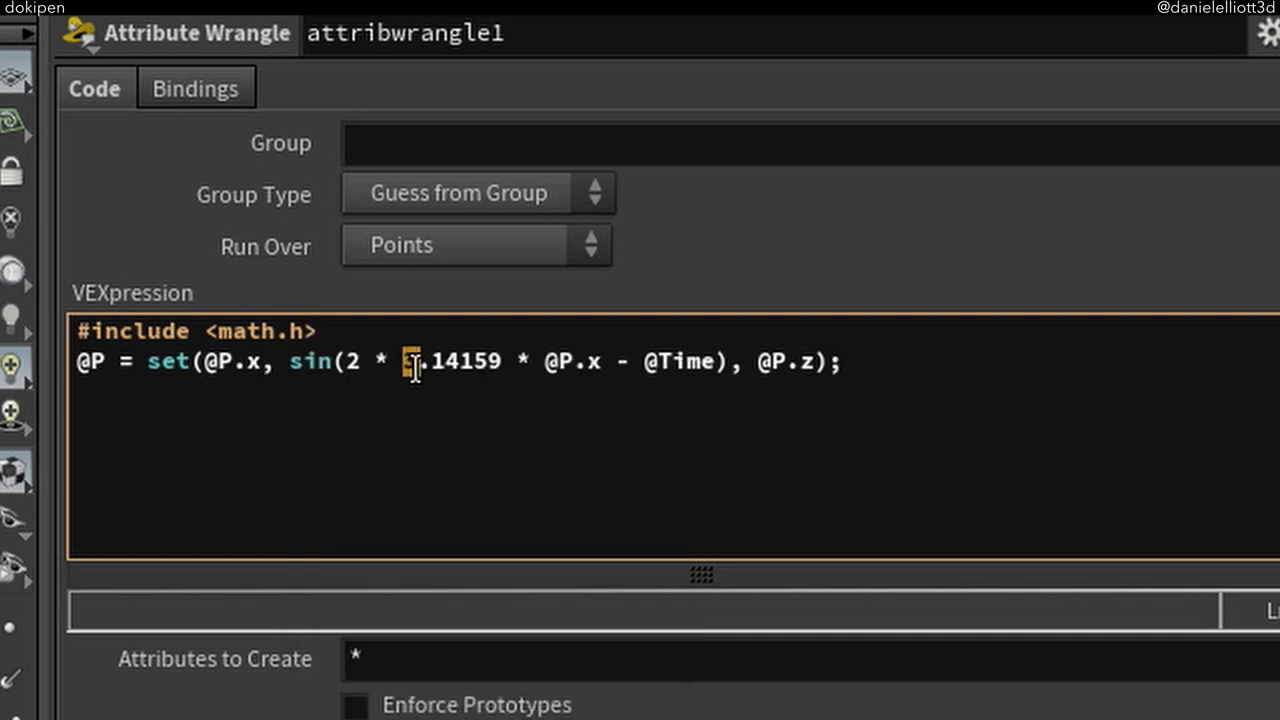
left_click_drag(420, 367, 500, 362)
type("PI")
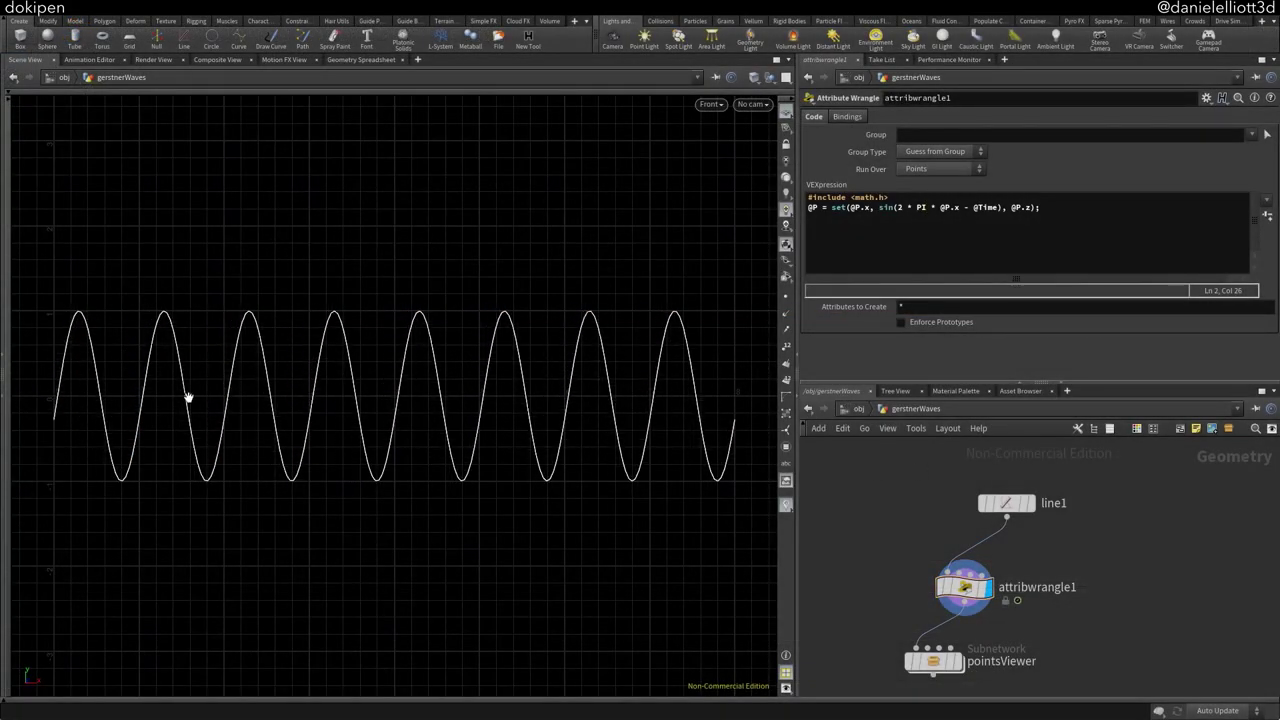
Set line1's length to 6
right_click_drag(140, 391, 336, 406)
middle_click_drag(336, 406, 457, 414)
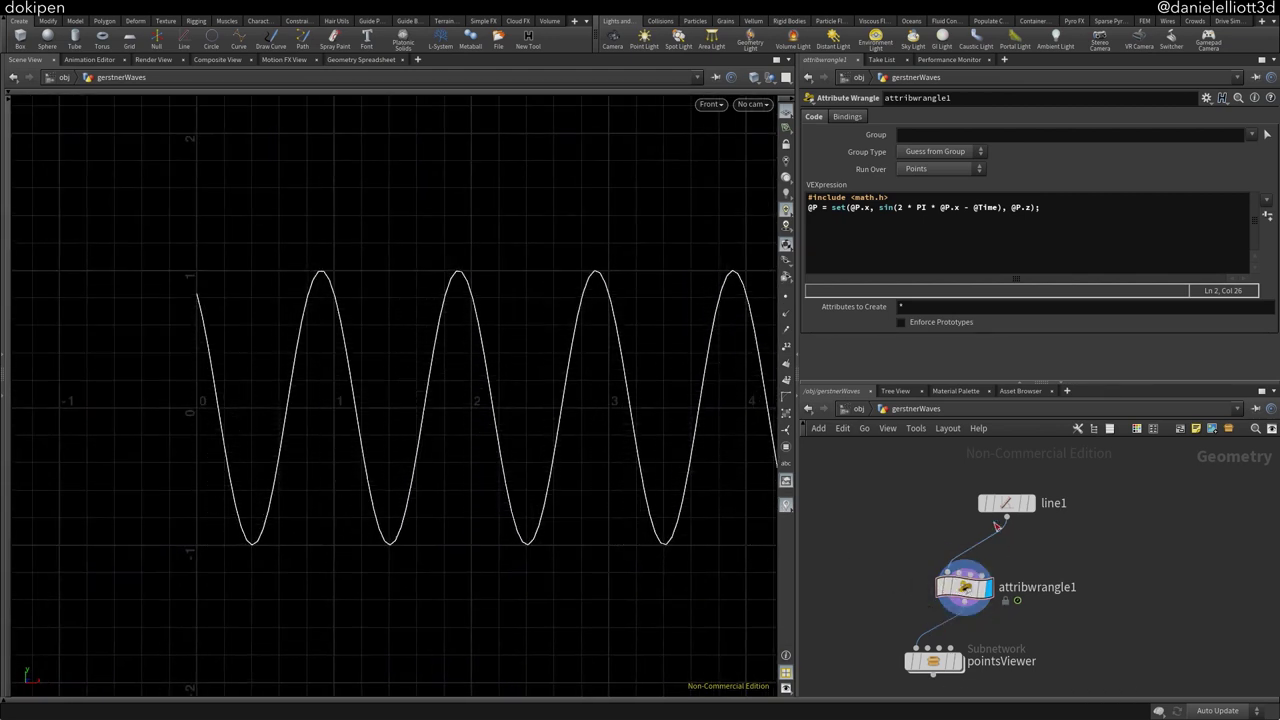
left_click(1002, 505)
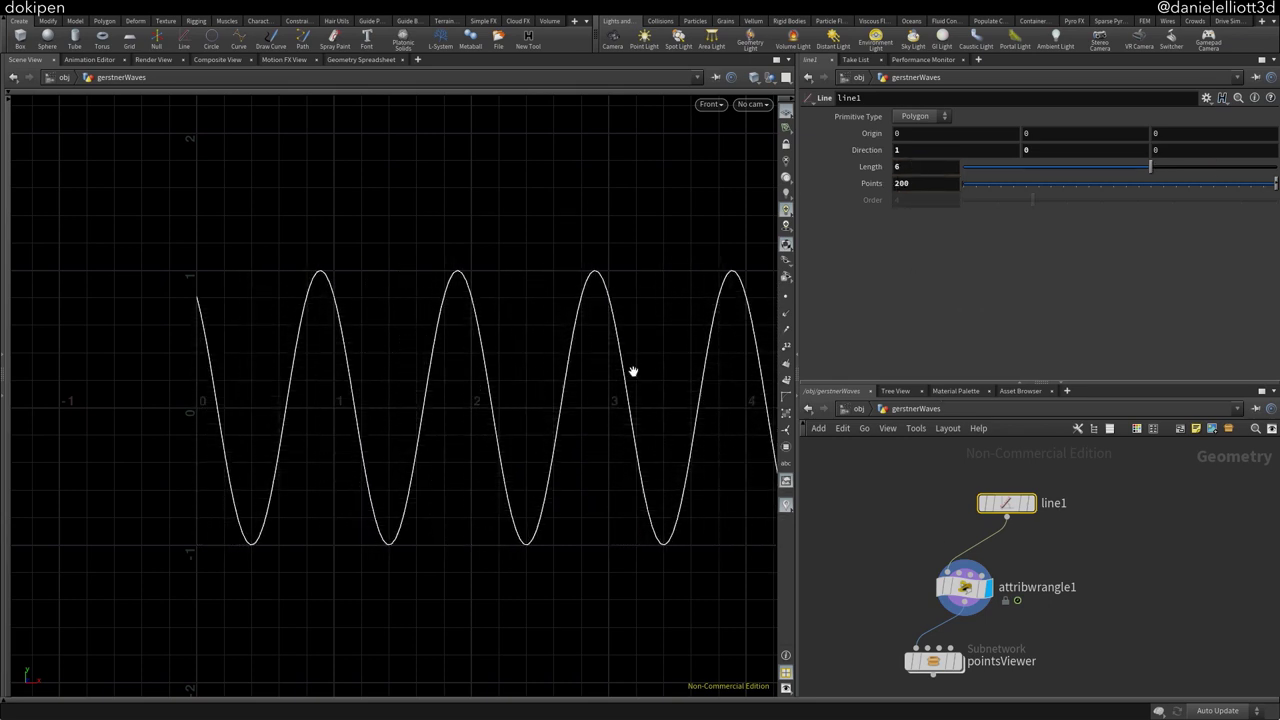
right_click_drag(622, 374, 466, 364)
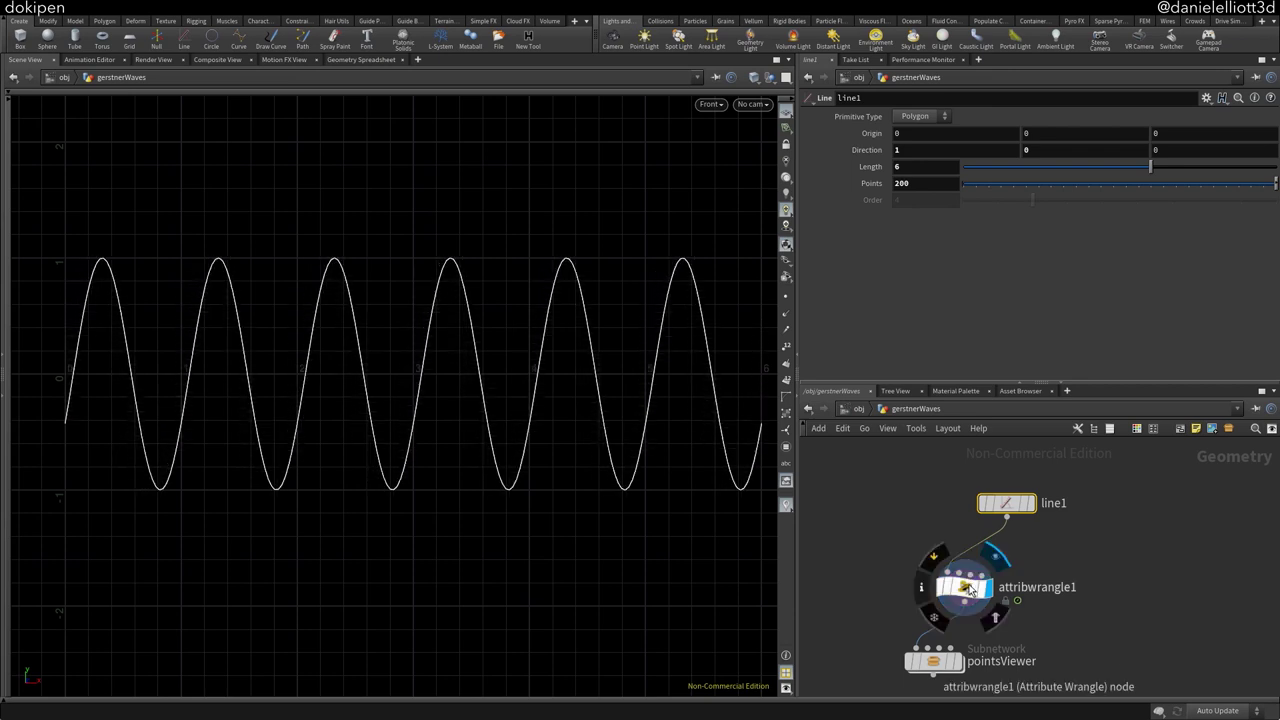
Add a float parameter with the name and label squash to attribwrangle1's parameter interface
left_click(964, 587)
right_click(968, 588)
mouse_move(1030, 516)
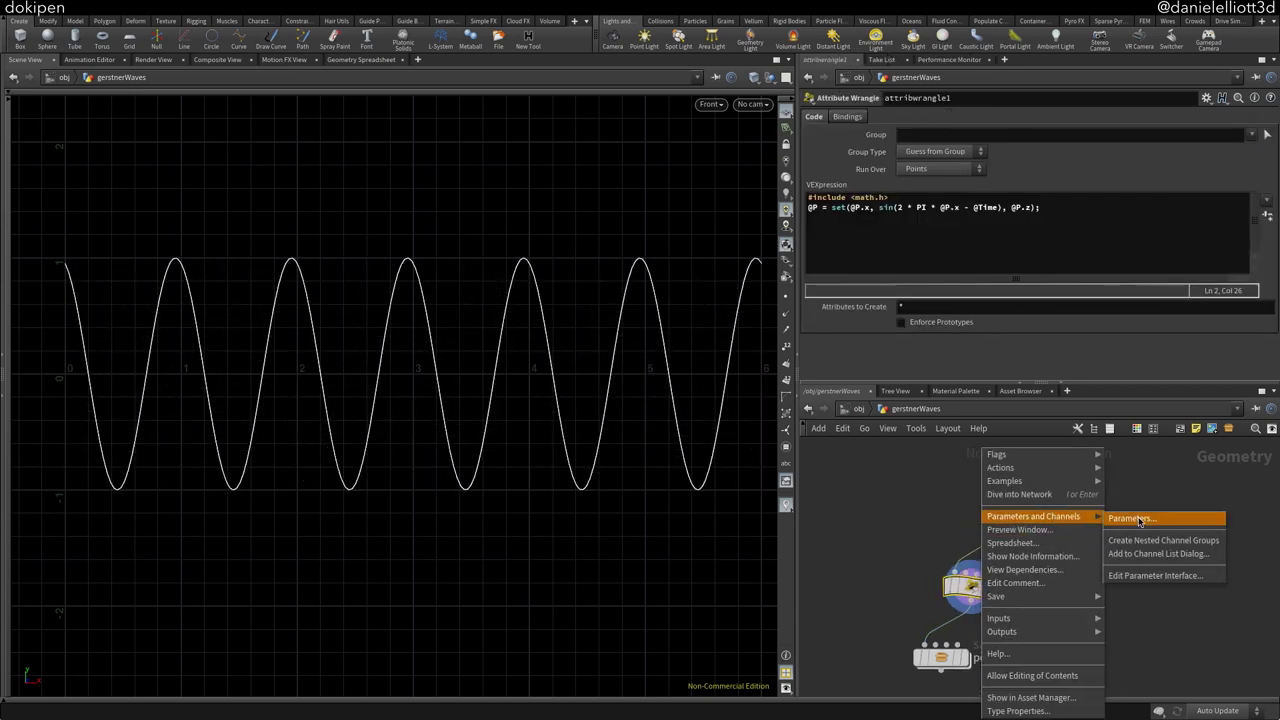
left_click(1150, 571)
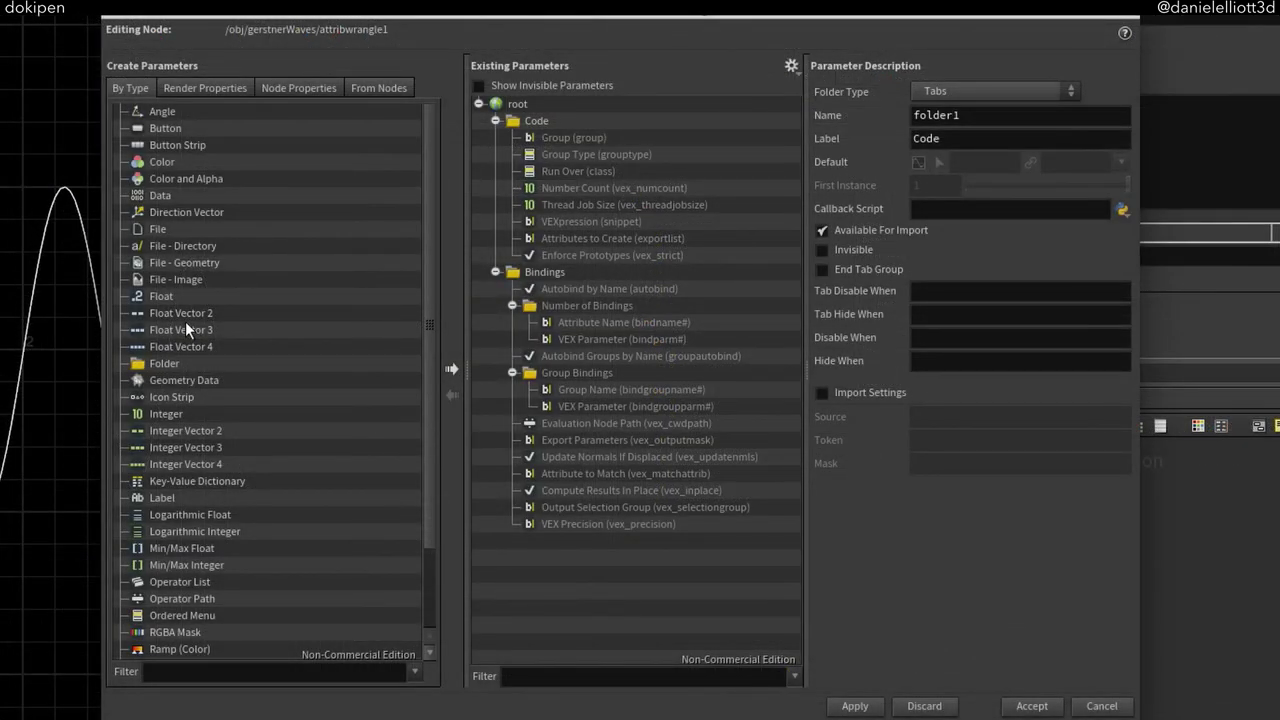
left_click_drag(168, 298, 540, 569)
double_click(936, 115)
type("squash")
key("Tab")
type("squash")
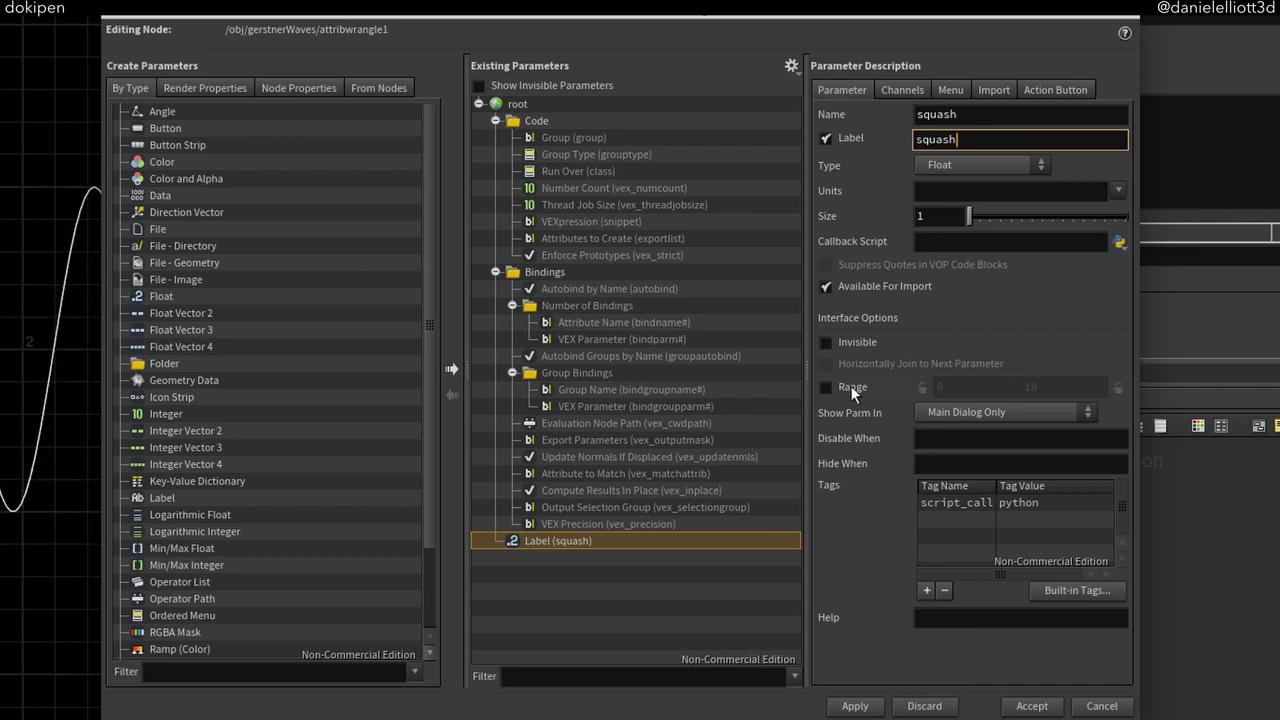
Give the squash parameter a range of 0 to 1 and accept the parameter interface changes
left_click(825, 387)
double_click(1060, 387)
type("1")
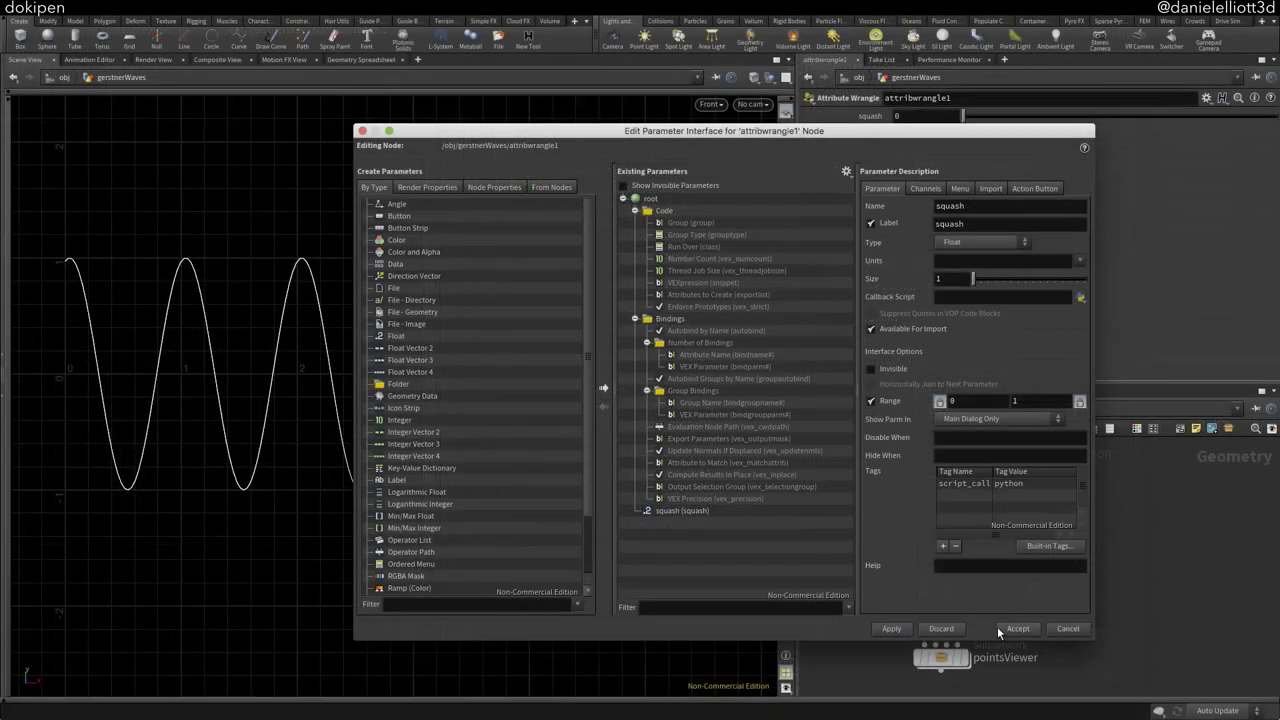
left_click(1032, 706)
Replace 2 * PI in the wrangle's sine function with lerp(1, 2 * PI, ch("squash"))
type("lerp(1")
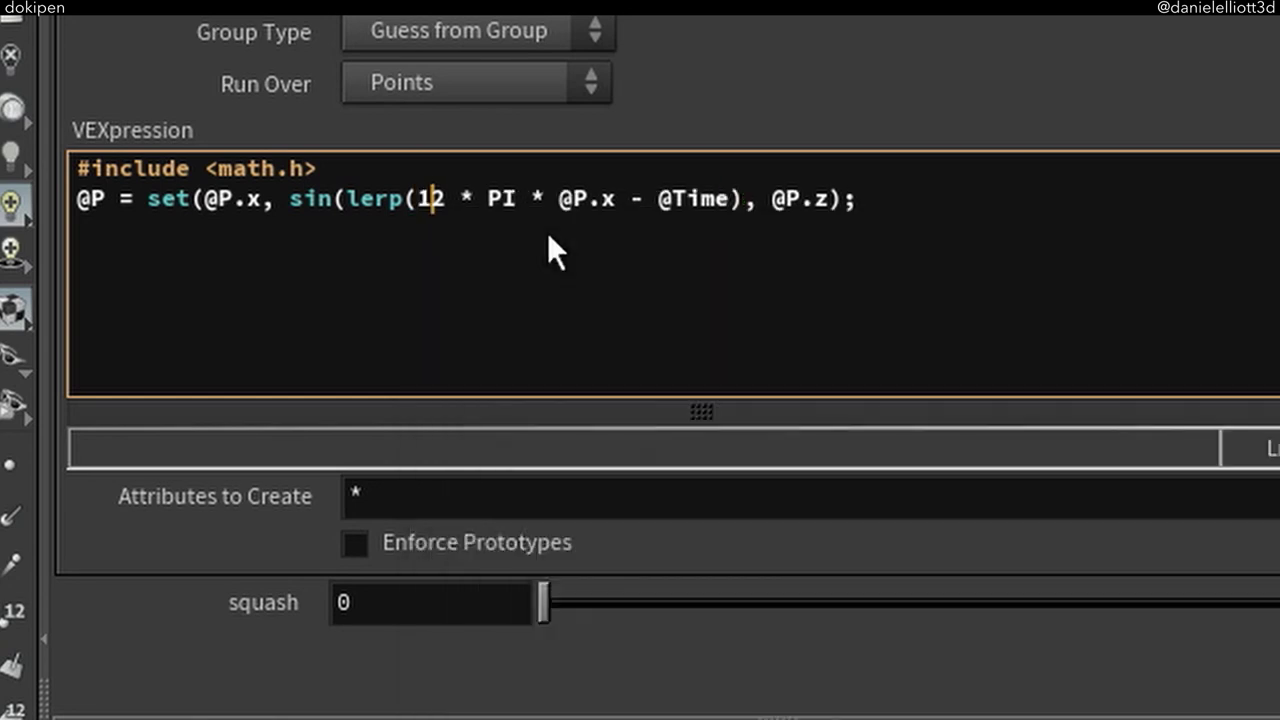
type(",")
key("Right")
key("Right")
key("Right")
key("Right")
key("Right")
key("Right")
type(", ch(\"squash\"))")
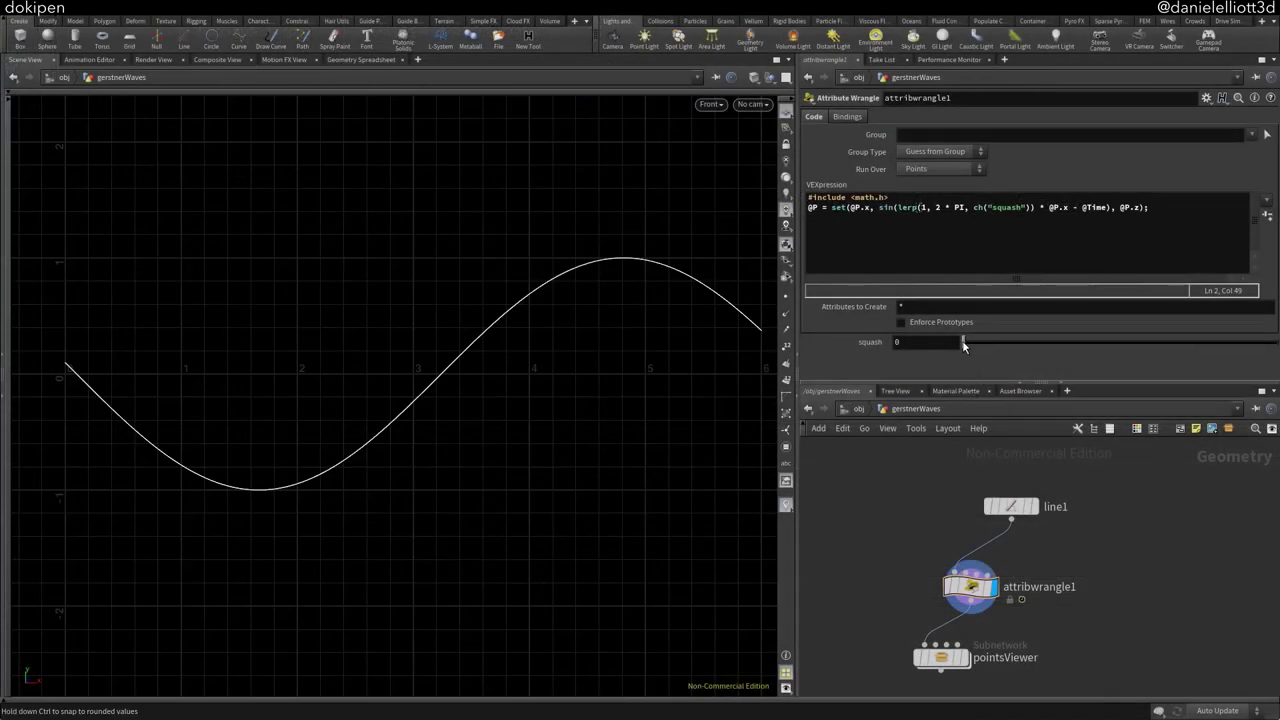
Set squash to 1 and divide the lerp's 2 * PI argument by 2
left_click_drag(963, 345, 1278, 345)
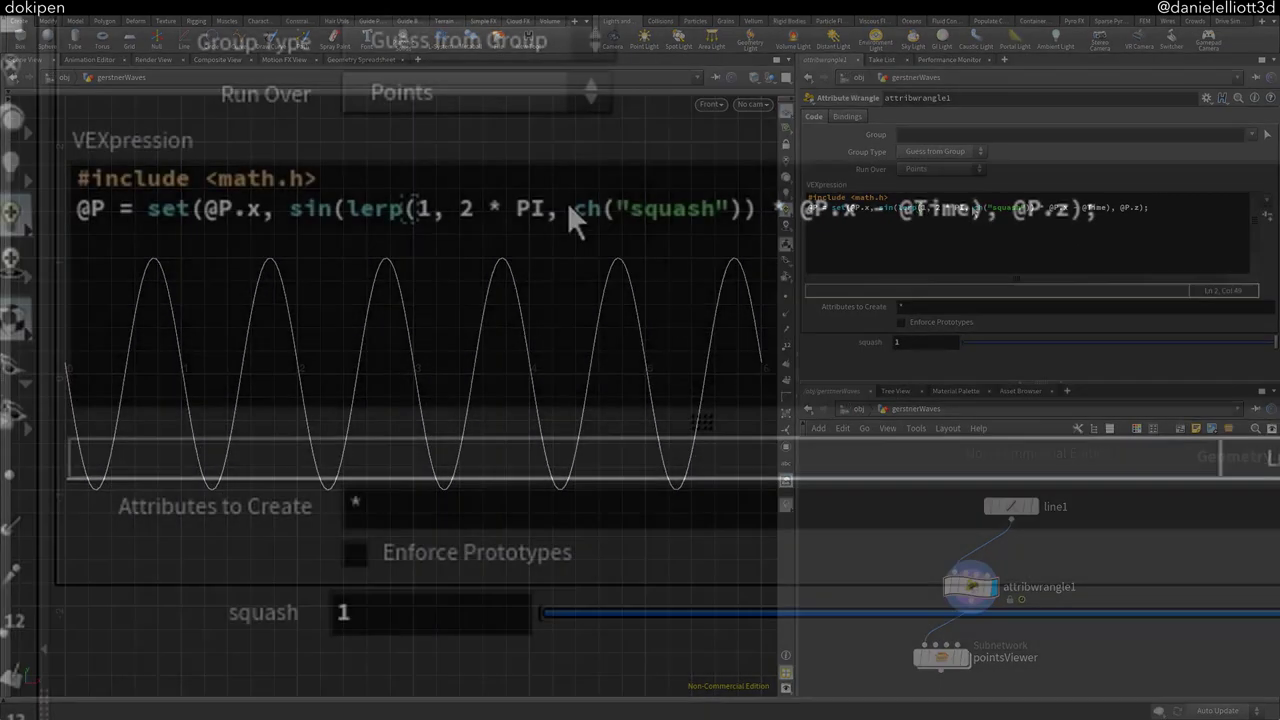
left_click(968, 209)
type("/ 2")
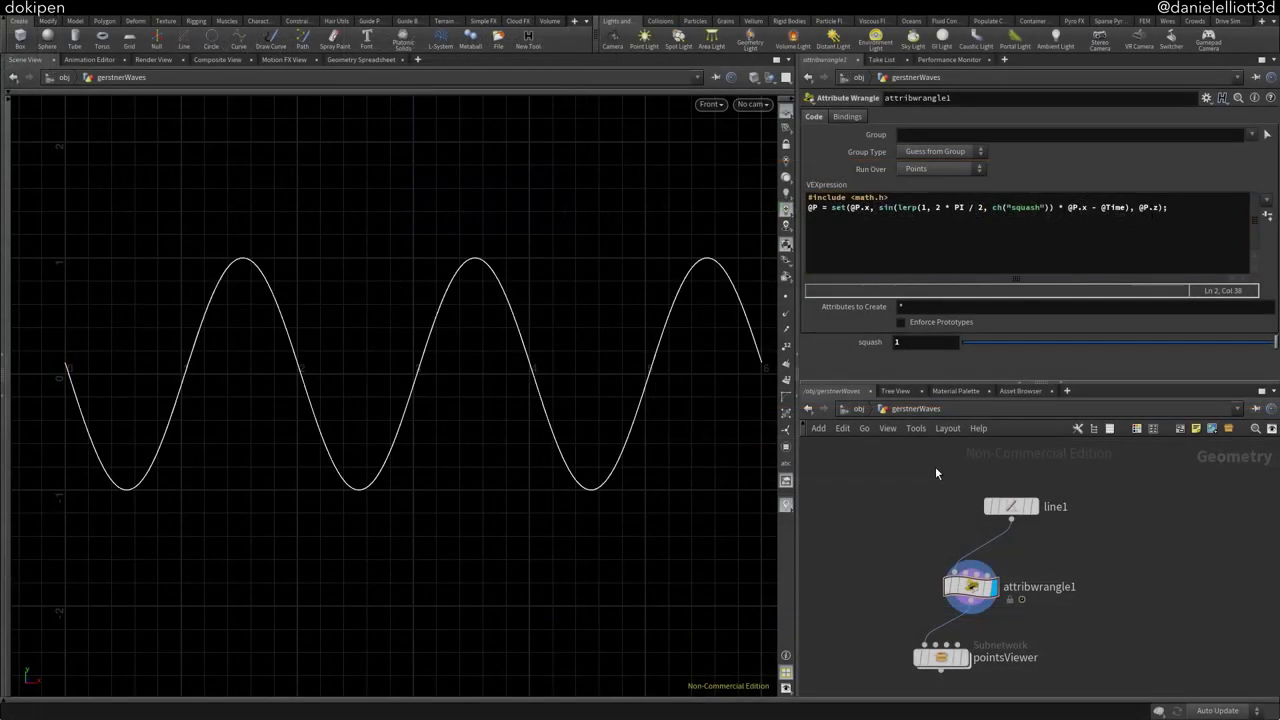
scroll(246, 346, "up", 3)
middle_click_drag(319, 369, 355, 366)
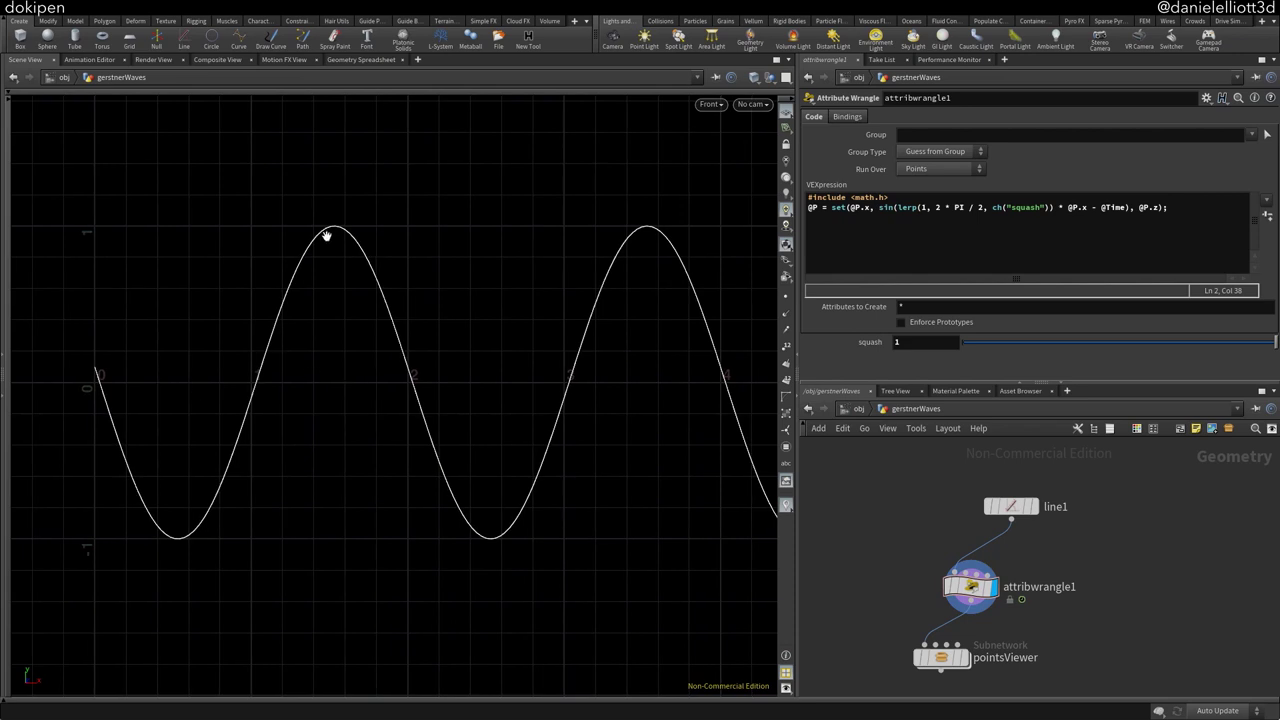
middle_click_drag(726, 389, 674, 371)
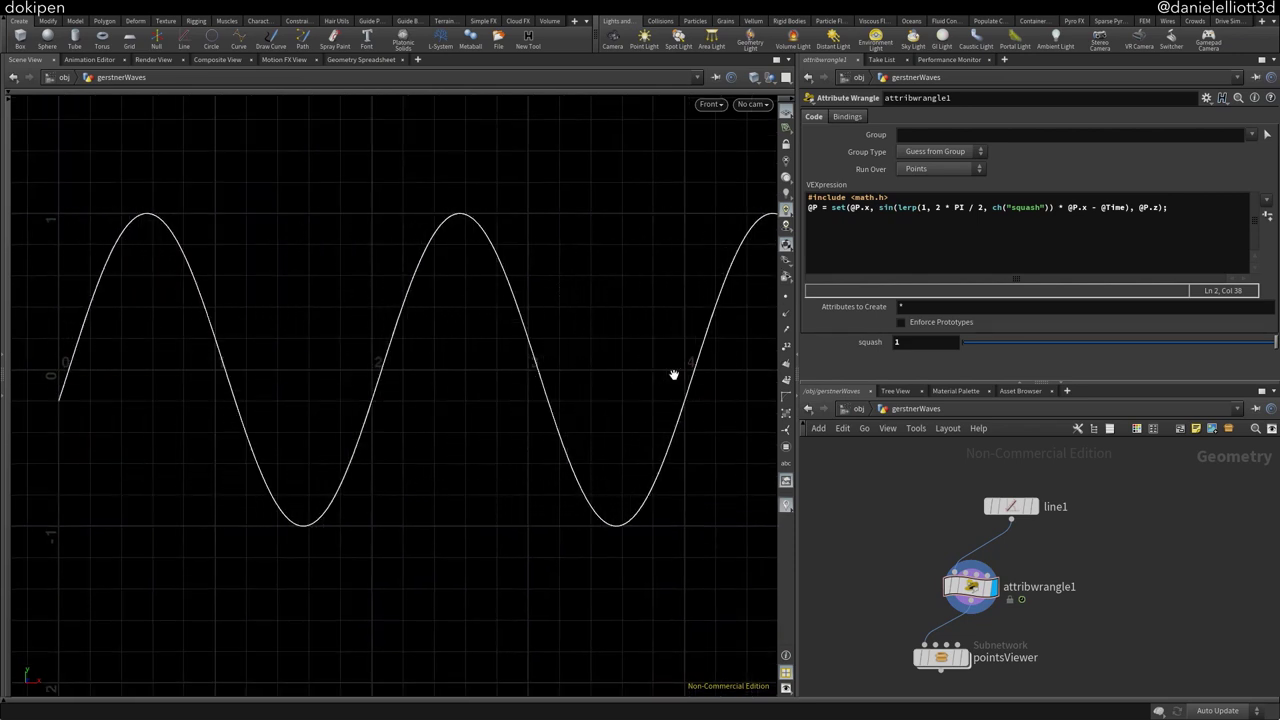
Add a float parameter with the name and label waveLength to attribwrangle1 and accept the interface changes
right_click(966, 588)
mouse_move(1030, 516)
left_click(1127, 575)
left_click_drag(397, 480, 700, 520)
double_click(972, 205)
type("wavelength")
key("Return")
left_click(1017, 628)
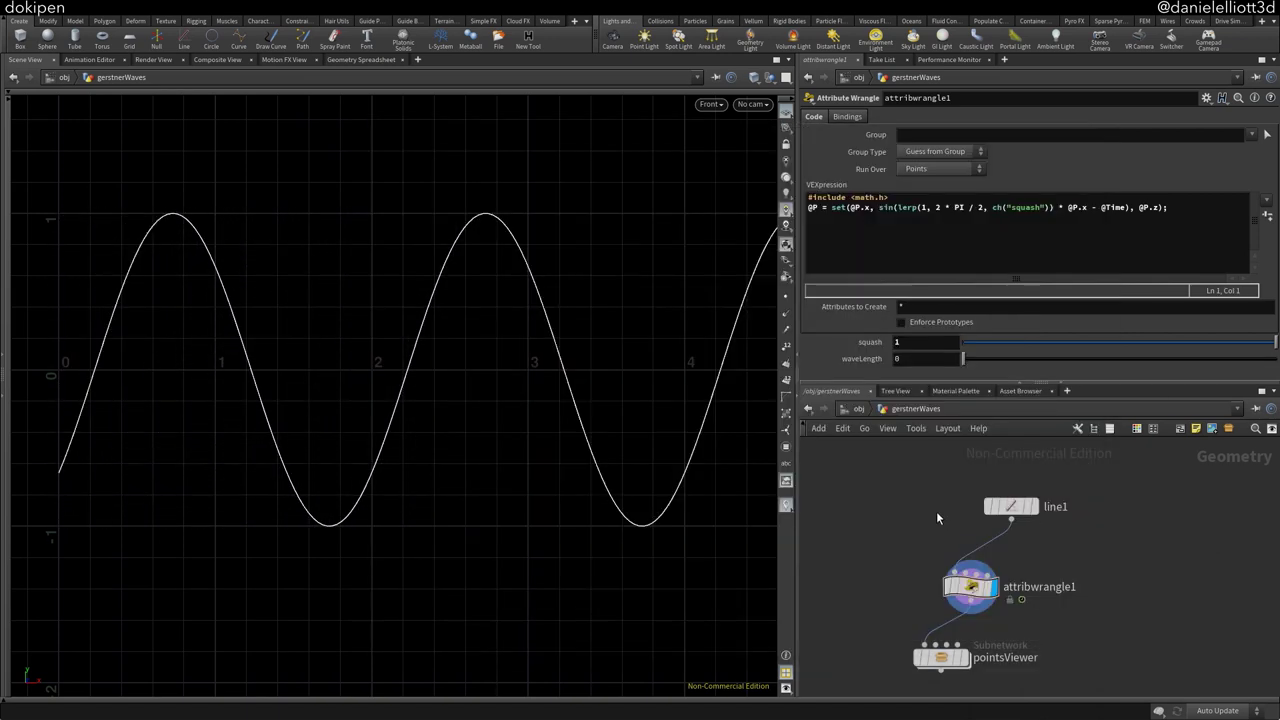
Set waveLength to 2 and replace the divisor 2 in the lerp with ch("waveLength")
left_click_drag(964, 359, 1033, 358)
double_click(988, 207)
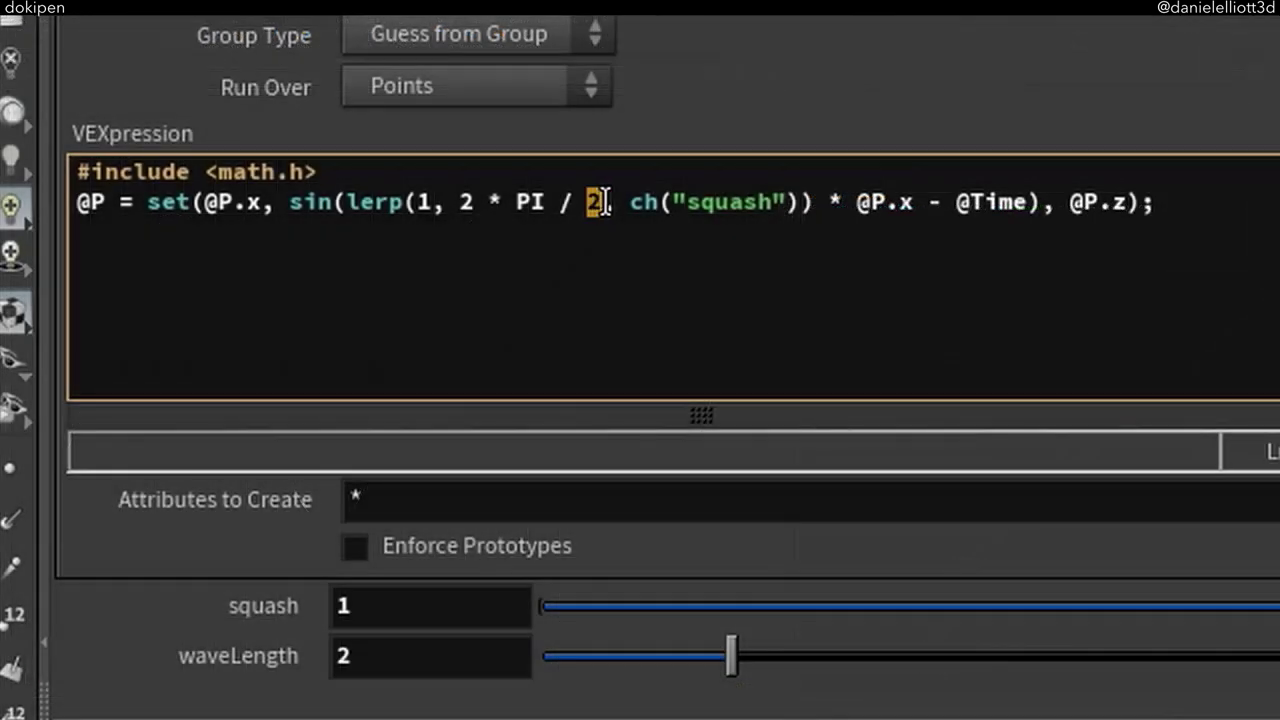
type("ch(\"waveLength\")")
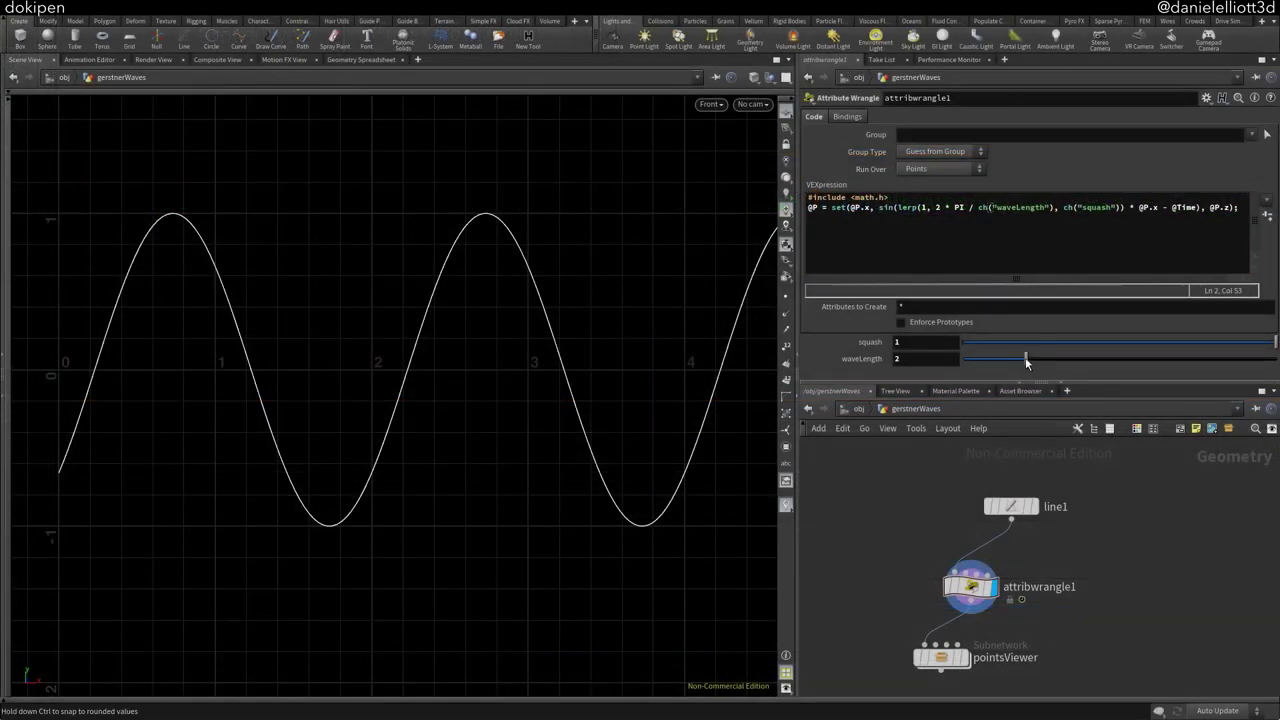
Try a lower waveLength value and return it to 2
mouse_move(1025, 360)
left_mouse_down()
mouse_move(1009, 358)
mouse_move(1045, 360)
mouse_move(1003, 358)
left_mouse_up()
left_click(938, 357)
type("2")
key("Return")
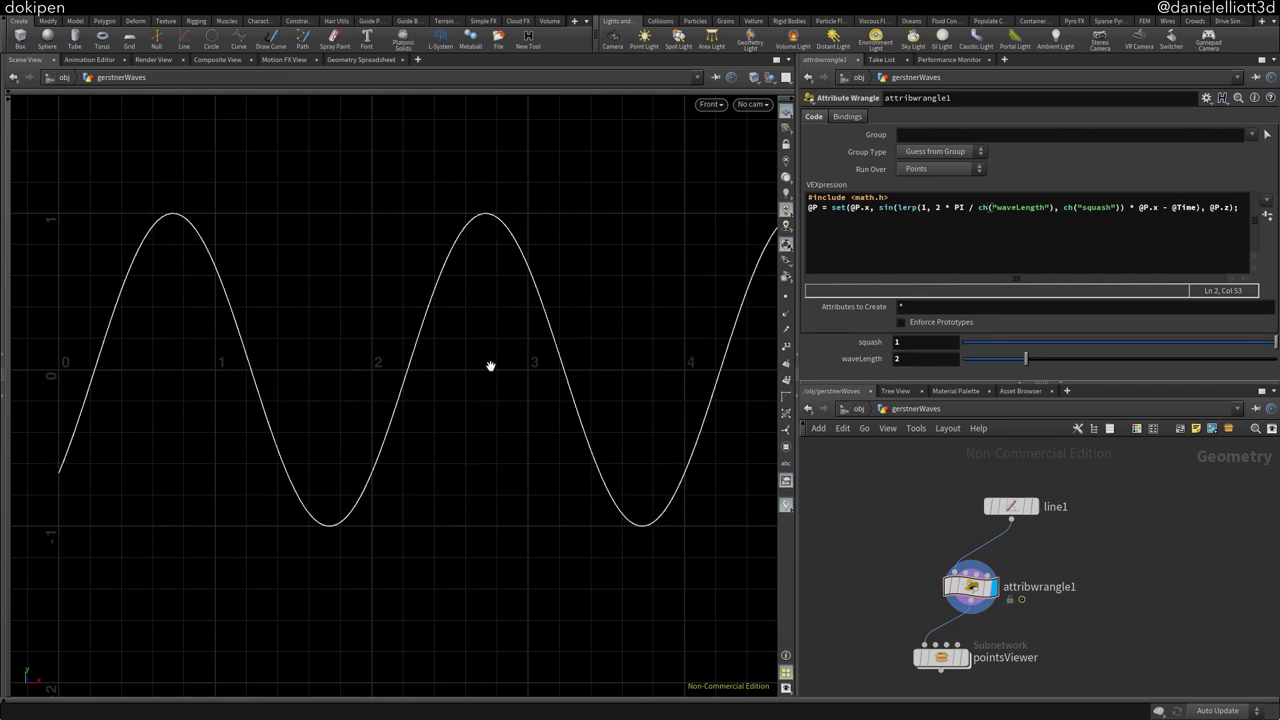
Set attribwrangle1's squash to 0
left_click(930, 342)
type("0")
key("Return")
scroll(620, 366, "down", 3)
middle_click_drag(634, 334, 357, 309)
scroll(565, 327, "down", 2)
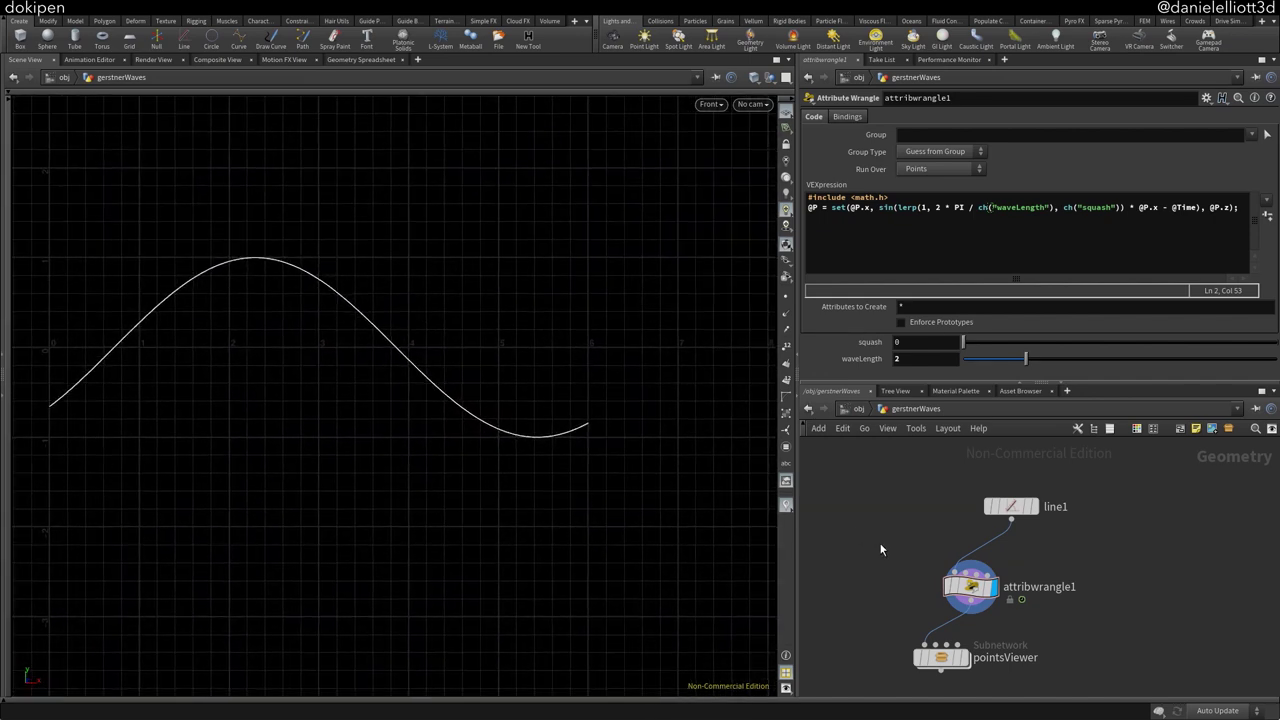
Set line1's length to 20
left_click(1011, 506)
left_click(923, 167)
type("20")
key("Return")
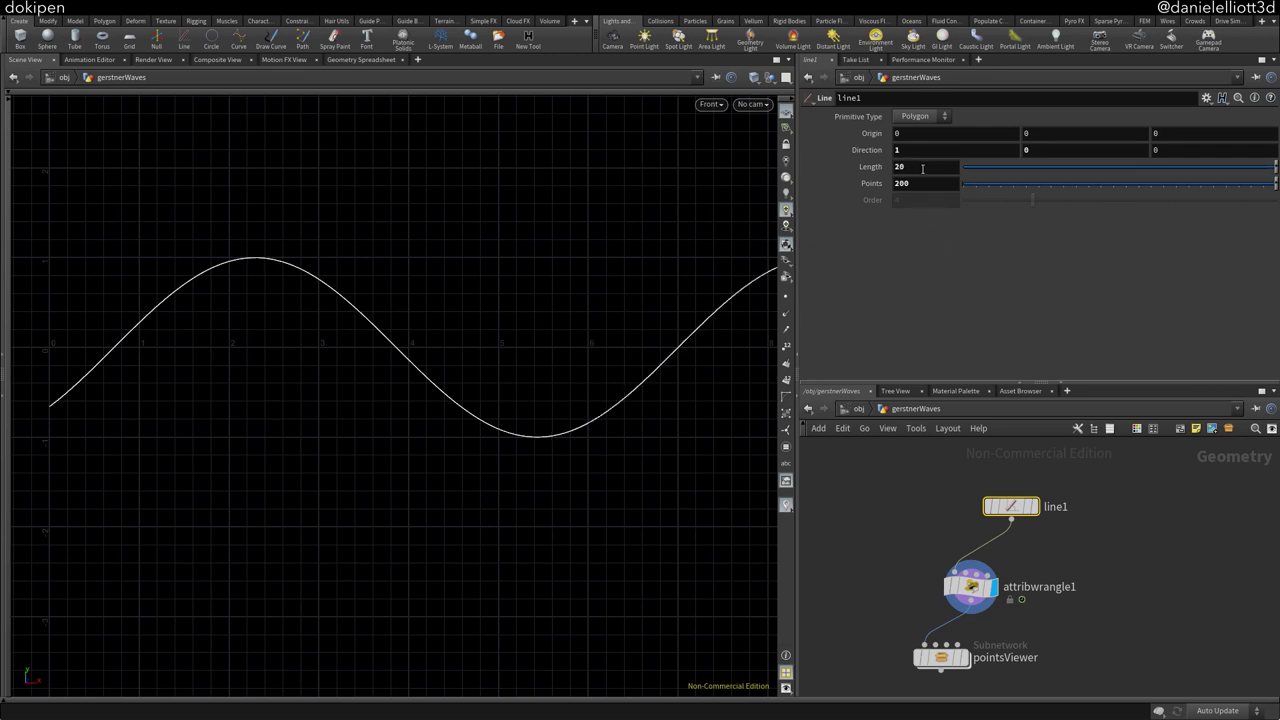
scroll(403, 266, "down", 3)
middle_click_drag(474, 263, 297, 343)
scroll(445, 372, "up", 2)
scroll(445, 372, "up", 2)
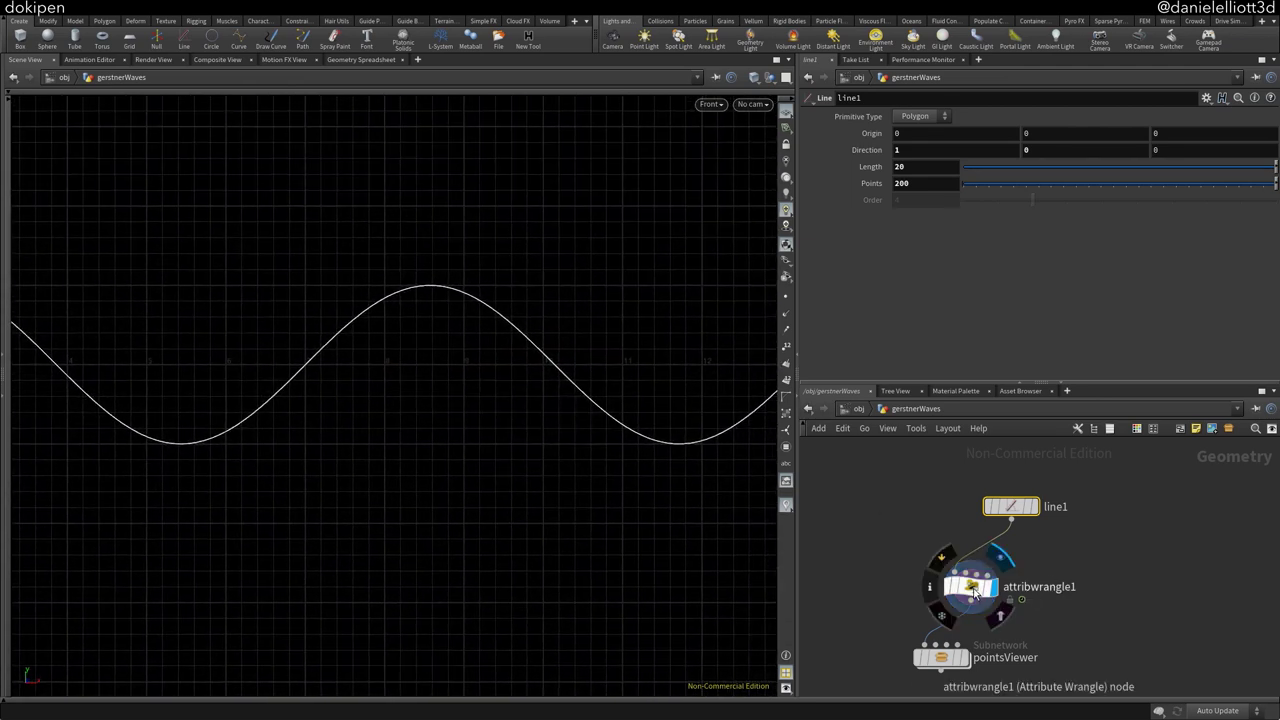
Add a float parameter with the name and label height to attribwrangle1 and accept the interface changes
left_click(973, 592)
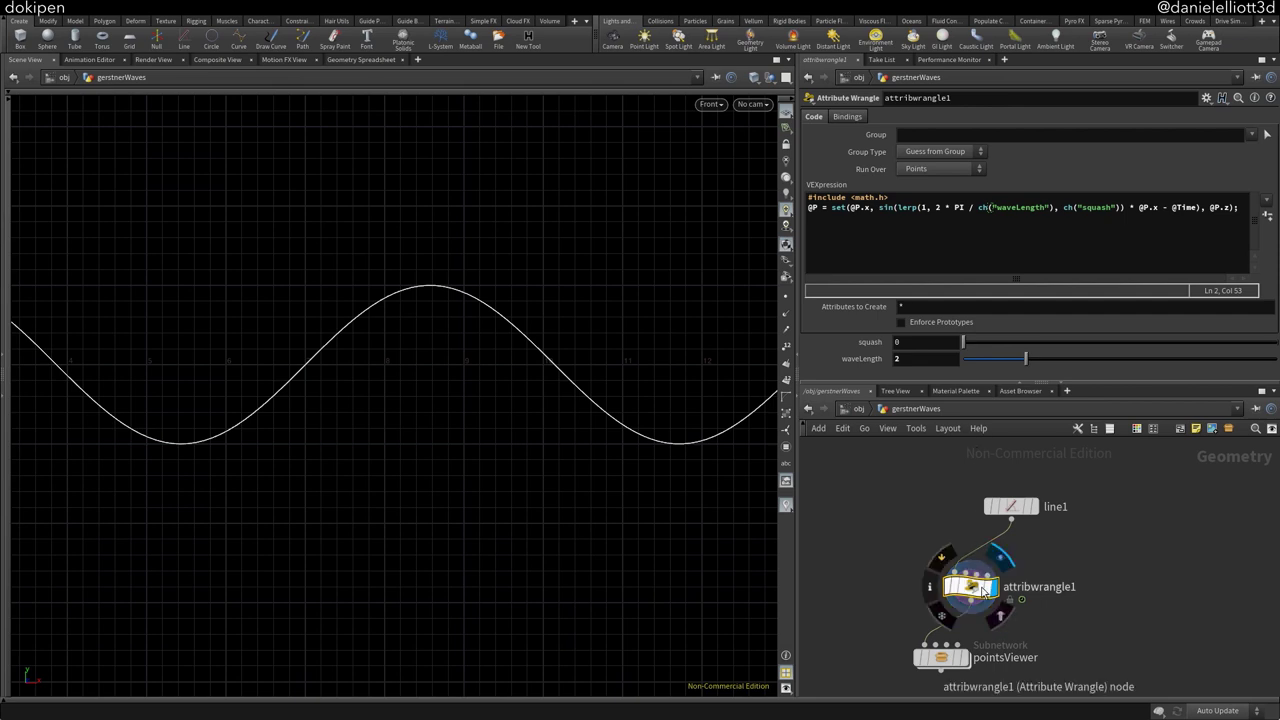
right_click(980, 589)
mouse_move(1053, 526)
left_click(1144, 573)
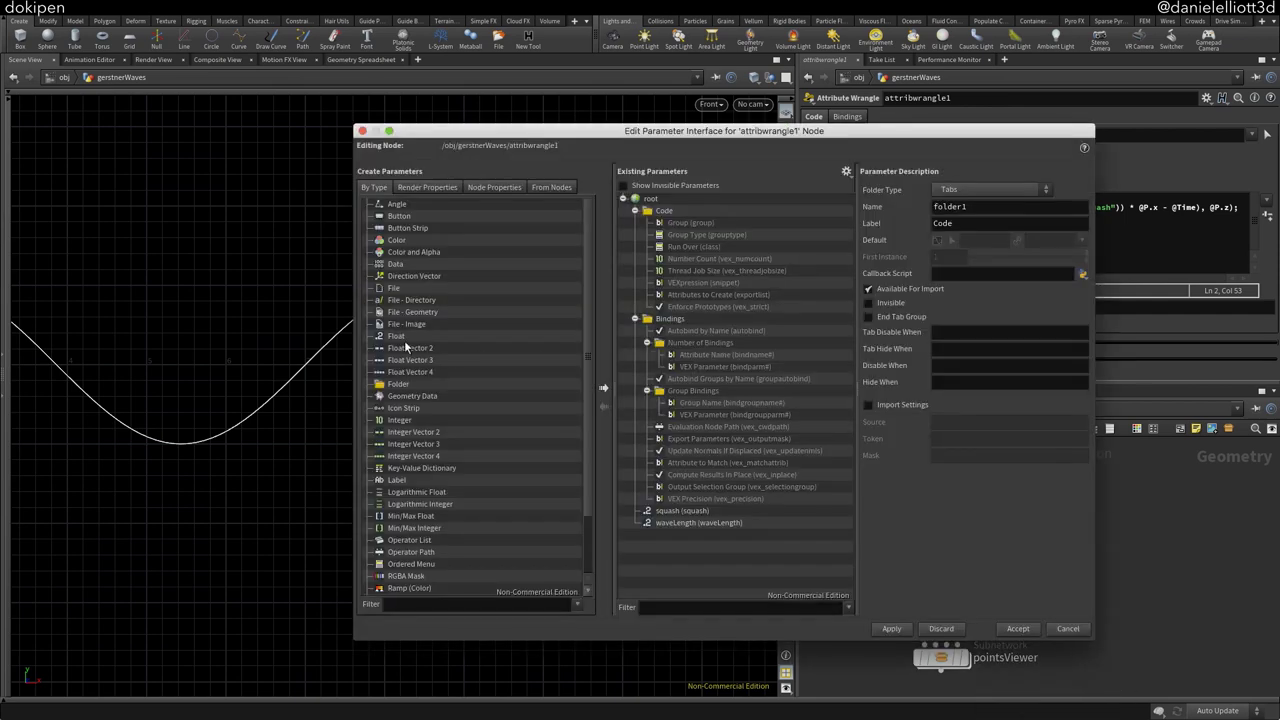
left_click_drag(400, 343, 690, 538)
double_click(955, 206)
type("height")
key("Tab")
type("hr")
key("Return")
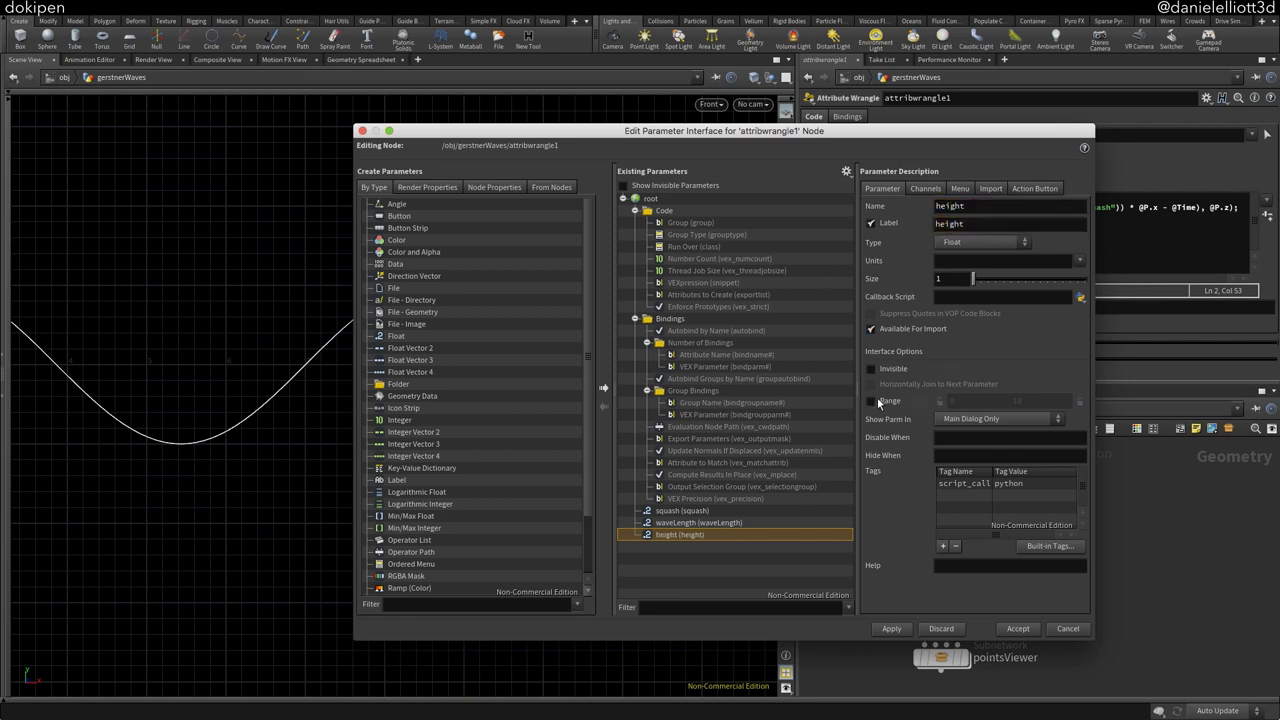
left_click(891, 628)
left_click(1016, 628)
Set height to 1 and multiply the sine term by ch("height"), moving the @P.z argument to a new line
left_click(923, 374)
left_click(1194, 212)
type("*")
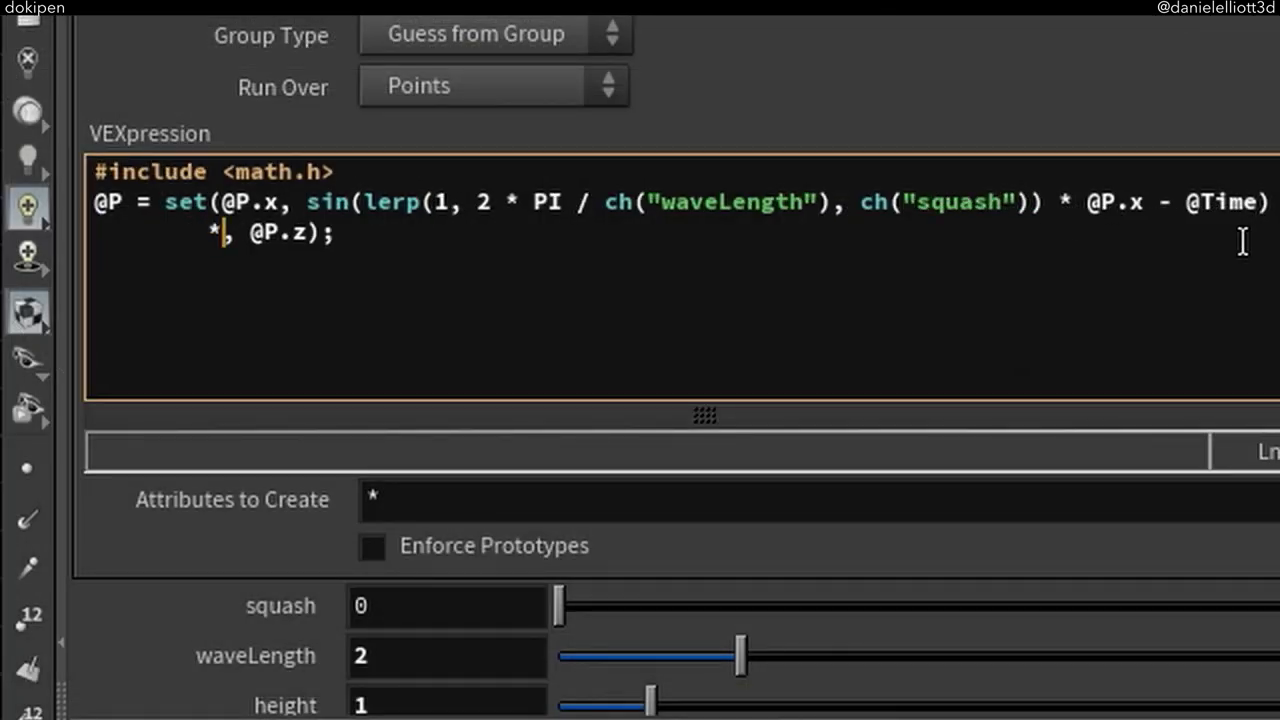
type(" ch(\"height")
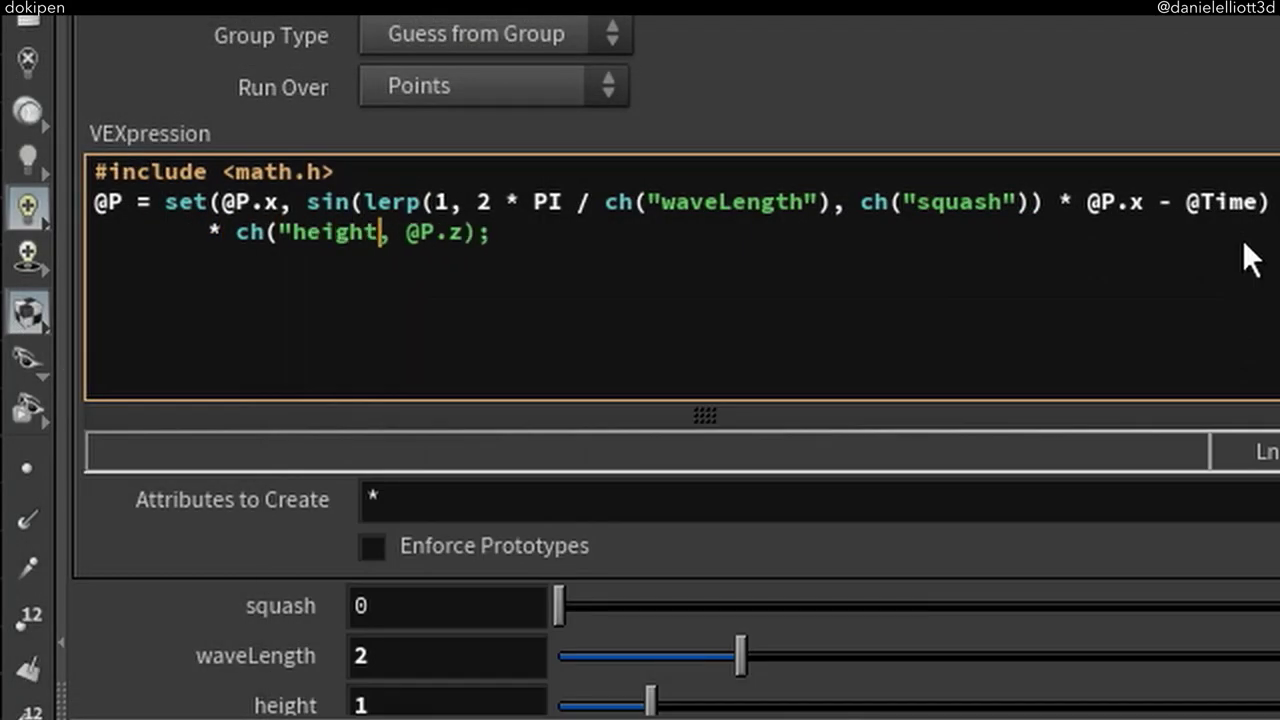
type("\")")
key("Return")
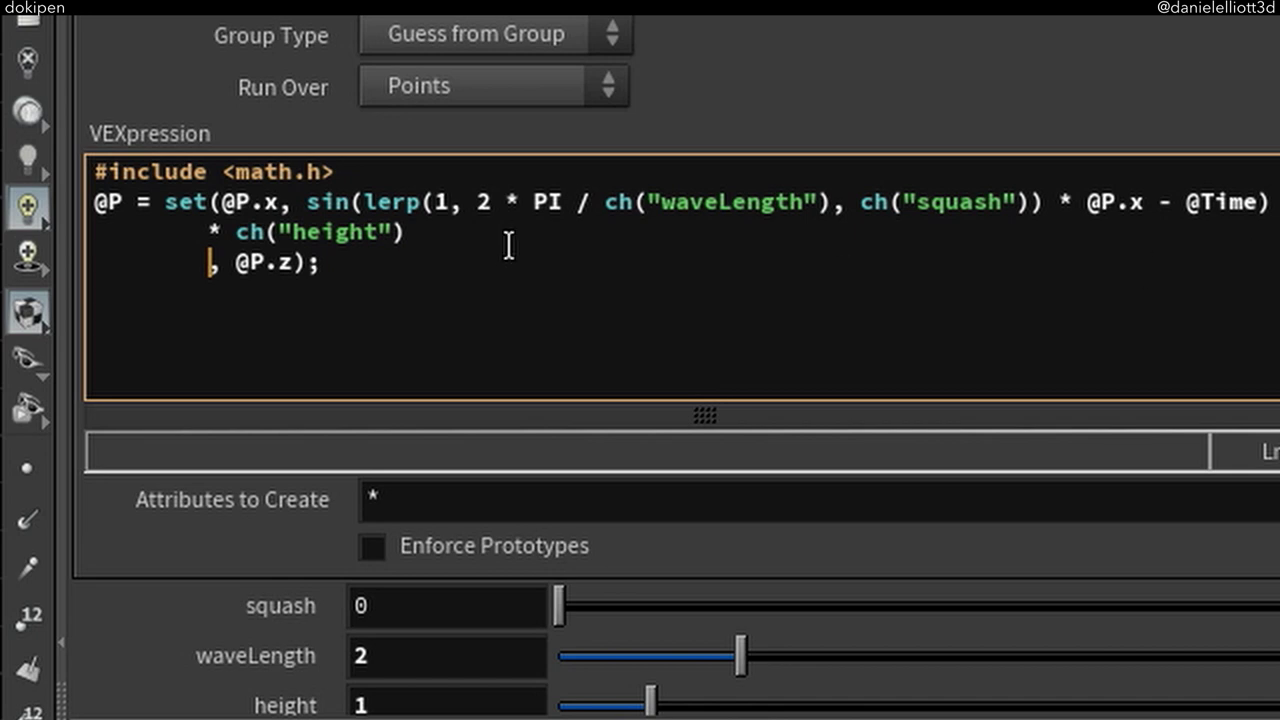
Move the sin(lerp(...)) expression onto its own indented line after @P.x in the wrangle code
left_click(300, 202)
key("Return")
key("Tab")
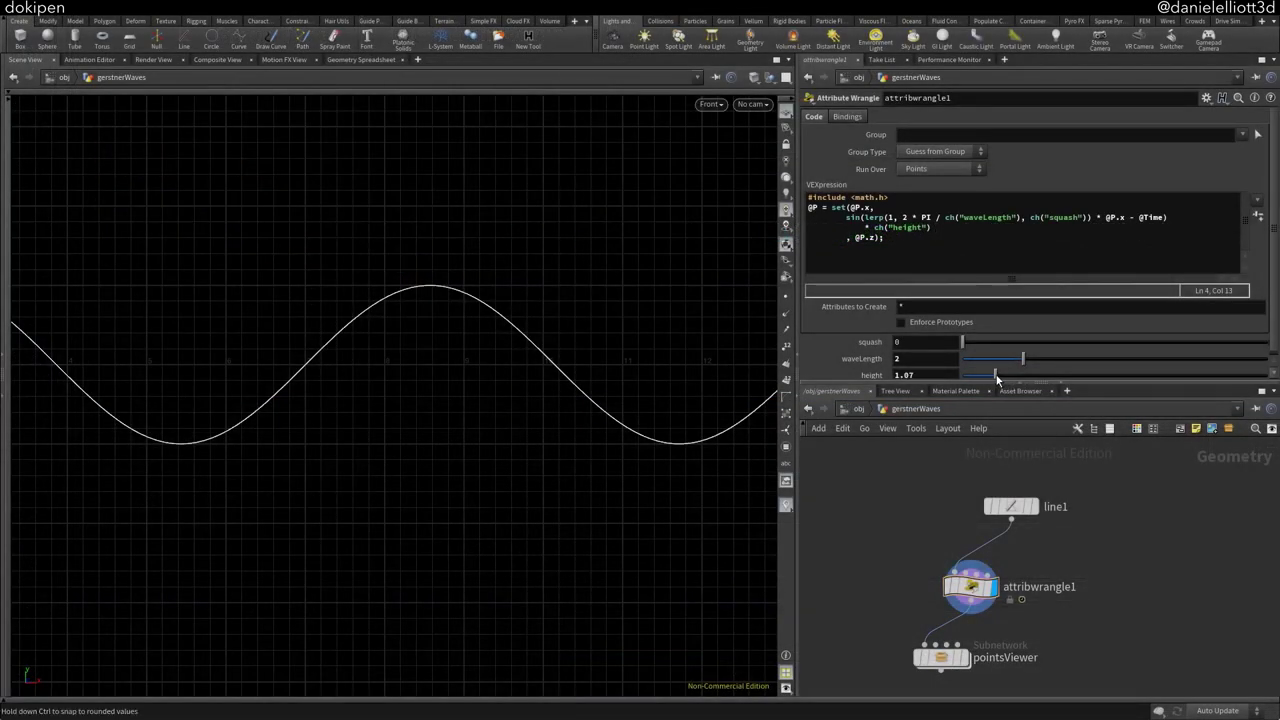
Try several larger height values on the wave and set height to 0.5
left_click_drag(650, 705, 785, 705)
left_click_drag(1038, 373, 1012, 374)
left_click(946, 371)
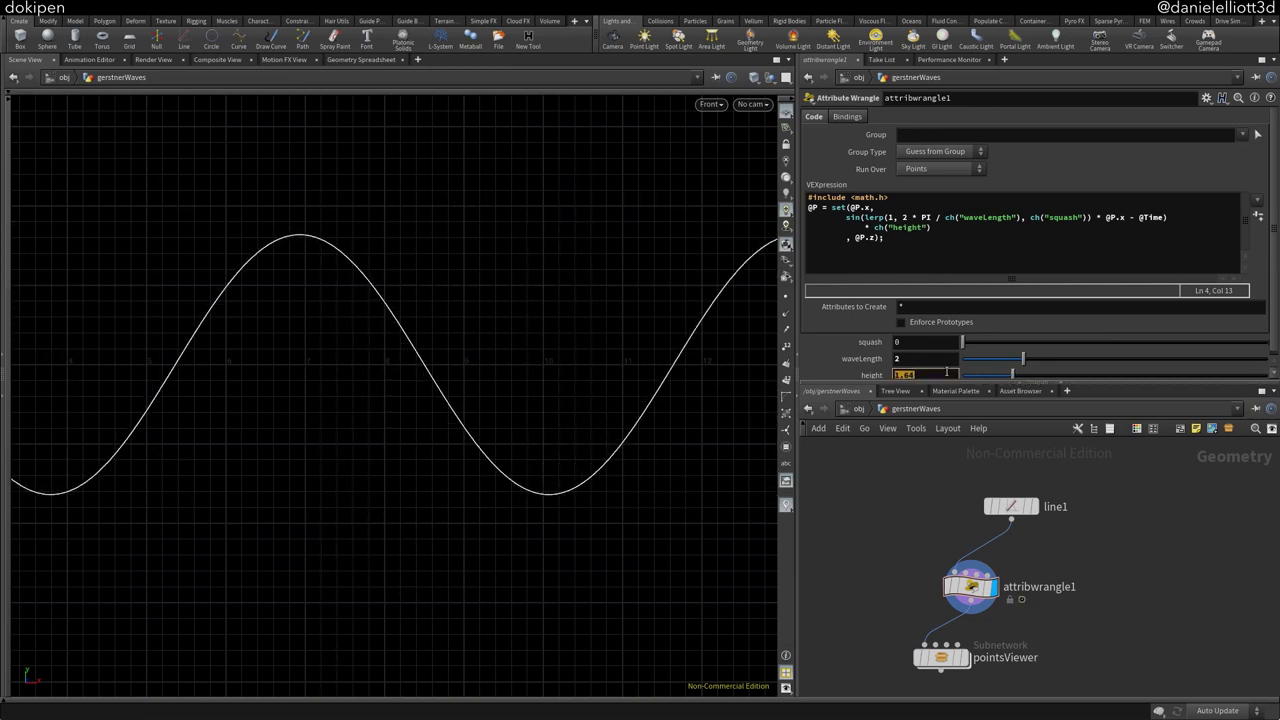
type(".5")
key("Return")
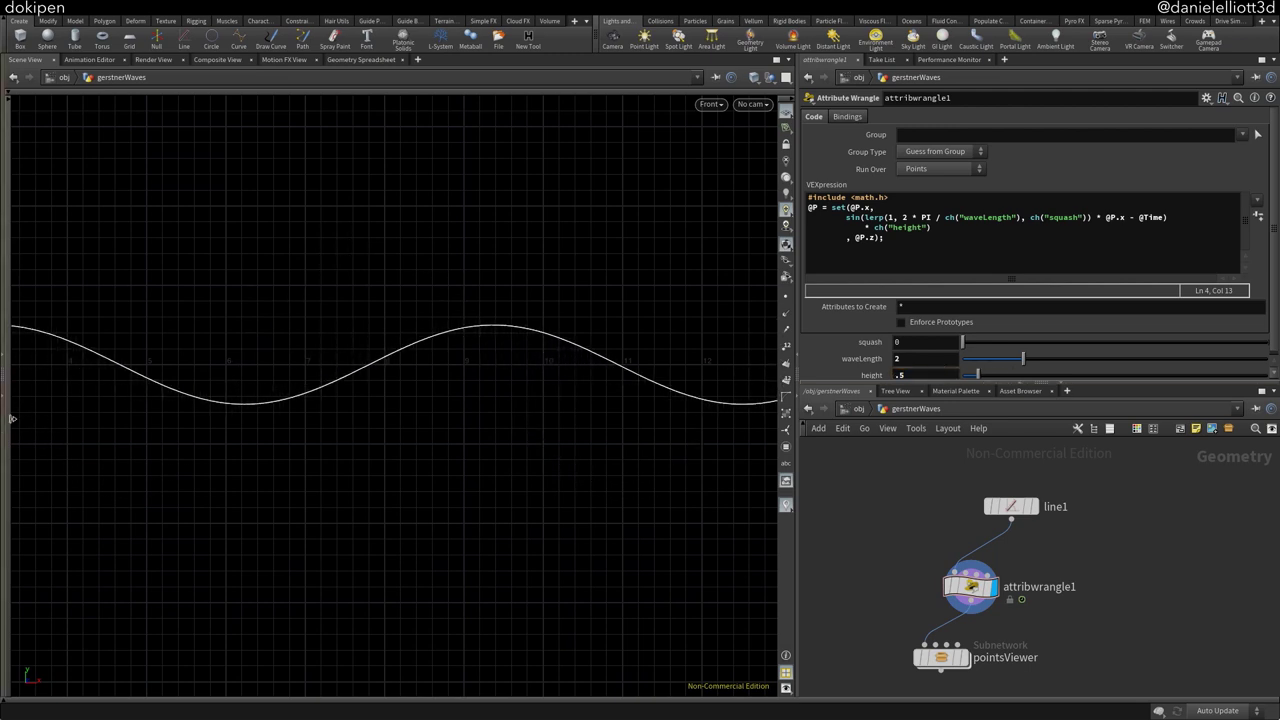
scroll(226, 360, "up", 5)
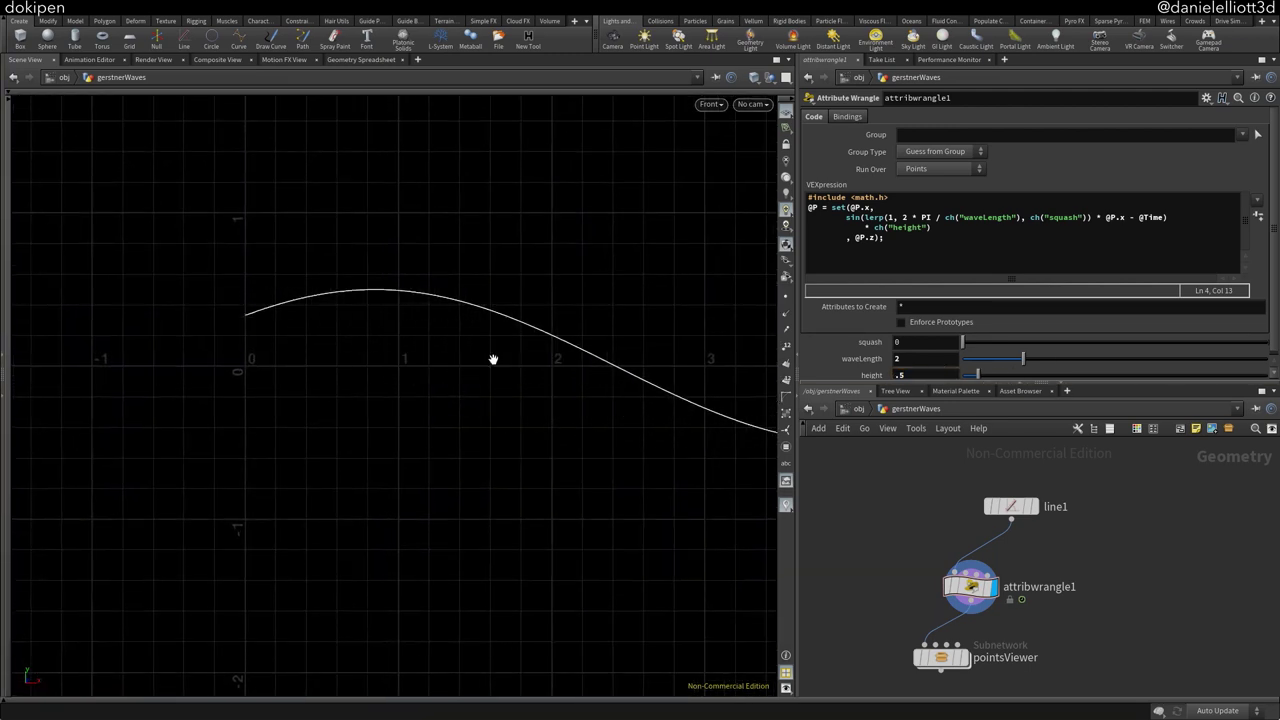
middle_click_drag(560, 346, 505, 350)
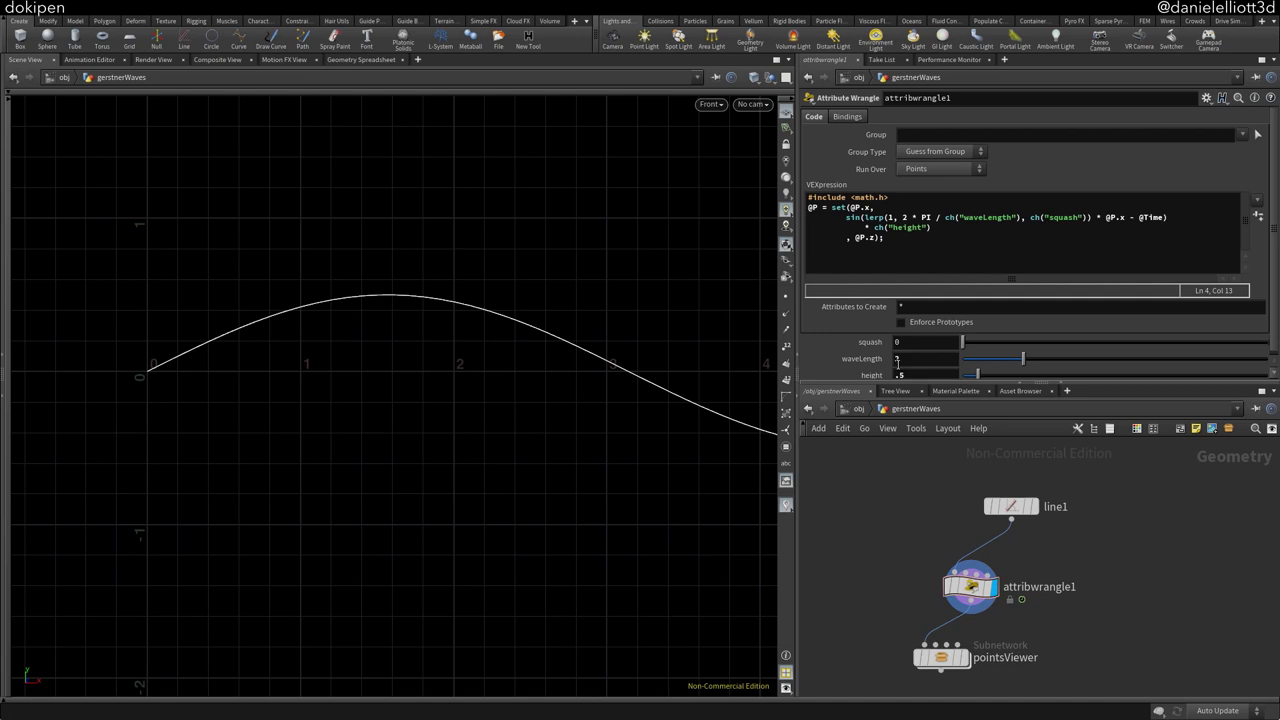
Set attribwrangle1's height back to 1
type("1")
key("Return")
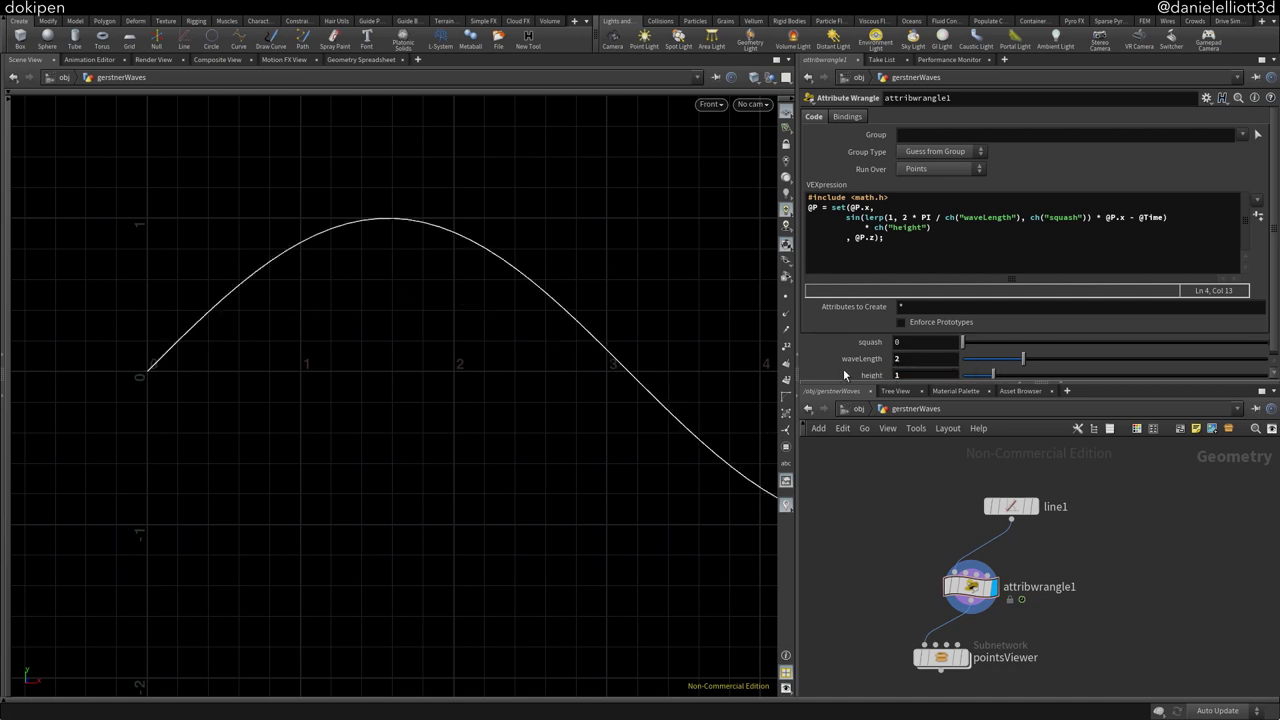
key("g")
right_click_drag(349, 377, 475, 352)
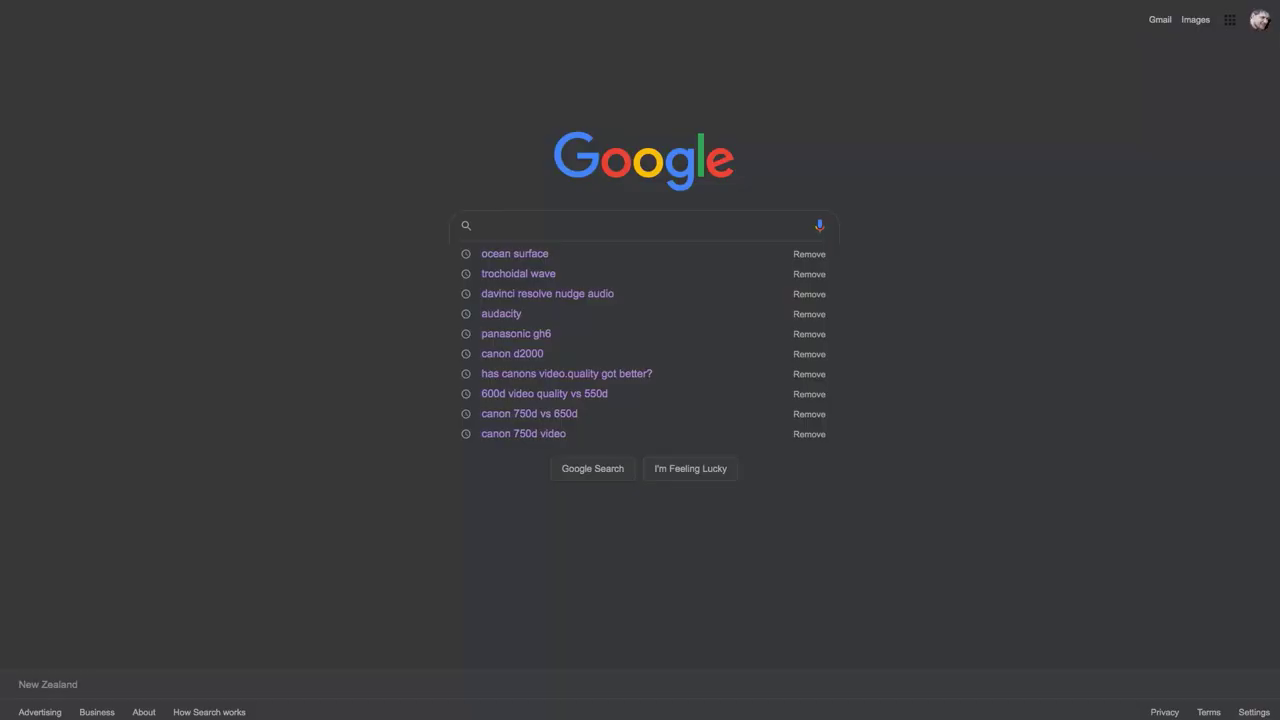
Search Google Images for "open ocean waves" and filter the results to those labeled for reuse with modification
type("open ocean waves")
key("Return")
left_click(171, 65)
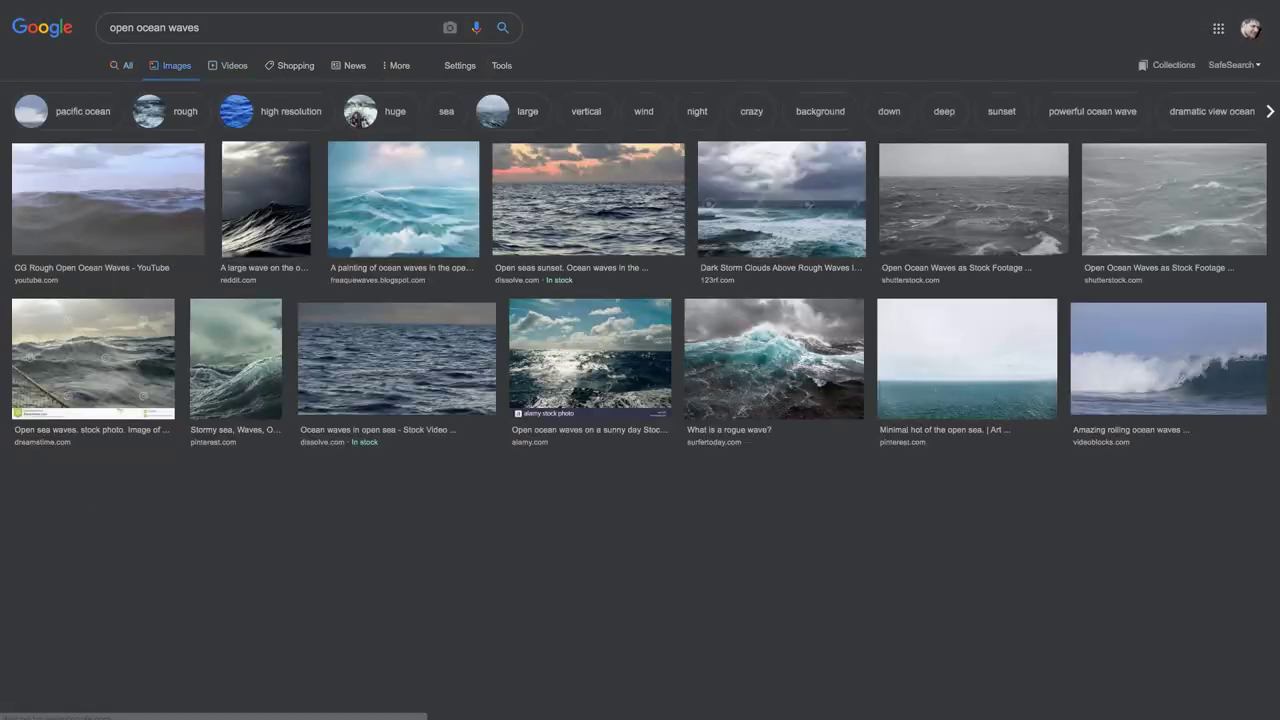
left_click(501, 65)
left_click(214, 89)
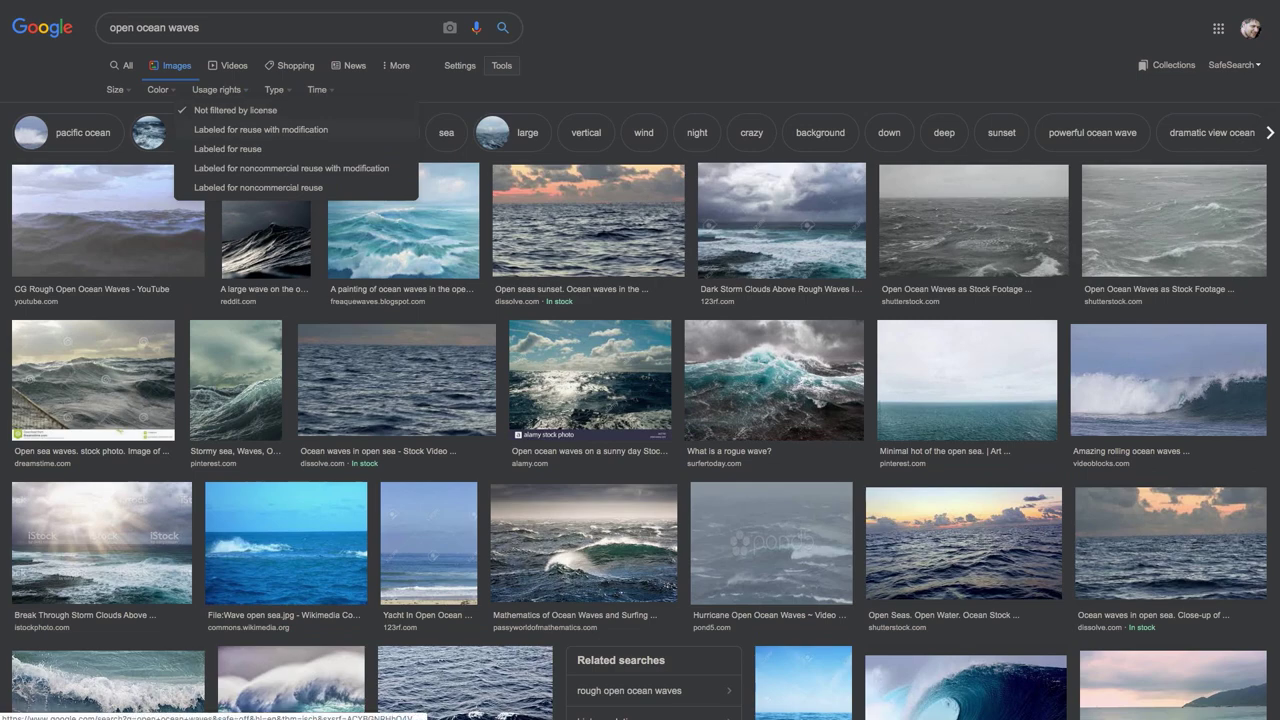
left_click(251, 126)
Browse the open ocean photos and enlarge several to examine the shape of real wave crests and troughs
left_click(235, 545)
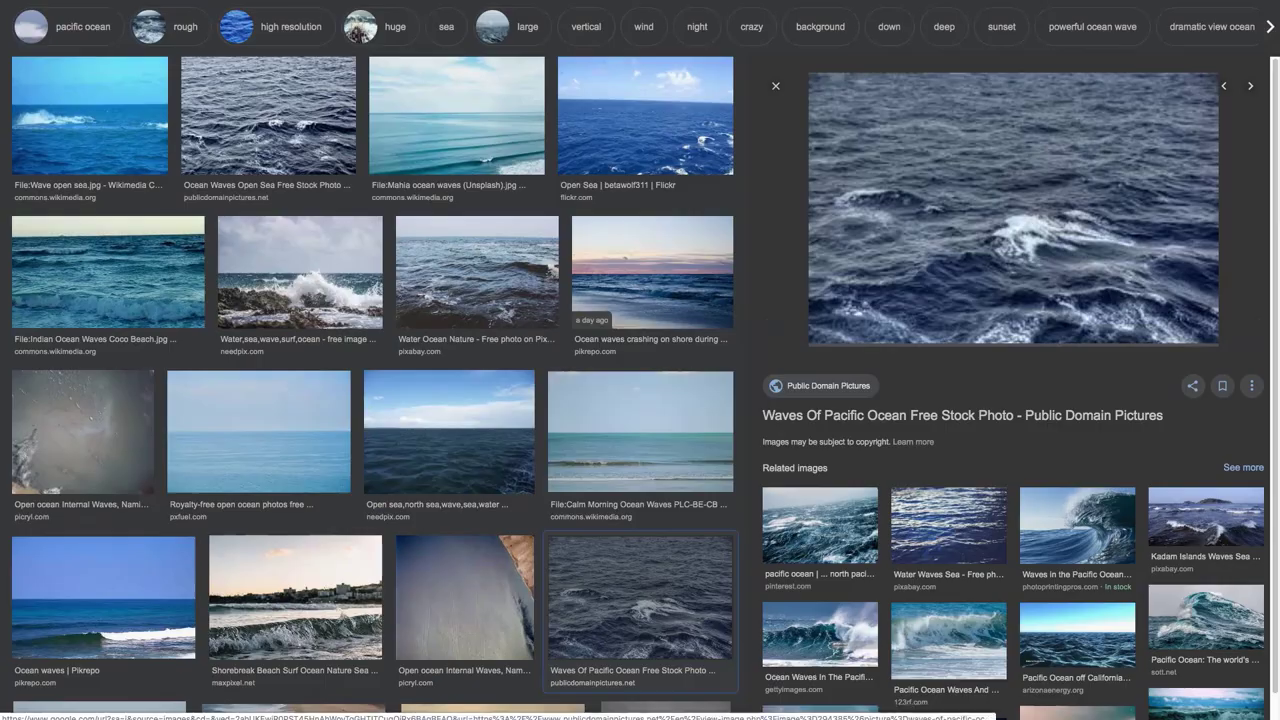
key("ctrl+plus")
key("ctrl+plus")
key("ctrl+plus")
scroll(415, 360, "down", 15)
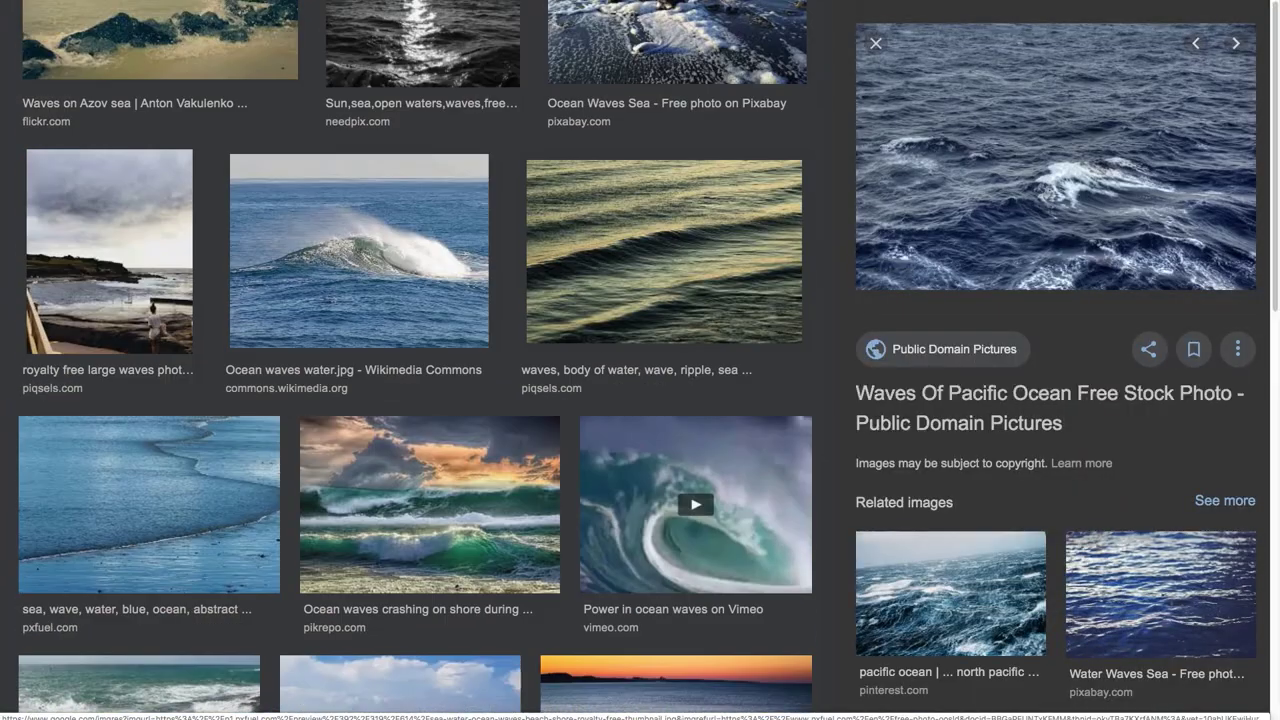
scroll(415, 360, "down", 5)
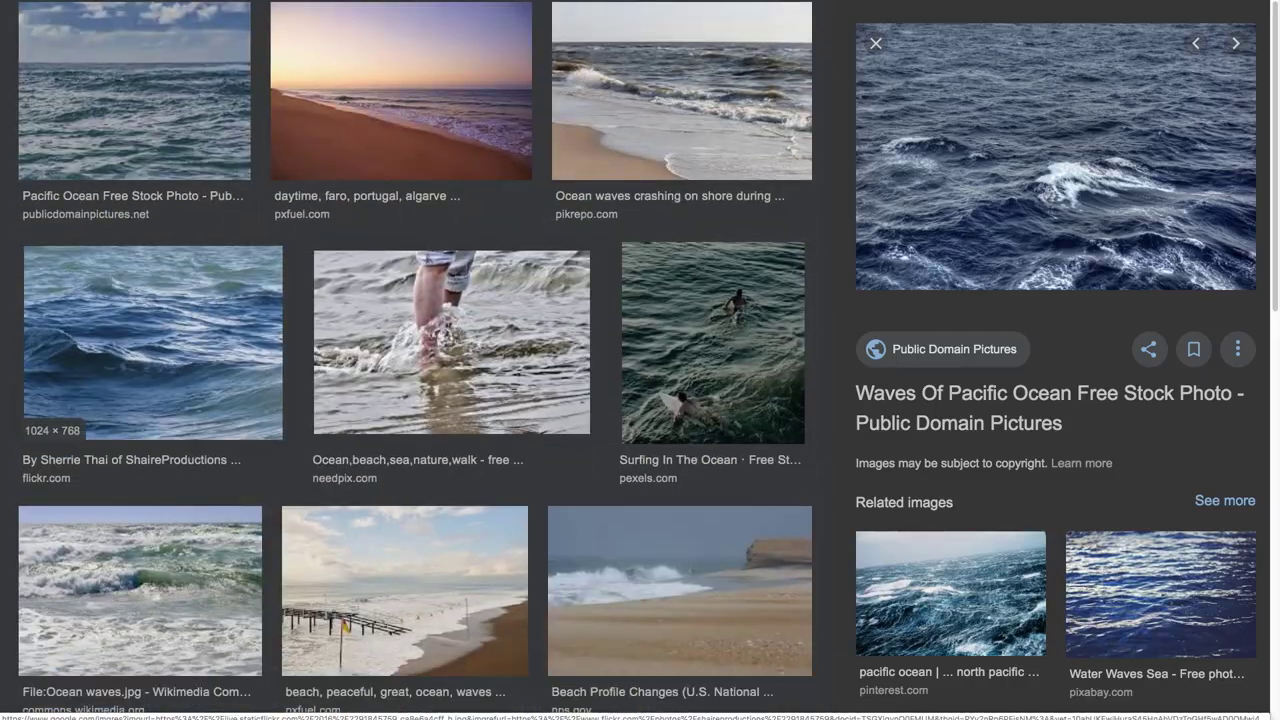
left_click(155, 340)
key("ctrl+0")
scroll(460, 225, "down", 15)
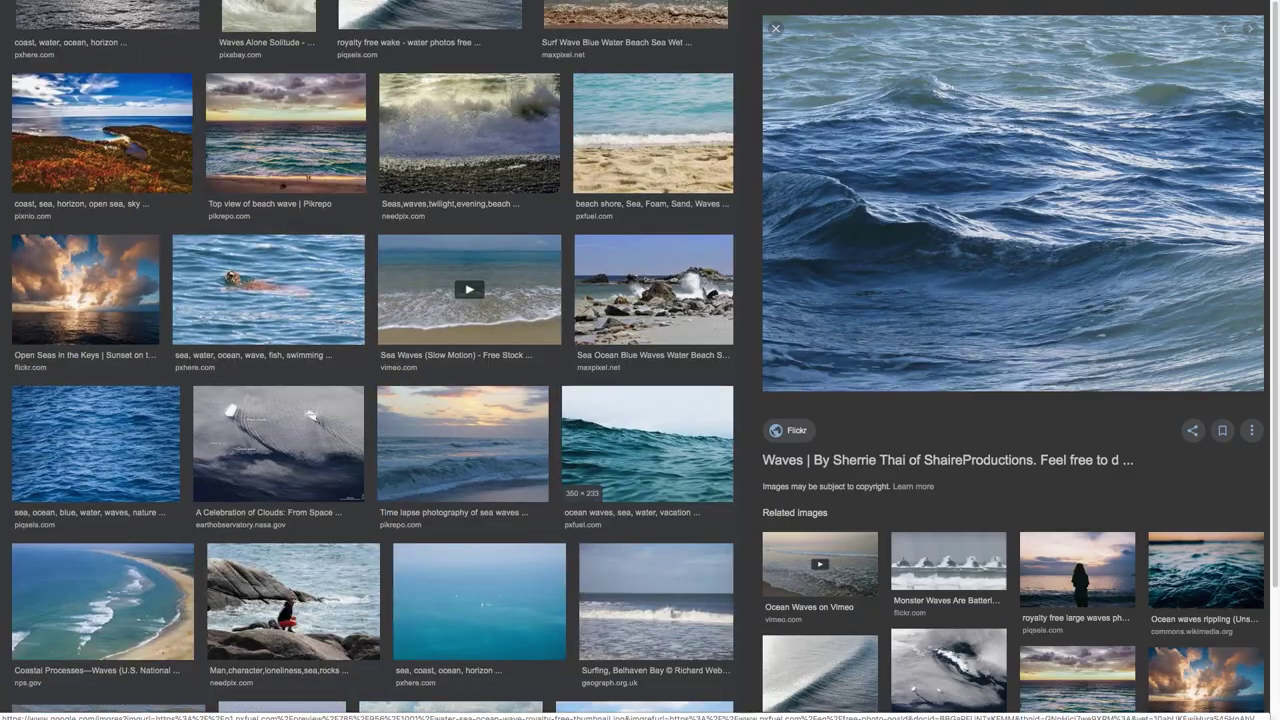
left_click(640, 450)
scroll(400, 400, "down", 10)
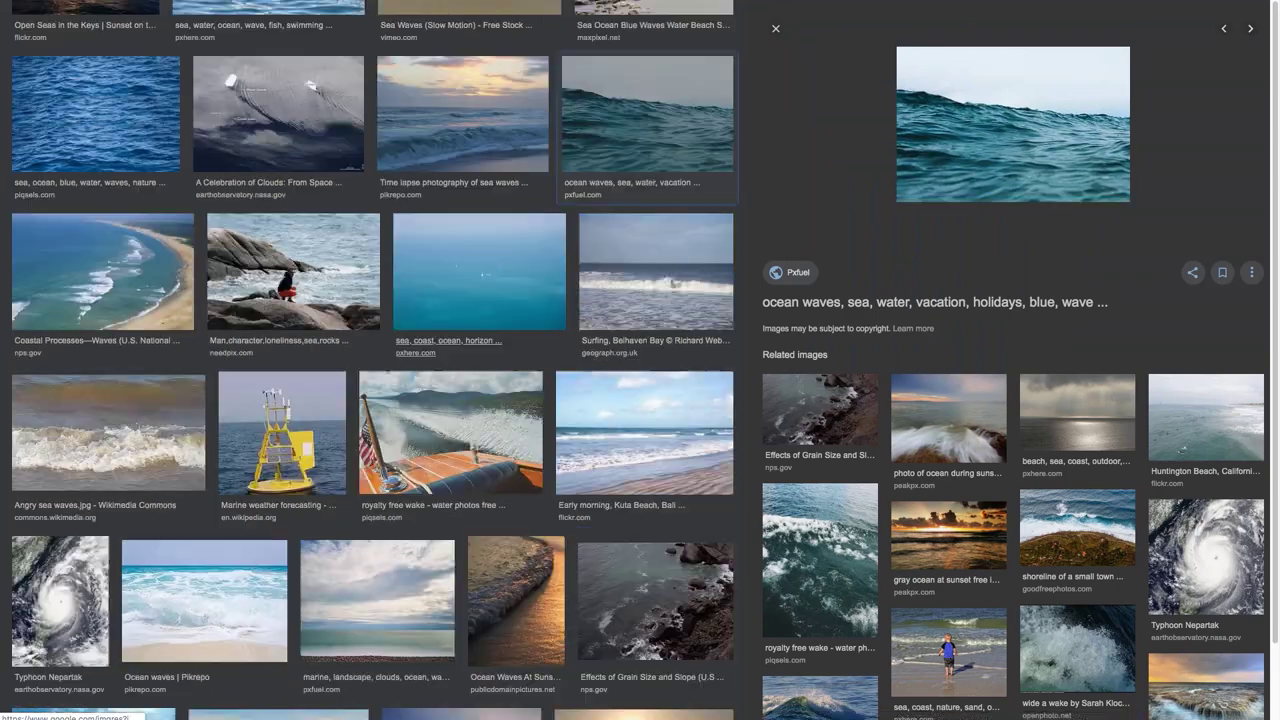
left_click(95, 200)
scroll(400, 400, "down", 3)
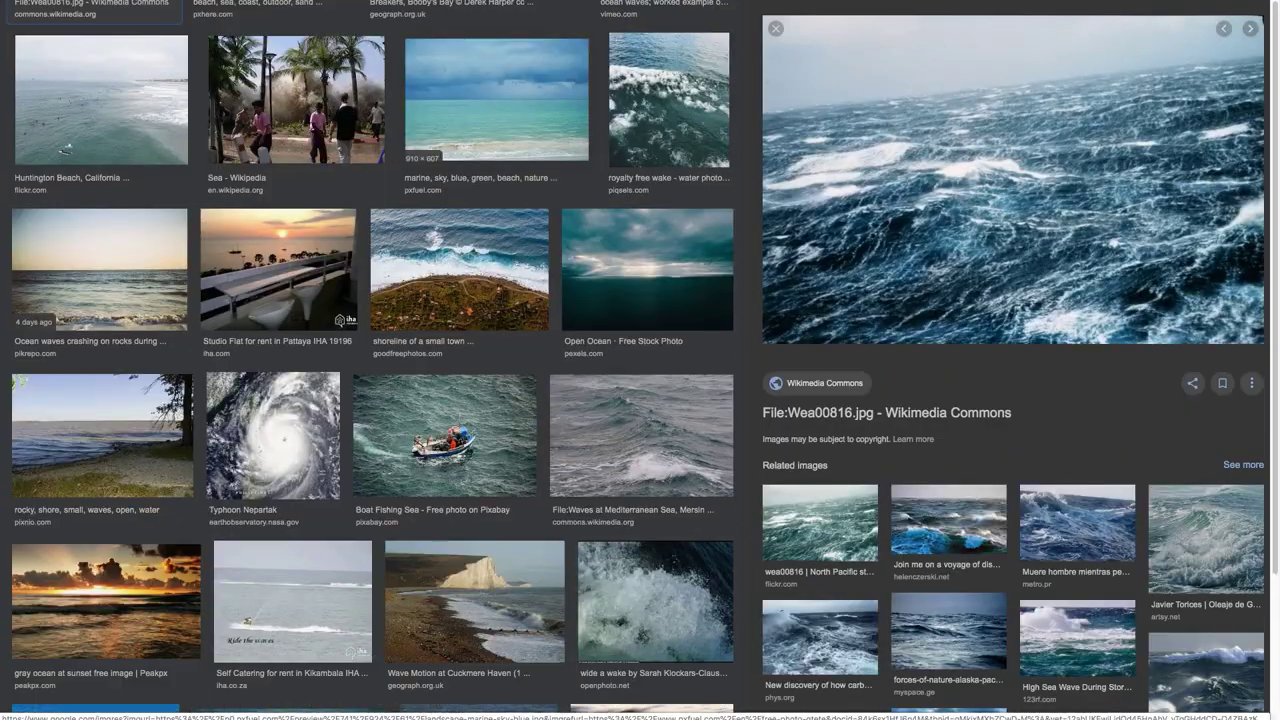
left_click(641, 400)
left_click(1013, 180)
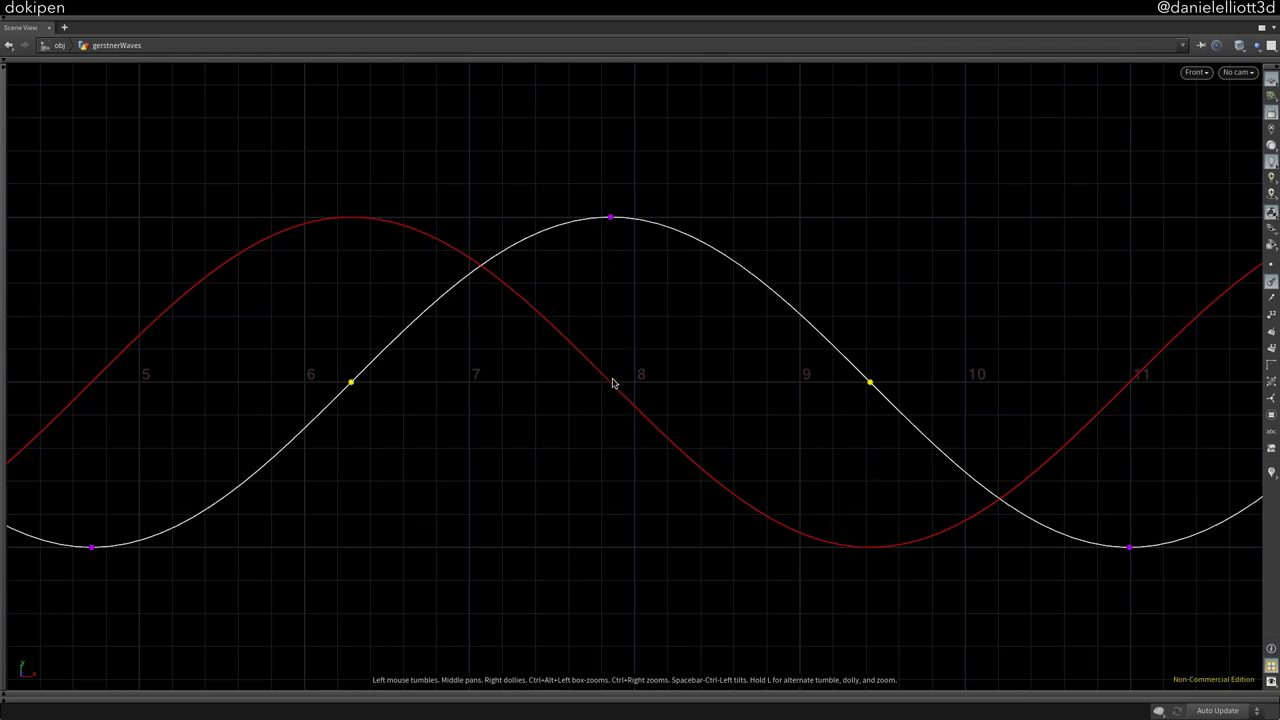
In Houdini, offset the x component of attribwrangle1's set() expression by adding + cos(@P.x) and apply the code
left_click_drag(612, 389, 612, 389)
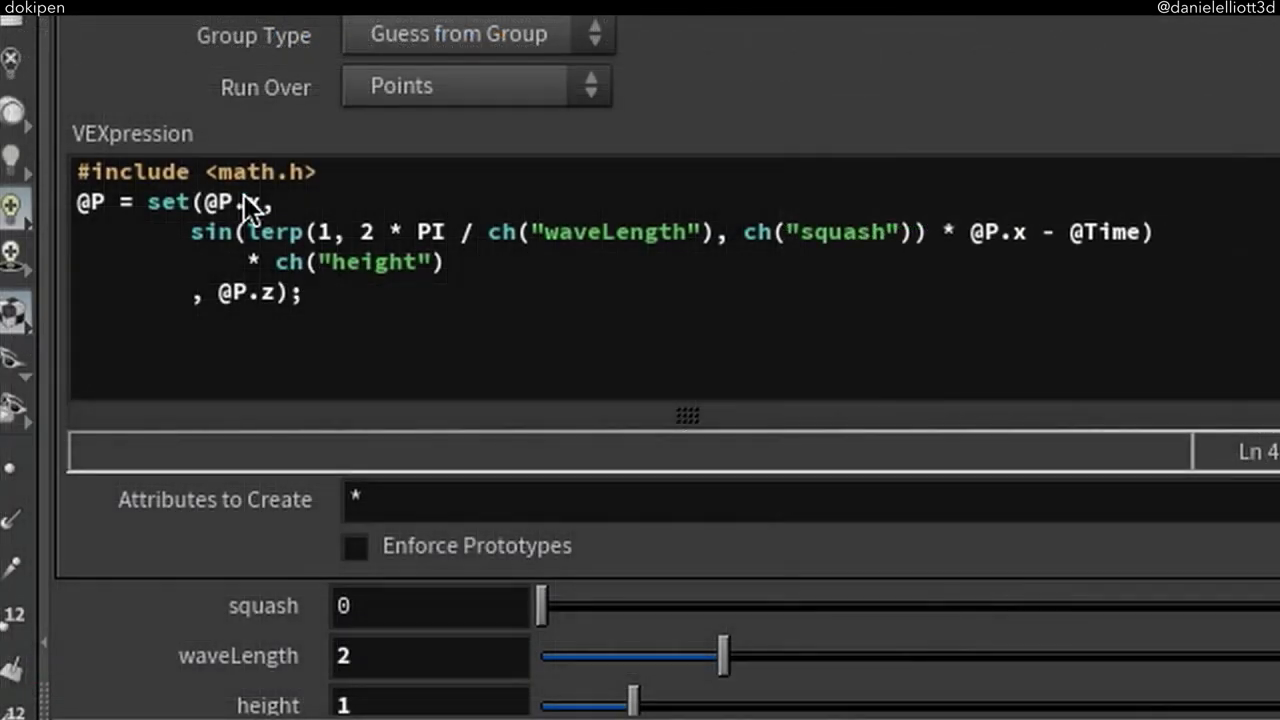
left_click(870, 211)
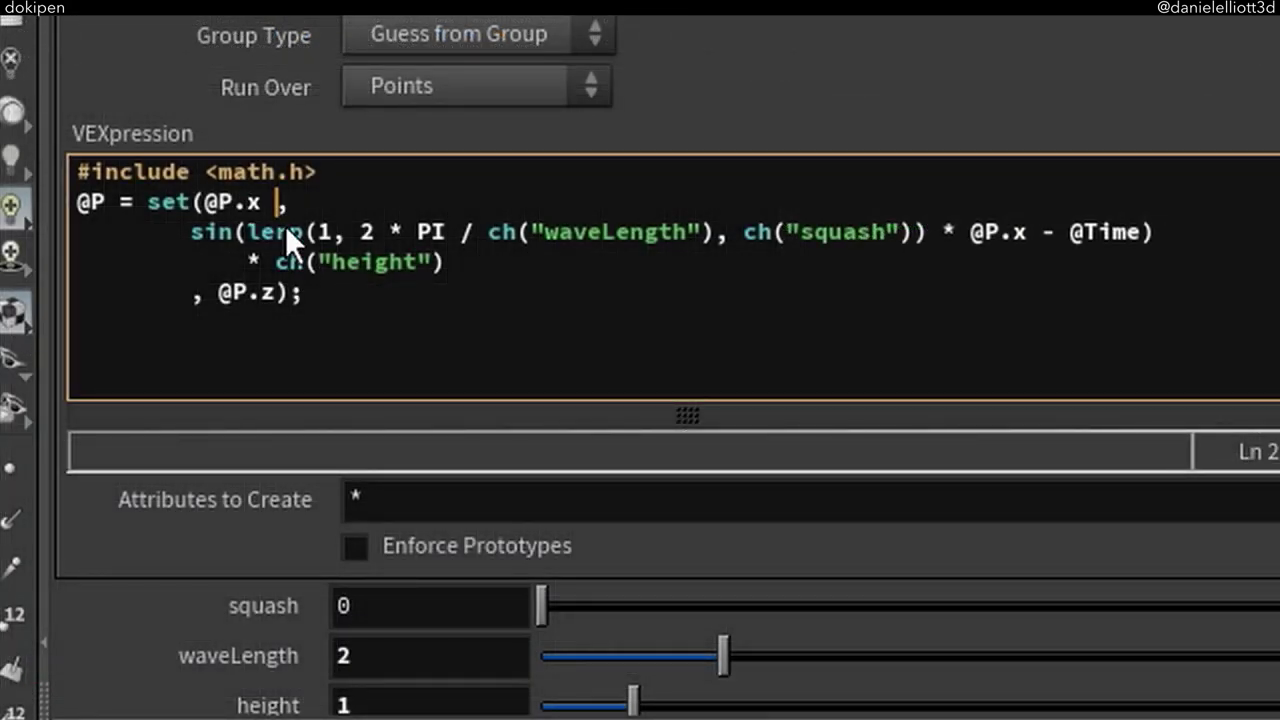
type("+ cos(@")
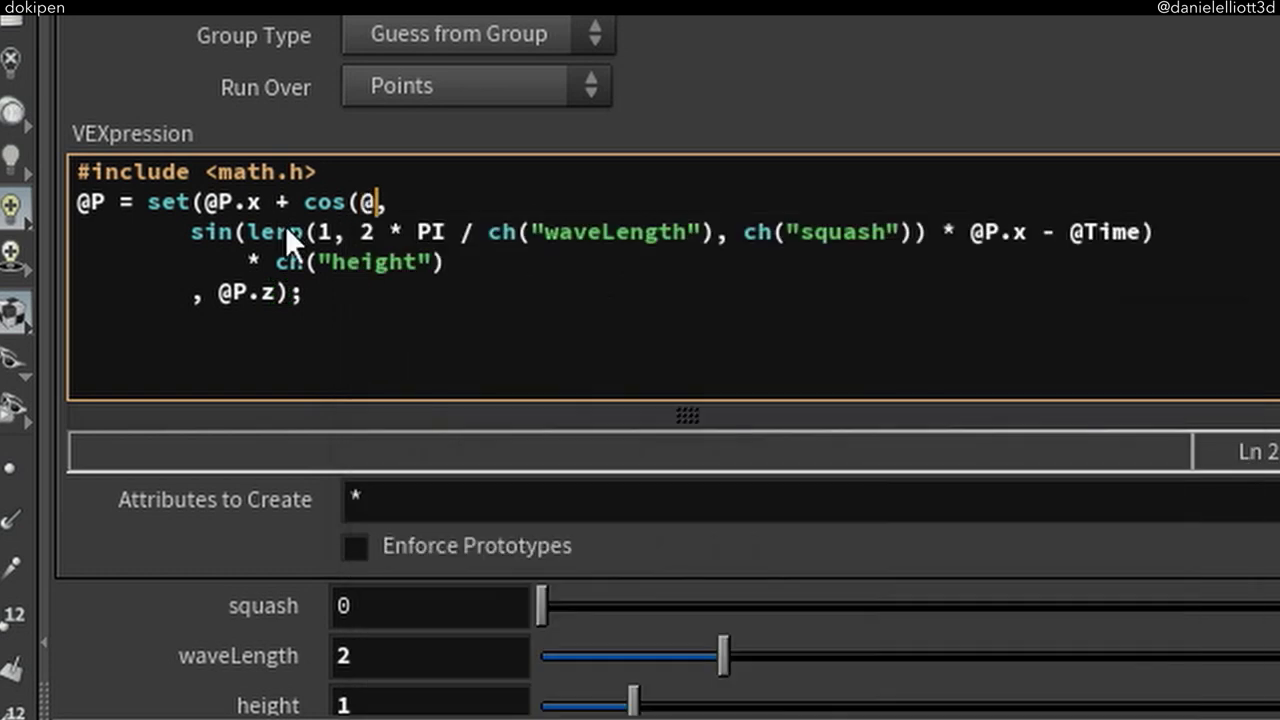
type("P.x)")
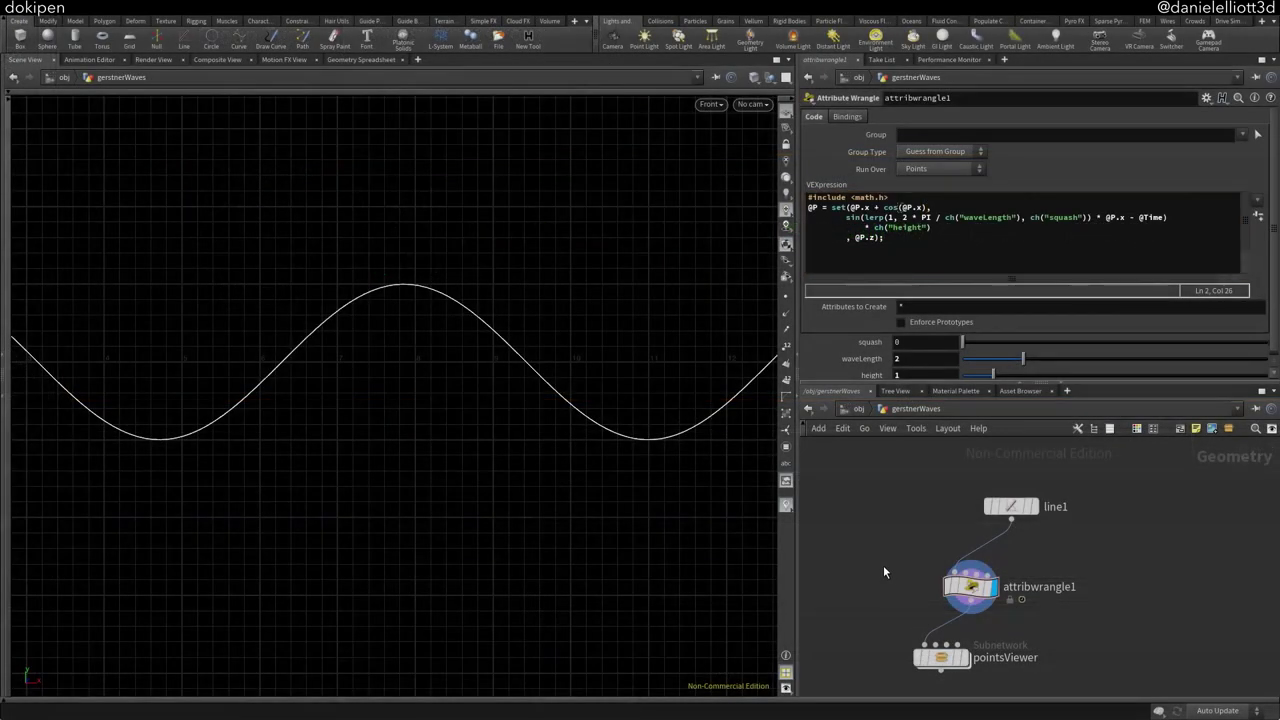
left_click(884, 572)
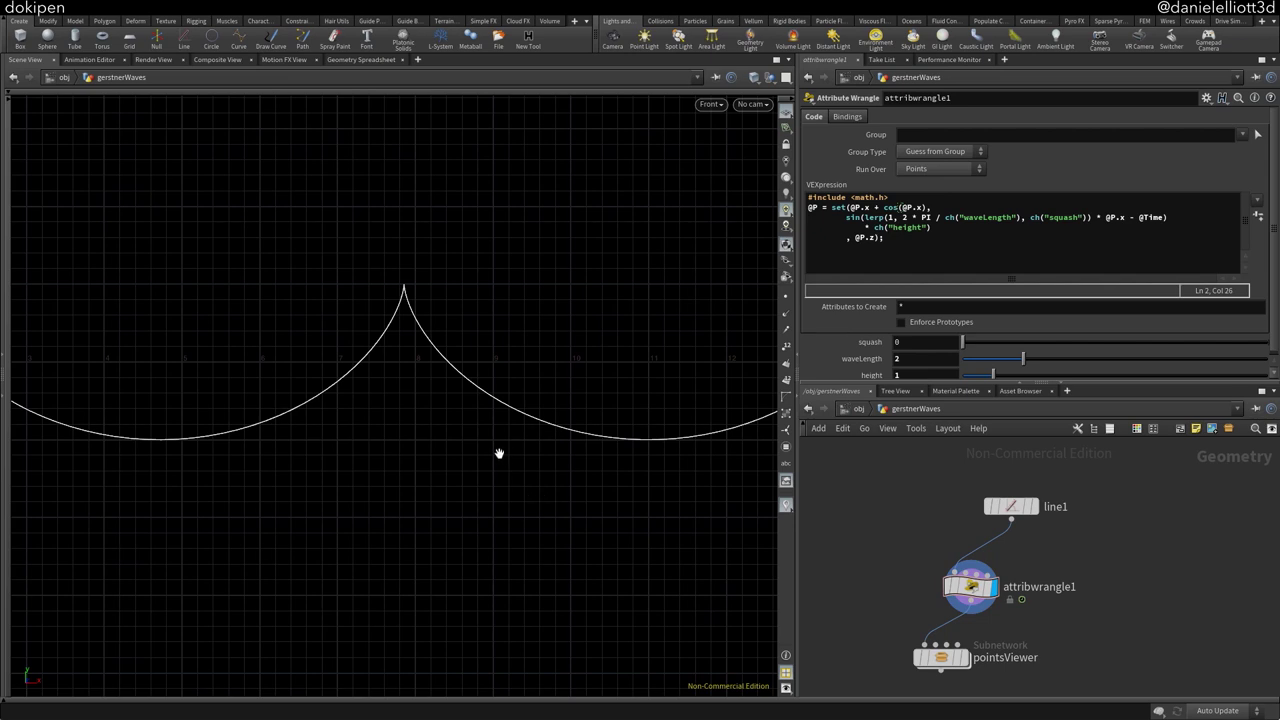
key("Up")
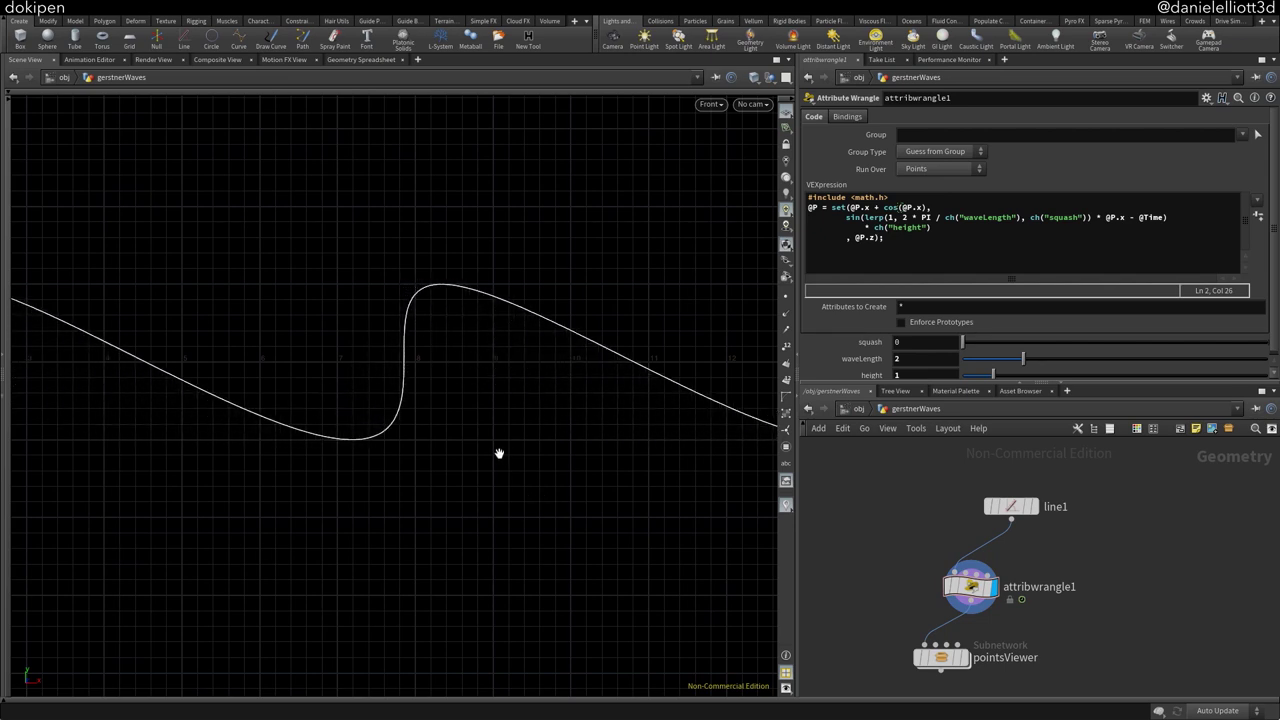
scroll(530, 450, "up", 3)
left_click(922, 207)
type("- @Time")
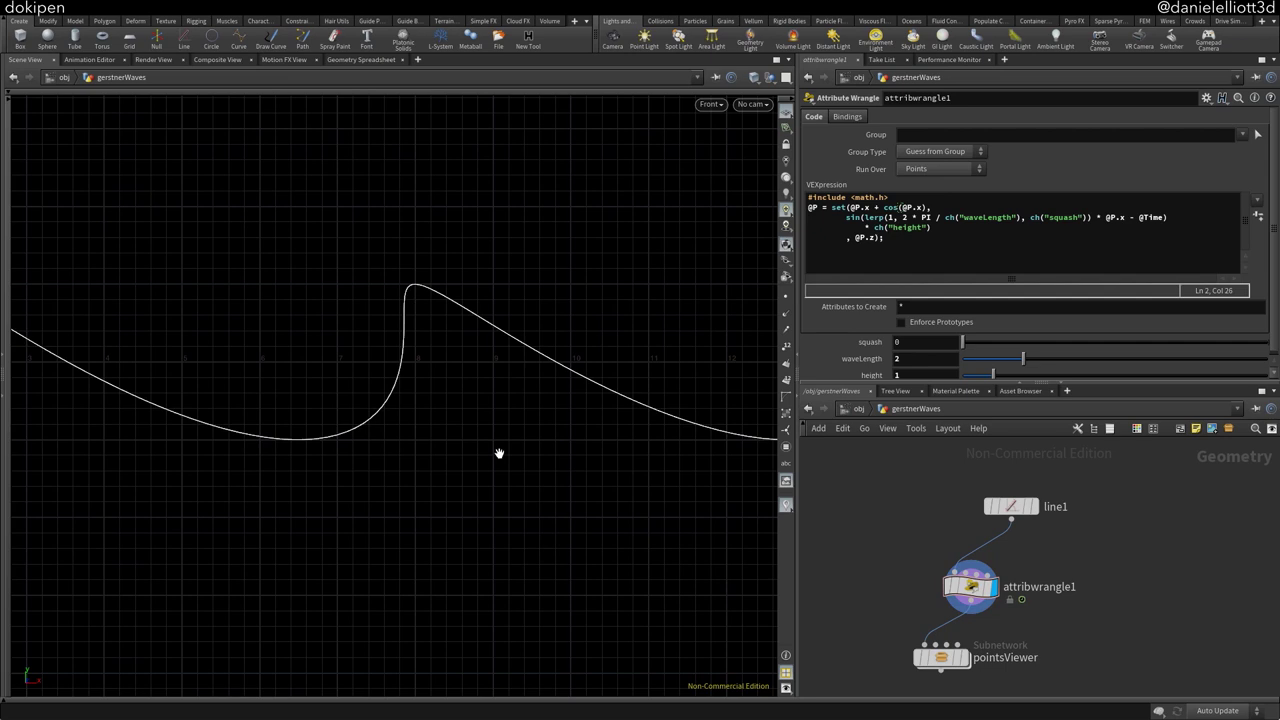
type("- @Time")
Add a float parameter with name and label peak to attribwrangle1's parameter interface, below height
right_click(977, 587)
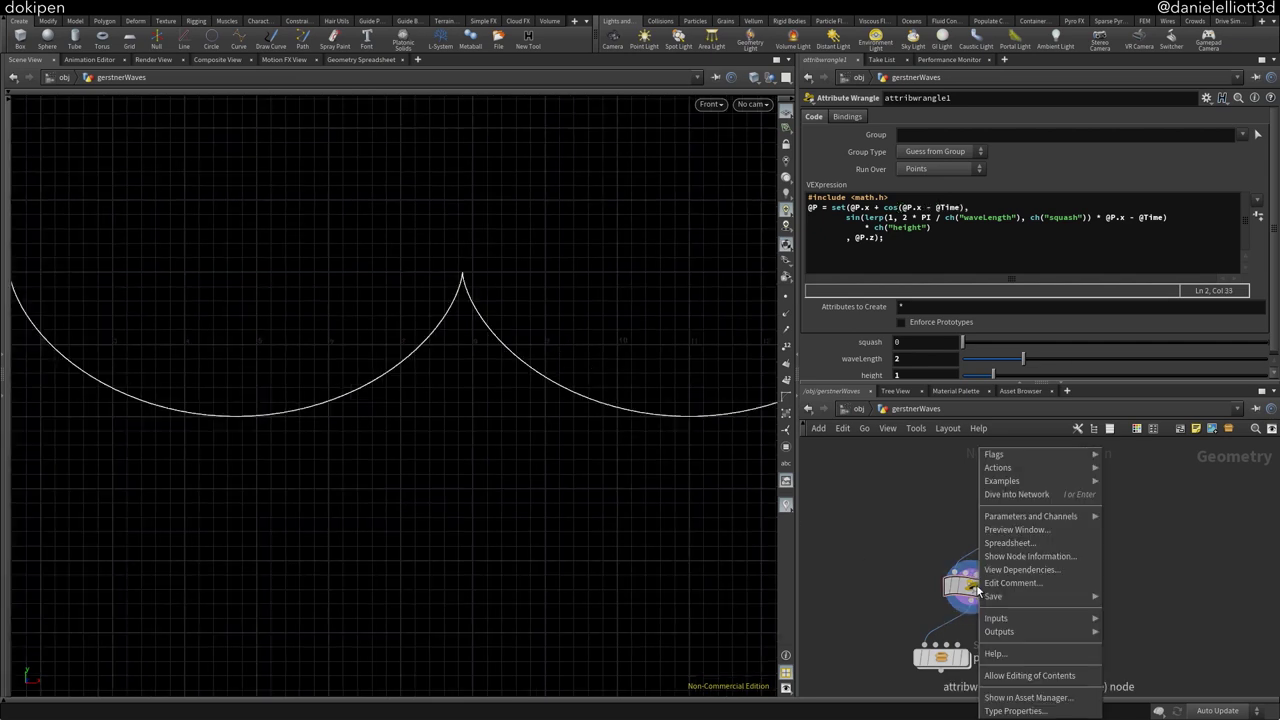
mouse_move(1040, 516)
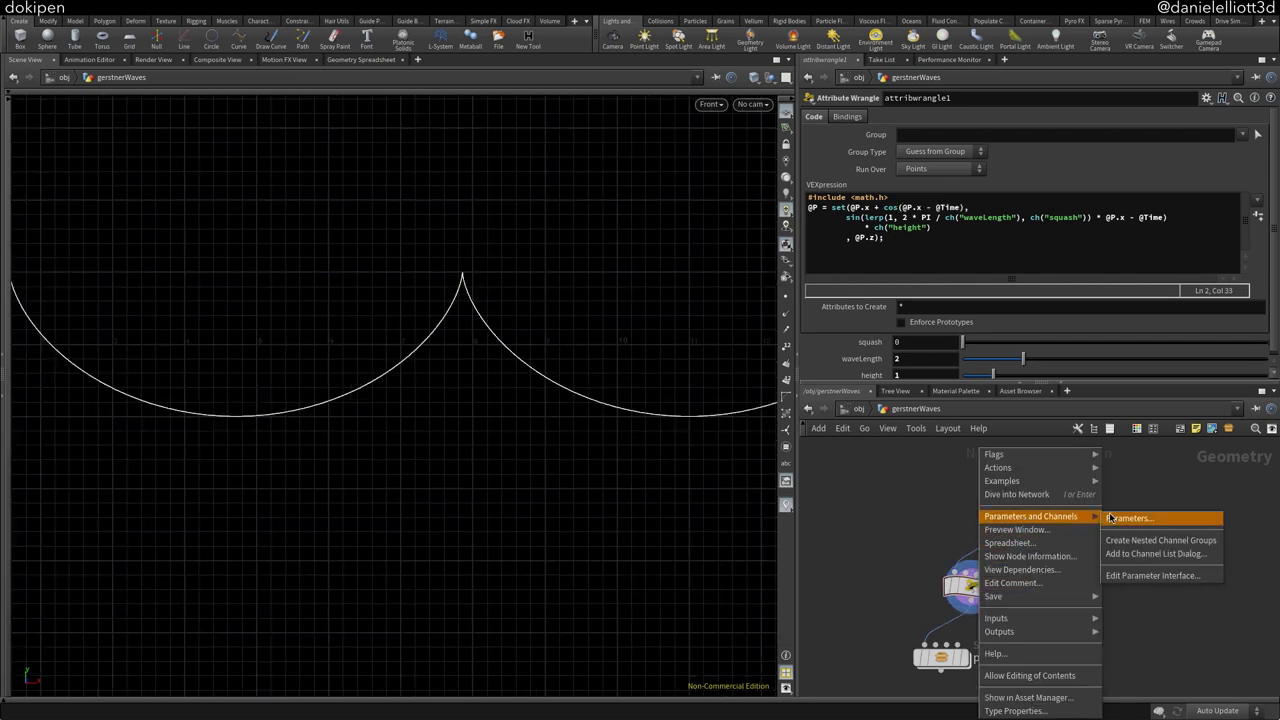
left_click(1144, 576)
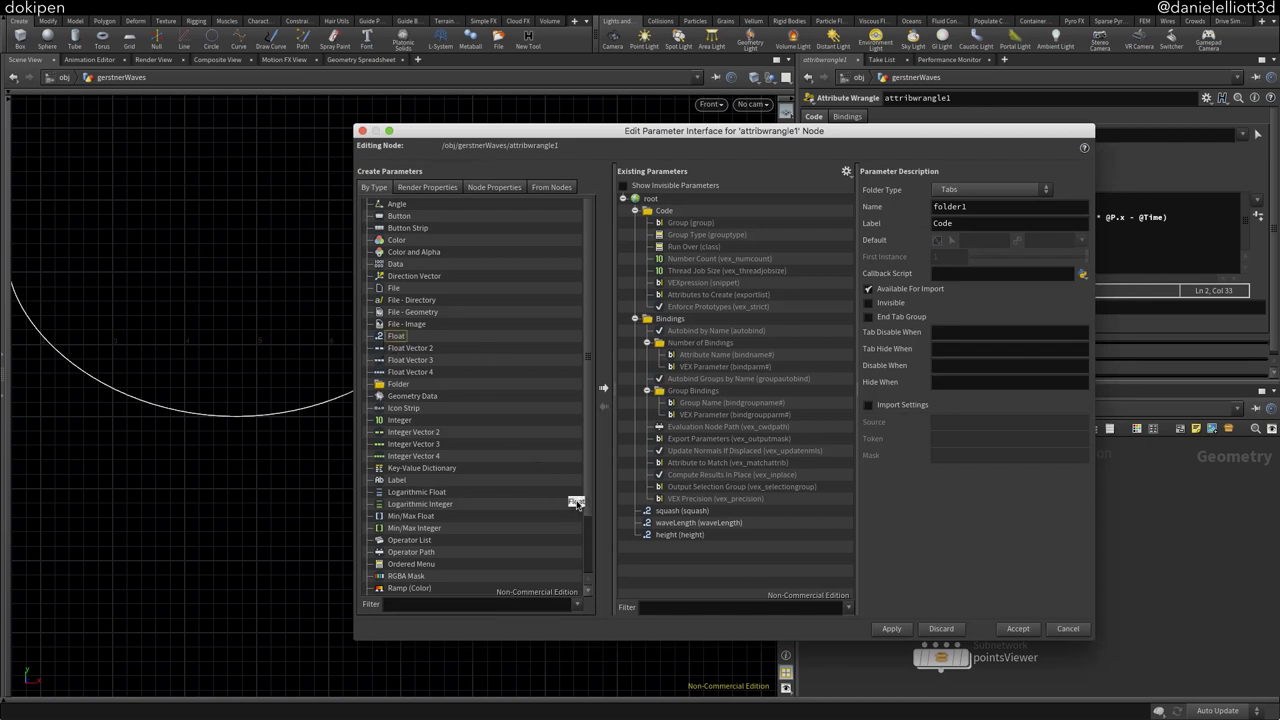
left_click_drag(765, 598, 765, 597)
type("peak")
key("Tab")
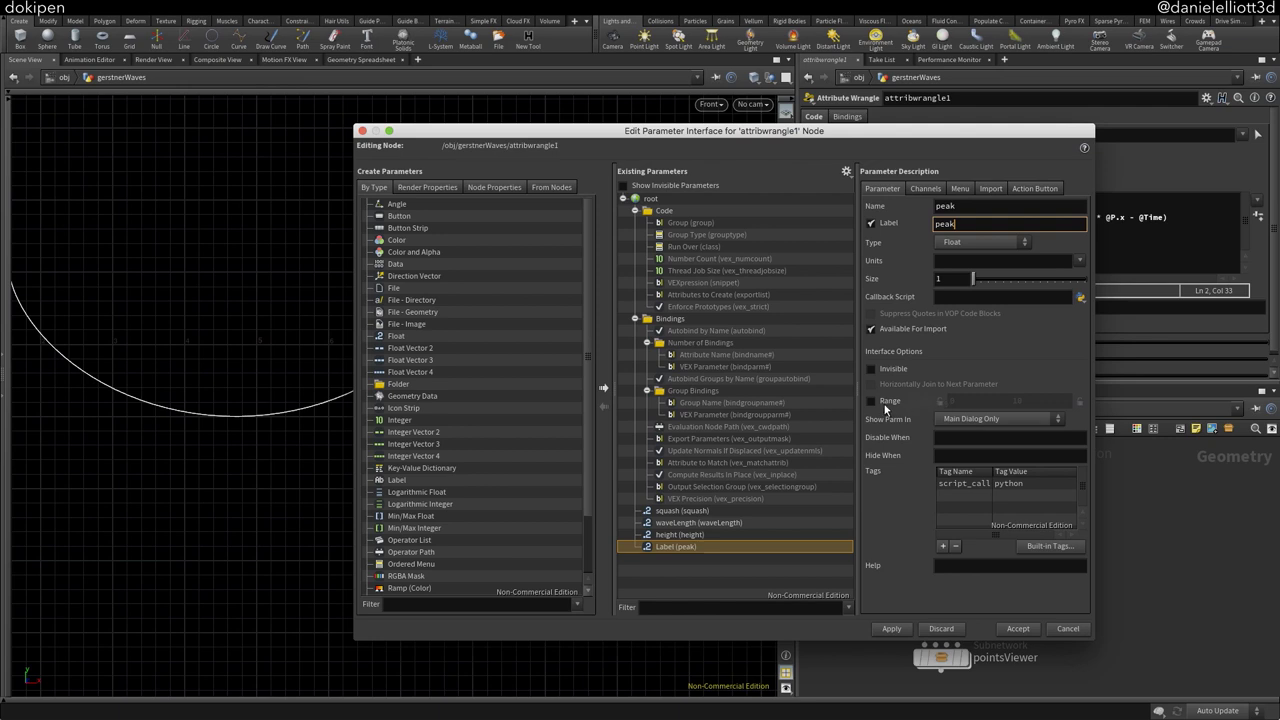
left_click(1015, 628)
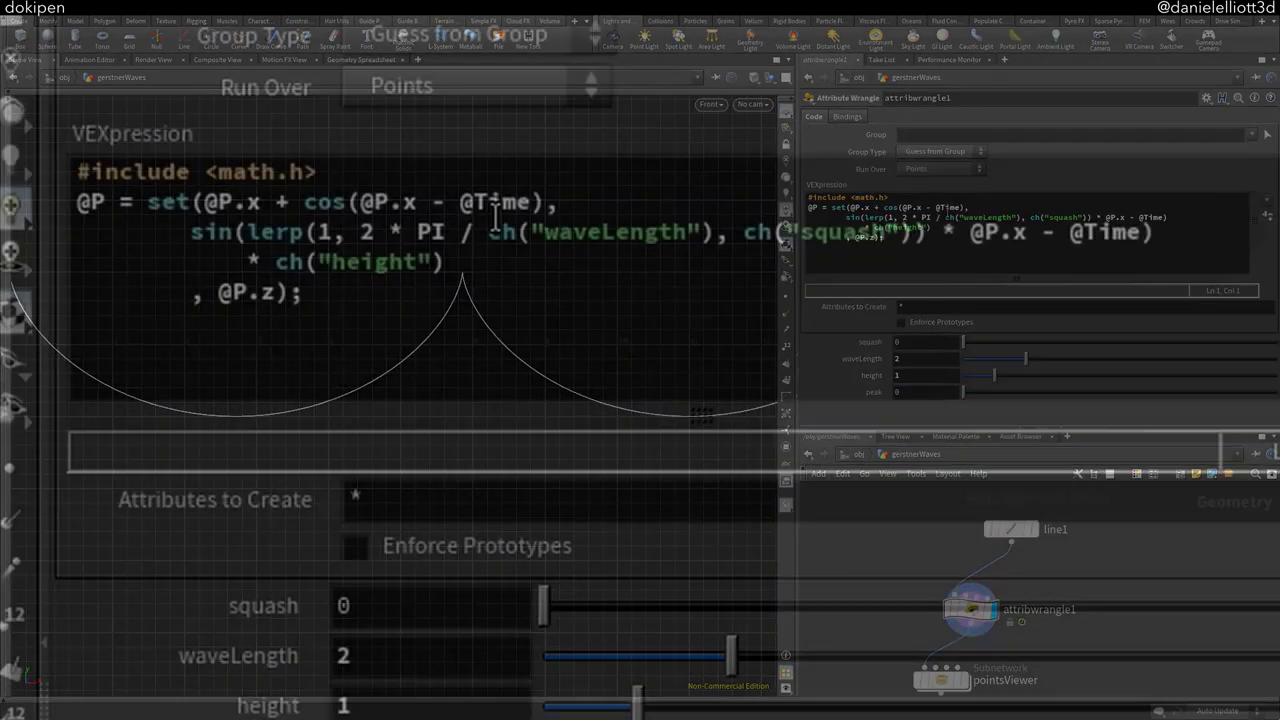
Multiply the cosine term by ch("peak") in the wrangle code and raise peak to 1
left_click(560, 202)
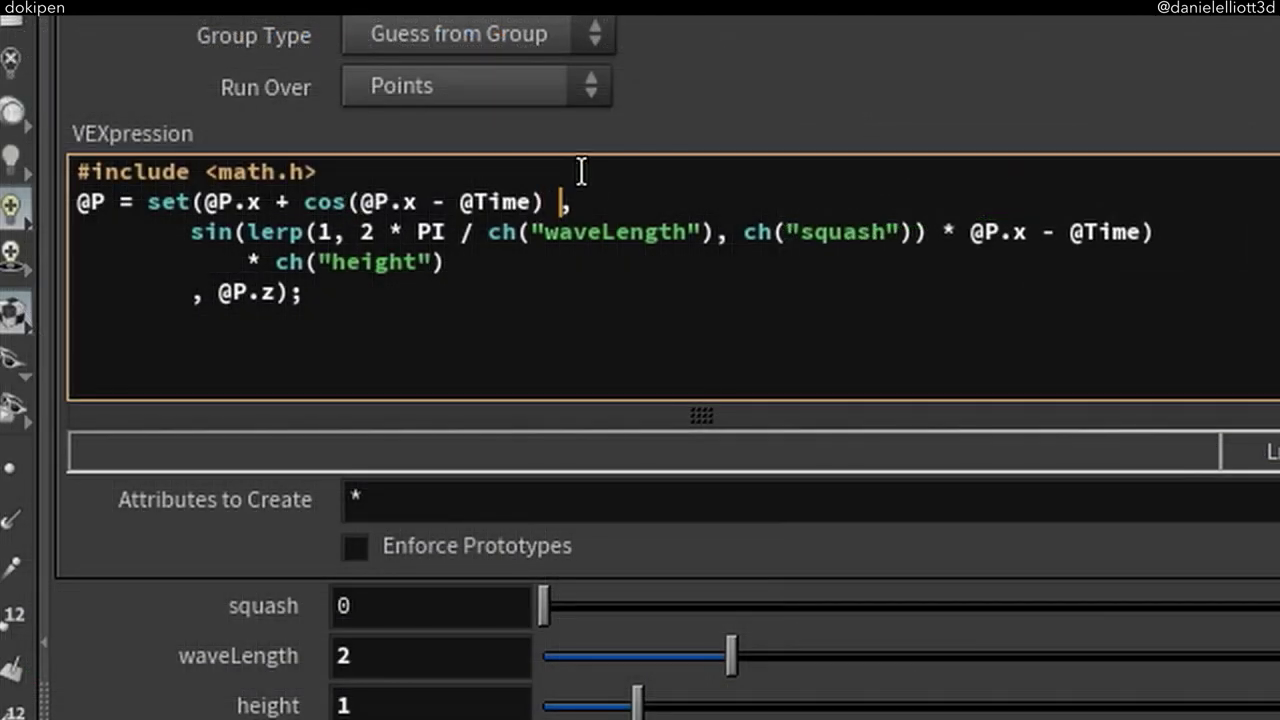
type("ch(\"peak\")")
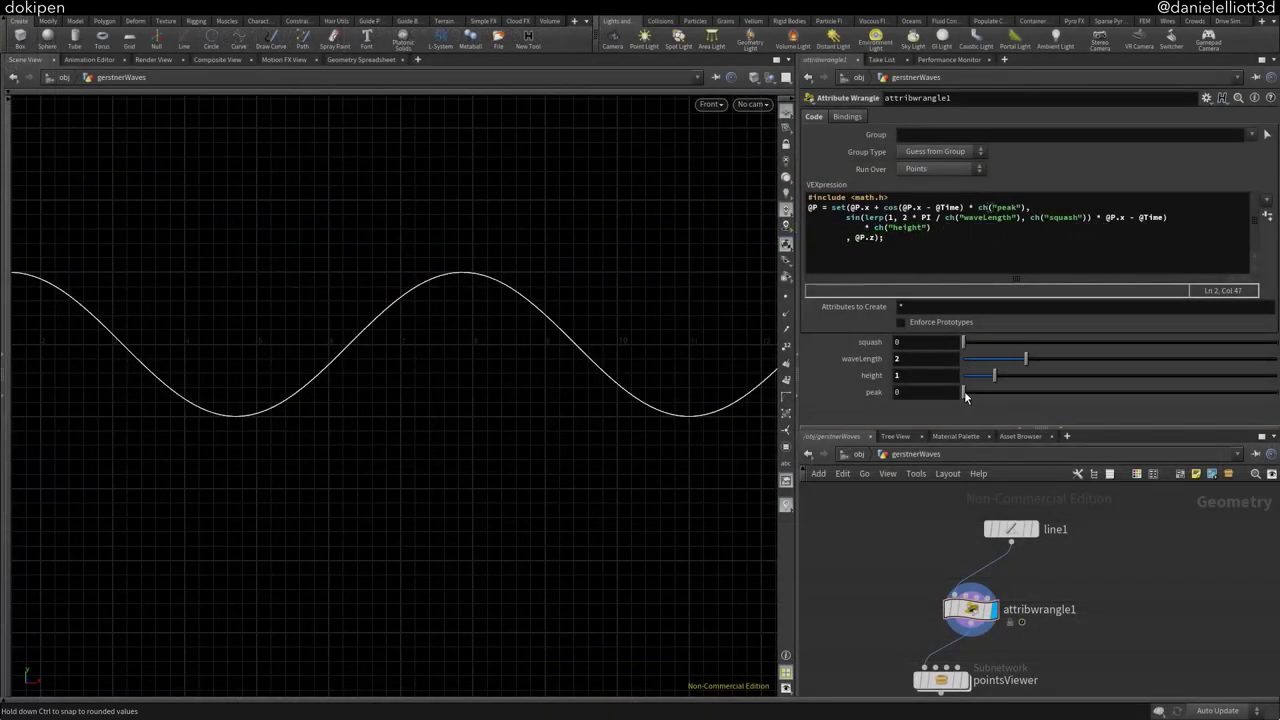
left_click_drag(964, 391, 1074, 391)
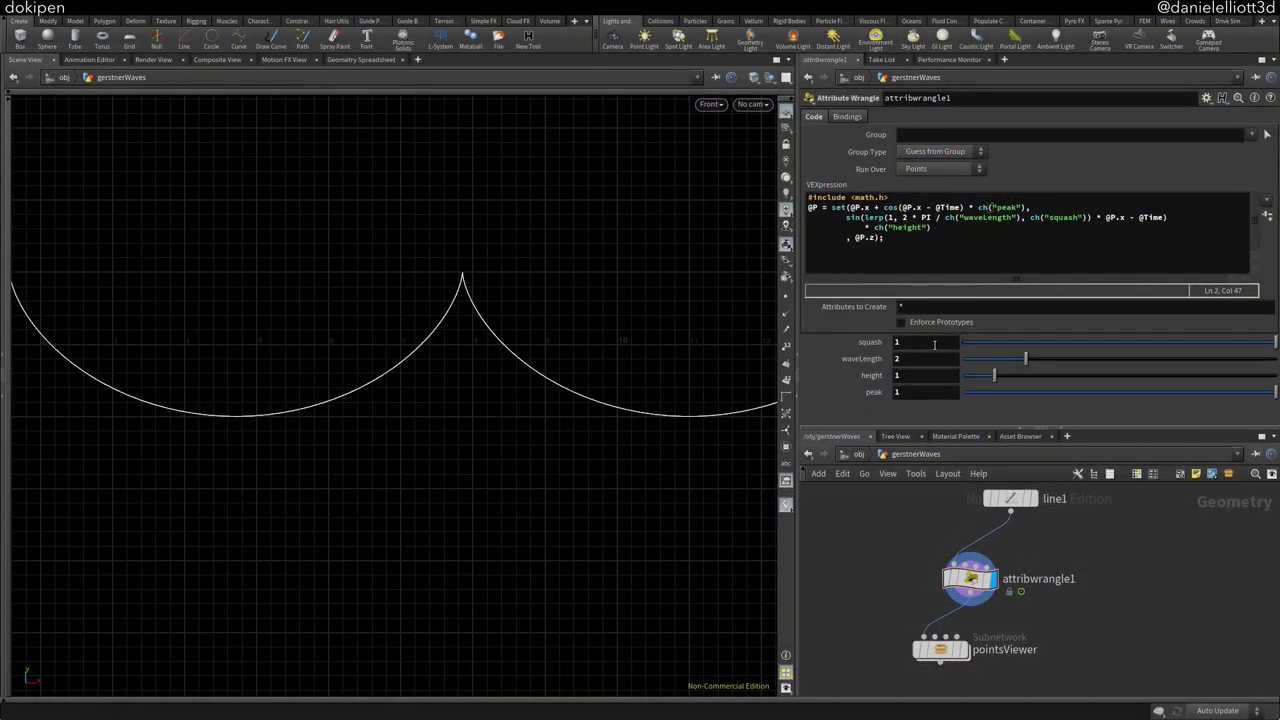
Set squash to 1 and examine the animated curve's shape along the whole line and up close
key("Return")
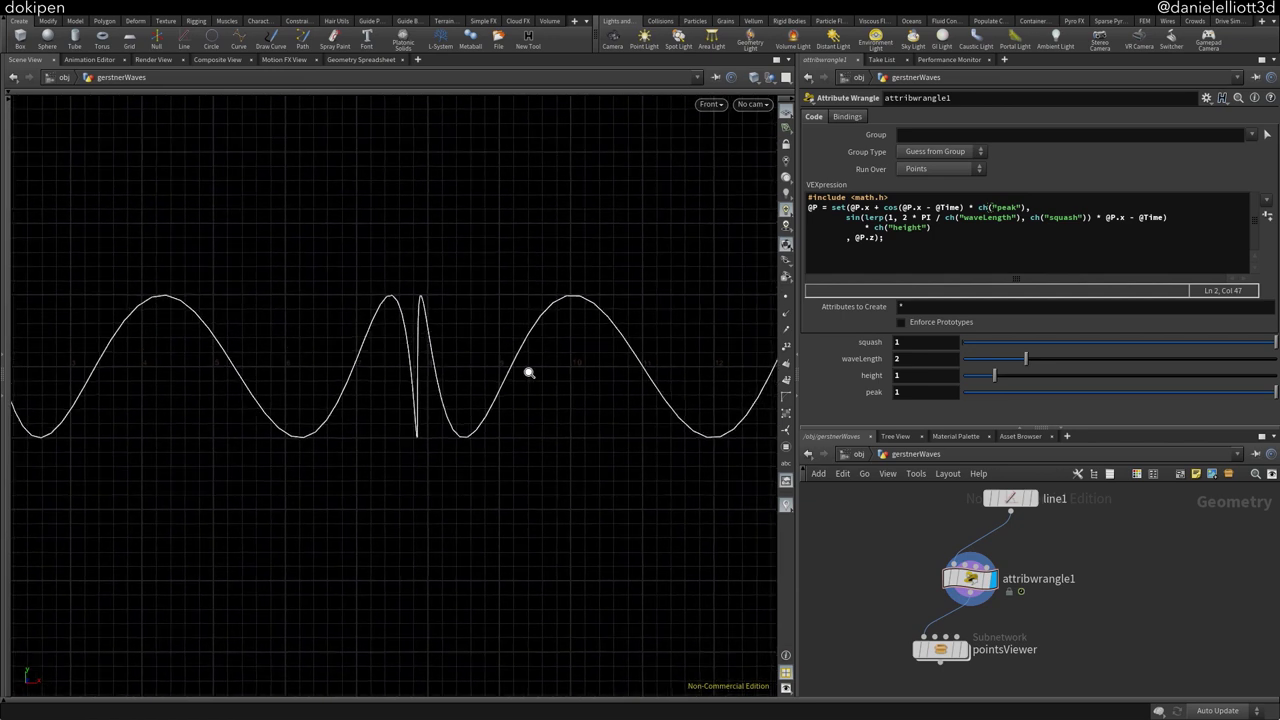
scroll(514, 369, "down", 3)
key("g")
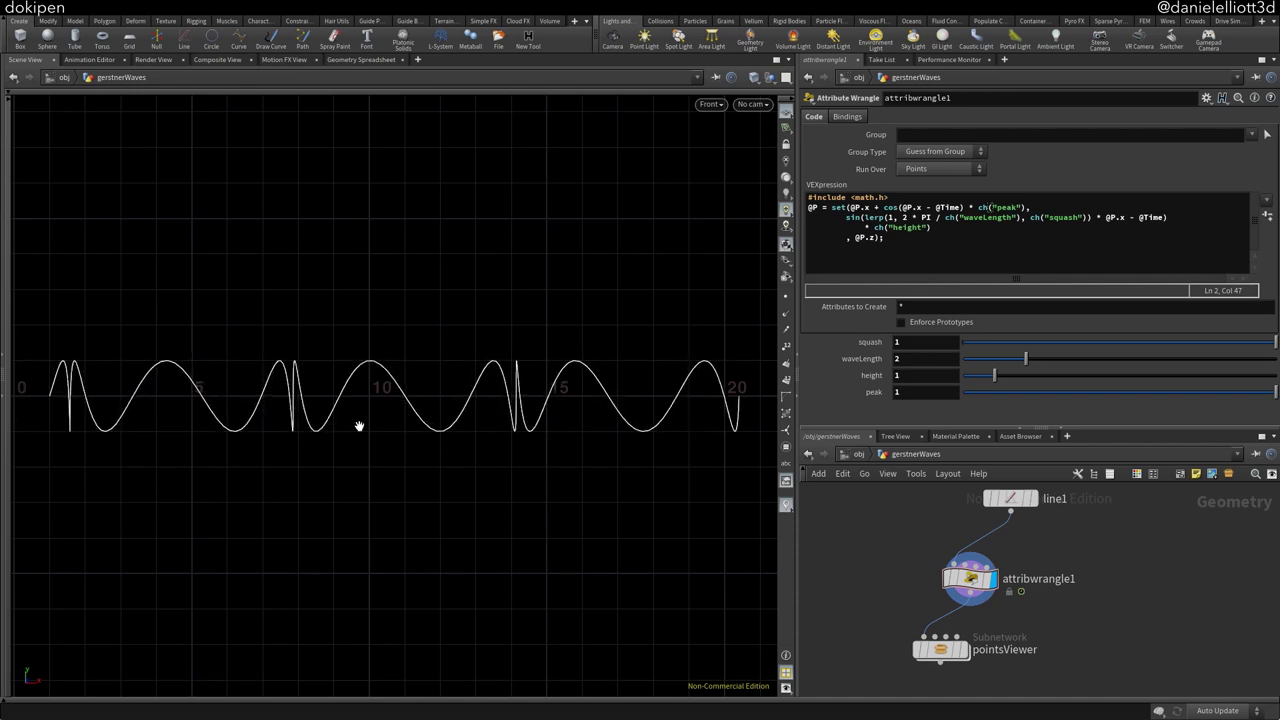
scroll(359, 426, "up", 5)
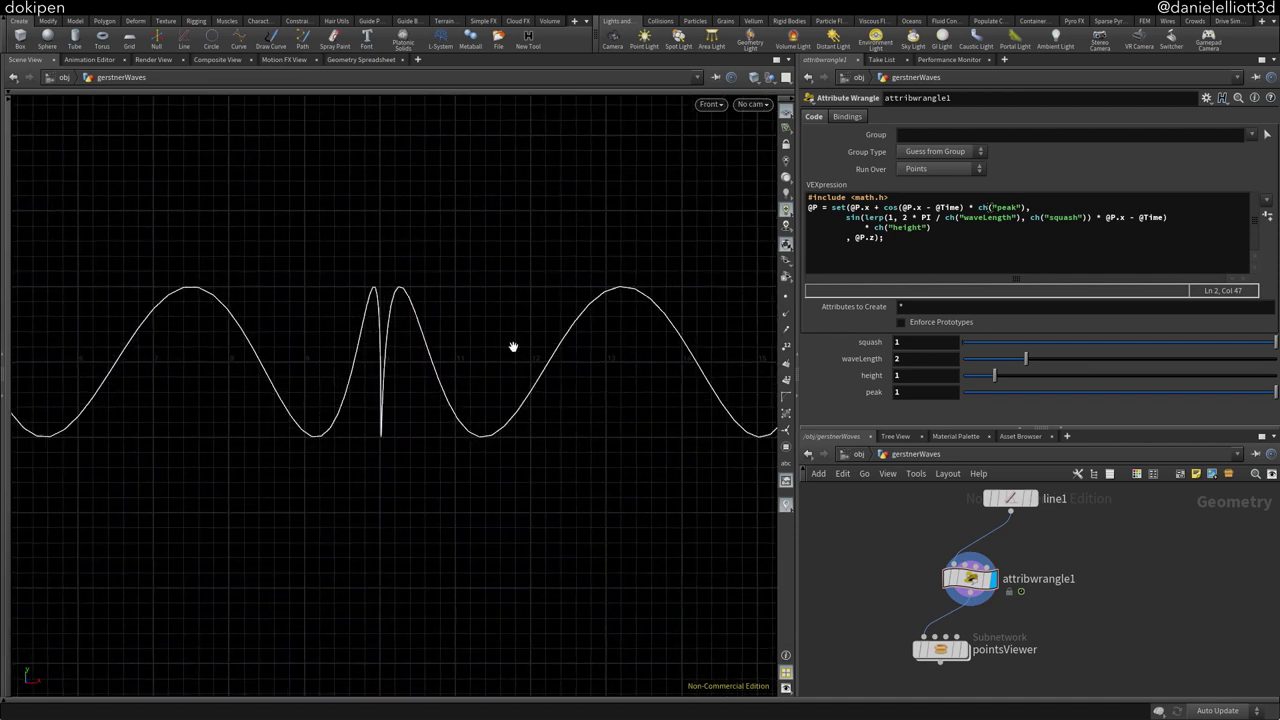
middle_click_drag(537, 369, 589, 379)
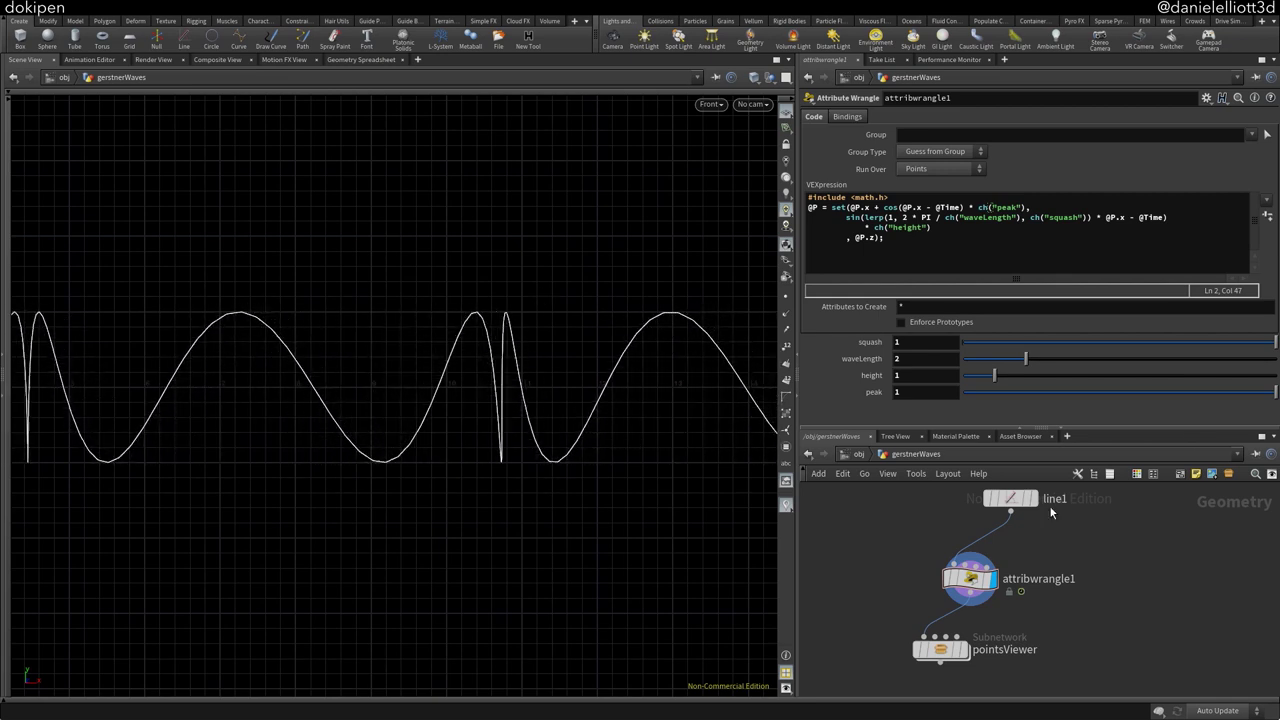
Set the length of line1 to 10 and check the curve in the viewport
left_click(1010, 498)
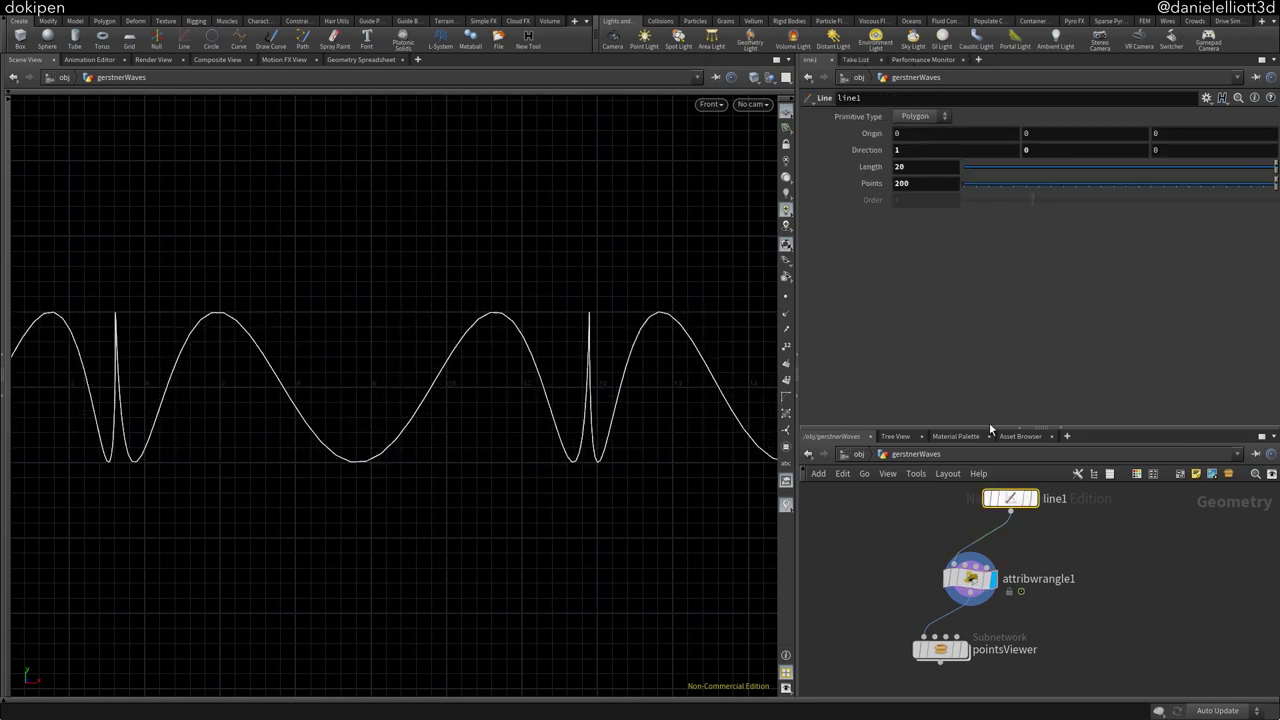
double_click(908, 167)
type("10")
key("Return")
middle_click_drag(380, 414, 553, 407)
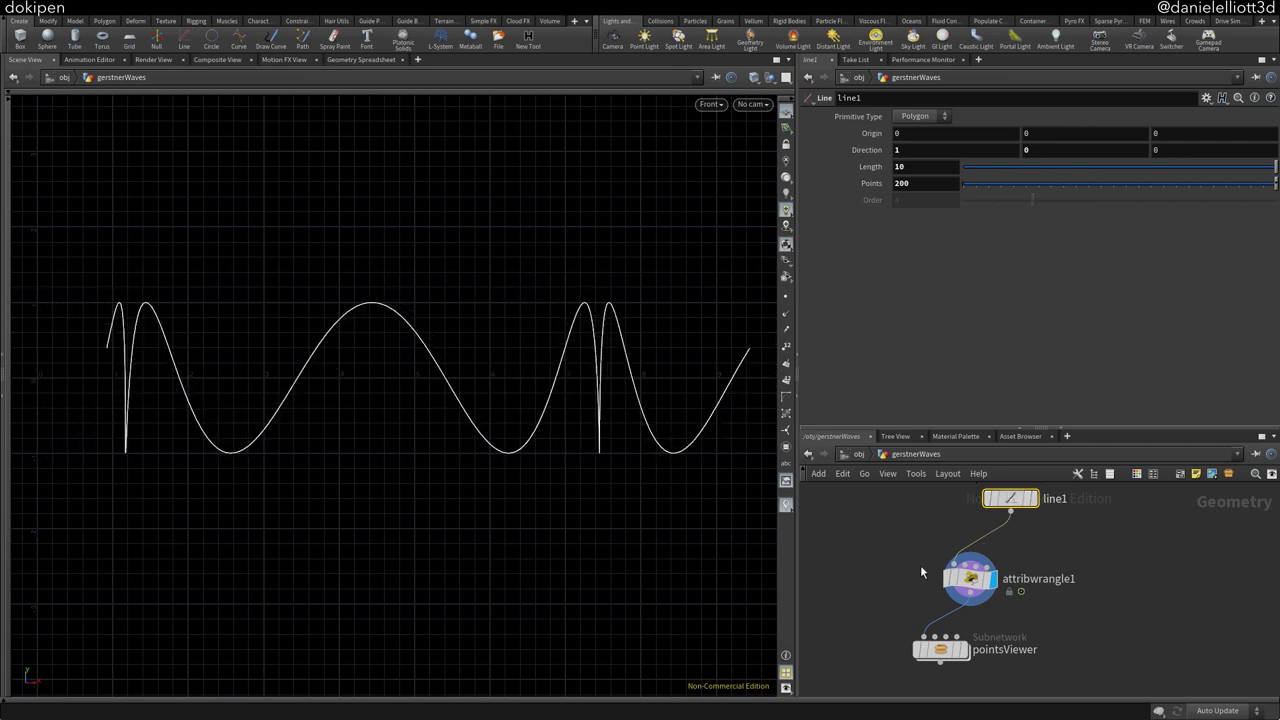
Copy 2 * PI / ch("waveLength") from attribwrangle1's sine term and multiply it with @P.x inside the cosine
left_click(968, 578)
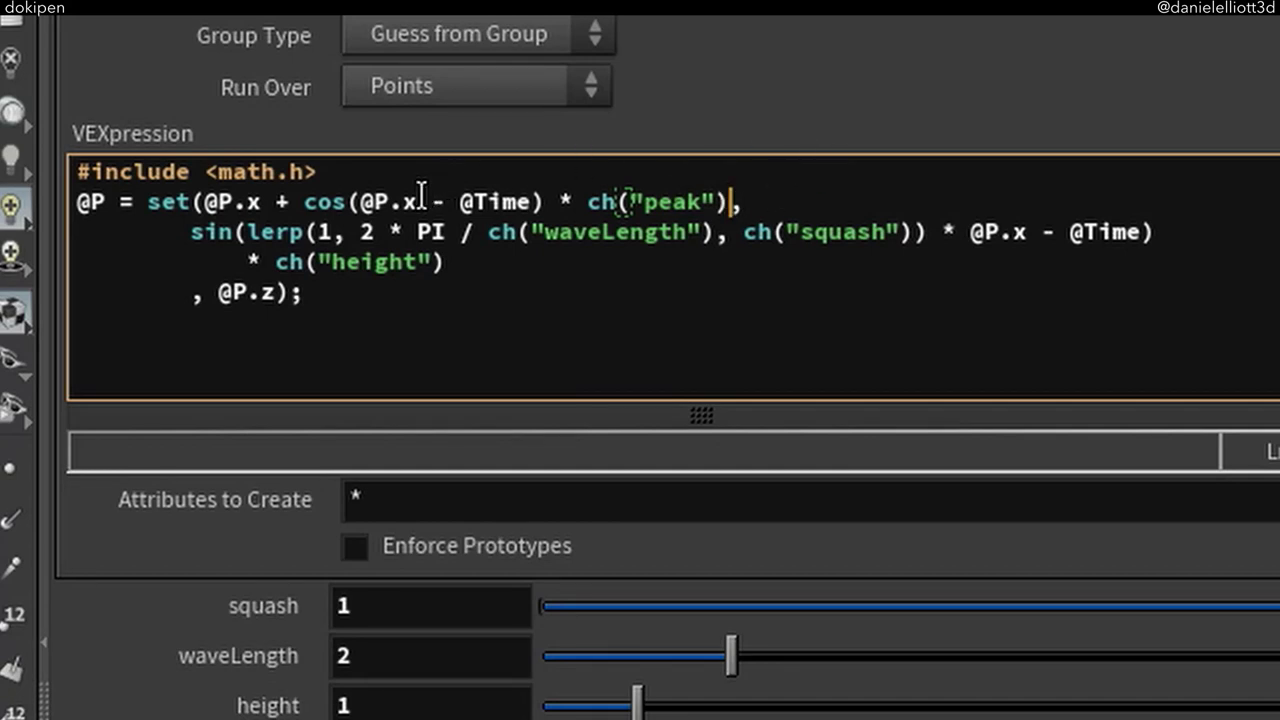
left_click_drag(365, 232, 716, 228)
key("ctrl+c")
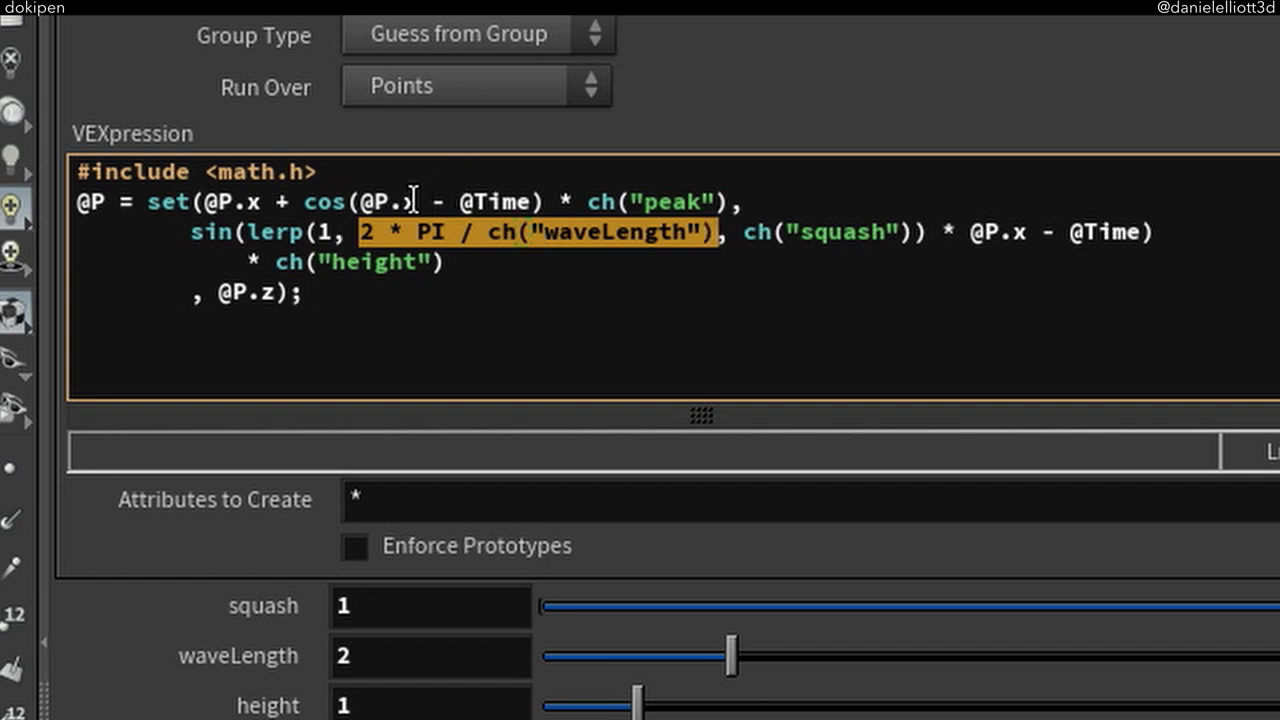
left_click(359, 202)
key("ctrl+v")
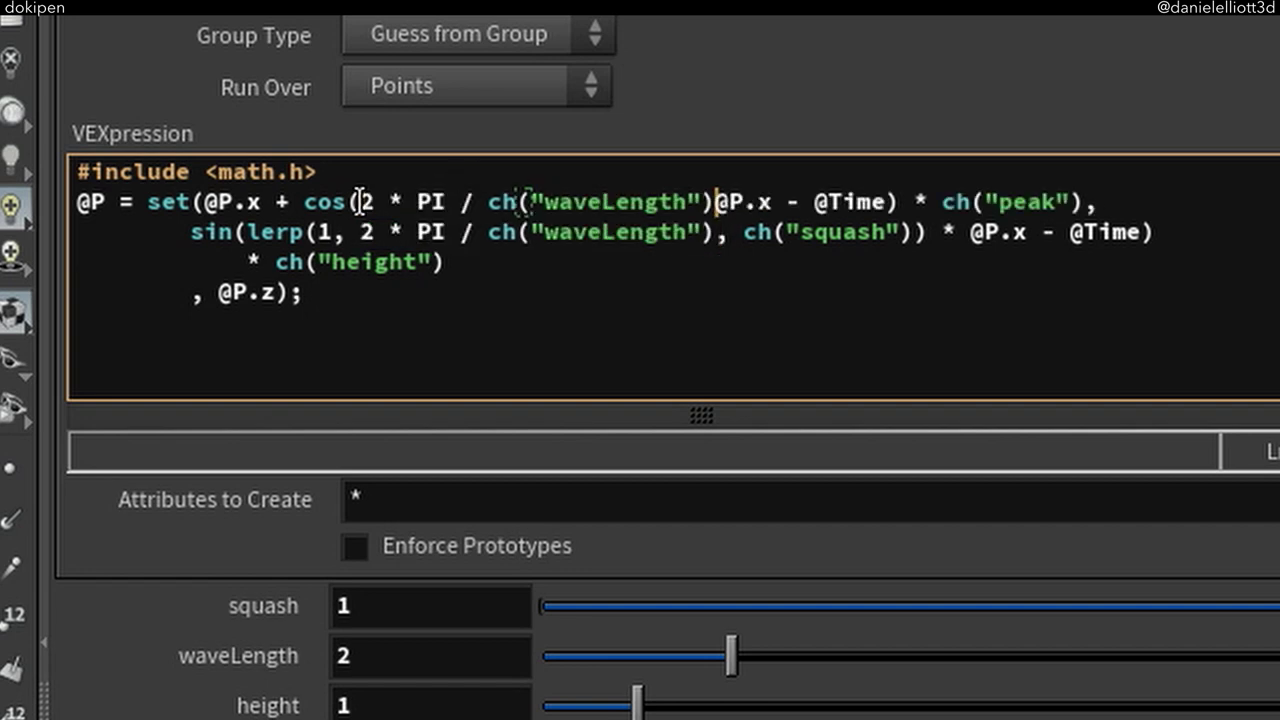
type("*")
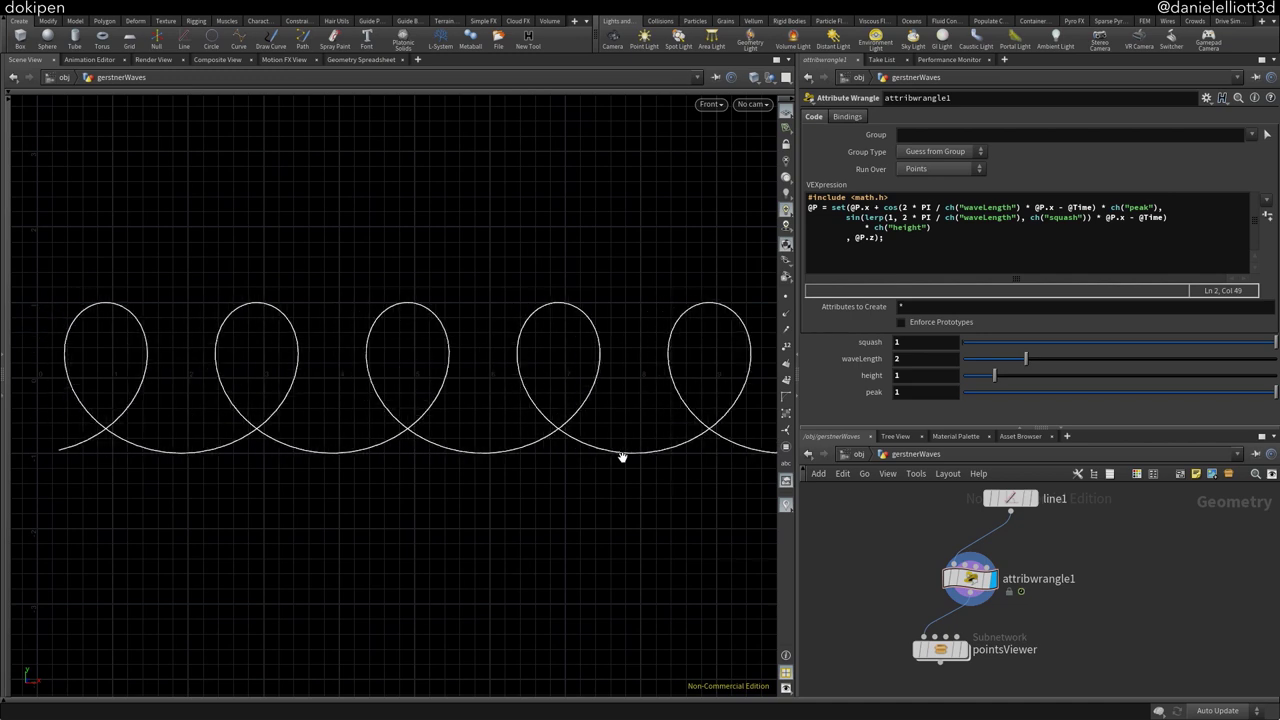
Fit the looping curve in the viewport and display the pointsViewer node's output
right_click_drag(628, 470, 586, 471)
left_click(963, 649)
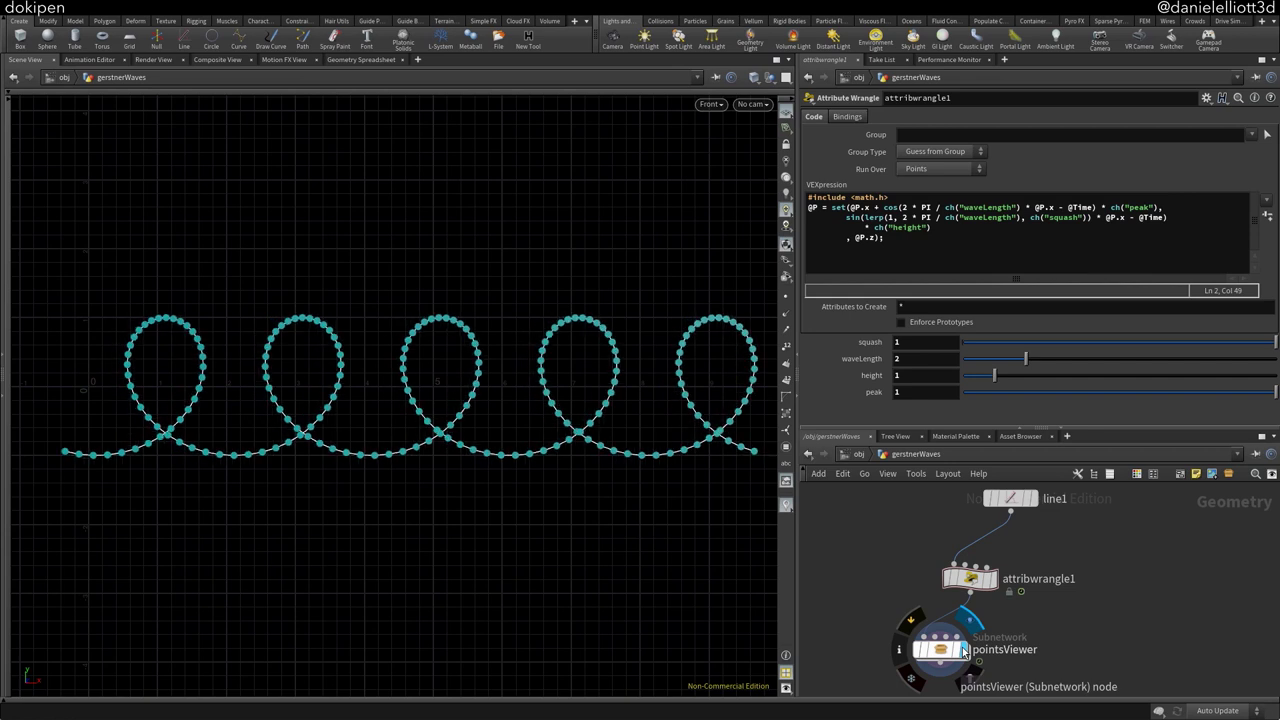
Display attribwrangle1 and declare float waveNumber = 2 * PI / ch("waveLength"); below the math.h include in its VEXpression
left_click(992, 578)
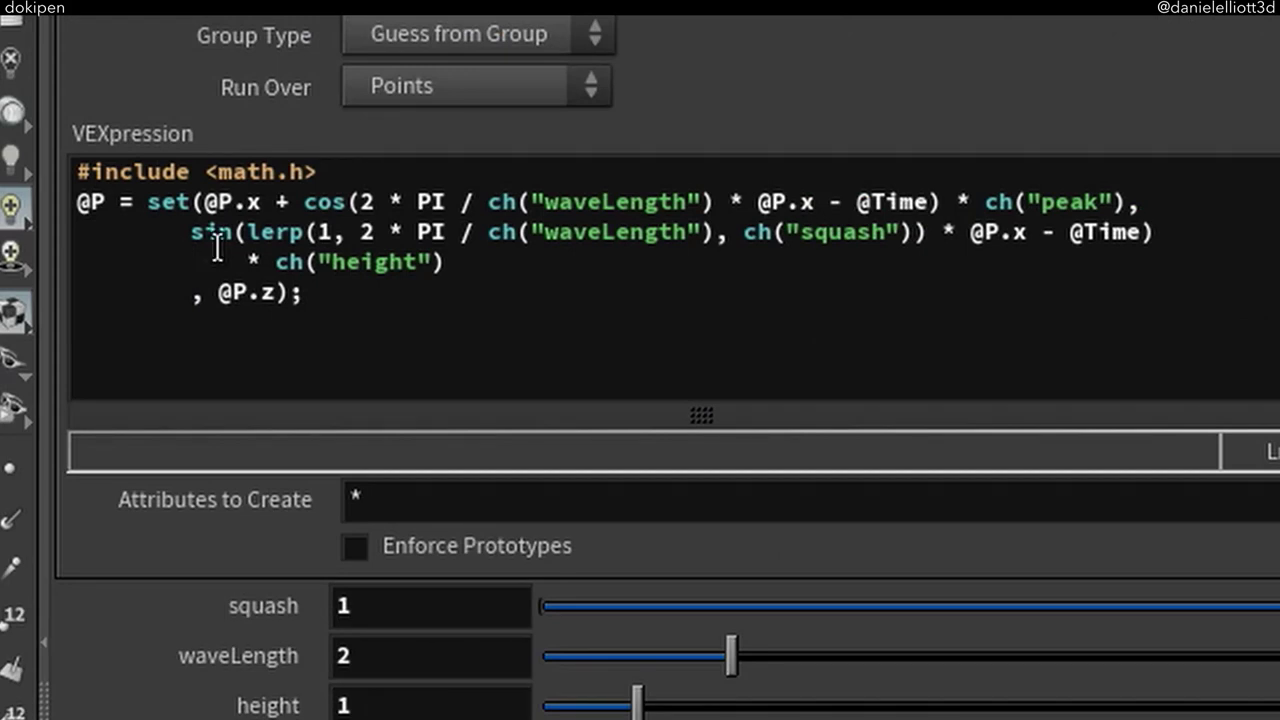
left_click(337, 175)
key("Return")
type("float waveNumber =")
left_click_drag(358, 231, 707, 221)
middle_click(491, 197)
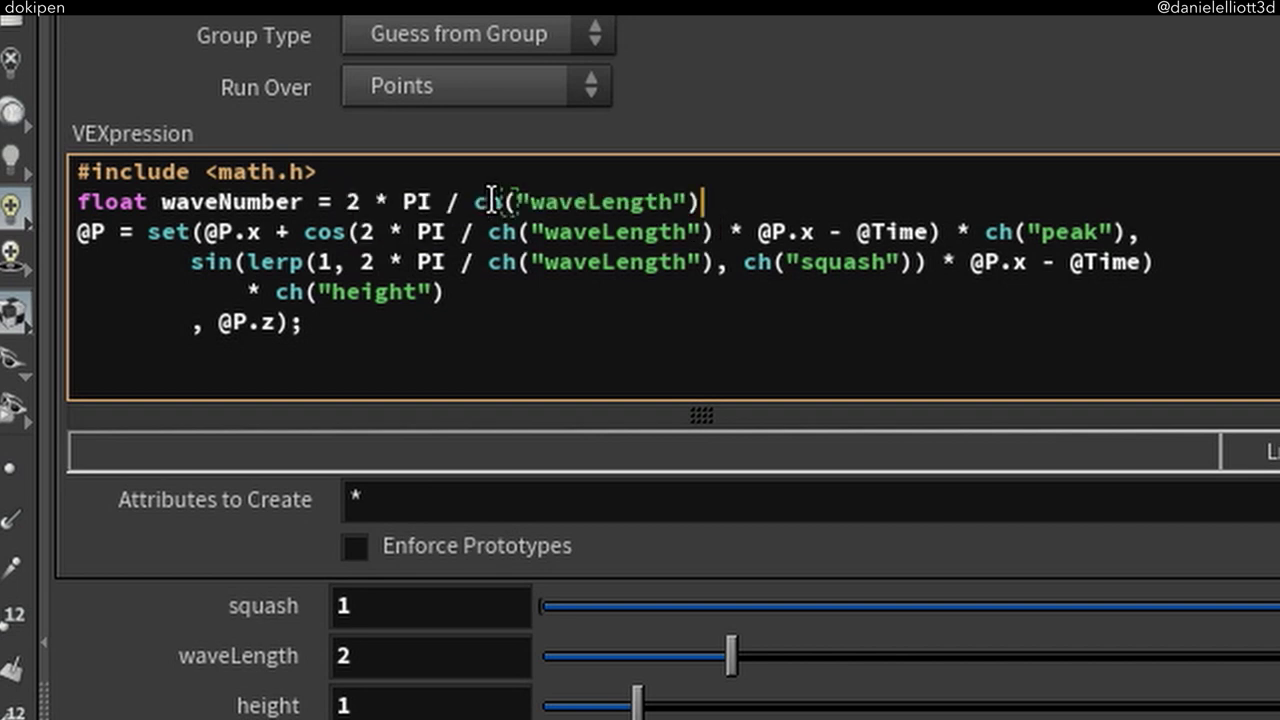
Replace 2 * PI / ch("waveLength") with waveNumber in both the cosine term and the sine term's lerp
double_click(202, 199)
key("ctrl+c")
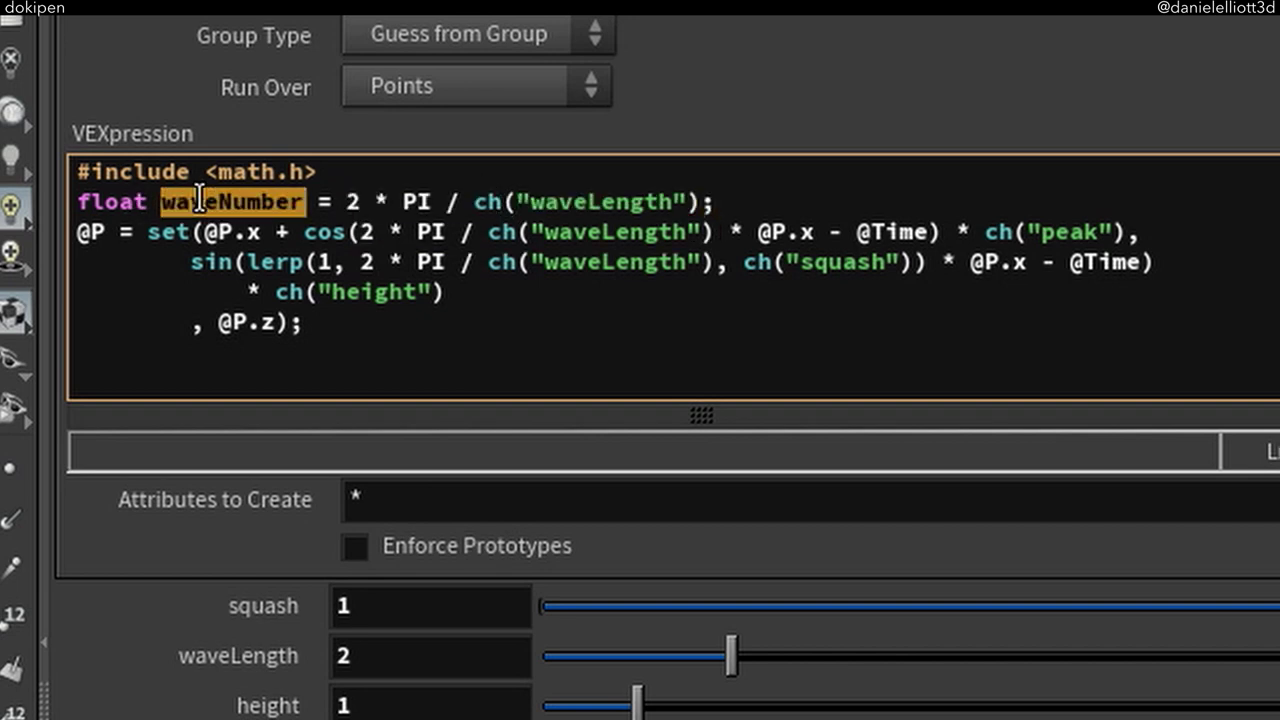
left_click_drag(358, 231, 720, 220)
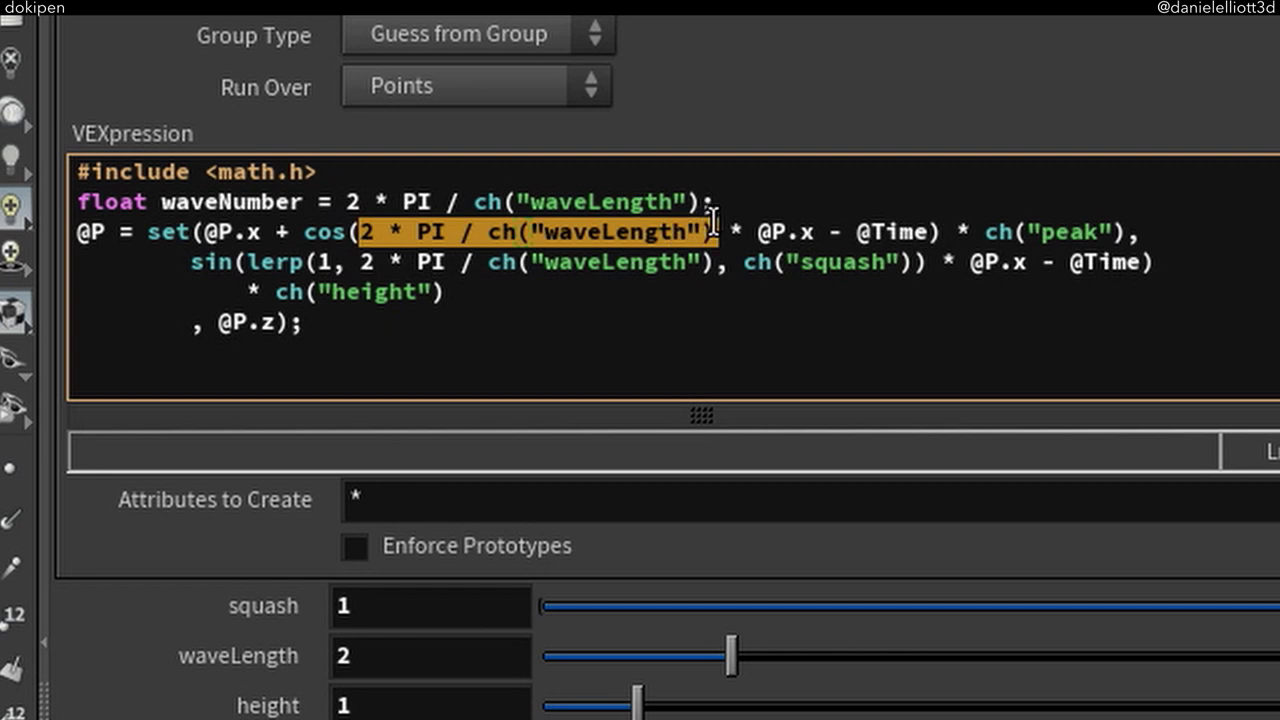
key("ctrl+v")
left_click_drag(360, 262, 650, 260)
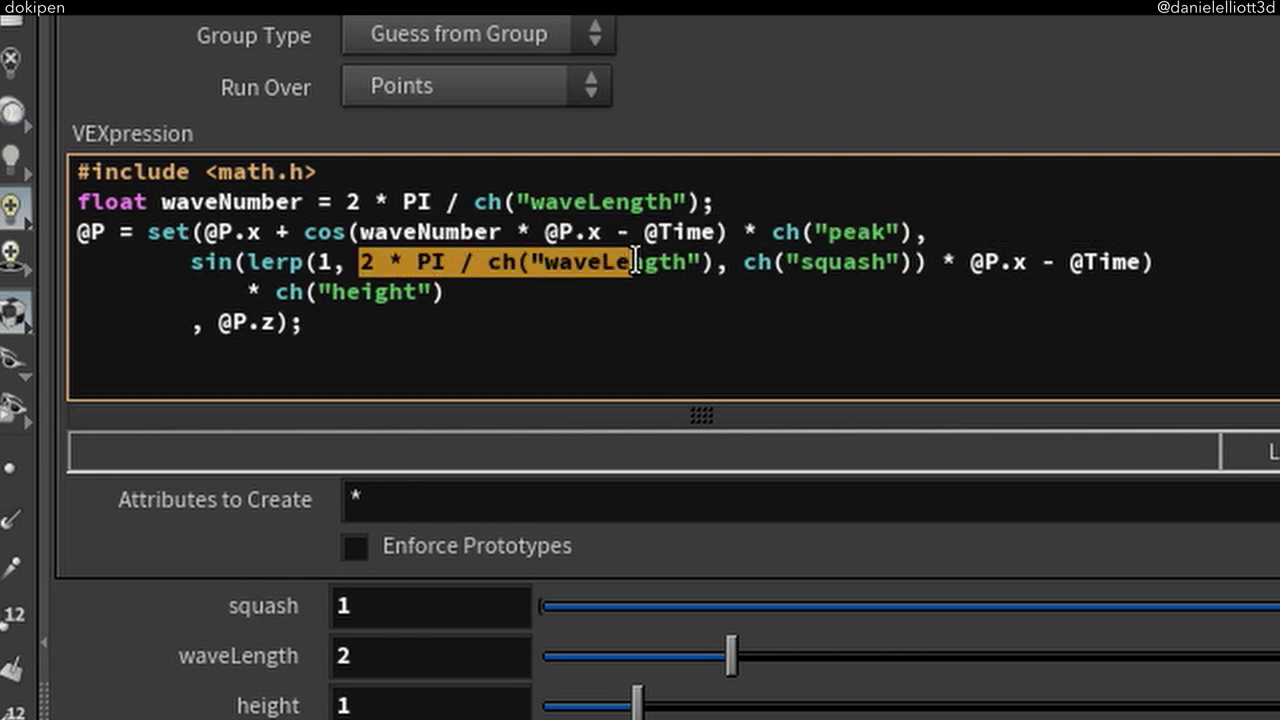
key("ctrl+v")
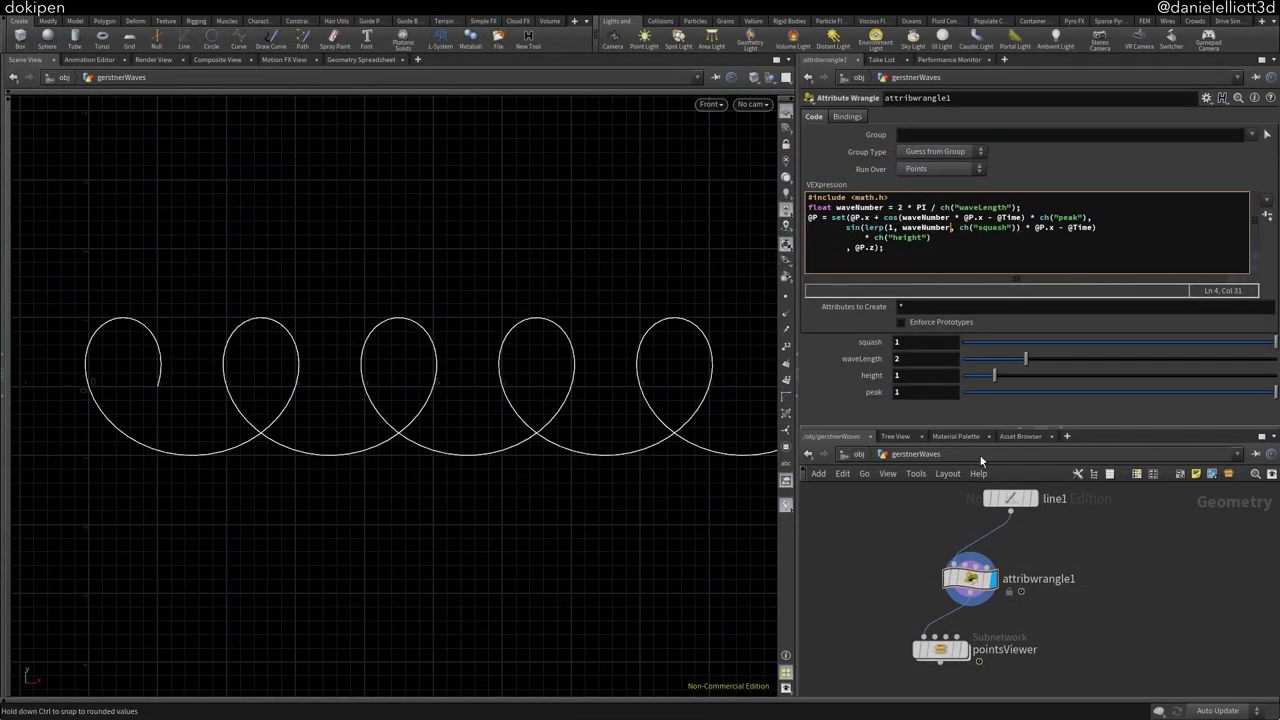
Delete the squash parameter from attribwrangle1's parameter interface and accept the change
right_click(971, 579)
mouse_move(1040, 516)
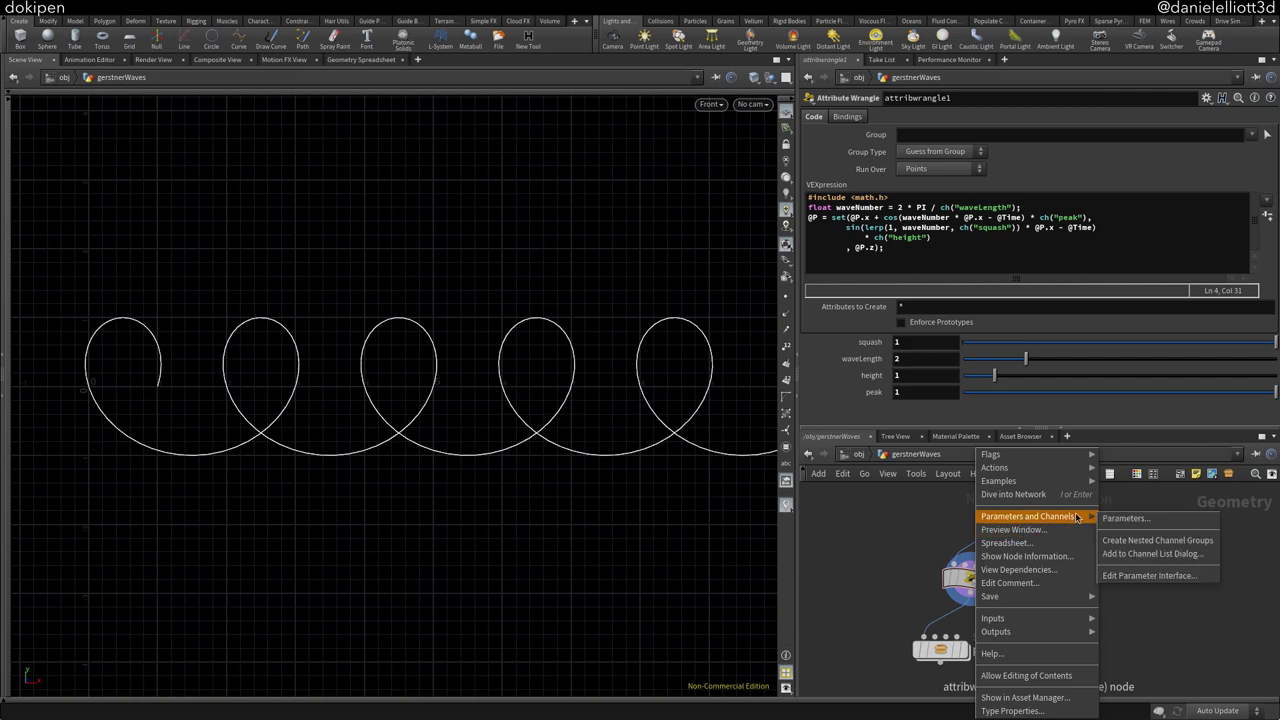
left_click(1149, 576)
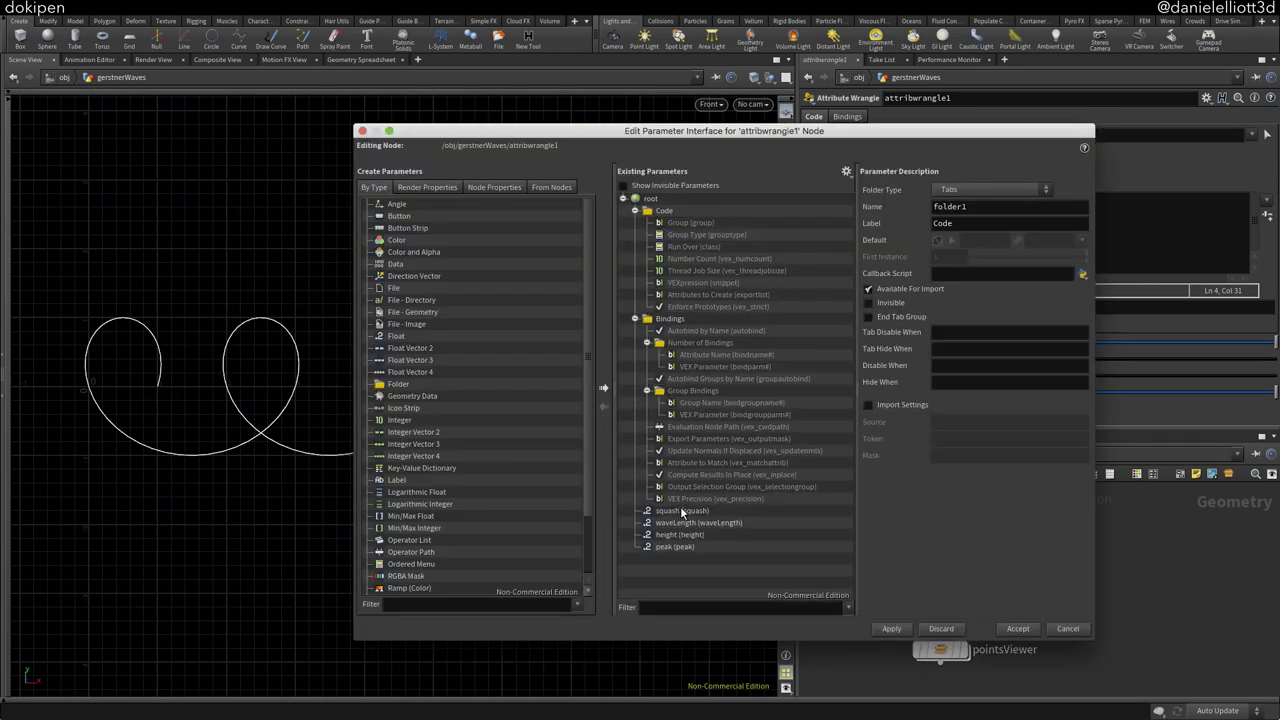
left_click(682, 511)
key("Delete")
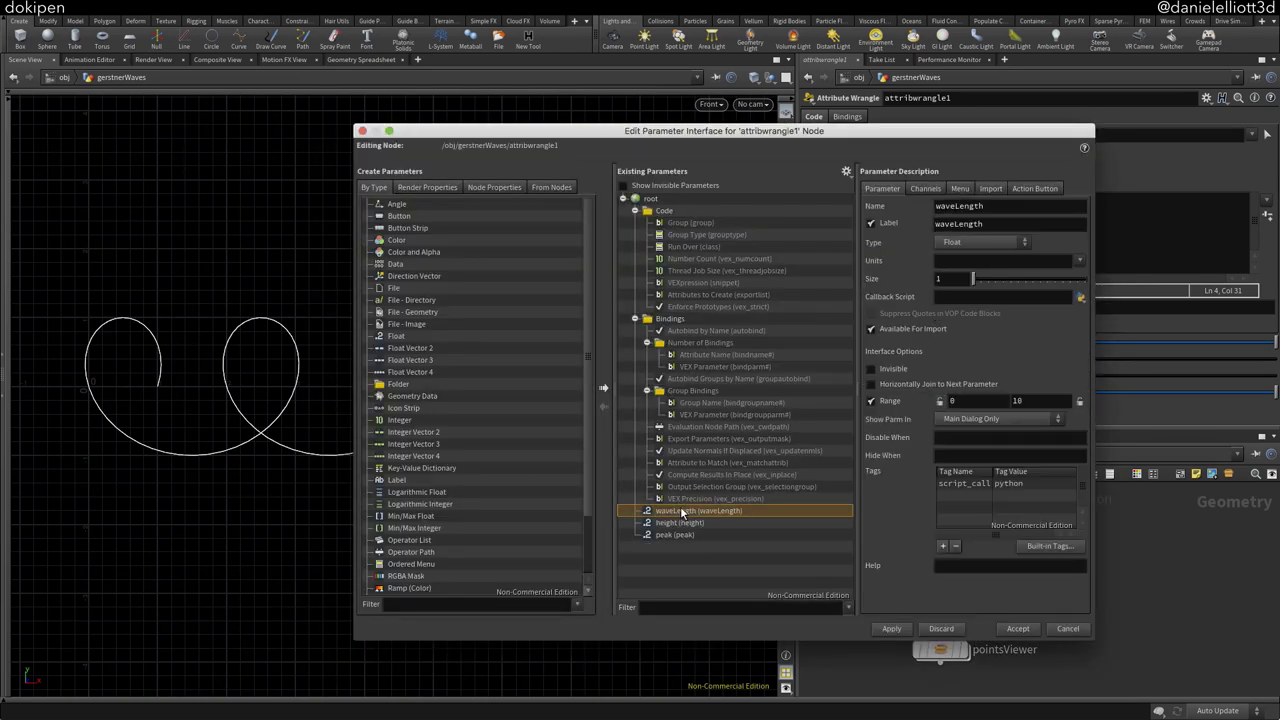
left_click(891, 629)
left_click(1017, 629)
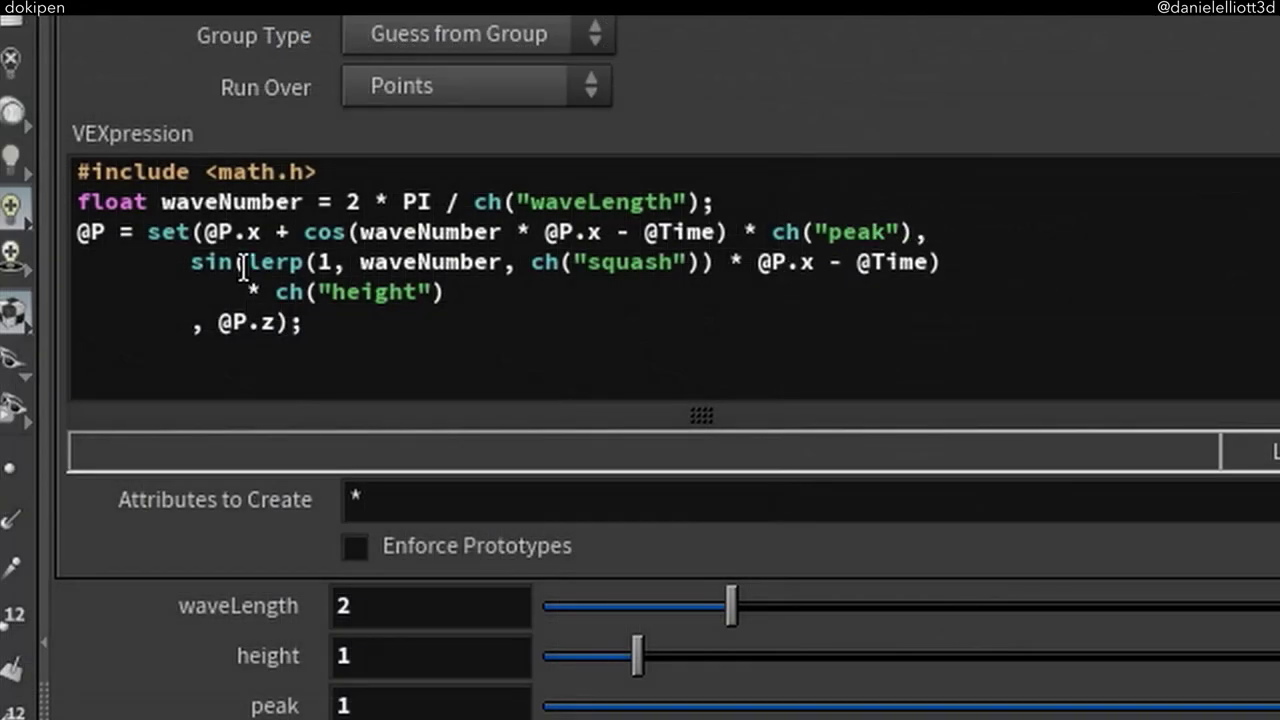
left_click_drag(247, 263, 577, 258)
key("BackSpace")
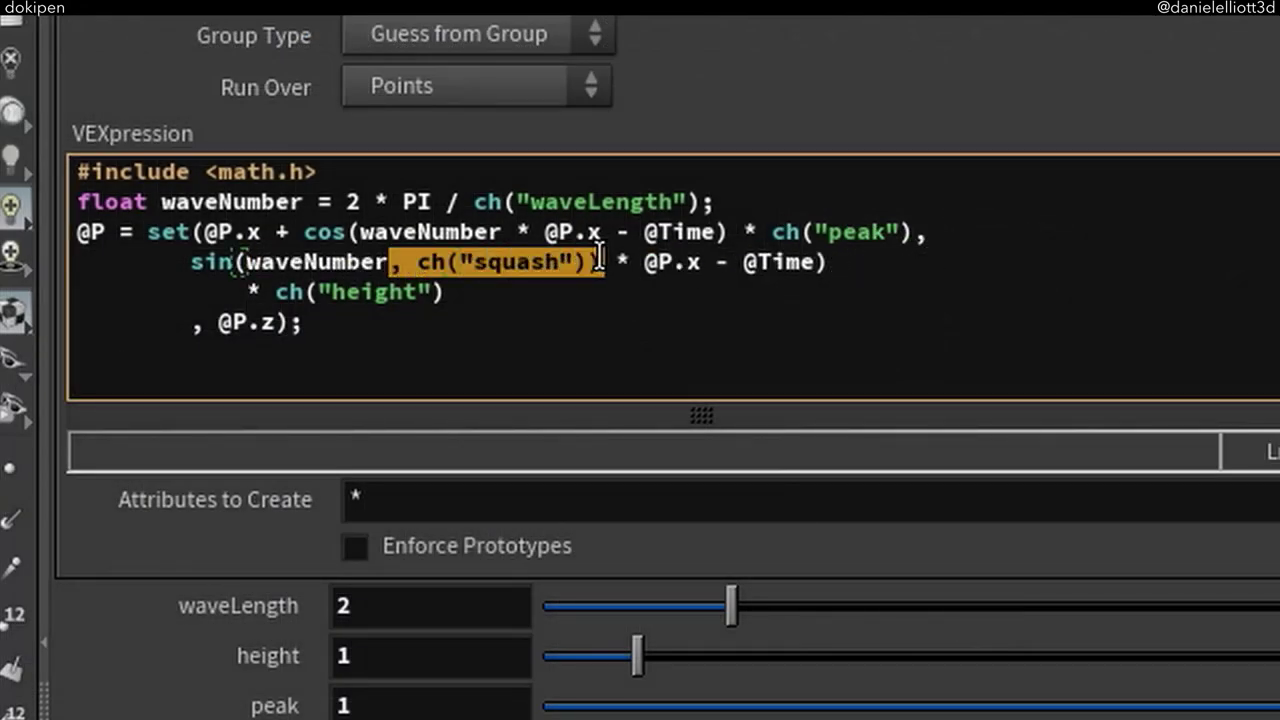
key("BackSpace")
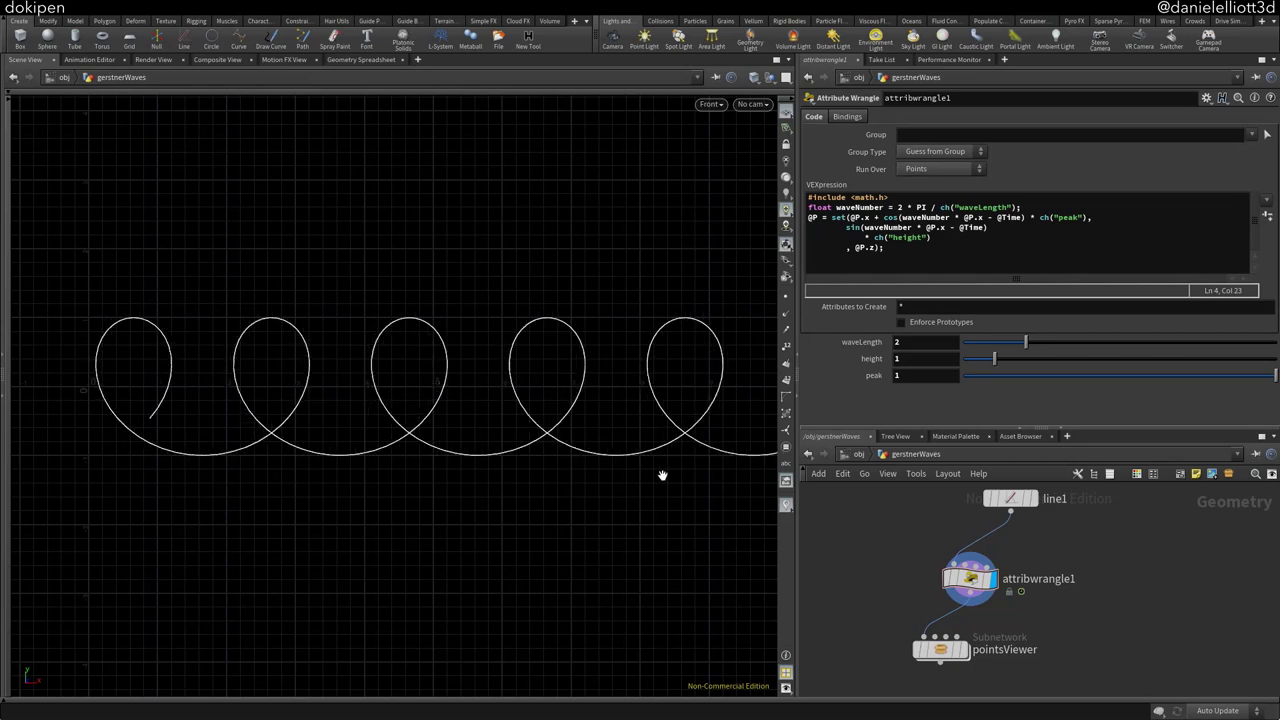
middle_click_drag(660, 474, 571, 478)
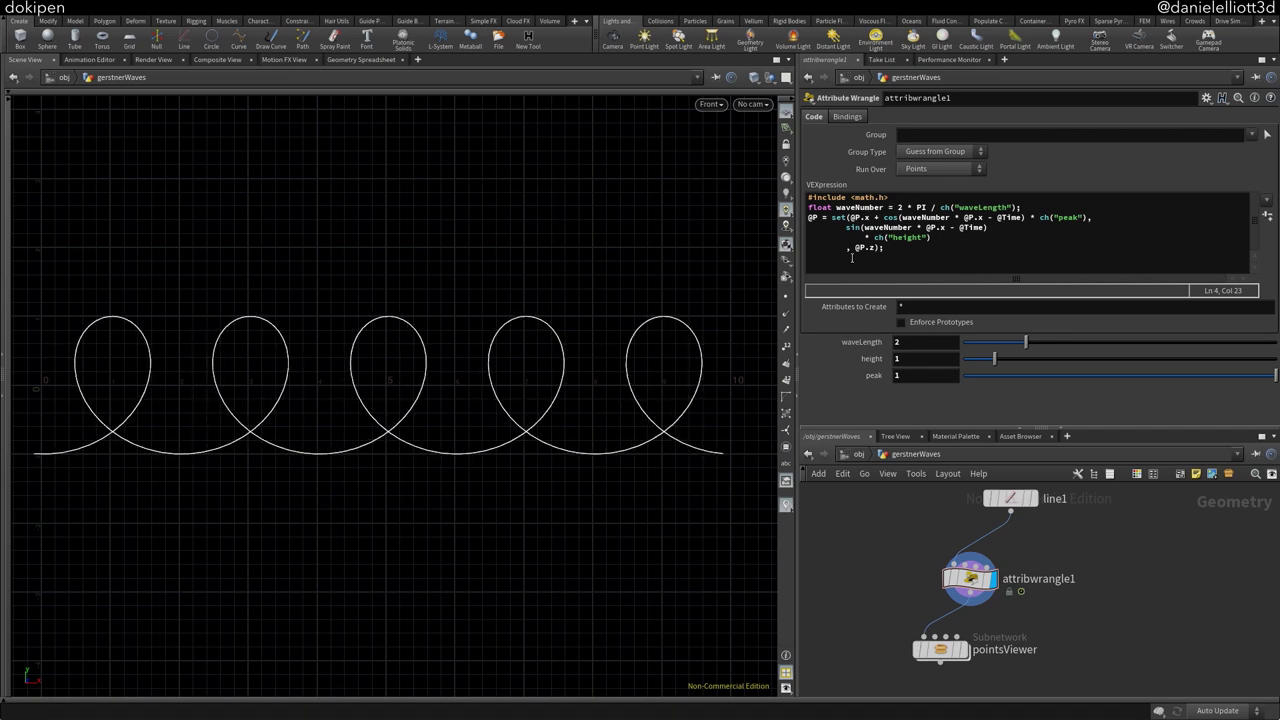
Move the comma before @P.z to the end of the ch("height") line and keep @P.z on its own line
left_click_drag(852, 250, 932, 239)
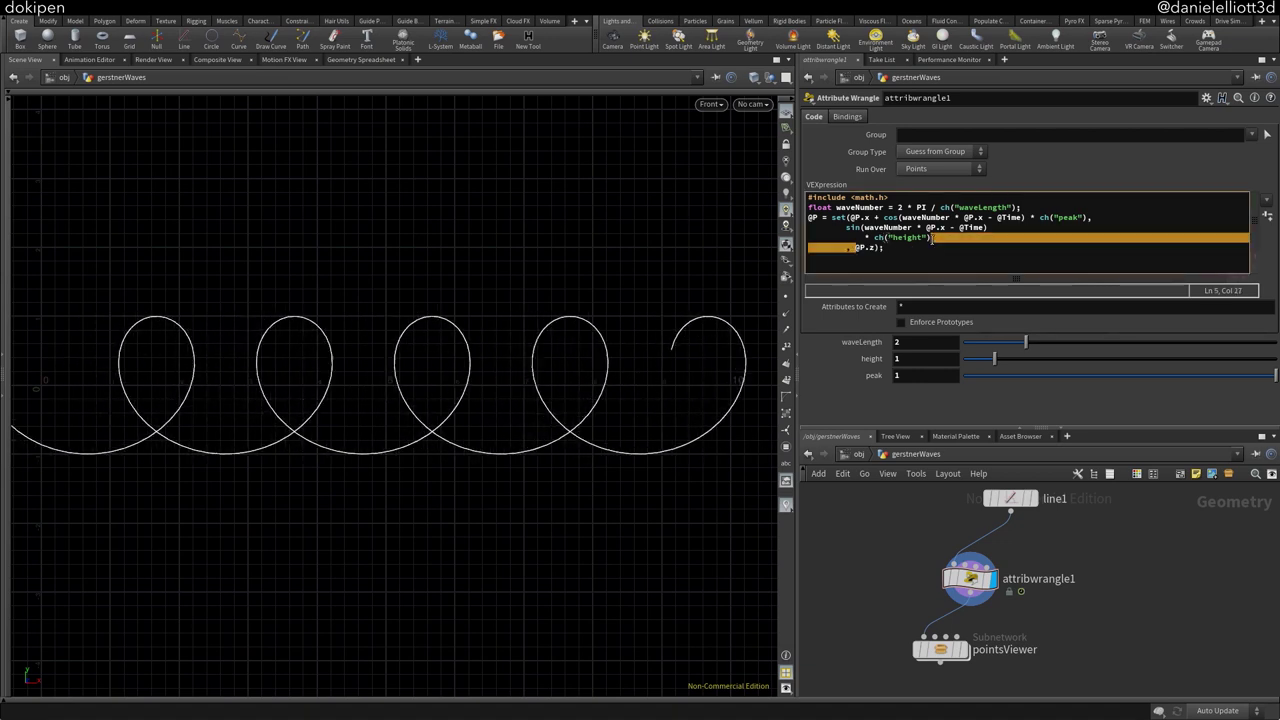
type(",")
key("Return")
Divide the cosine offset by waveNumber after ch("peak") in the x component of @P
left_click_drag(358, 232, 708, 218)
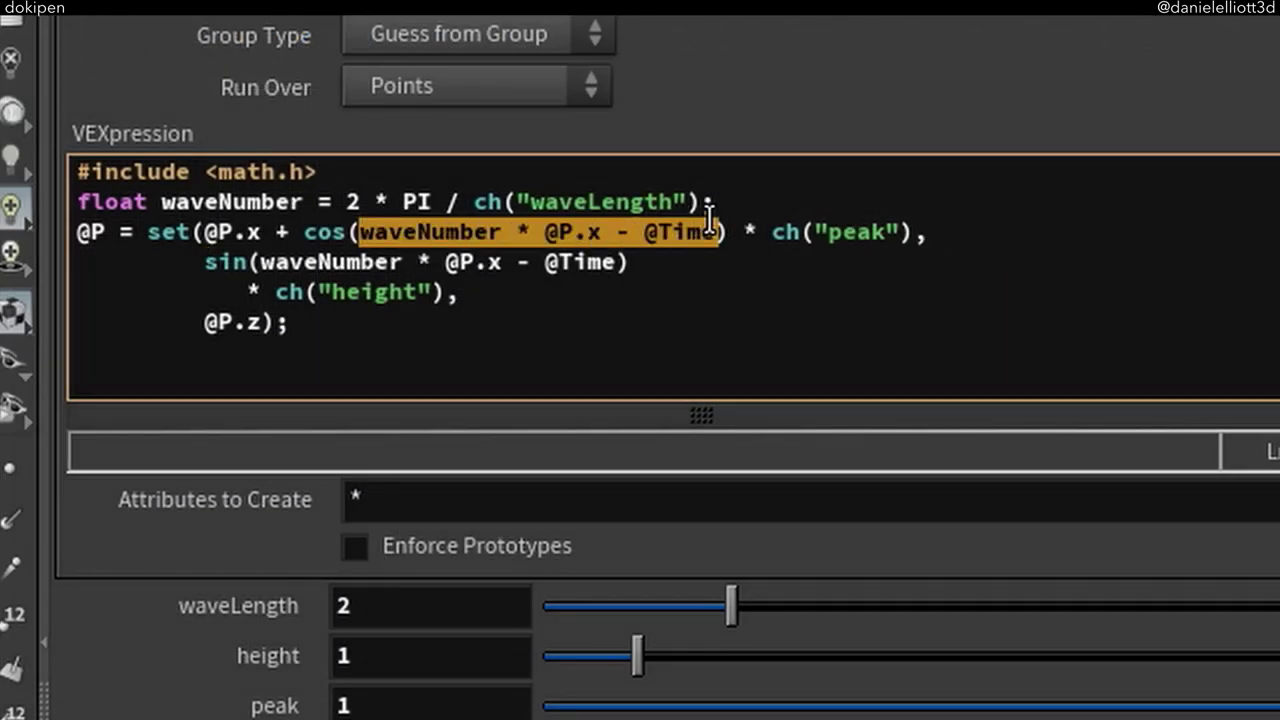
left_click(912, 232)
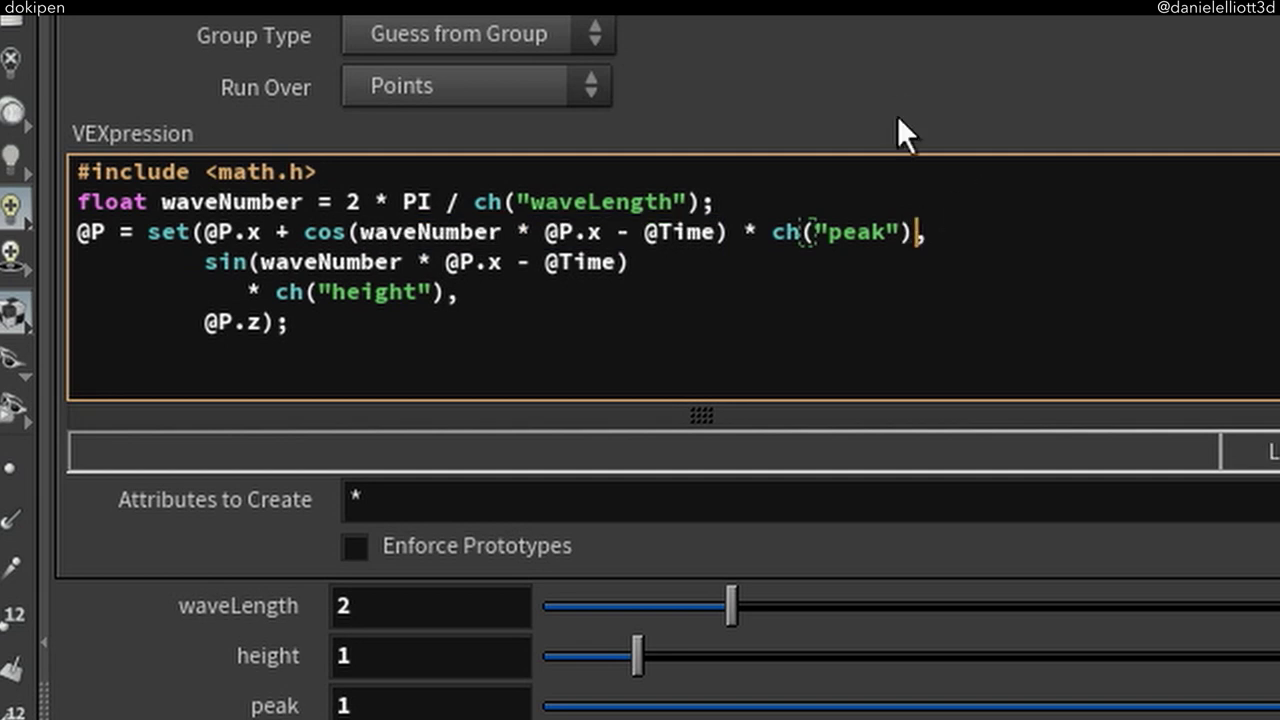
type("/ waveNumber;")
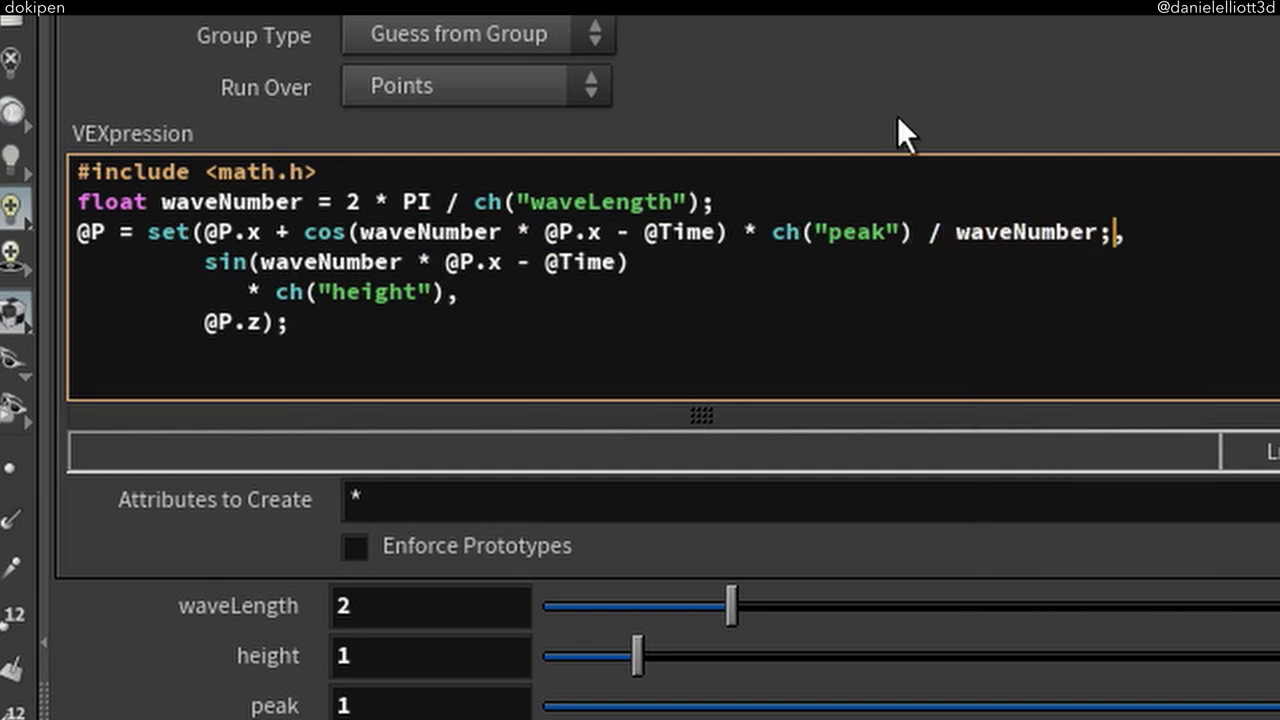
key("BackSpace")
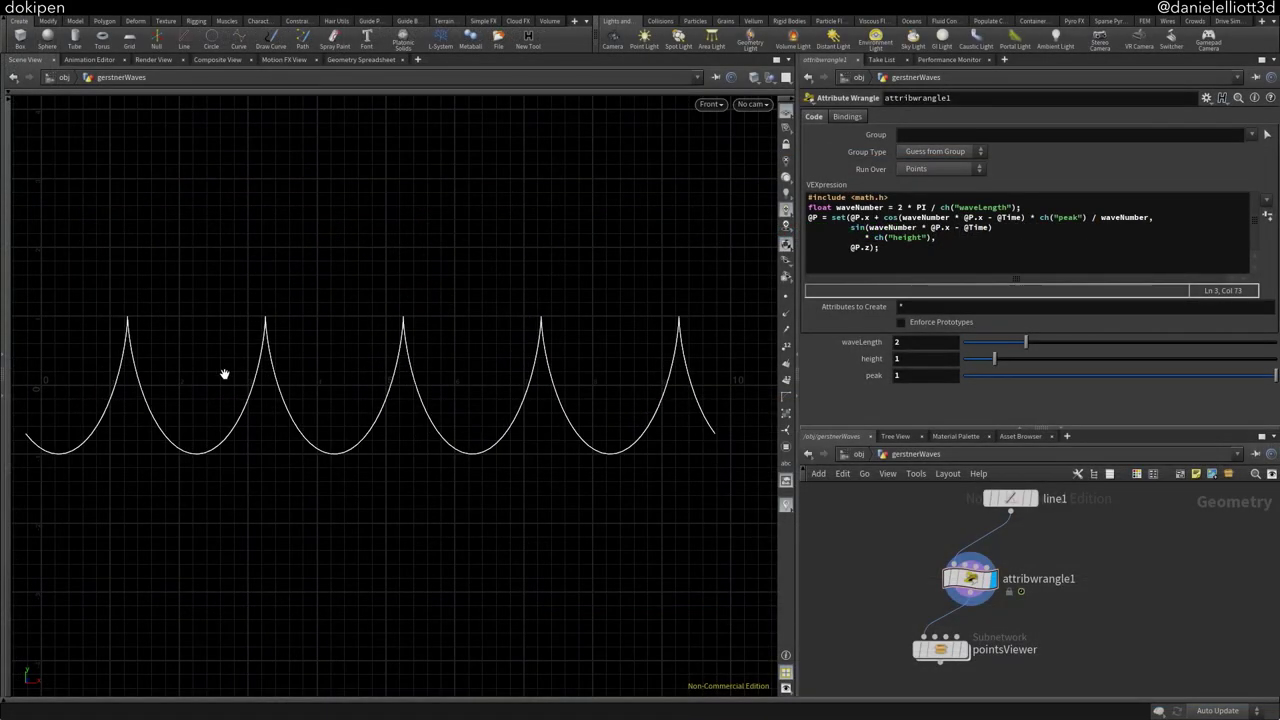
Examine the wave's point distribution through pointsViewer, then the crest shape up close with attribwrangle1 displayed
scroll(247, 372, "up", 2)
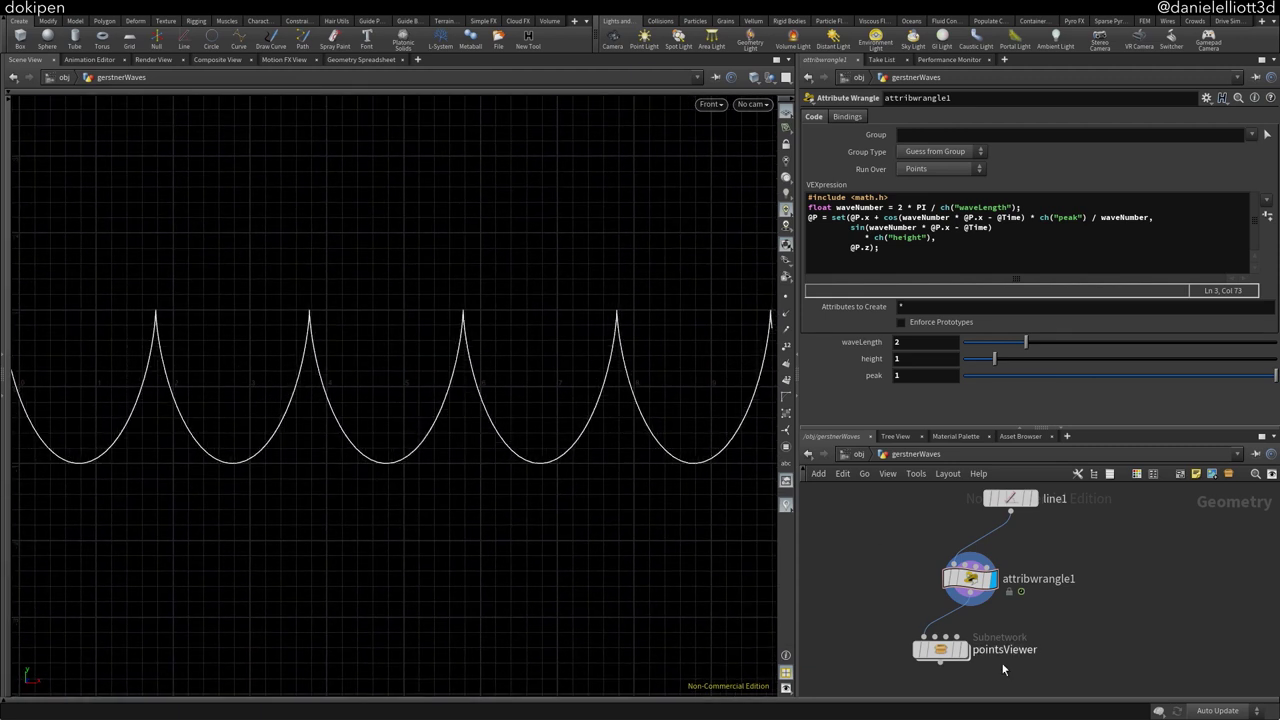
left_click(966, 650)
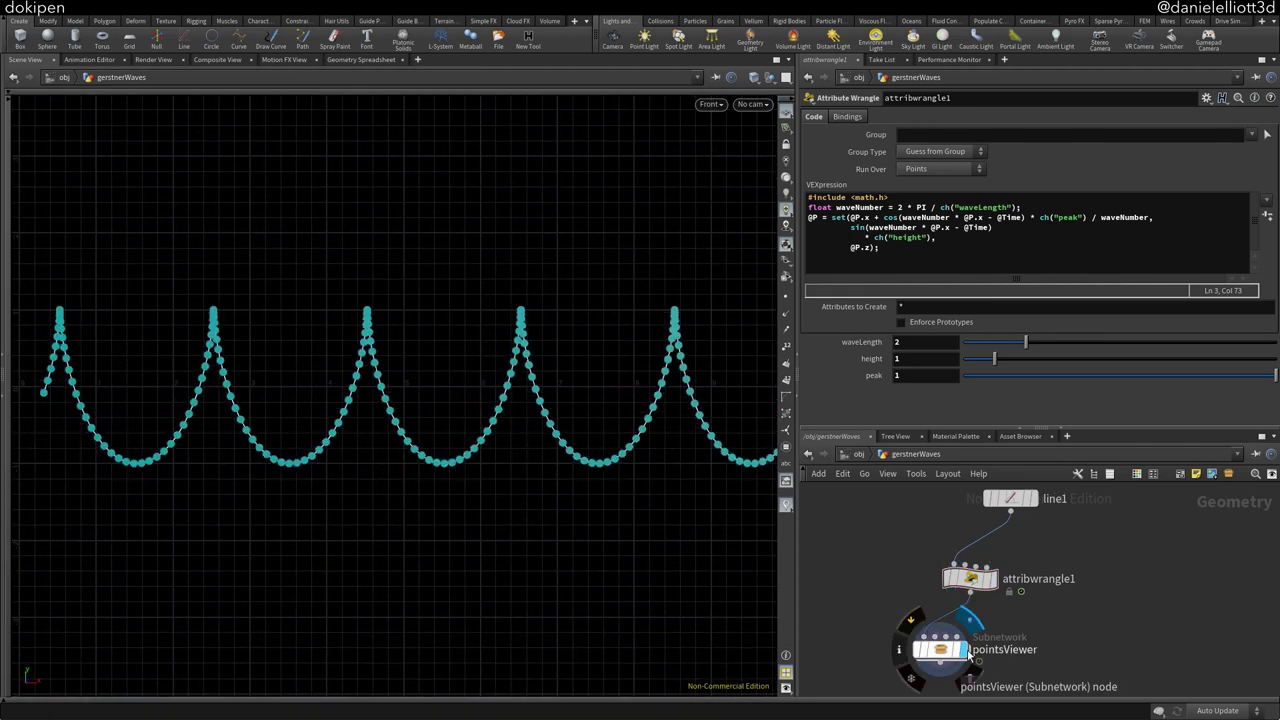
left_click(996, 586)
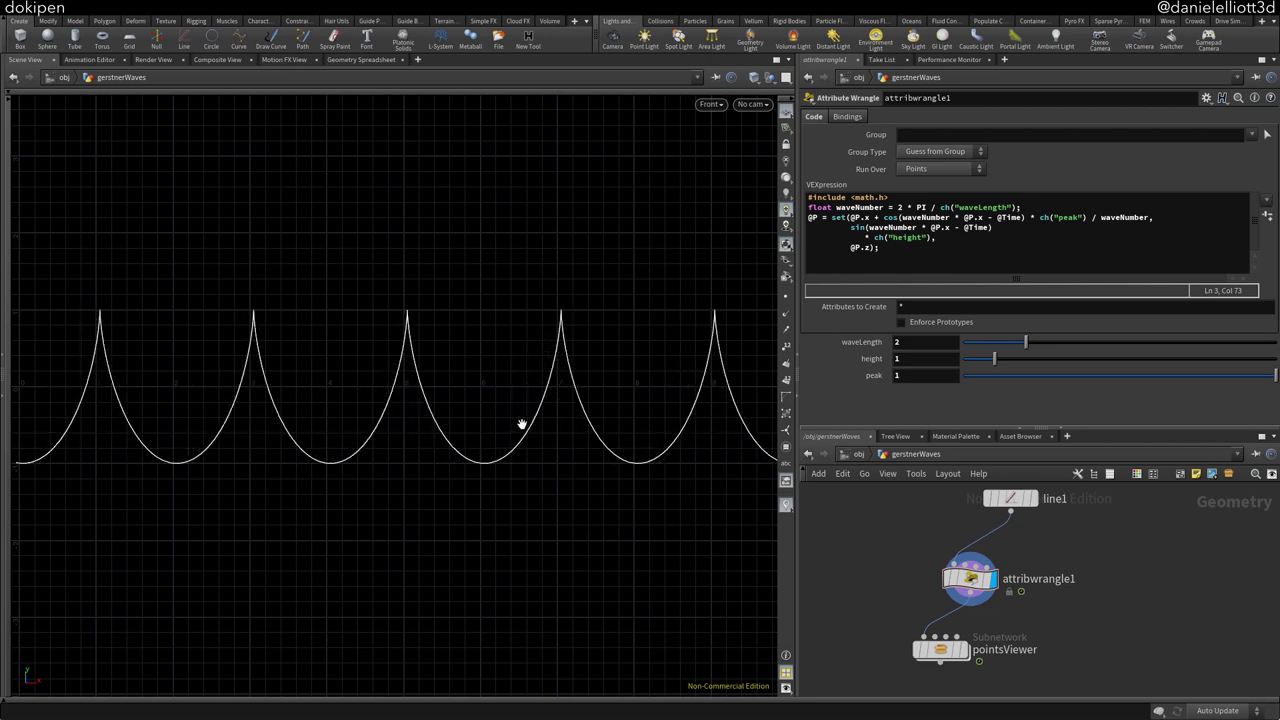
scroll(480, 400, "up", 3)
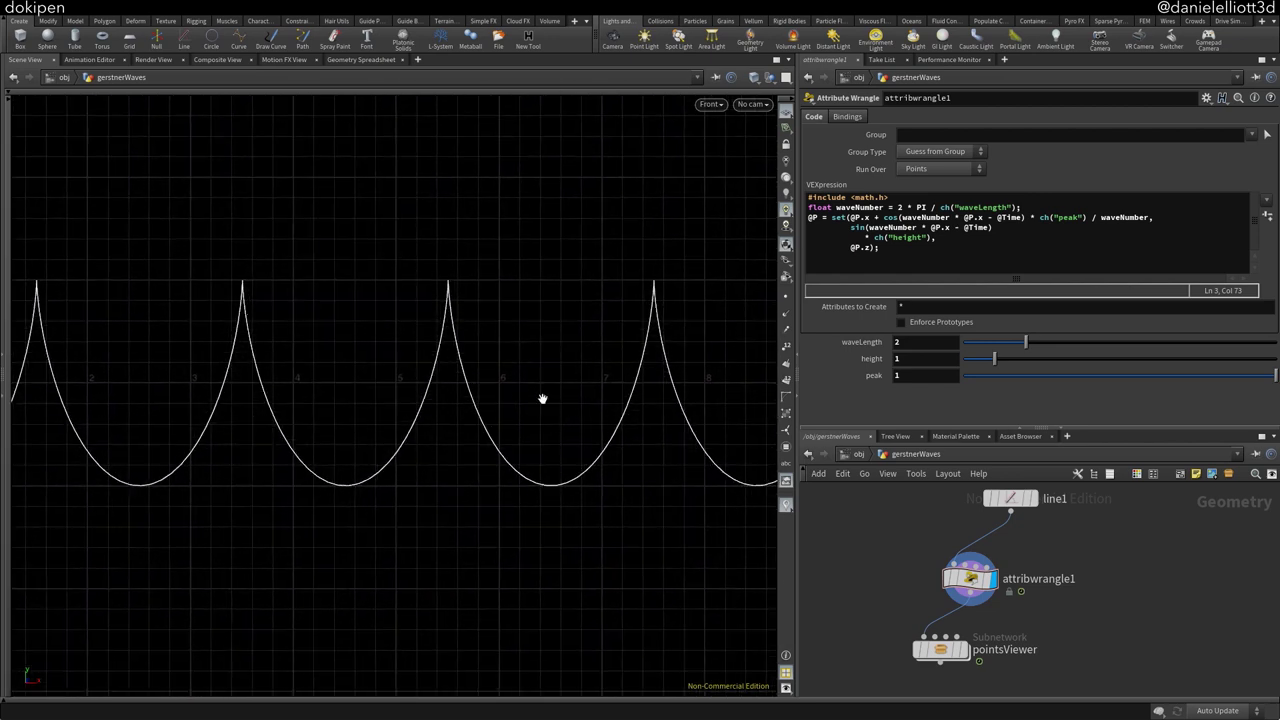
left_click_drag(528, 398, 587, 402)
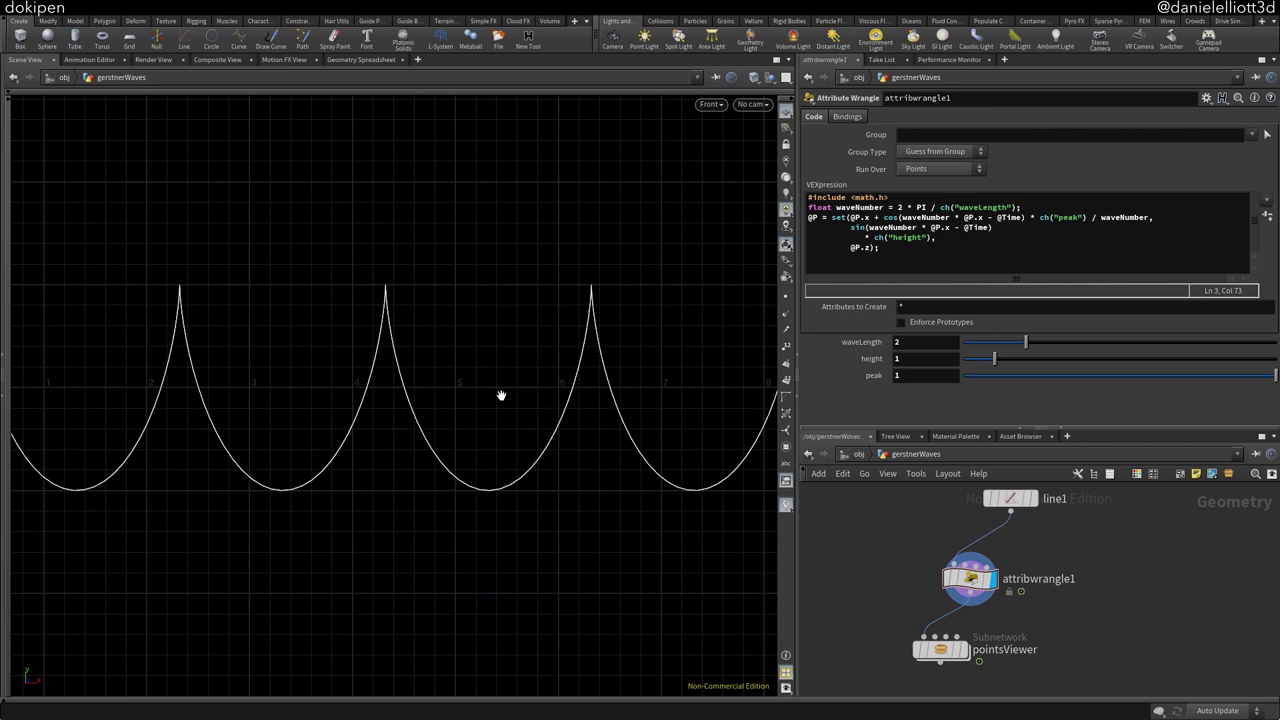
left_click(1032, 207)
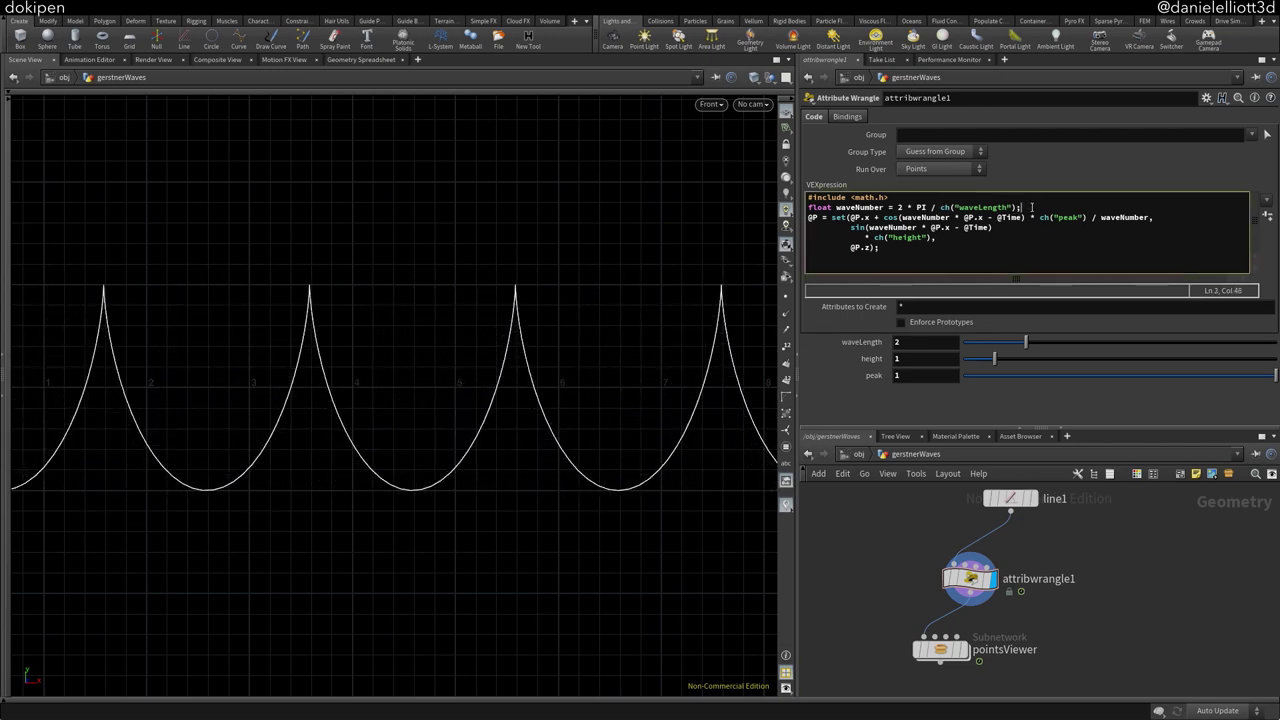
key("Up")
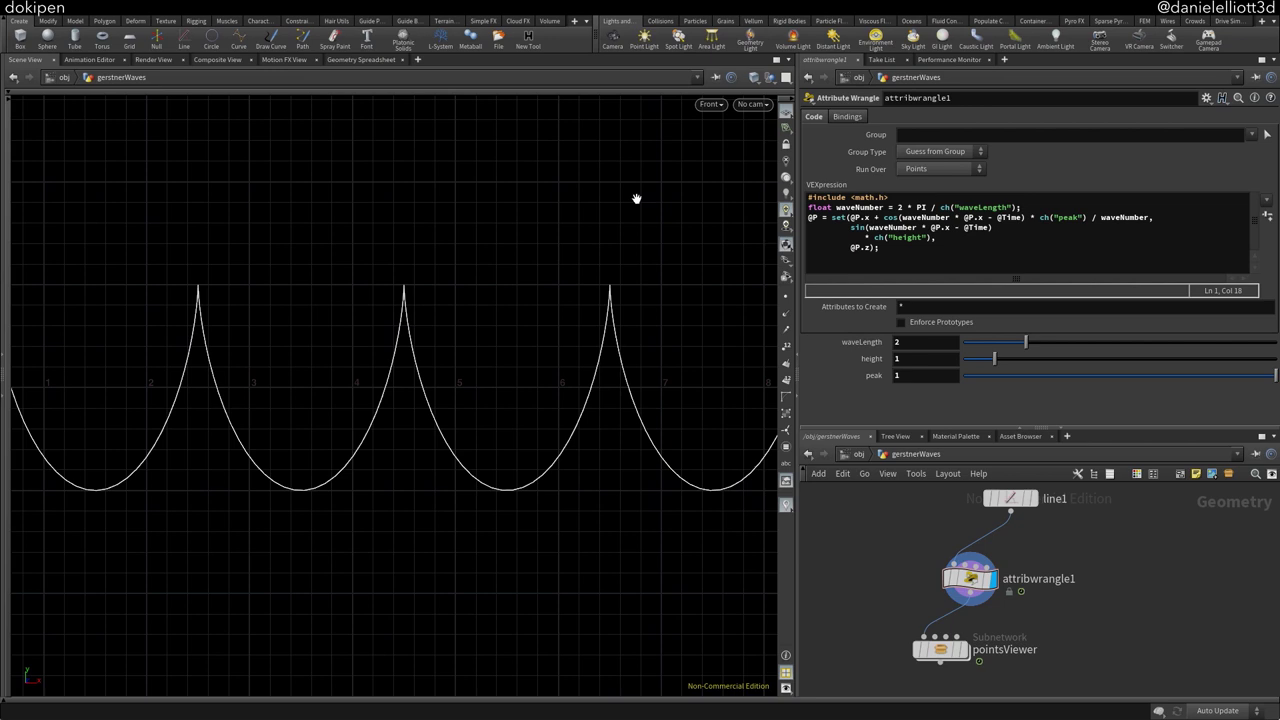
Declare float speed = sqrt(9.8 / waveNumber); below the waveNumber line, followed by a blank line
left_click(1076, 209)
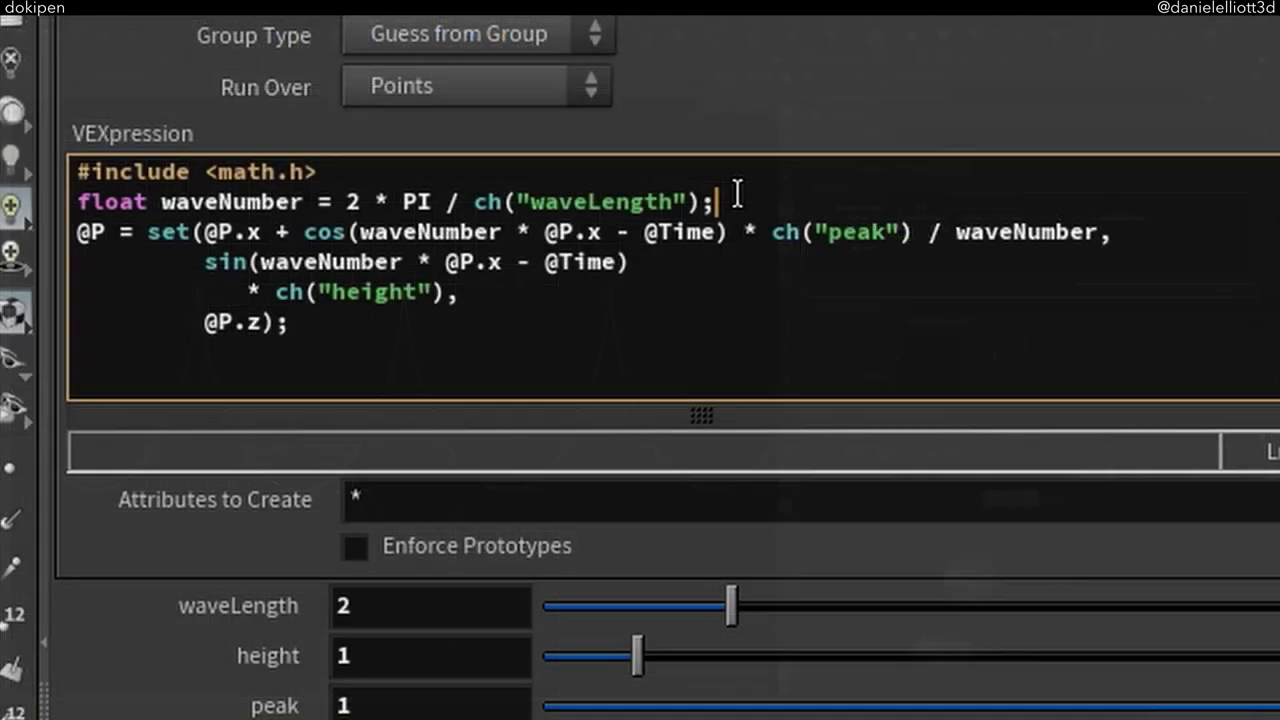
key("Return")
type("floa")
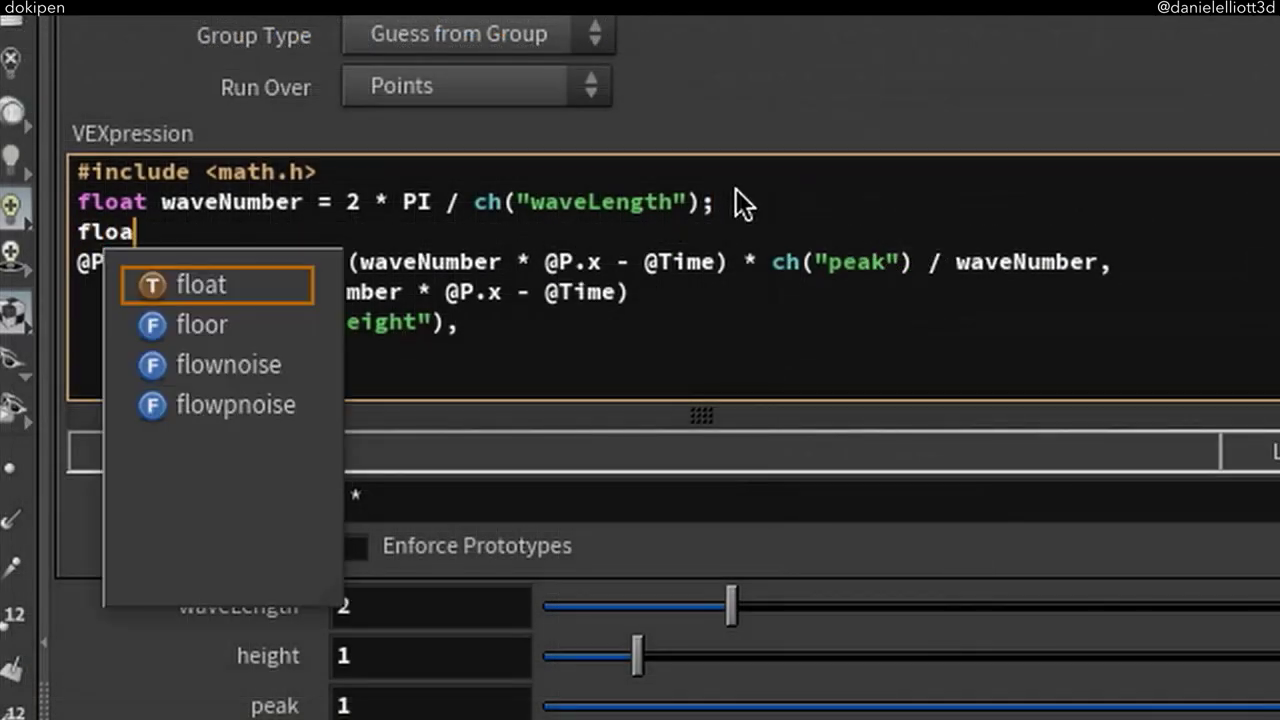
type("t speed = sqr")
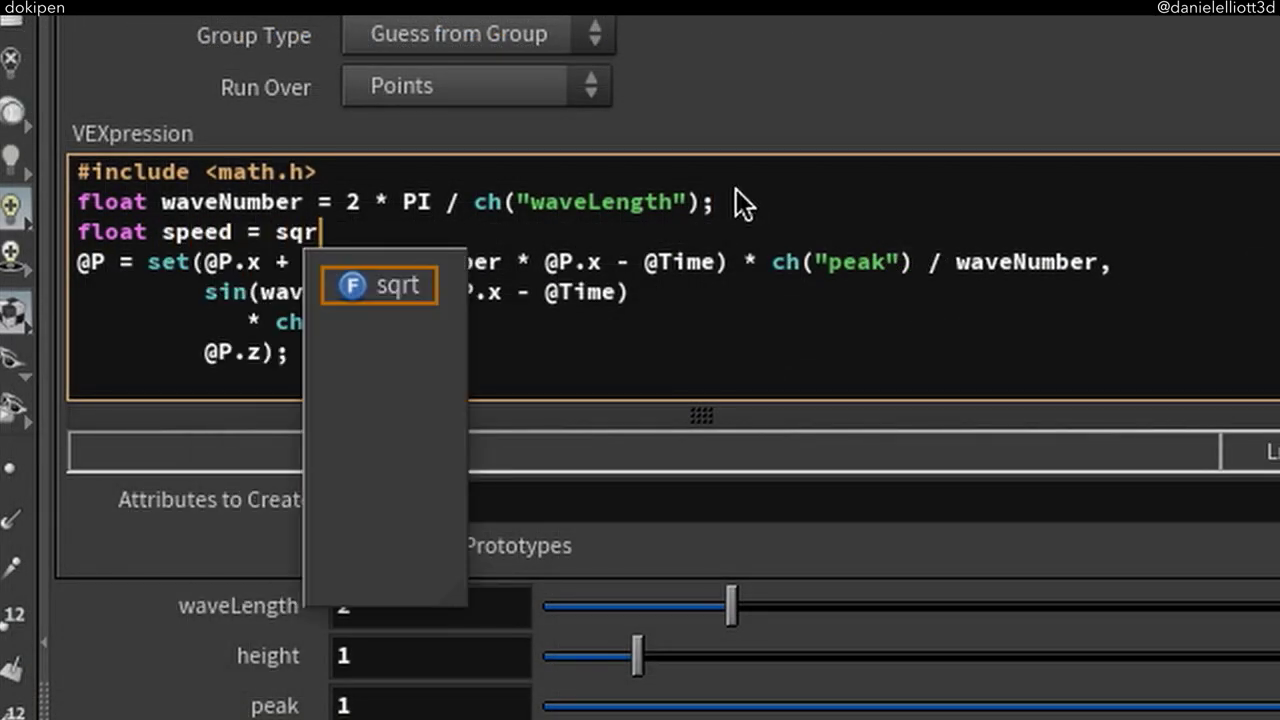
type("t(9.8 / wav")
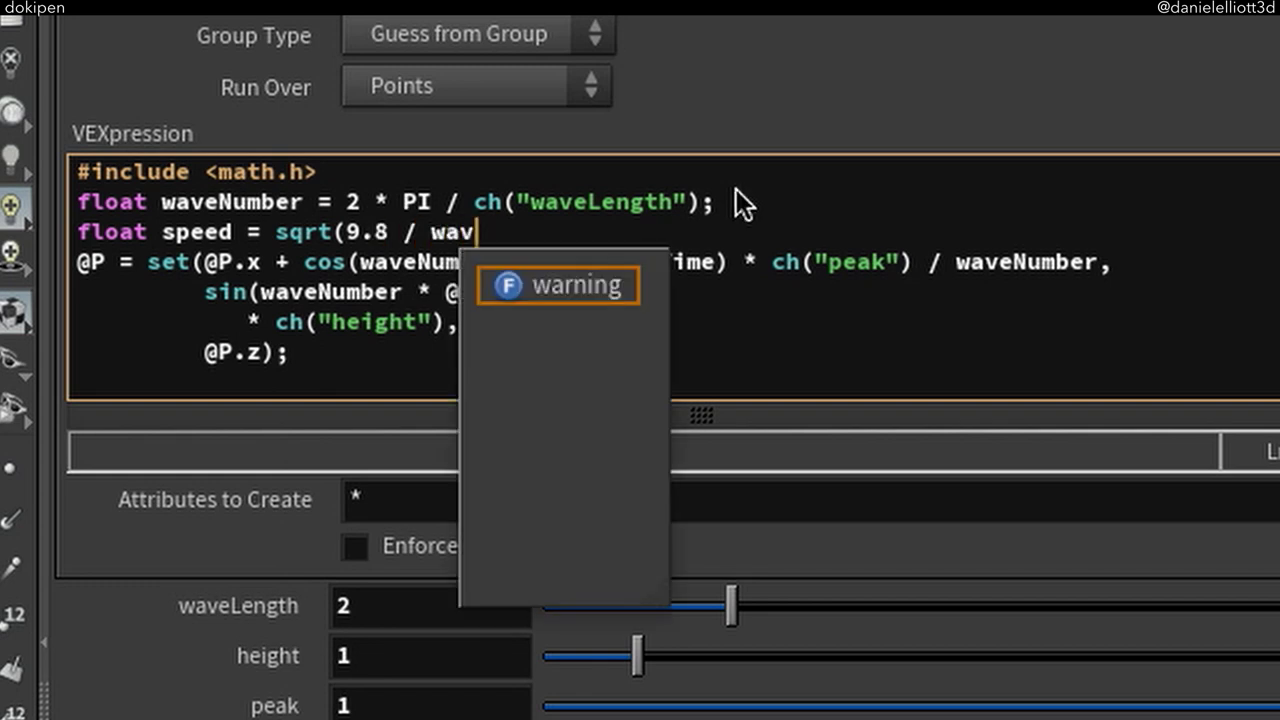
type("eNumber);")
key("Return")
key("Down")
left_click(719, 291)
type("* speed")
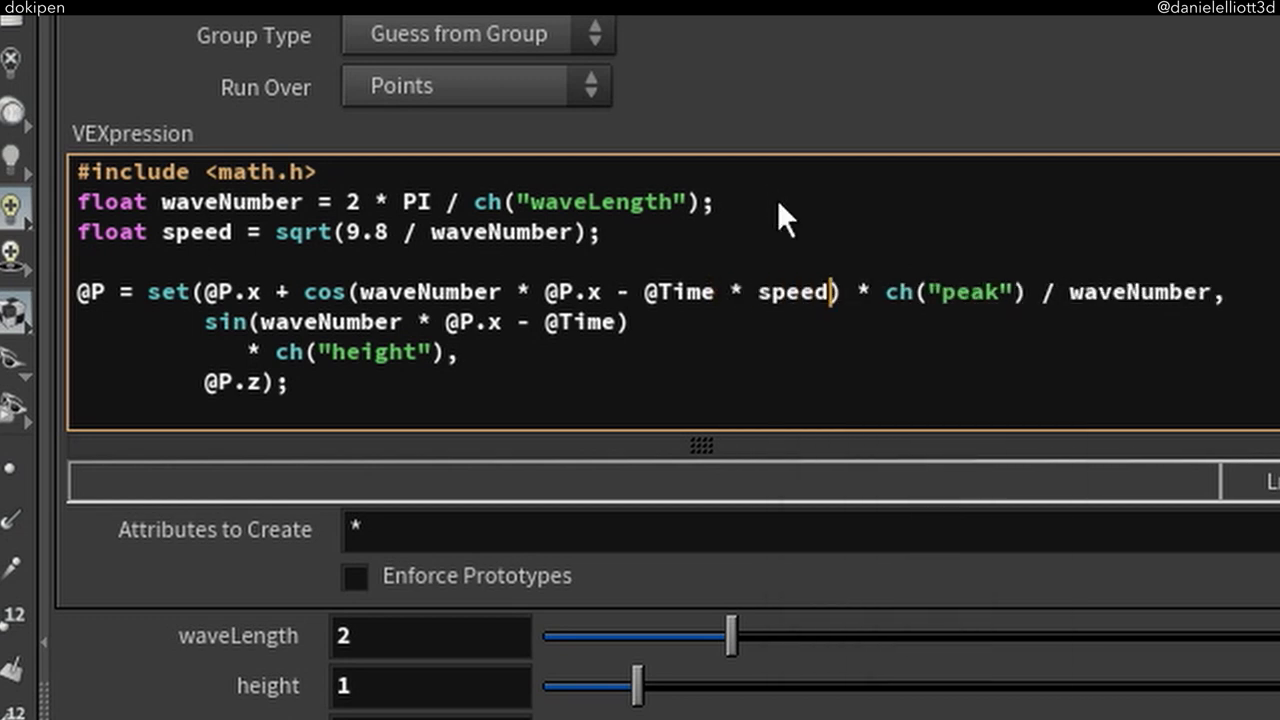
left_click(617, 321)
type("* speed")
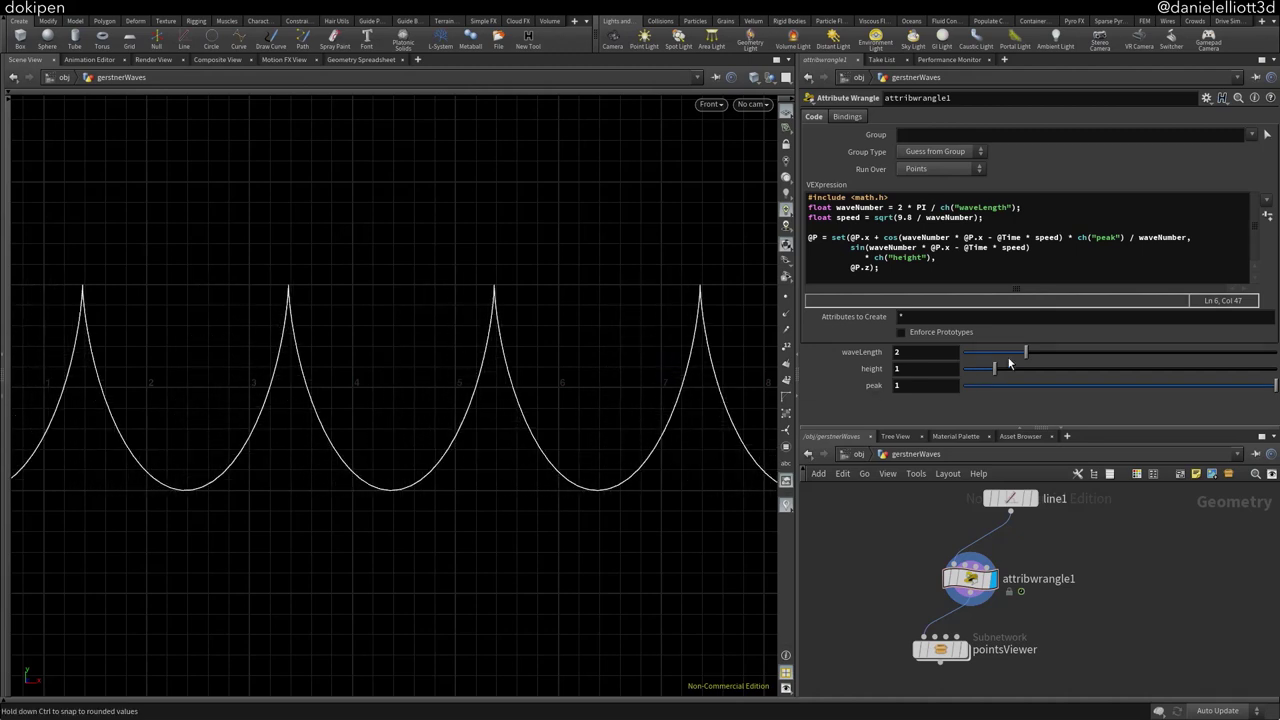
Try a waveLength of 3.18 to compare the wave motion, then reduce it to 1.47
left_click_drag(1025, 352, 1063, 352)
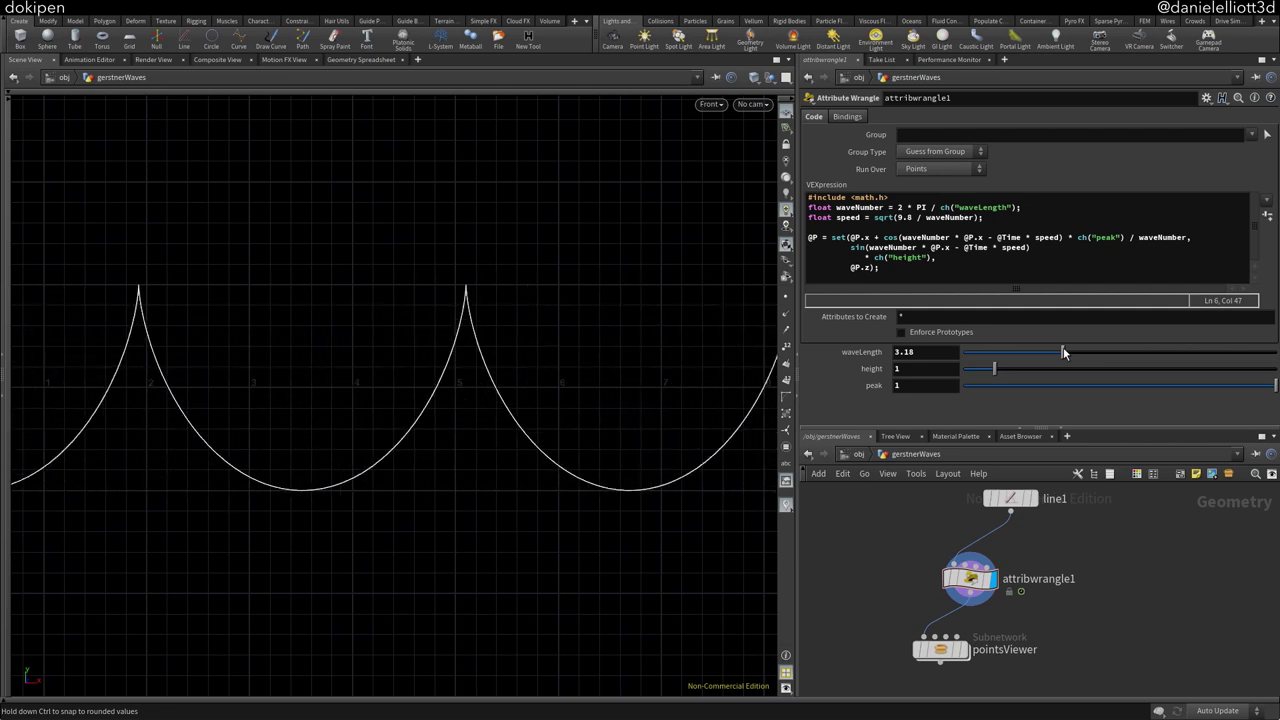
left_click_drag(1063, 350, 1009, 352)
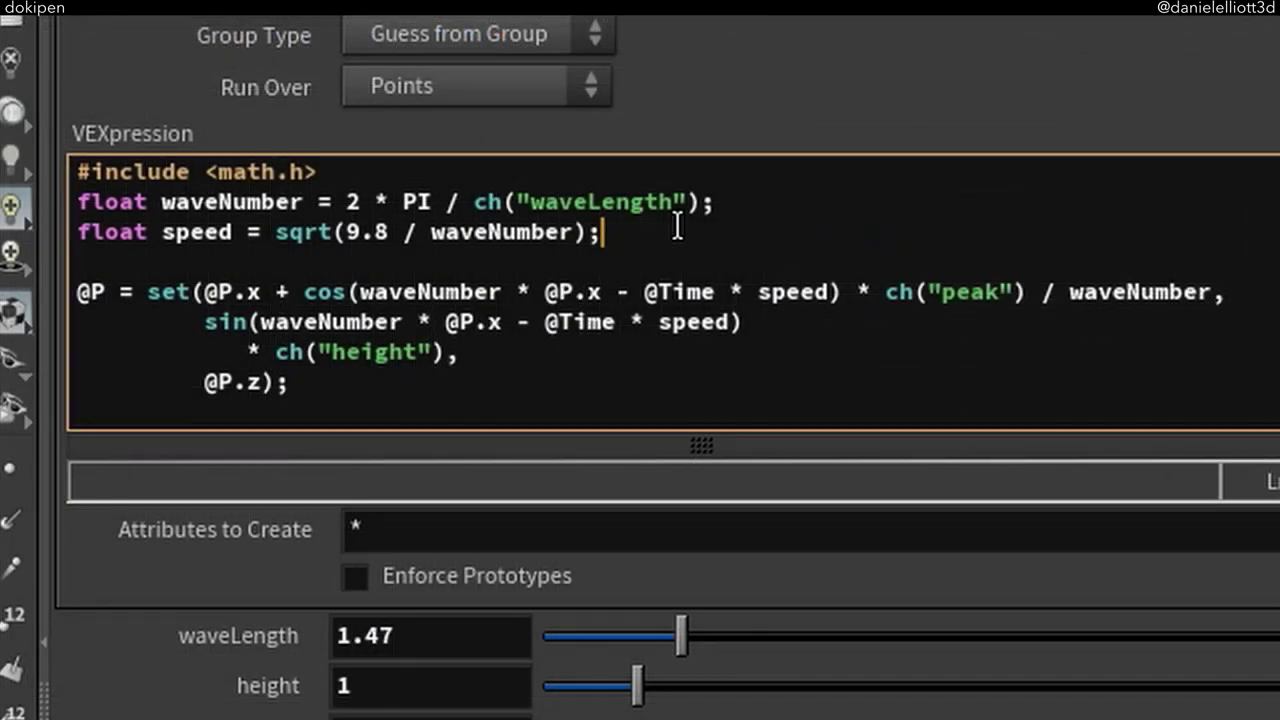
Declare vector offset = {0,0,0}; below the speed line in the VEXpression, separated by a blank line
left_click(1005, 218)
key("Return")
key("Return")
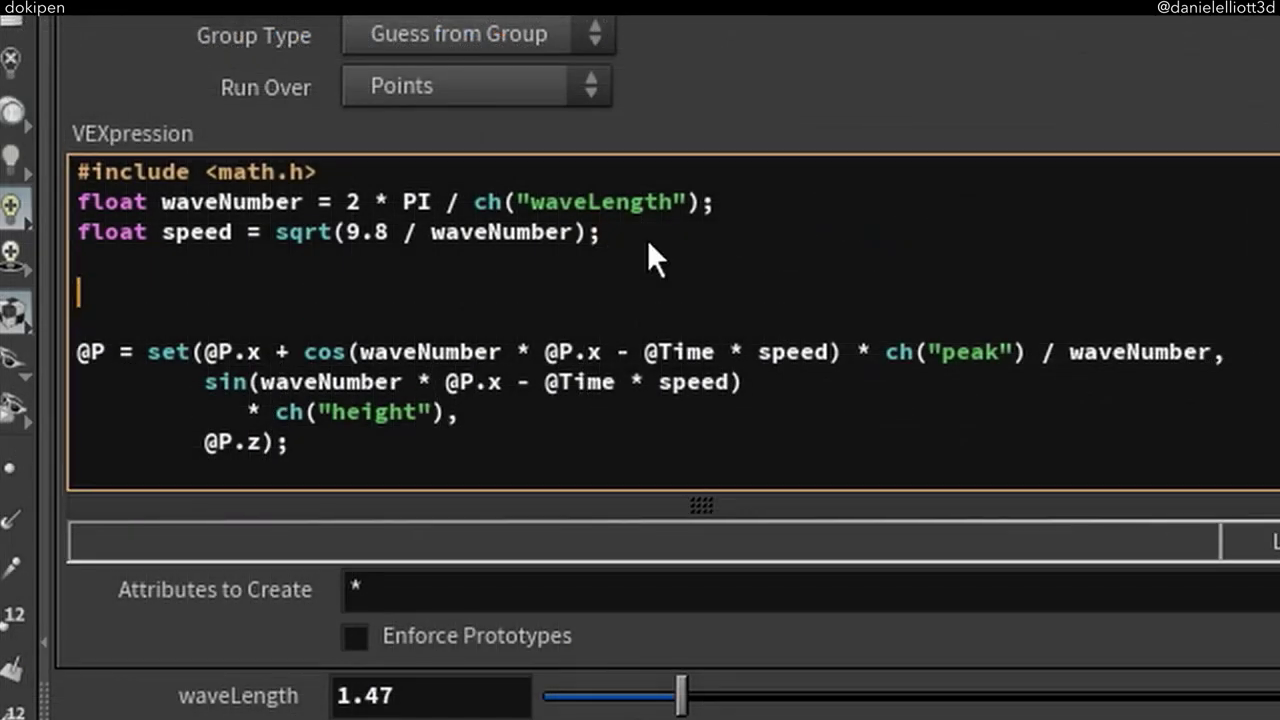
type("vector offset =")
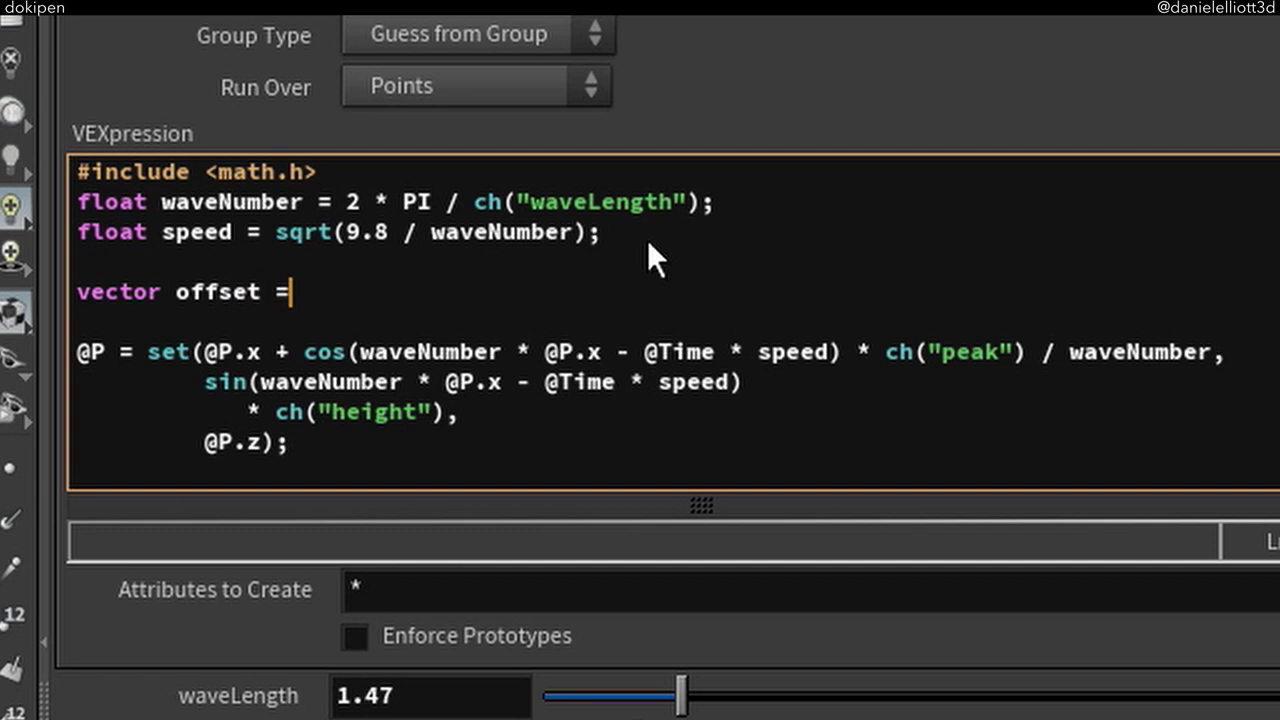
type(" {0,0,0};")
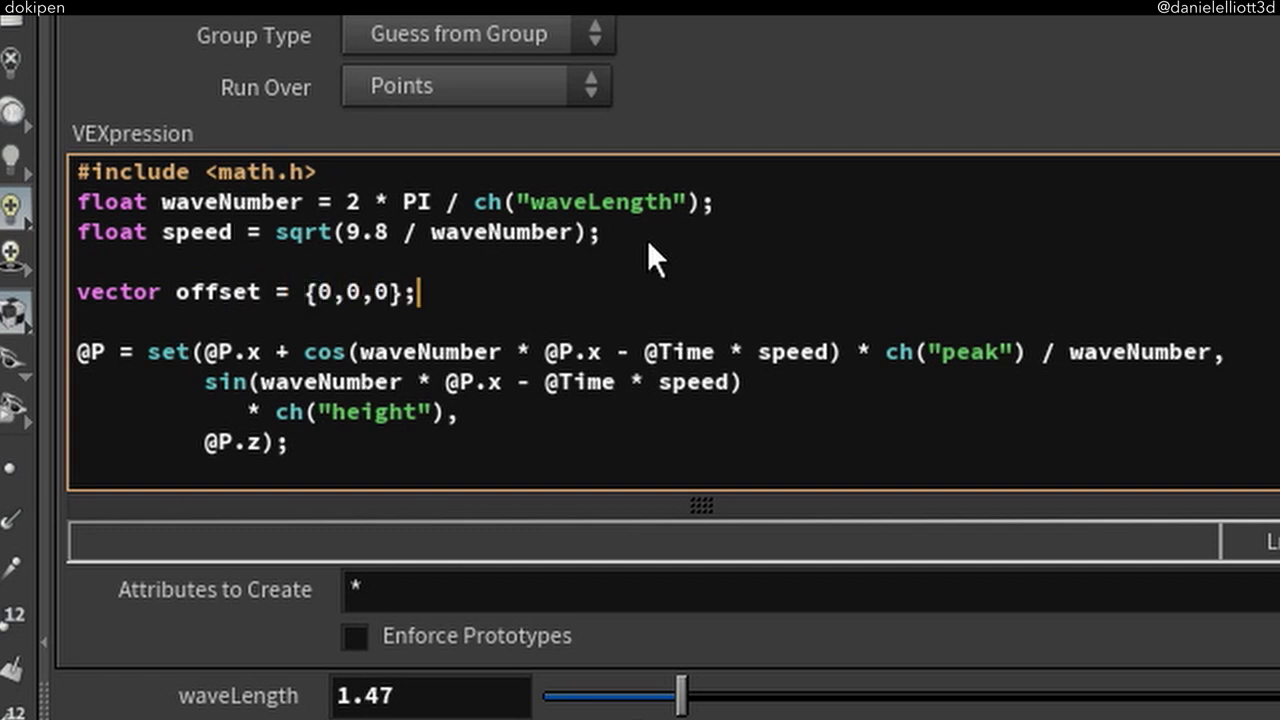
Make the set() expression accumulate into offset with += instead of assigning it to @P
double_click(223, 294)
key("ctrl+c")
double_click(88, 352)
key("ctrl+v")
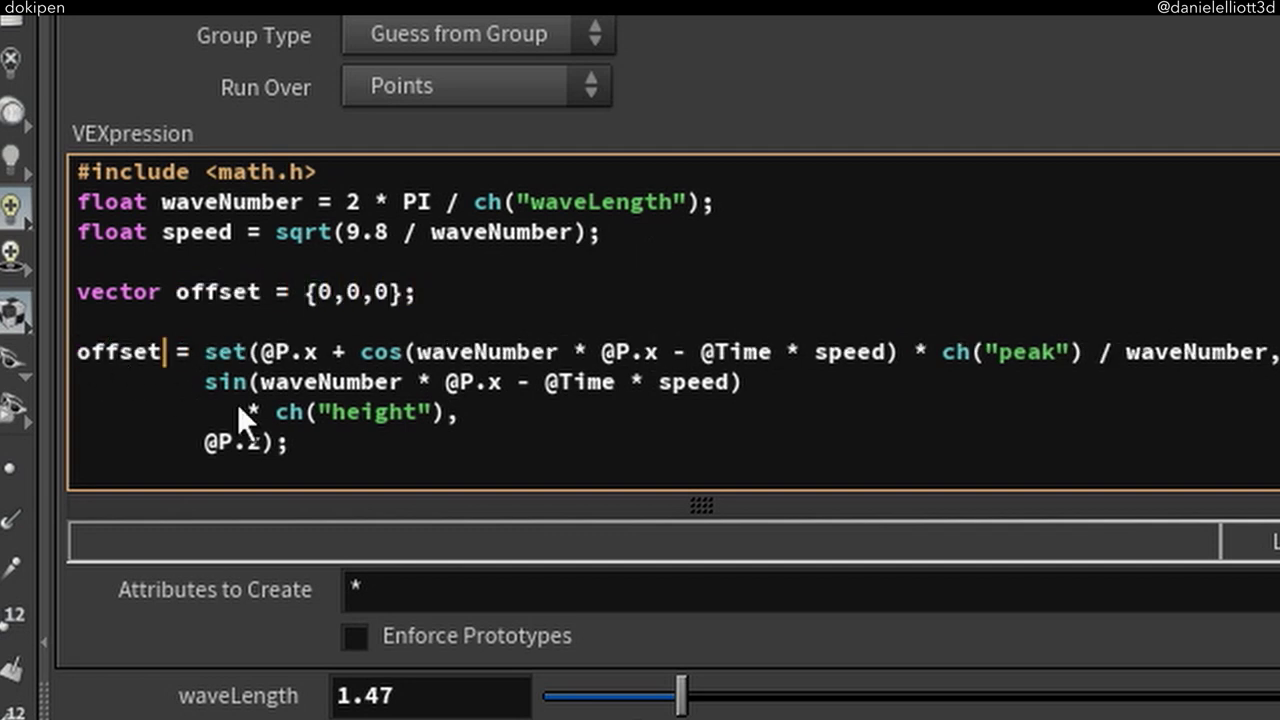
key("Right")
type("+")
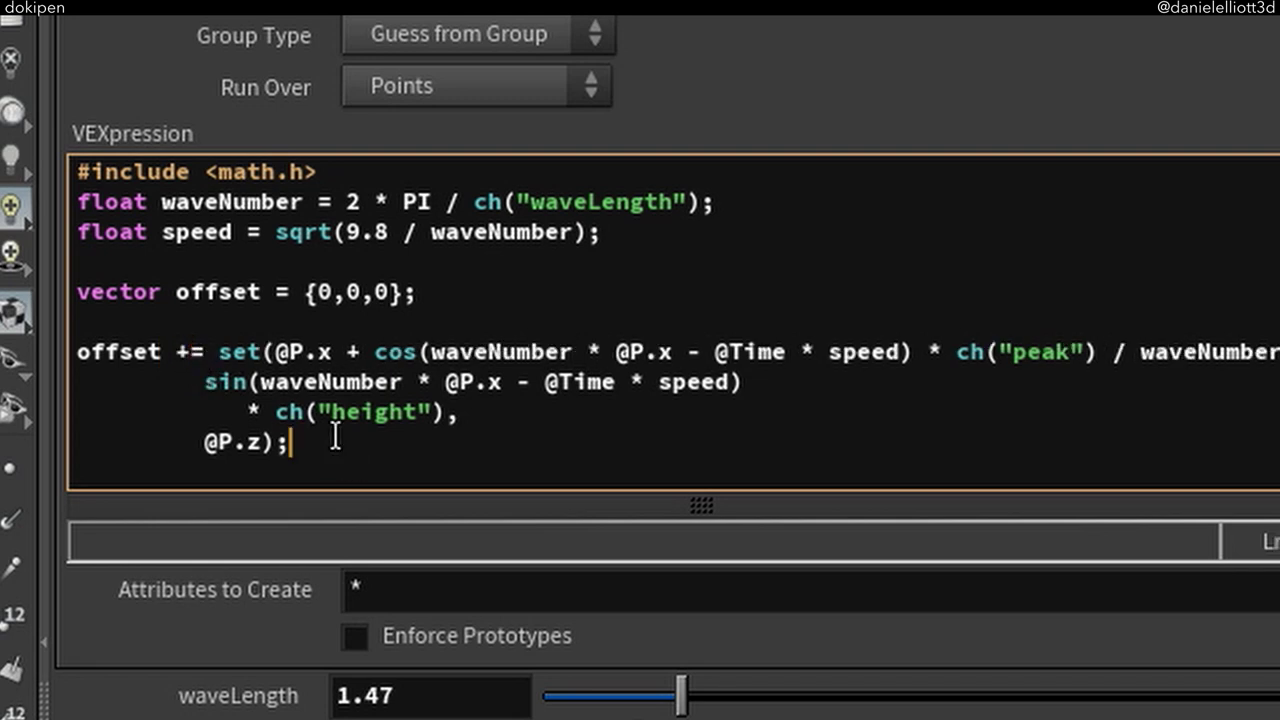
Add the line @P += offset; after the set() expression, leaving a blank line between them
left_click(335, 440)
key("Return")
key("Return")
type("@P += offset;")
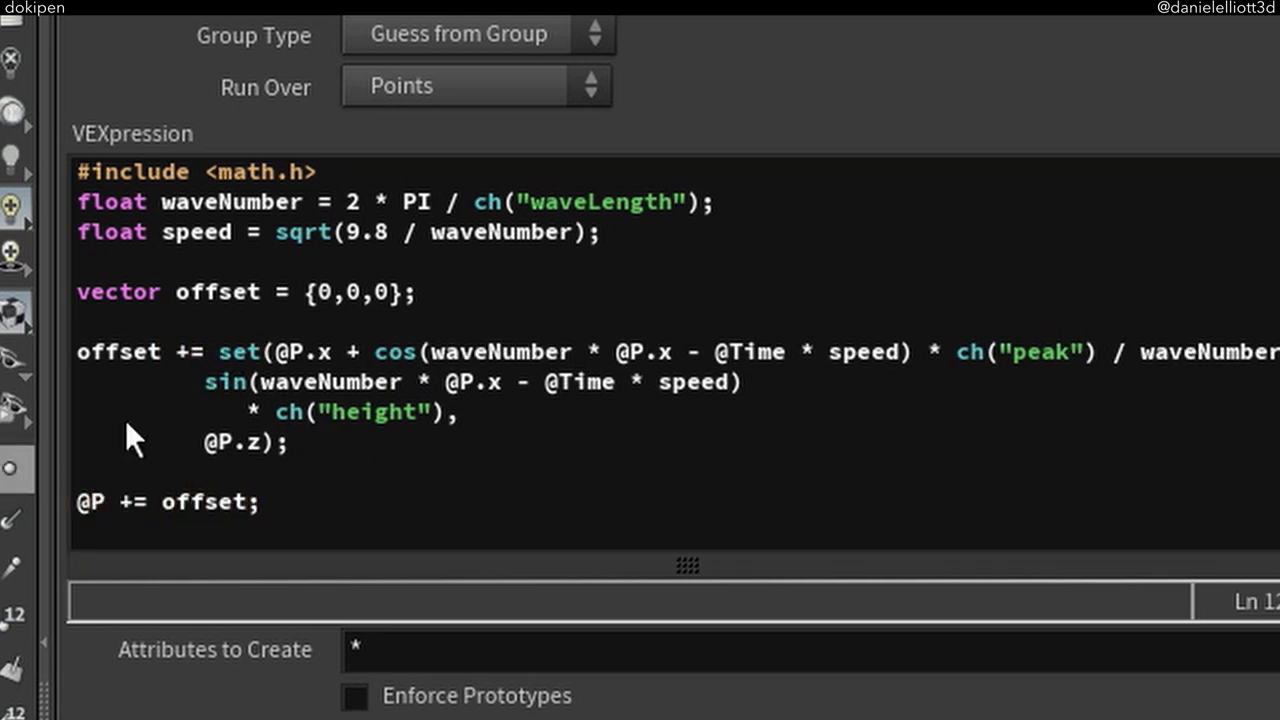
Remove @P.x + from the start of the set() expression and replace its @P.z component with 0
left_click_drag(370, 352, 274, 352)
key("BackSpace")
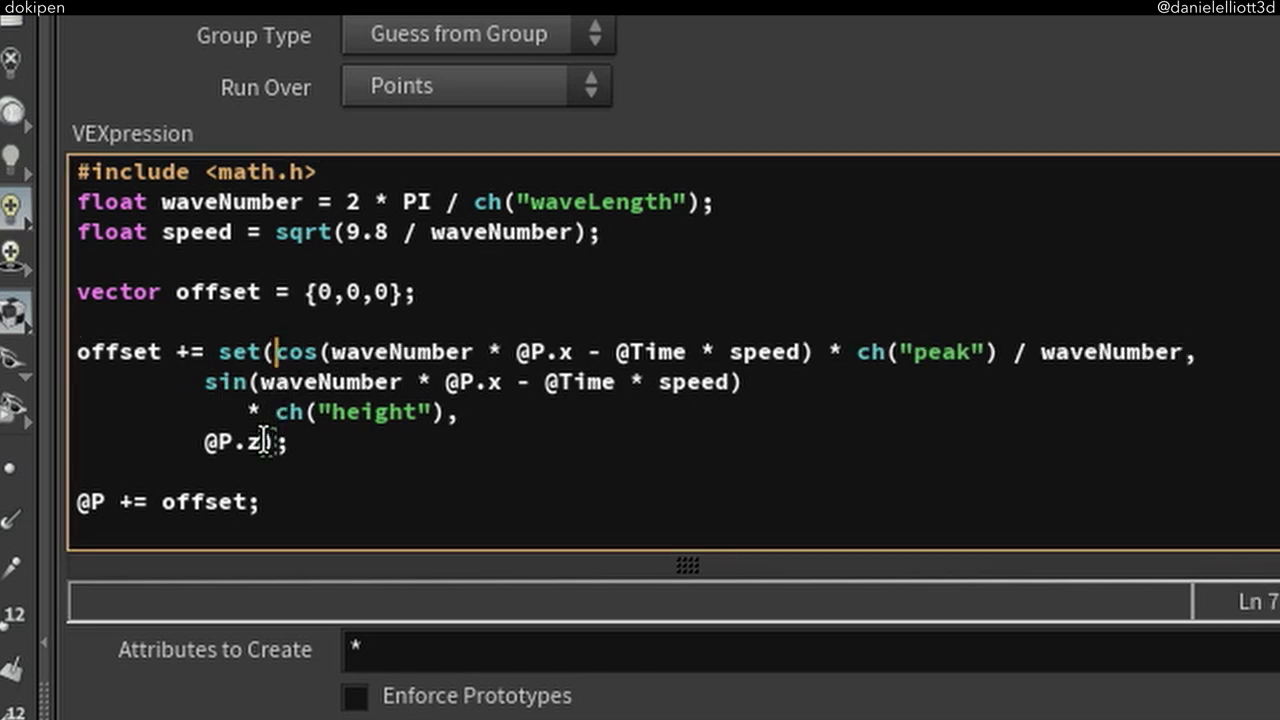
left_click_drag(268, 442, 206, 442)
type("0")
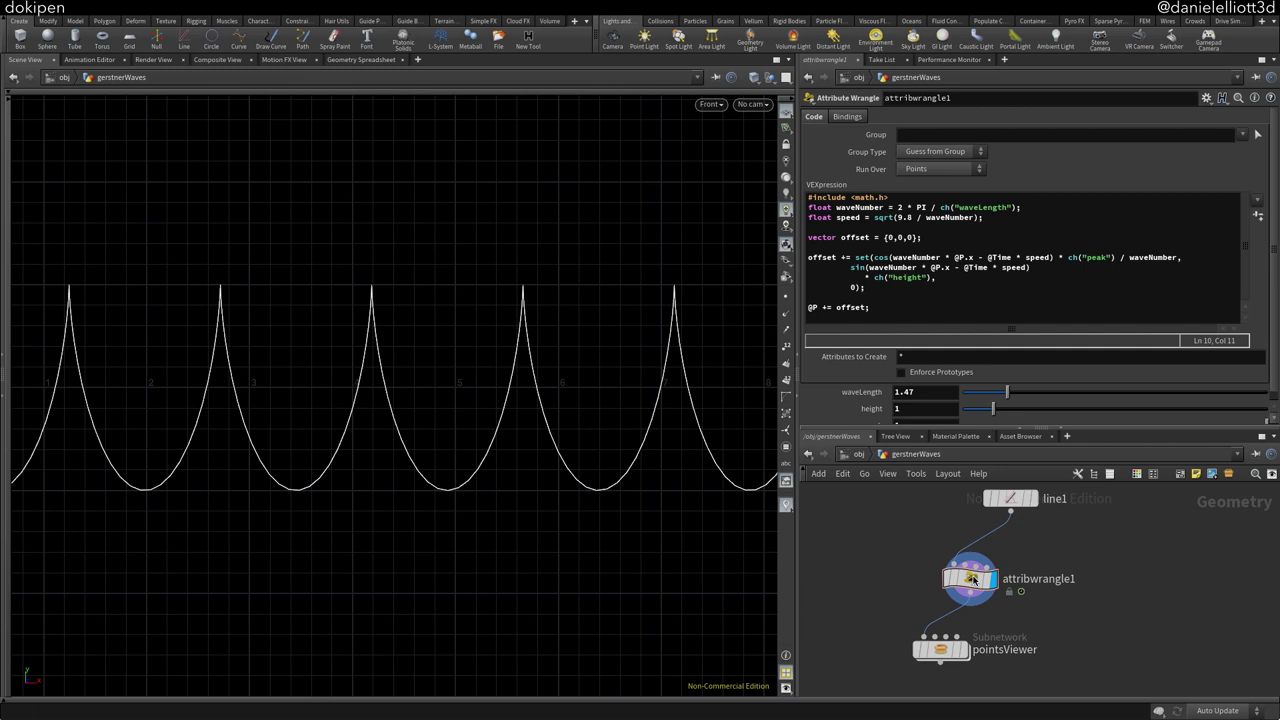
Add an integer parameter to attribwrangle1's parameter interface, with both its name and label set to numberOfWaves
right_click(975, 583)
mouse_move(1037, 521)
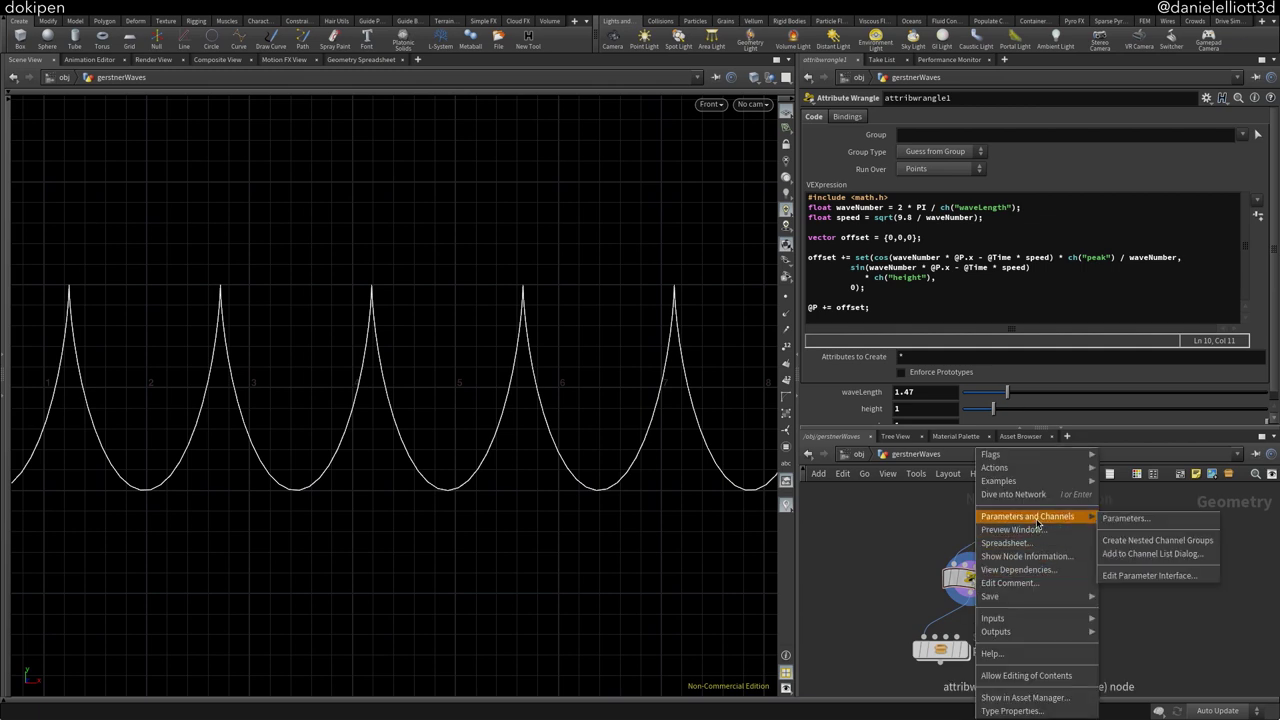
left_click(1149, 575)
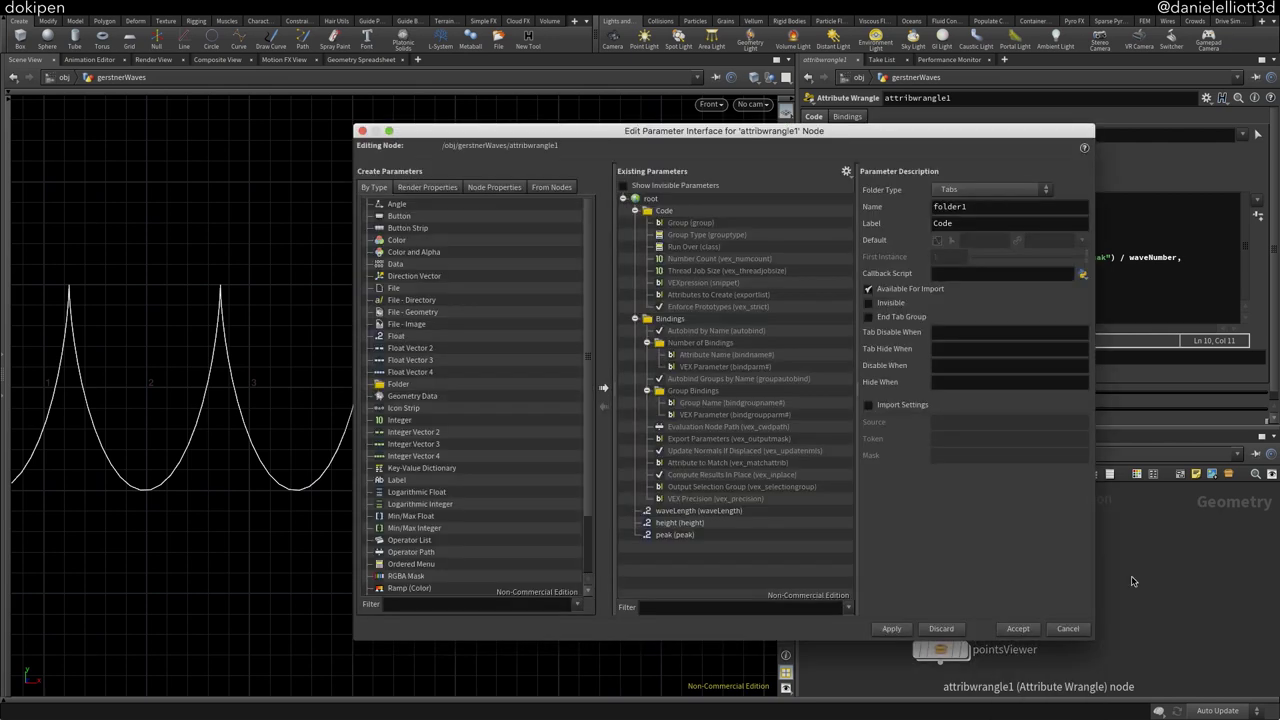
left_click_drag(400, 420, 650, 200)
double_click(1010, 205)
type("number")
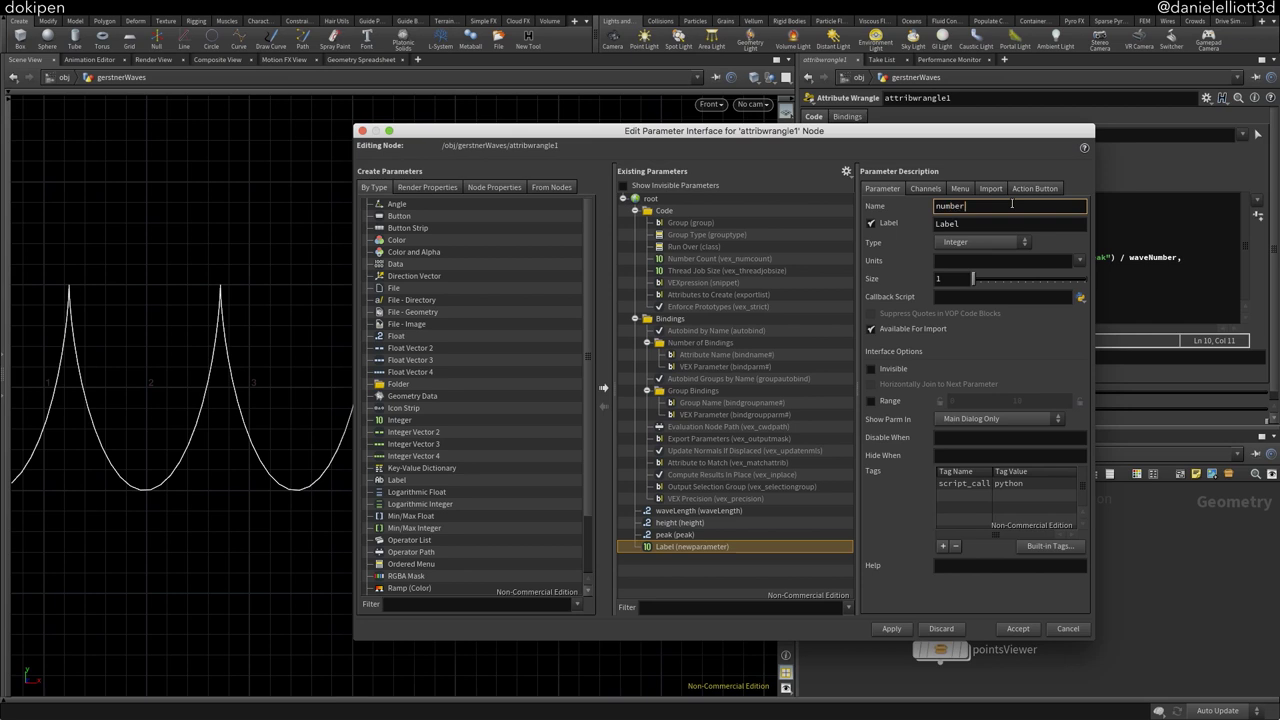
double_click(1012, 205)
key("ctrl+c")
double_click(1012, 222)
key("ctrl+v")
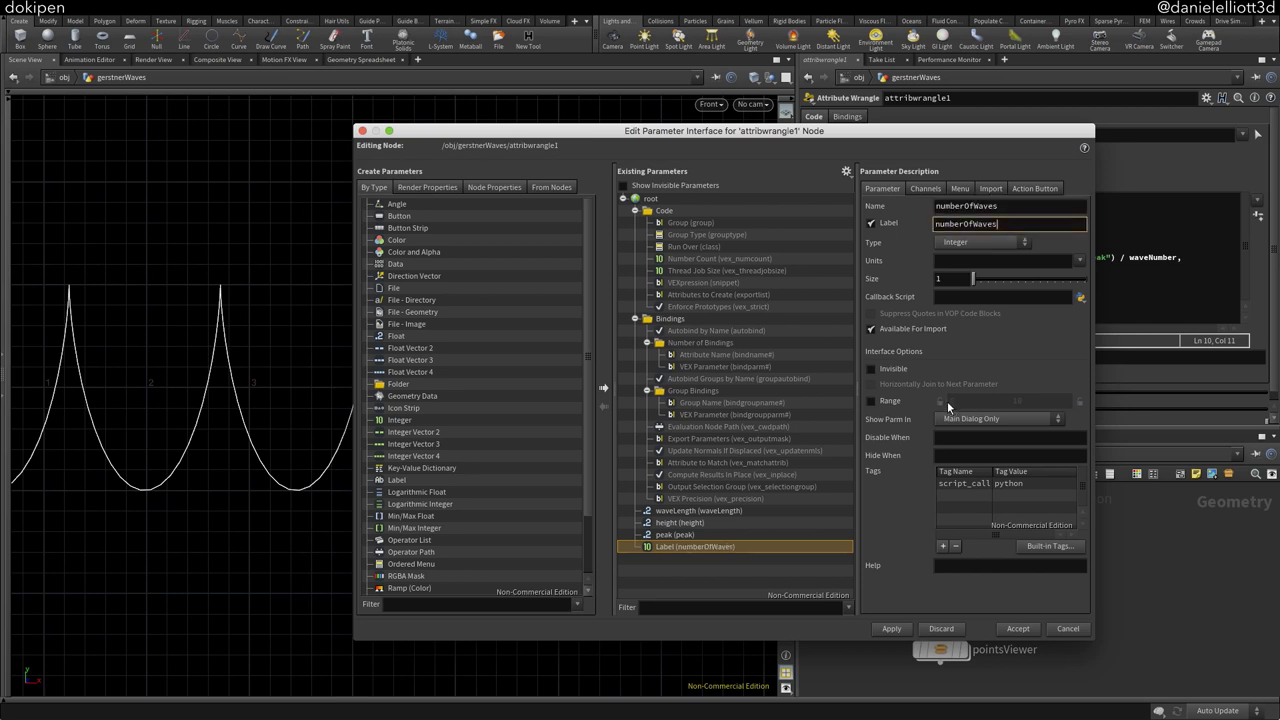
Enable a range of 1 to 10 for numberOfWaves with the minimum locked, and accept the parameter interface
left_click(905, 402)
left_click(951, 400)
type("1")
key("Return")
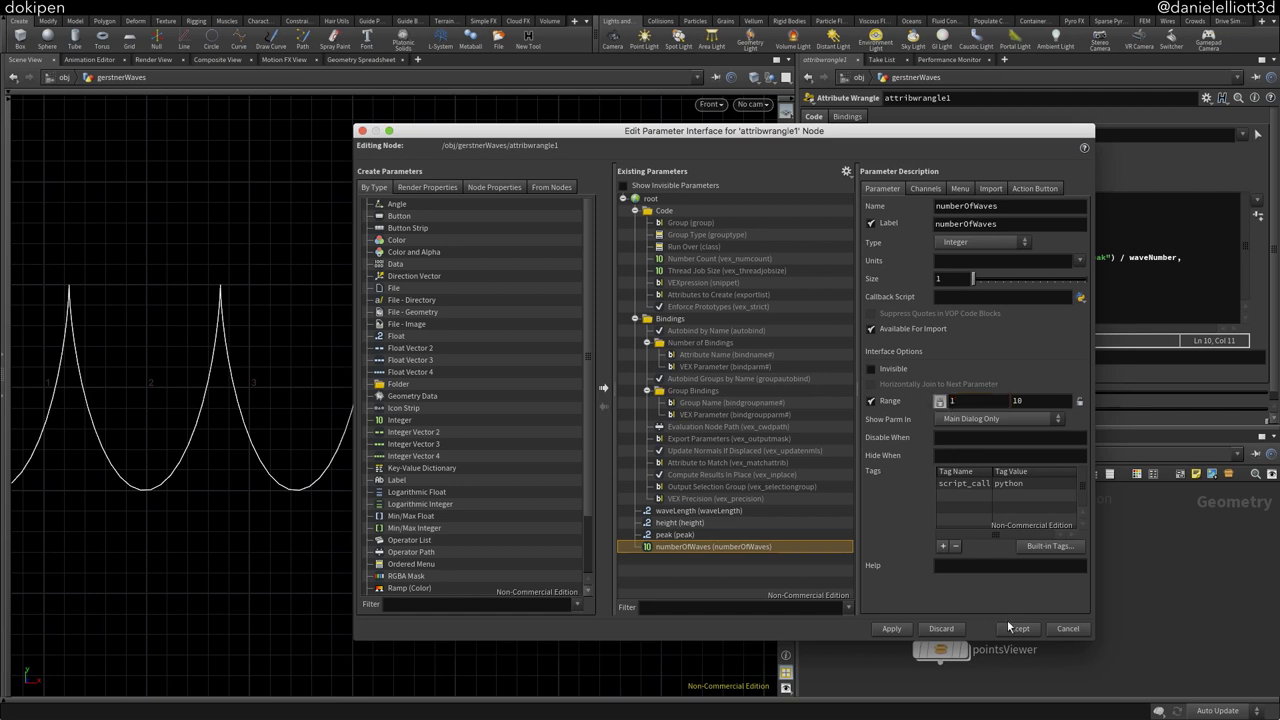
left_click(1015, 628)
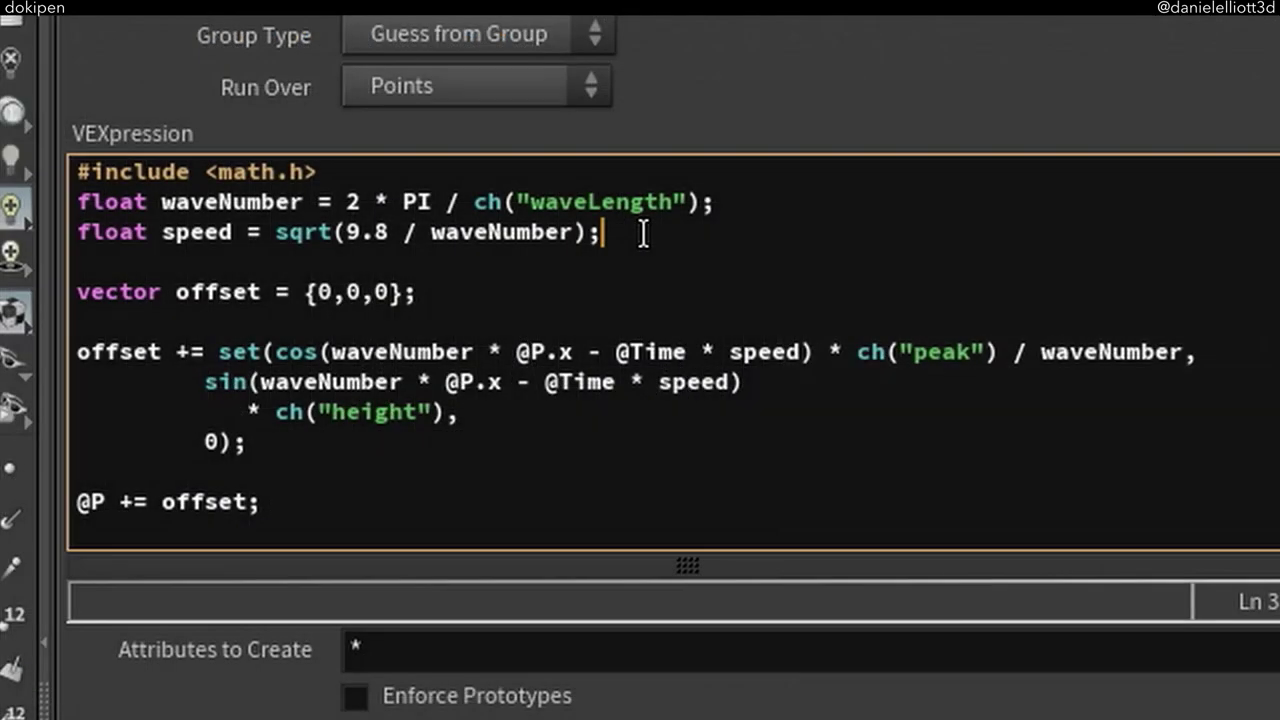
Insert for (int i = 0; i < ch("numberOfWaves"); i++) { between the offset declaration and the offset += statement
left_click(946, 236)
key("Return")
key("Return")
type("for (")
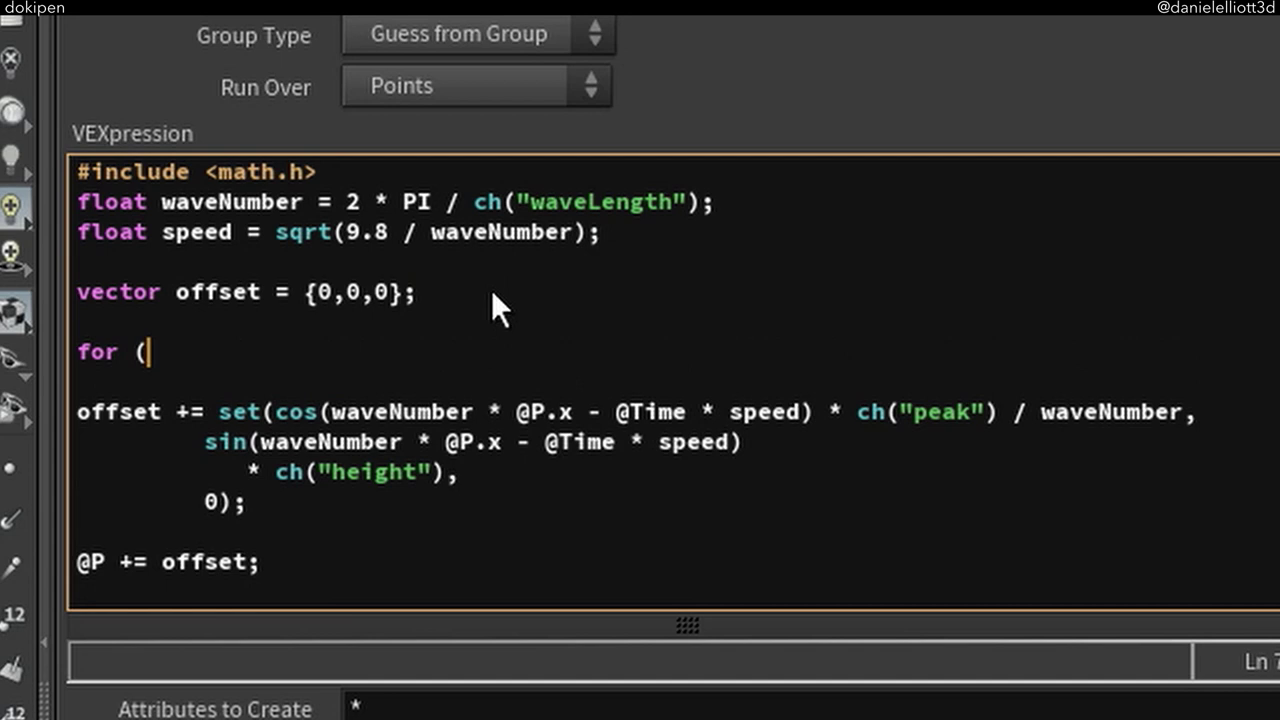
type("int i = 0; i < ch(\"number")
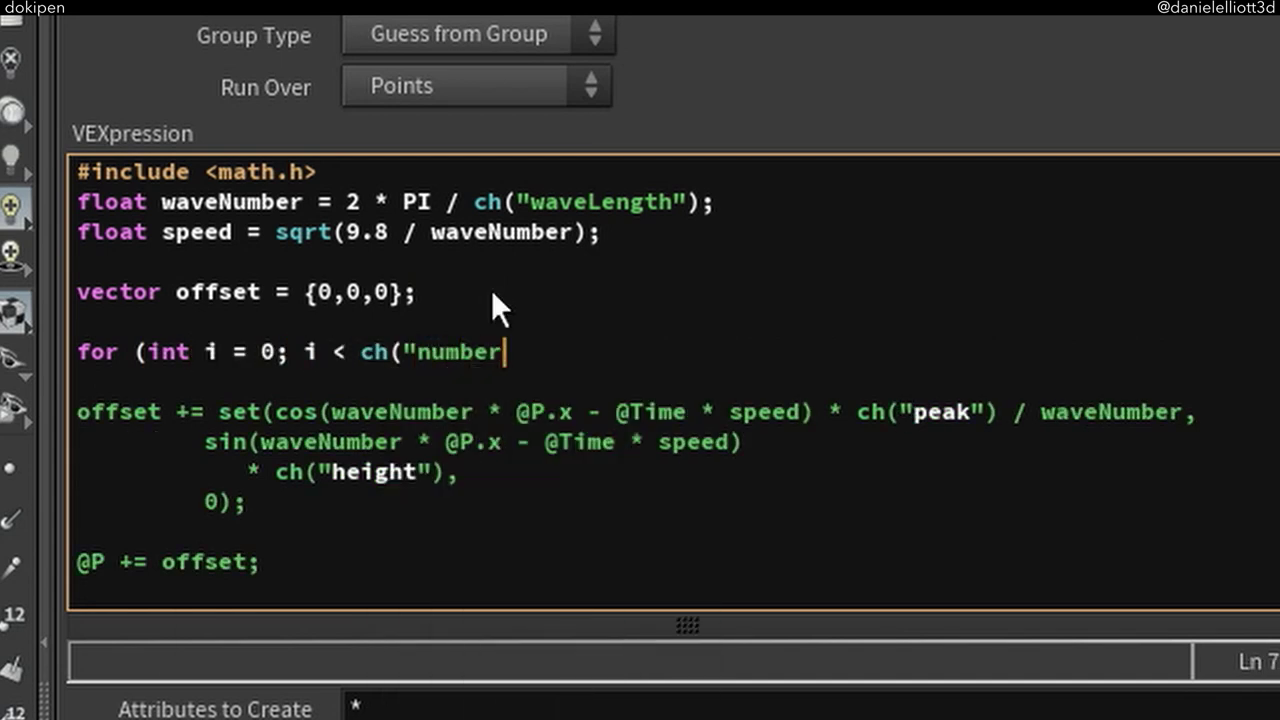
type("OfWaves\"); i++")
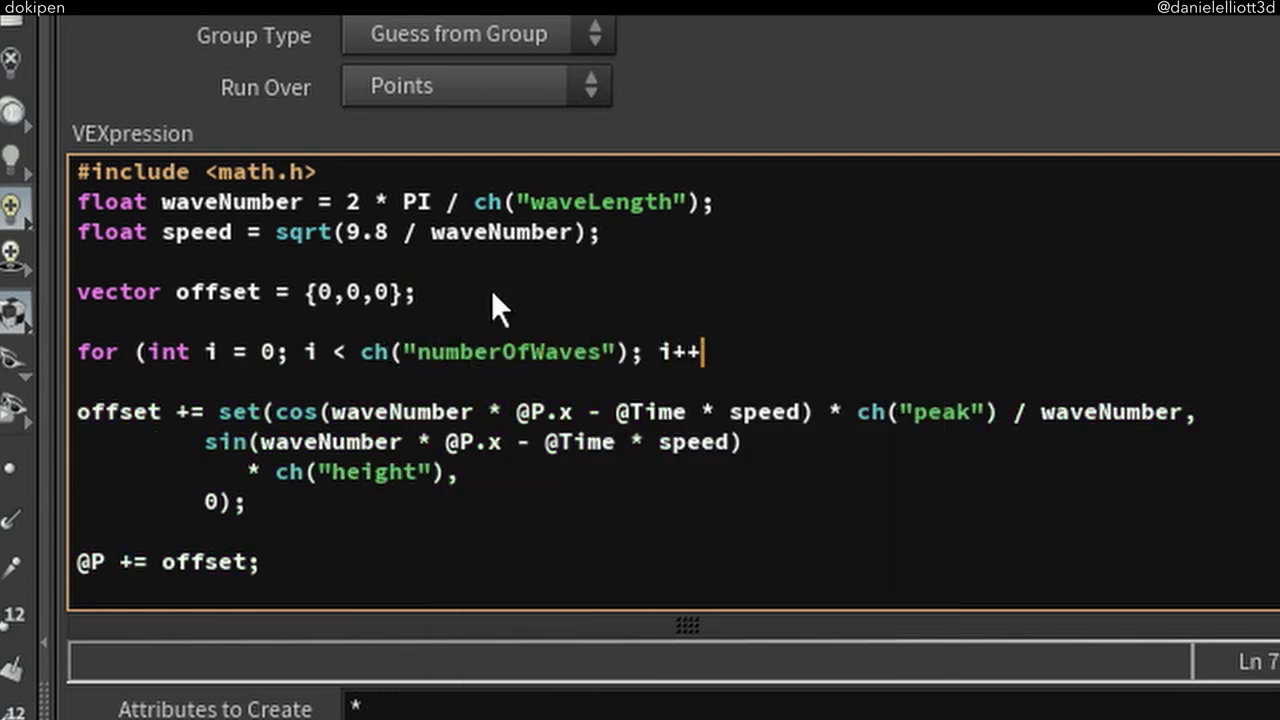
type(") {")
Close the for loop with a brace after the offset += statement, before the @P += offset; line
key("Down")
key("Down")
key("Down")
key("Down")
key("Down")
key("Return")
key("Return")
type("}")
Indent the offset += statement inside the for loop and align its sin, height and 0 lines under cos
key("Up")
key("Up")
key("Home")
key("Tab")
key("Up")
key("Home")
key("Tab")
key("Up")
key("Home")
key("Tab")
key("Tab")
key("Up")
key("Home")
key("Tab")
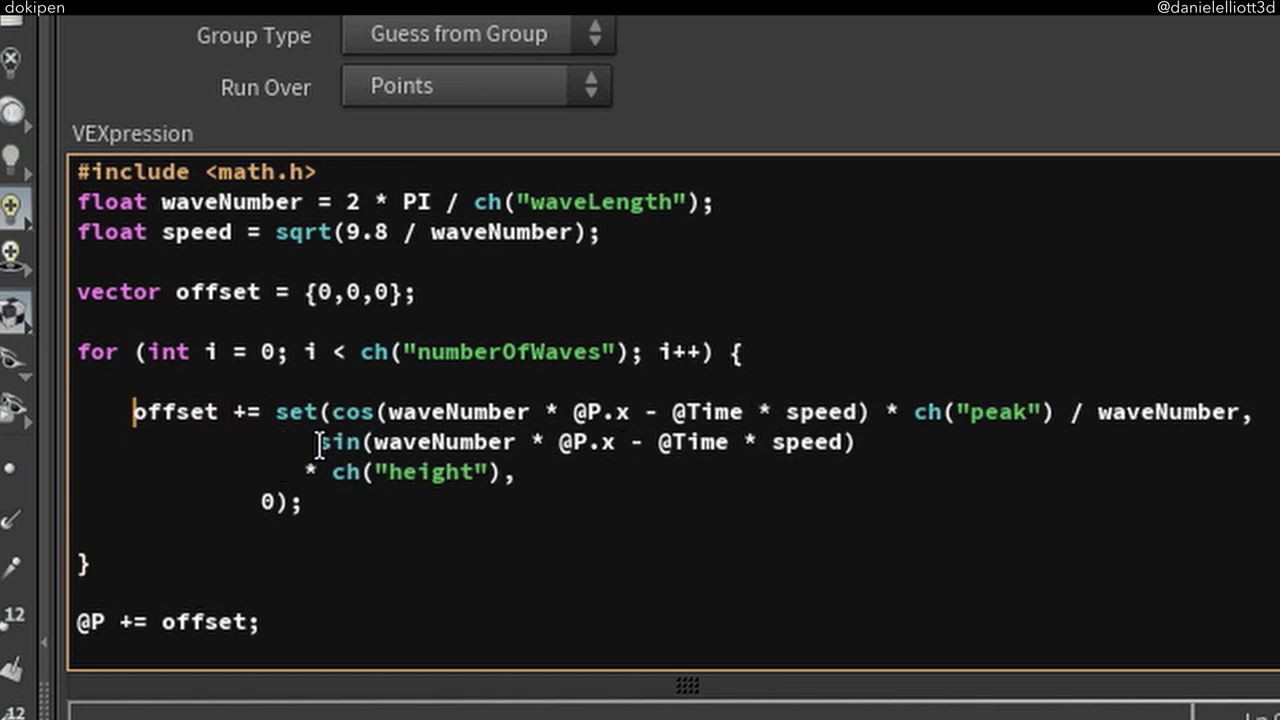
key("Down")
key("Home")
key("space")
key("Down")
key("Home")
key("Tab")
key("Tab")
key("Down")
key("Home")
key("Tab")
key("Tab")
key("BackSpace")
key("BackSpace")
left_click(268, 510)
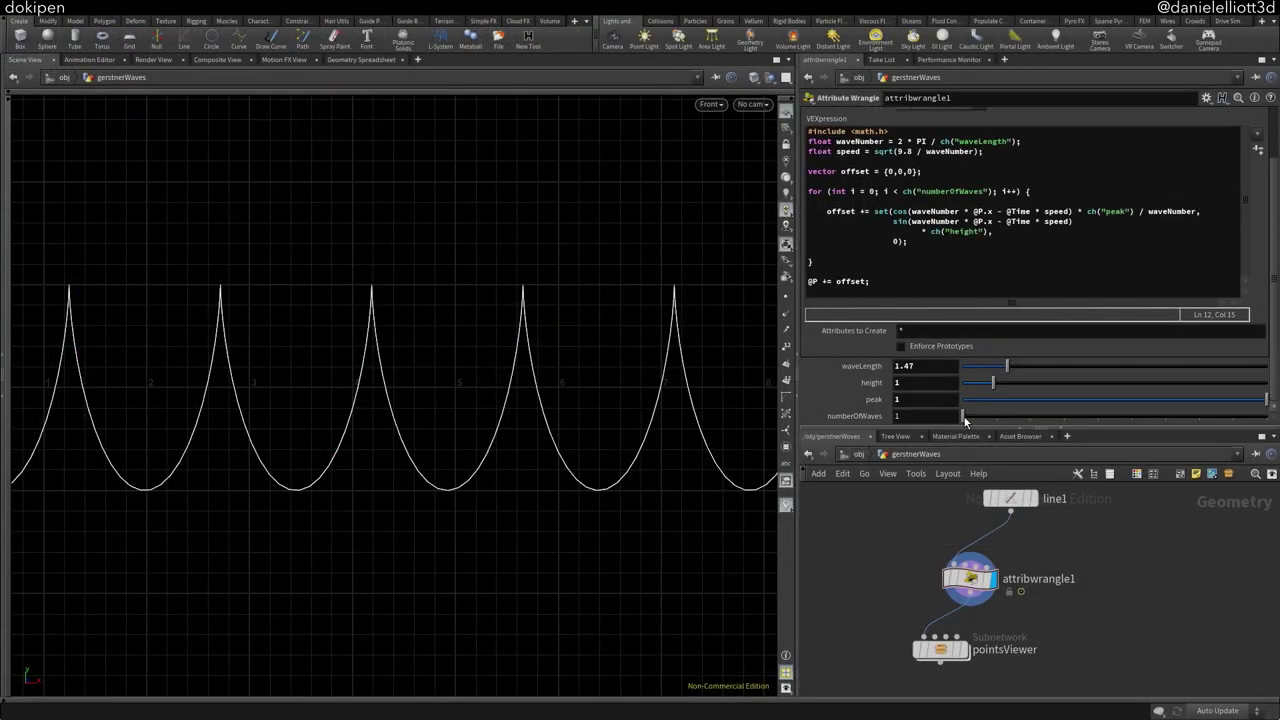
Set numberOfWaves to 2
left_click_drag(975, 420, 1005, 423)
scroll(440, 282, "down", 3)
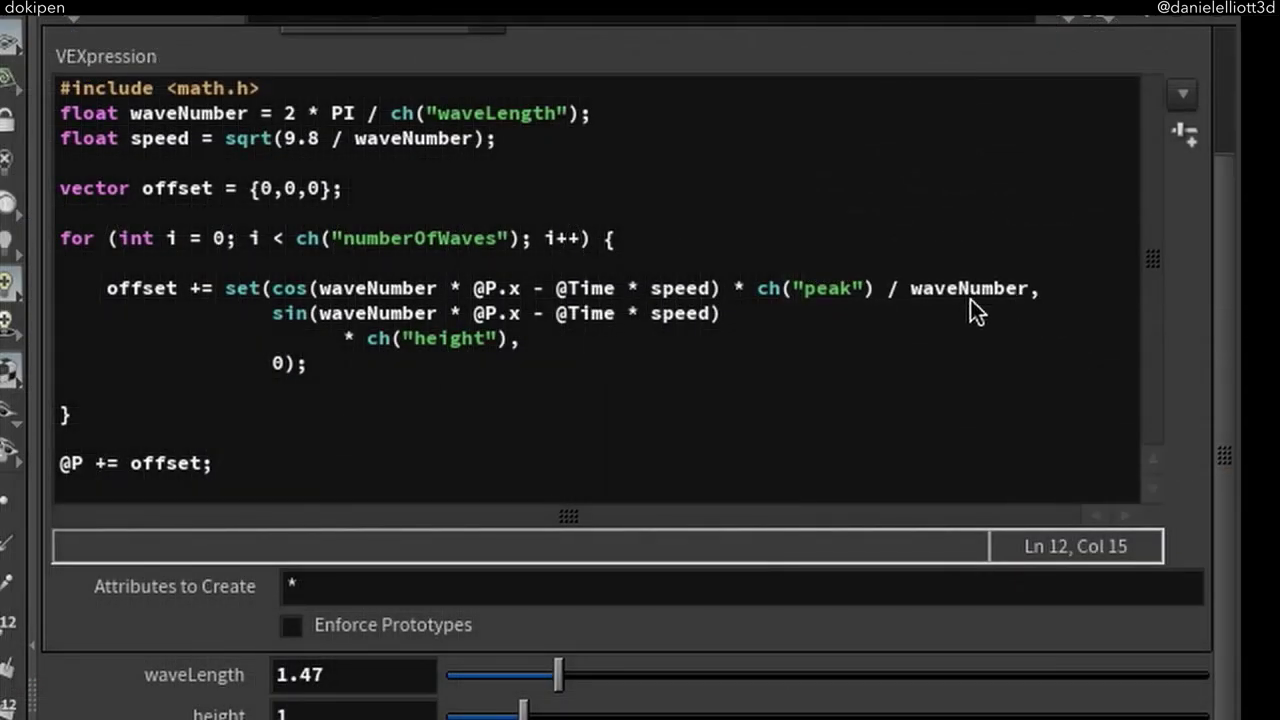
Change the cosine term's divisor to (waveNumber * ch("numberOfWaves"))
left_click(909, 284)
type("(")
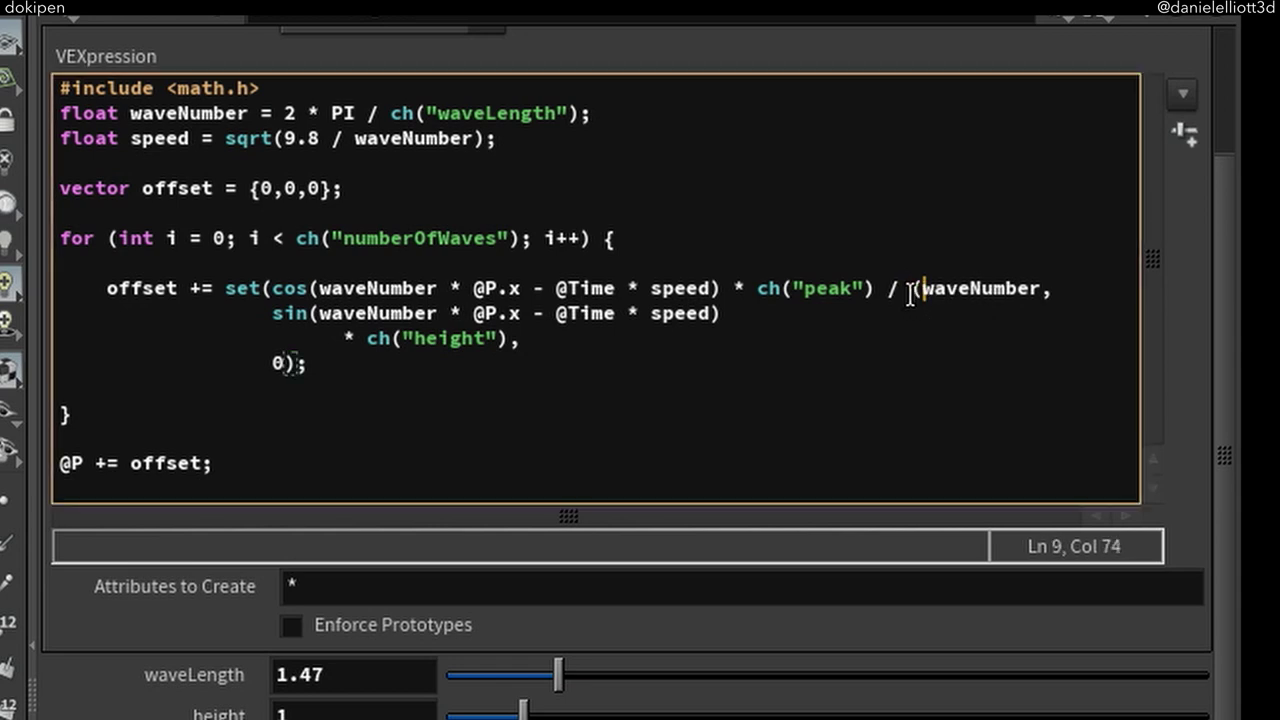
key("Right")
key("Right")
key("Right")
key("Right")
key("Right")
key("Right")
key("Right")
type("* ch(")
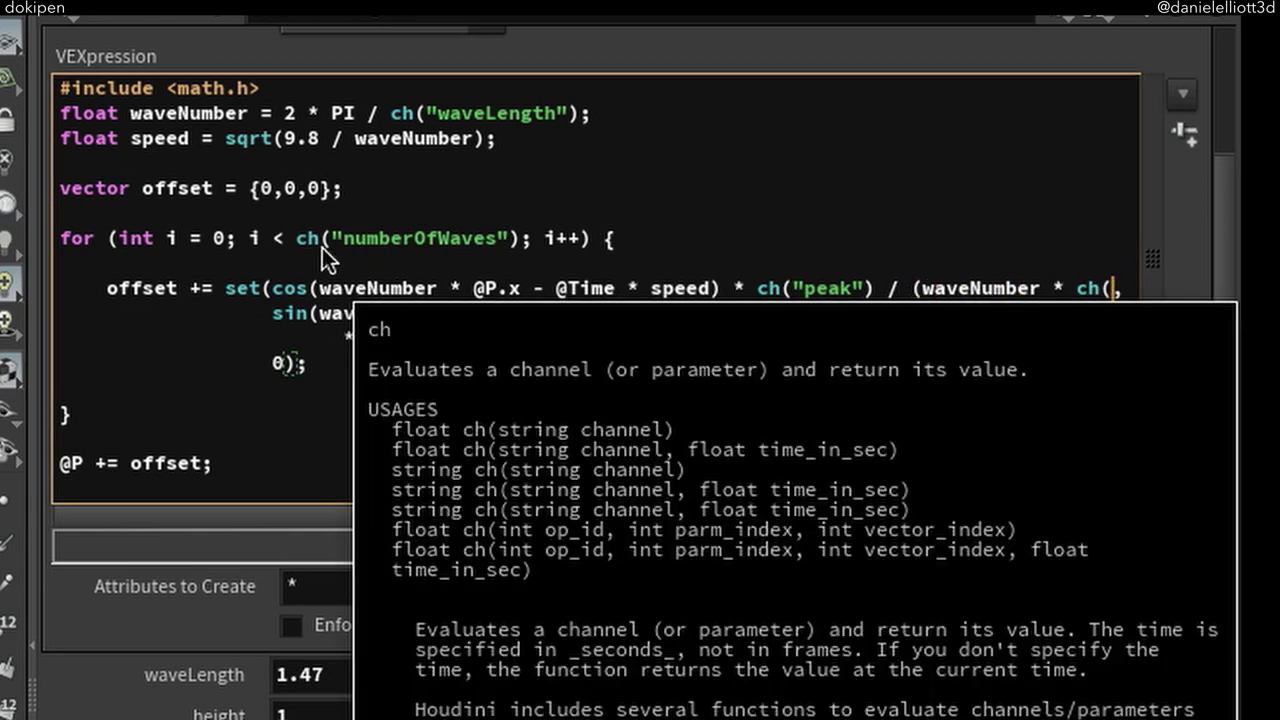
left_click_drag(330, 240, 516, 240)
left_click(1124, 289)
key("ctrl+v")
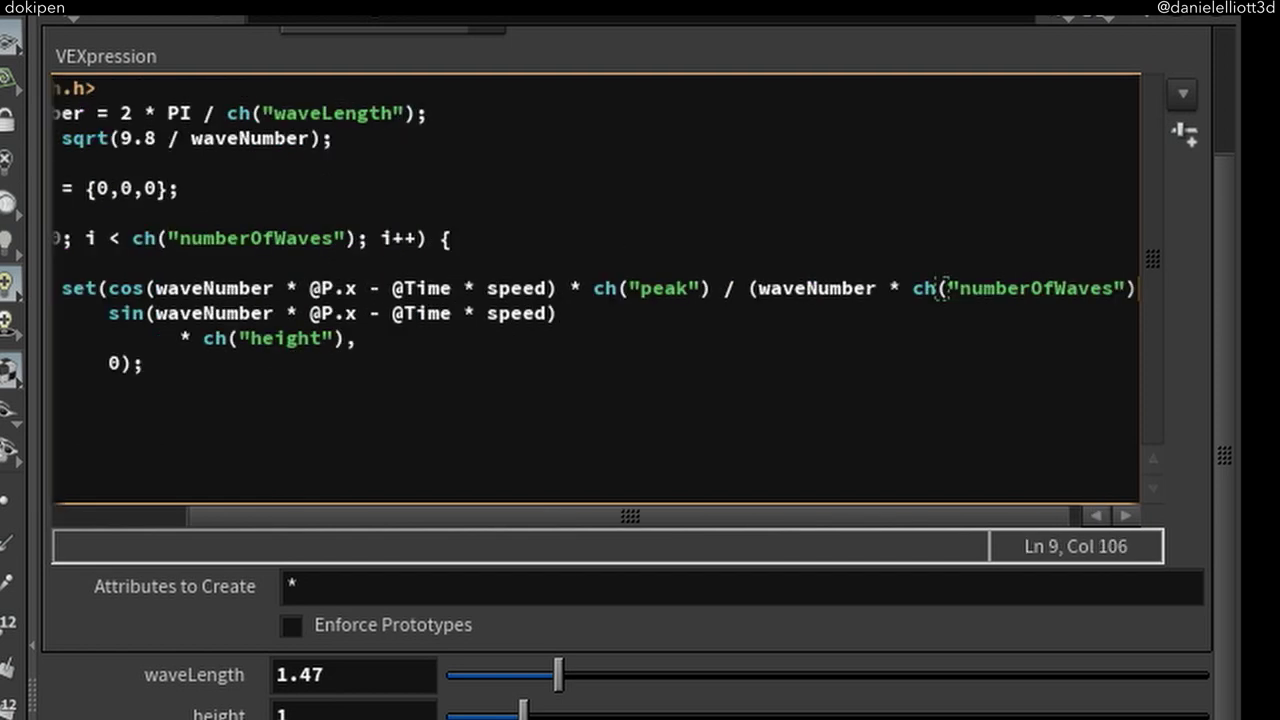
type("),")
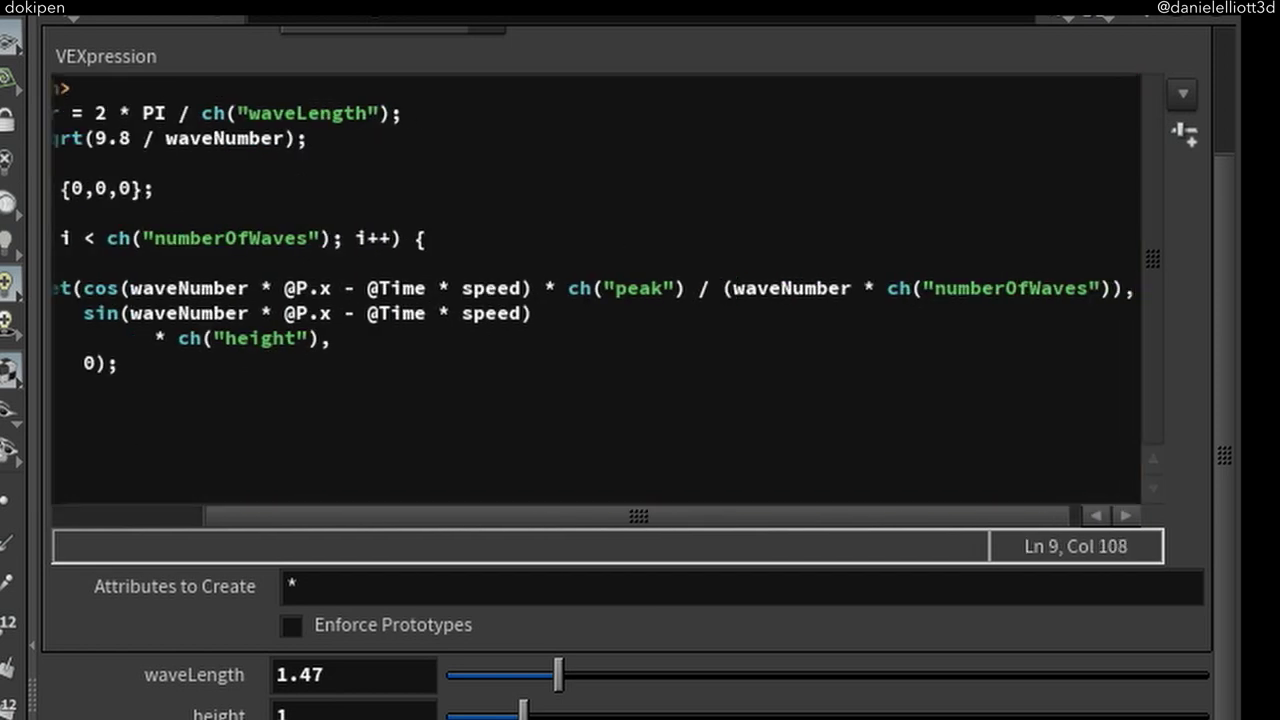
Move the peak expression into float q = ch("peak") / (waveNumber * ch("numberOfWaves")); at the start of the loop body
left_click_drag(321, 515, 170, 515)
left_click(214, 262)
key("Return")
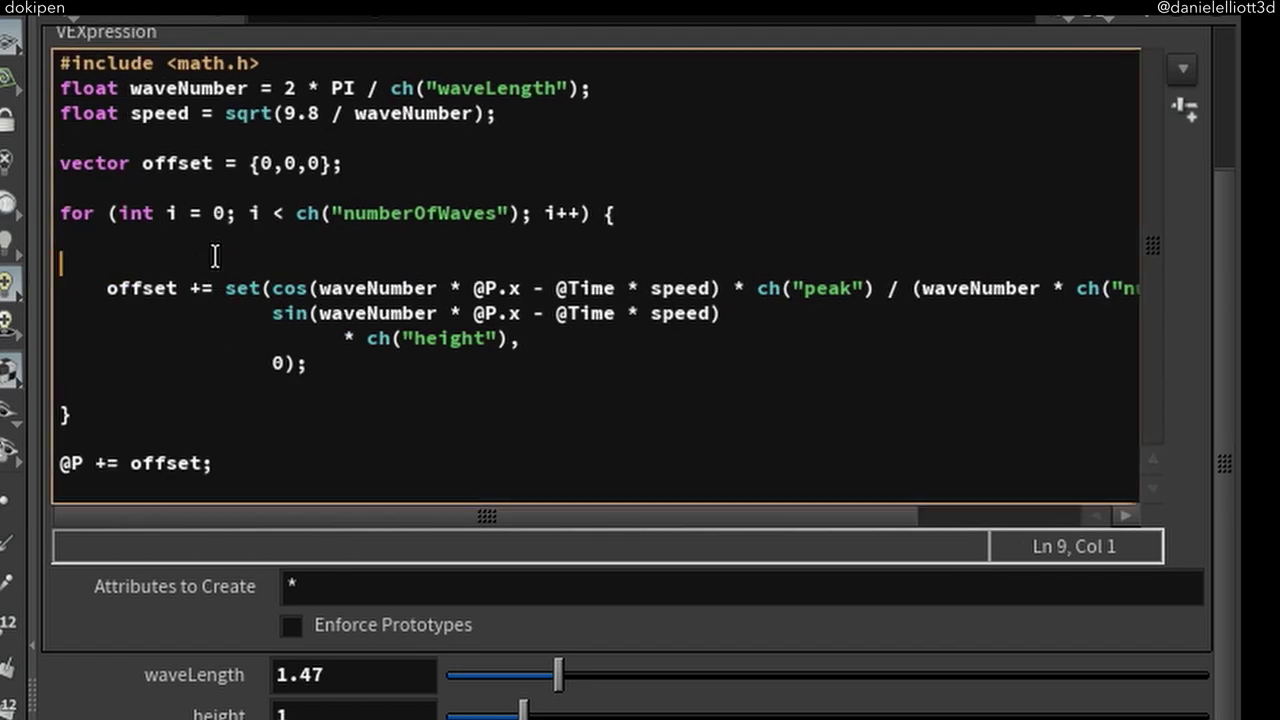
type("float ")
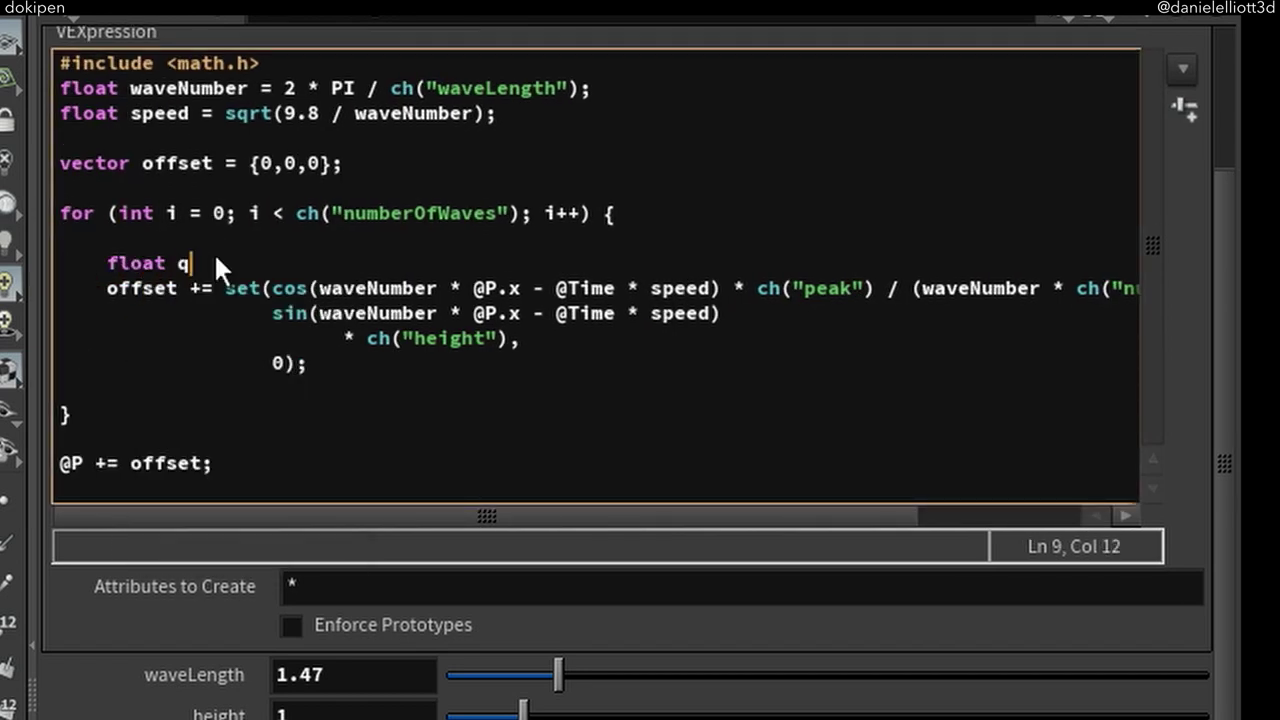
type("q =")
left_click_drag(757, 288, 1155, 295)
key("ctrl+x")
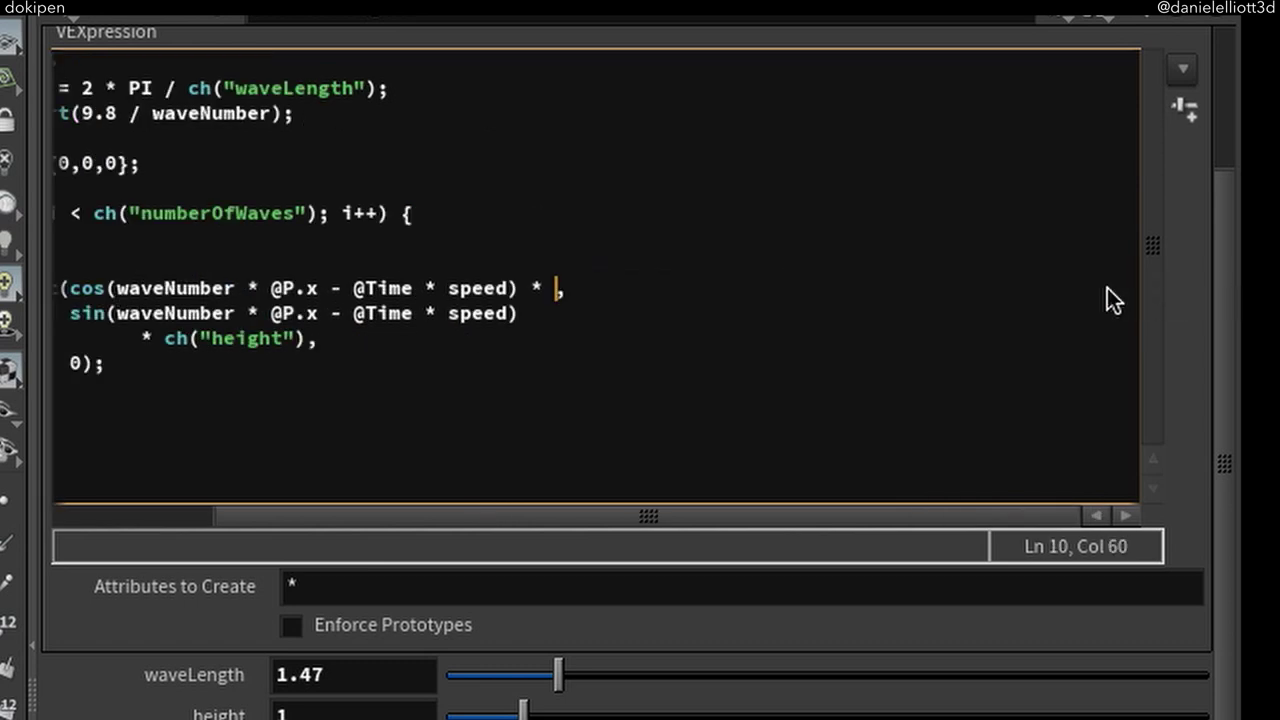
left_click(204, 259)
key("ctrl+v")
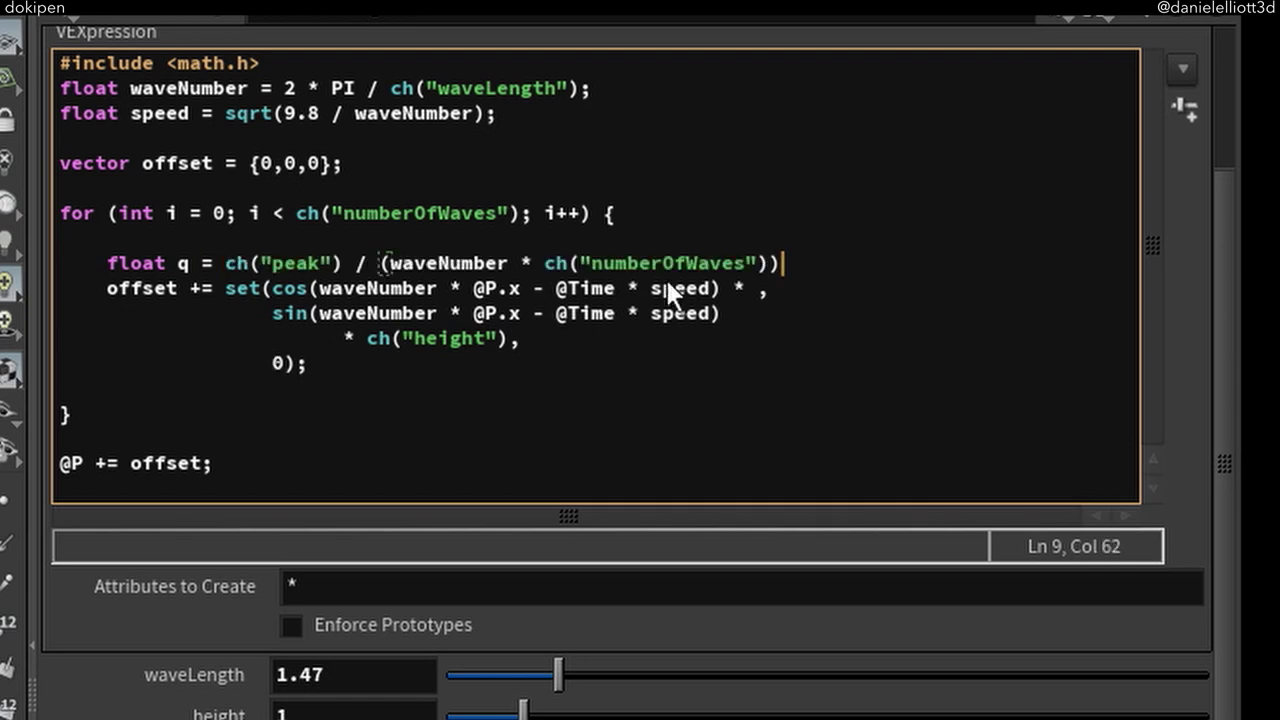
Multiply the cosine term in the offset expression by q
left_click(755, 288)
type("q")
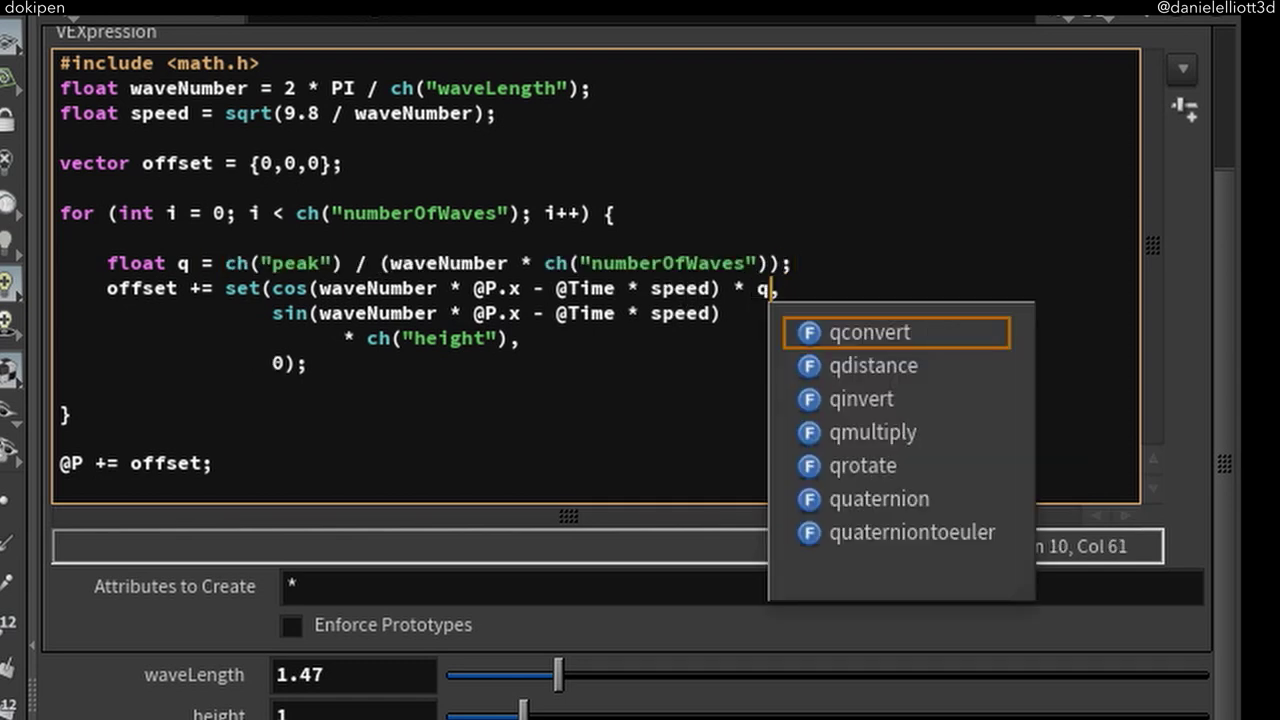
key("Escape")
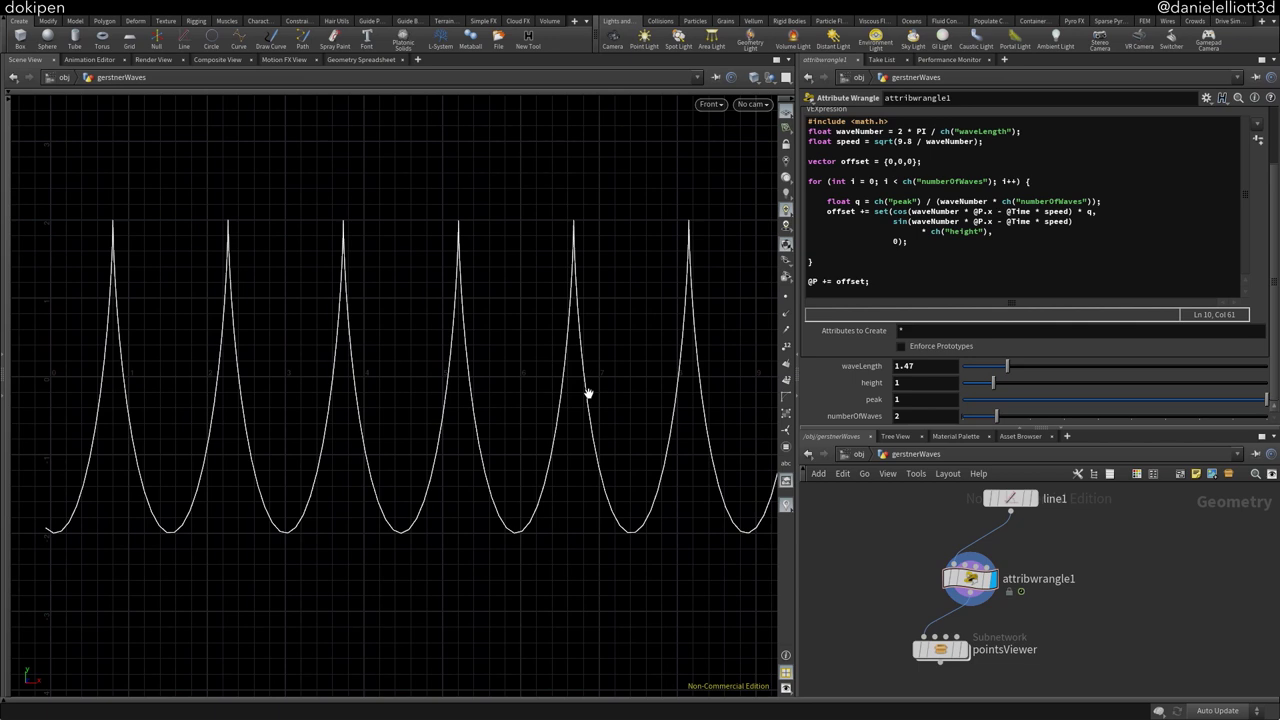
mouse_move(998, 419)
left_mouse_down()
mouse_move(1025, 419)
mouse_move(1006, 422)
left_mouse_up()
left_click(975, 580)
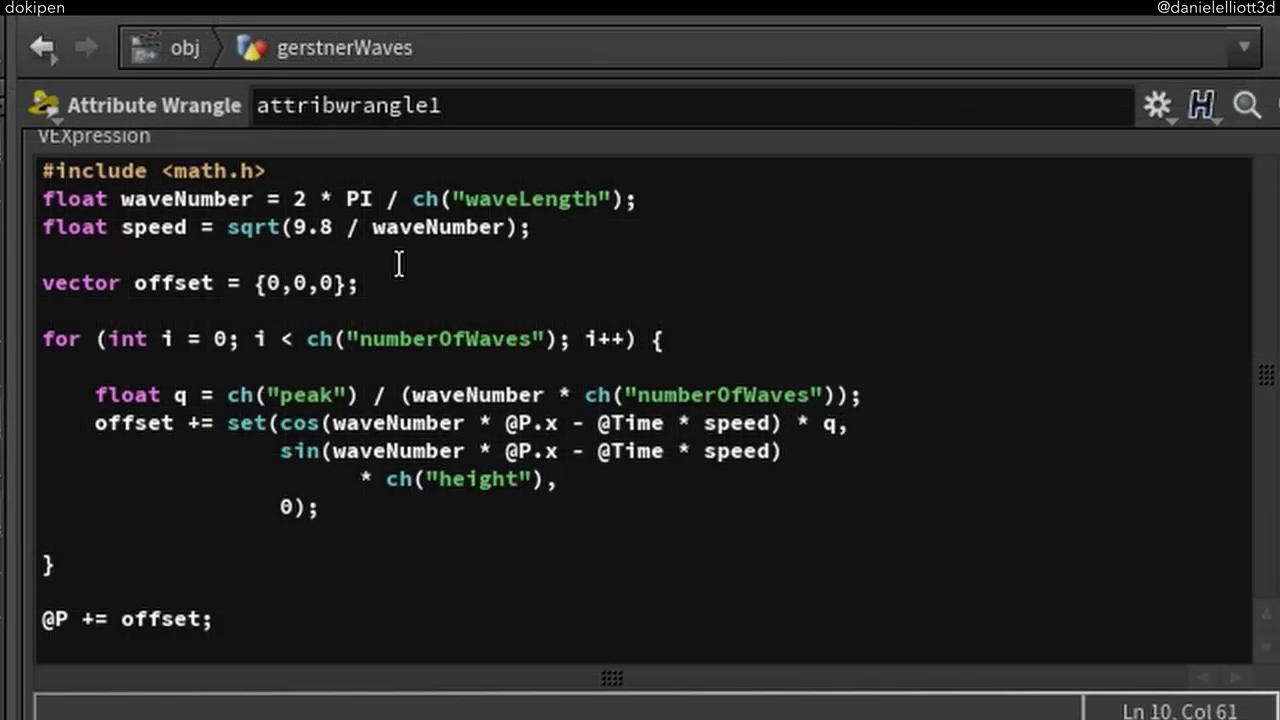
Declare float height = ch("height"); directly below the speed line
left_click(390, 281)
key("Up")
type("f")
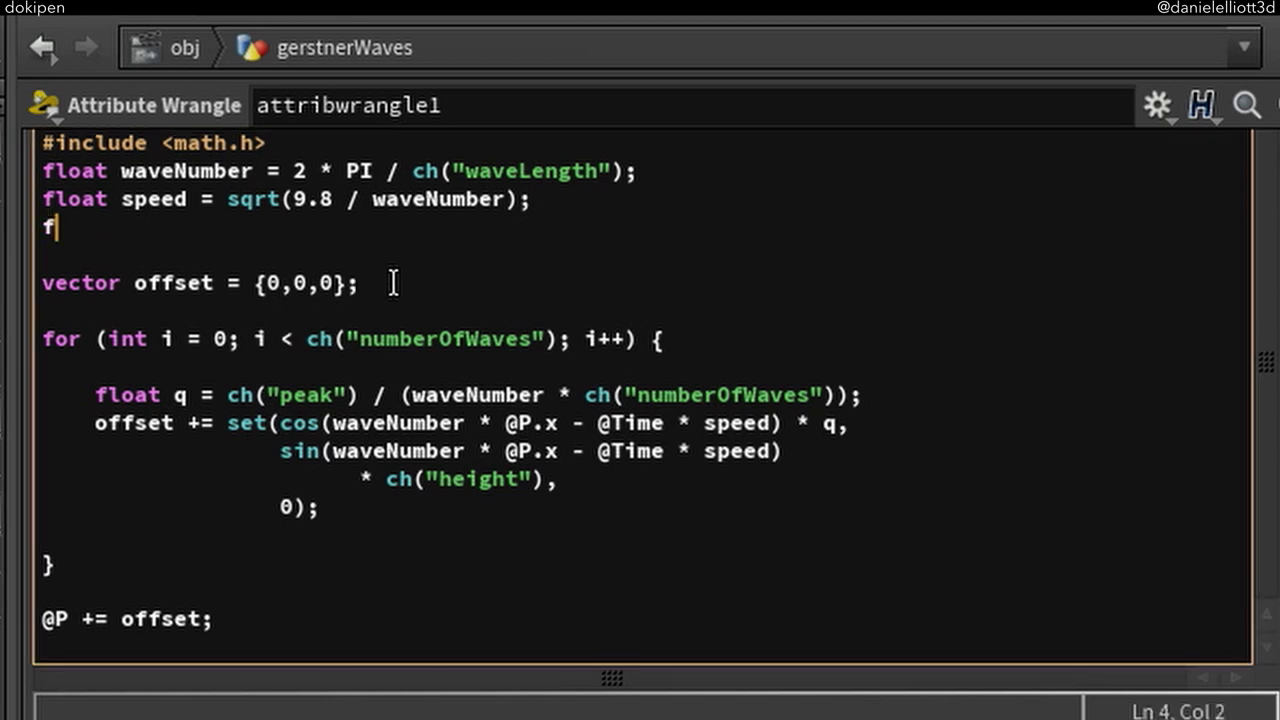
type("loat height =")
double_click(394, 479)
left_click(252, 228)
key("ctrl+v")
type(";")
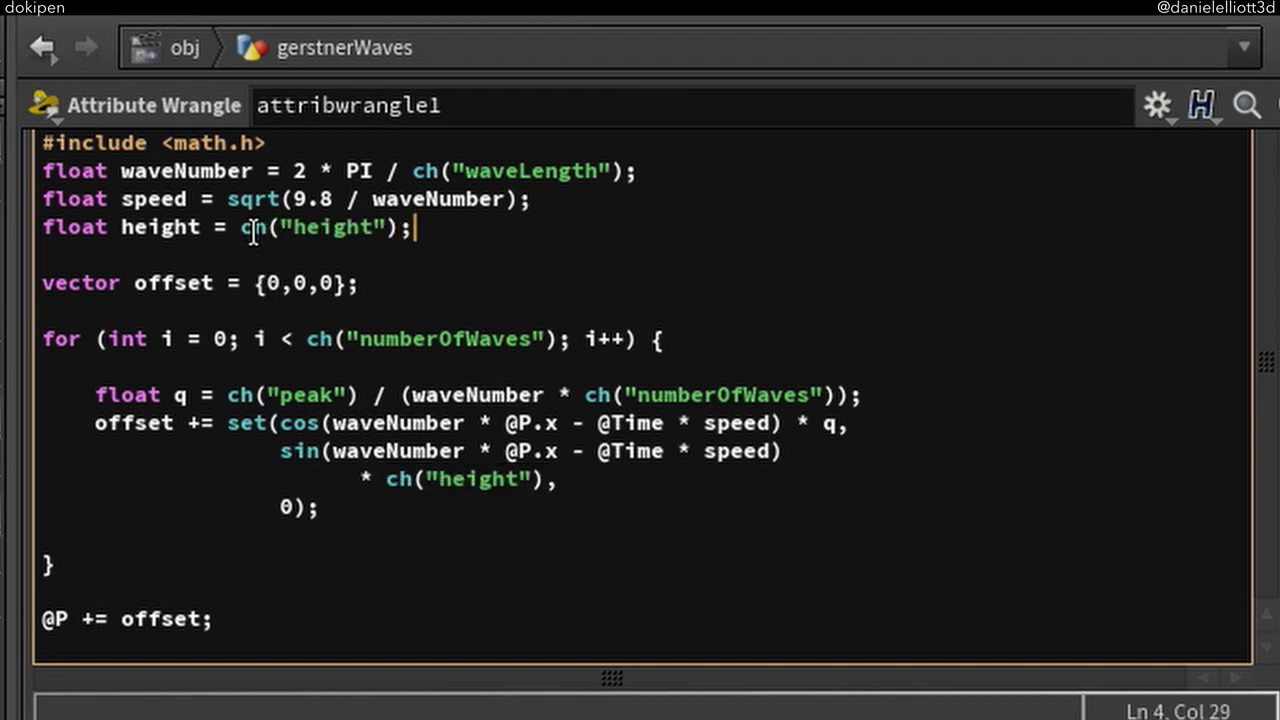
Replace ch("height") in the sine term with the height variable
left_click(386, 479)
left_click_drag(386, 479, 542, 479)
type("height")
Add height /= ch("ratio); as the last statement of the loop body, after a blank line
left_click(440, 503)
key("Return")
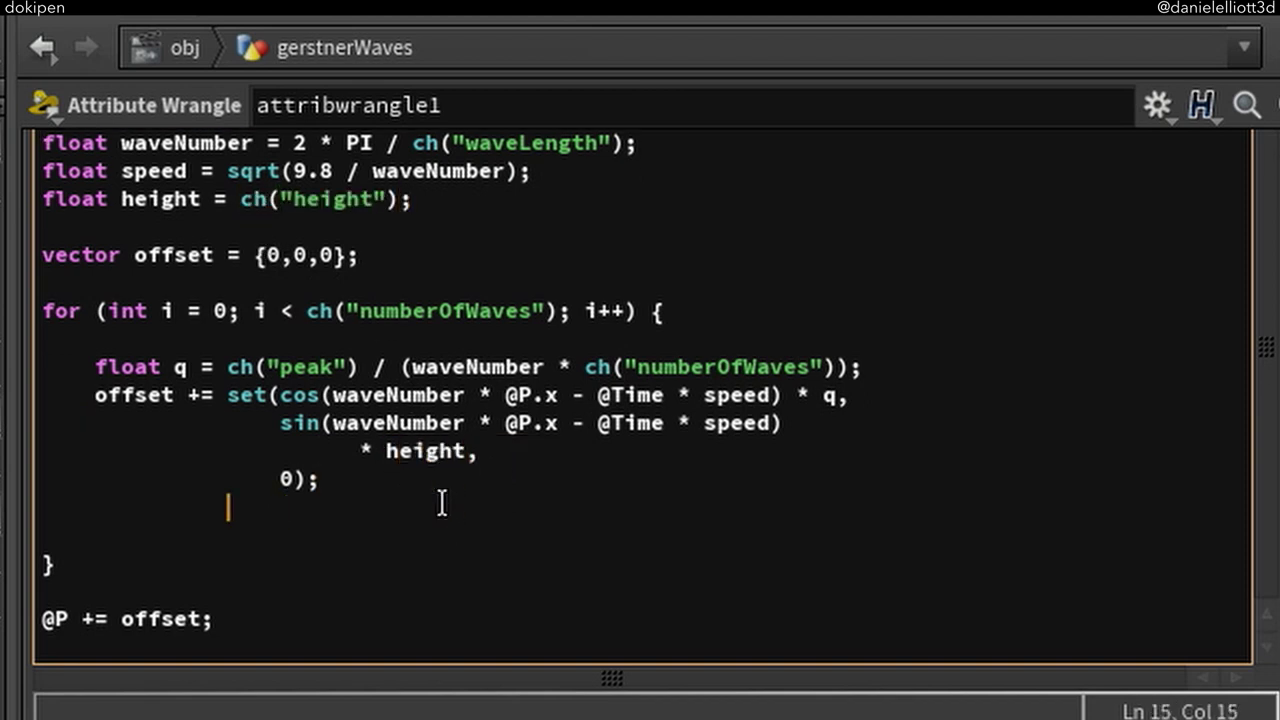
key("Return")
key("BackSpace")
key("BackSpace")
key("BackSpace")
type("height /= ch(\"ratio)")
type(";")
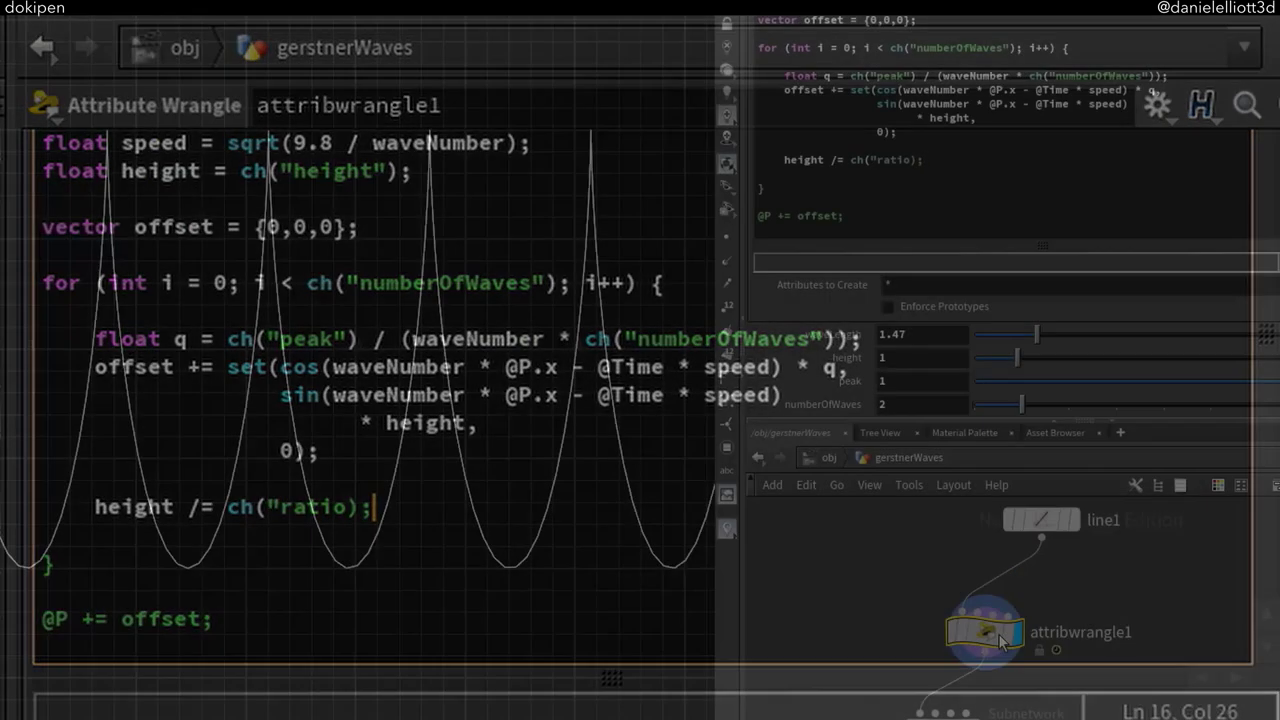
Add a float parameter with name and label ratio below numberOfWaves in attribwrangle1's parameter interface
right_click(1000, 700)
mouse_move(1057, 534)
left_click(1220, 635)
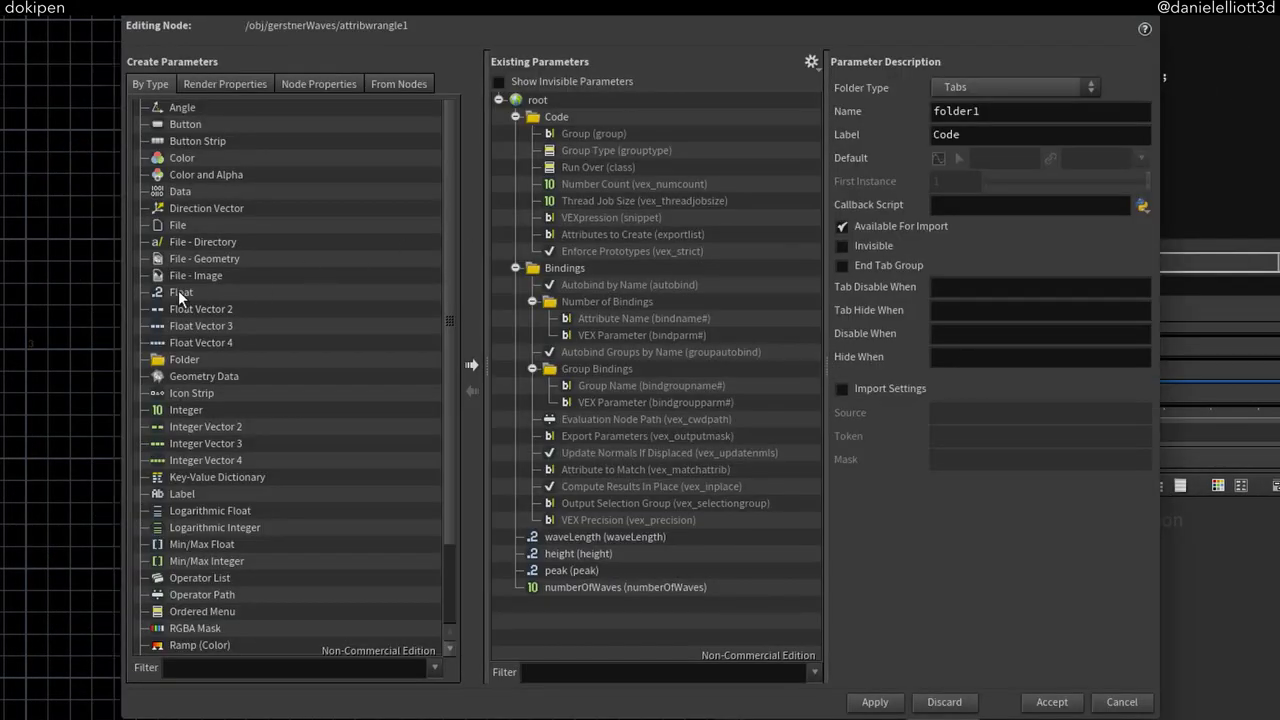
left_click_drag(181, 296, 621, 647)
double_click(1017, 108)
type("ratio")
key("Tab")
type("ratio")
key("Return")
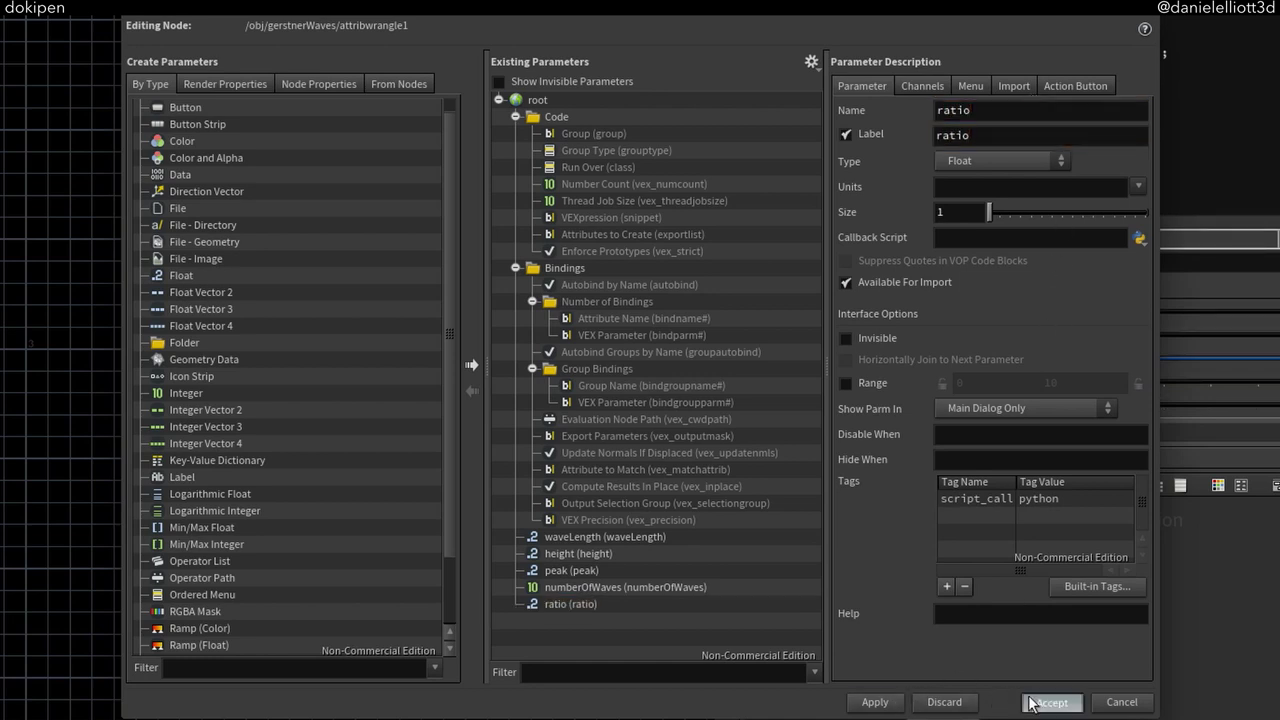
left_click(1052, 701)
Add the missing quote so the loop's last statement reads height /= ch("ratio"); and set ratio to 1.05
left_click_drag(640, 586, 720, 681)
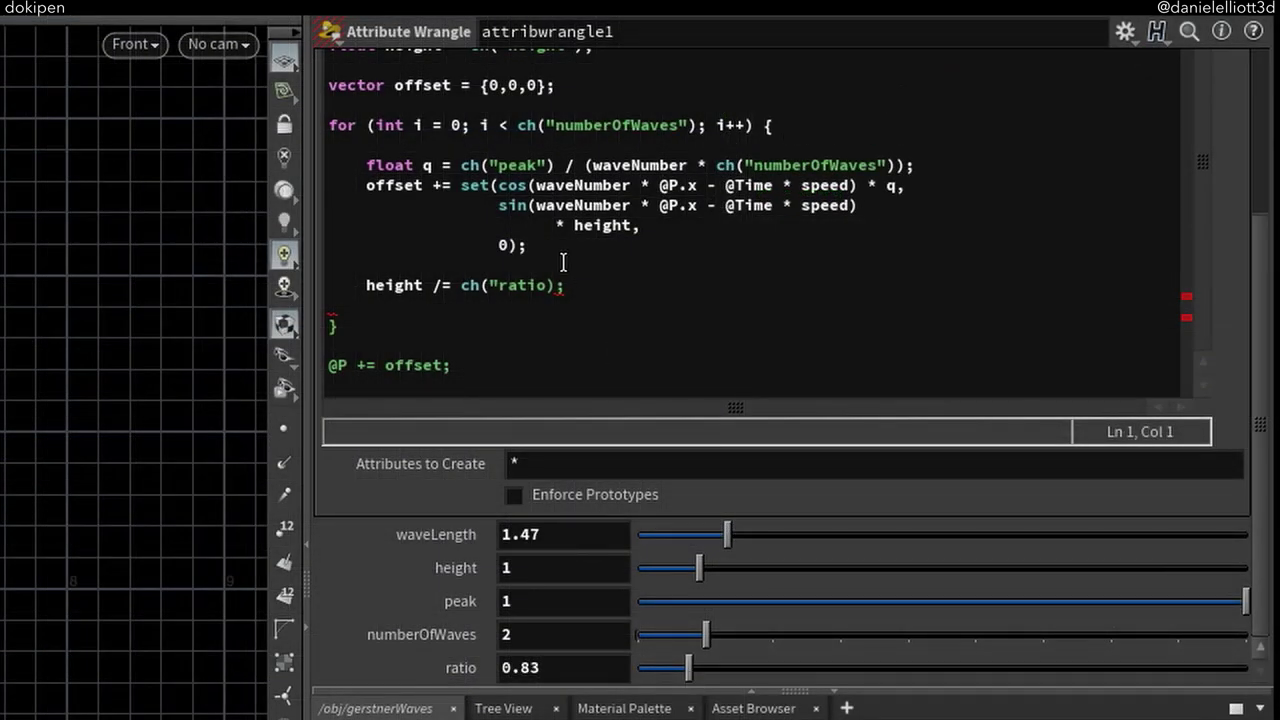
left_click(550, 285)
type("\"ratio\");")
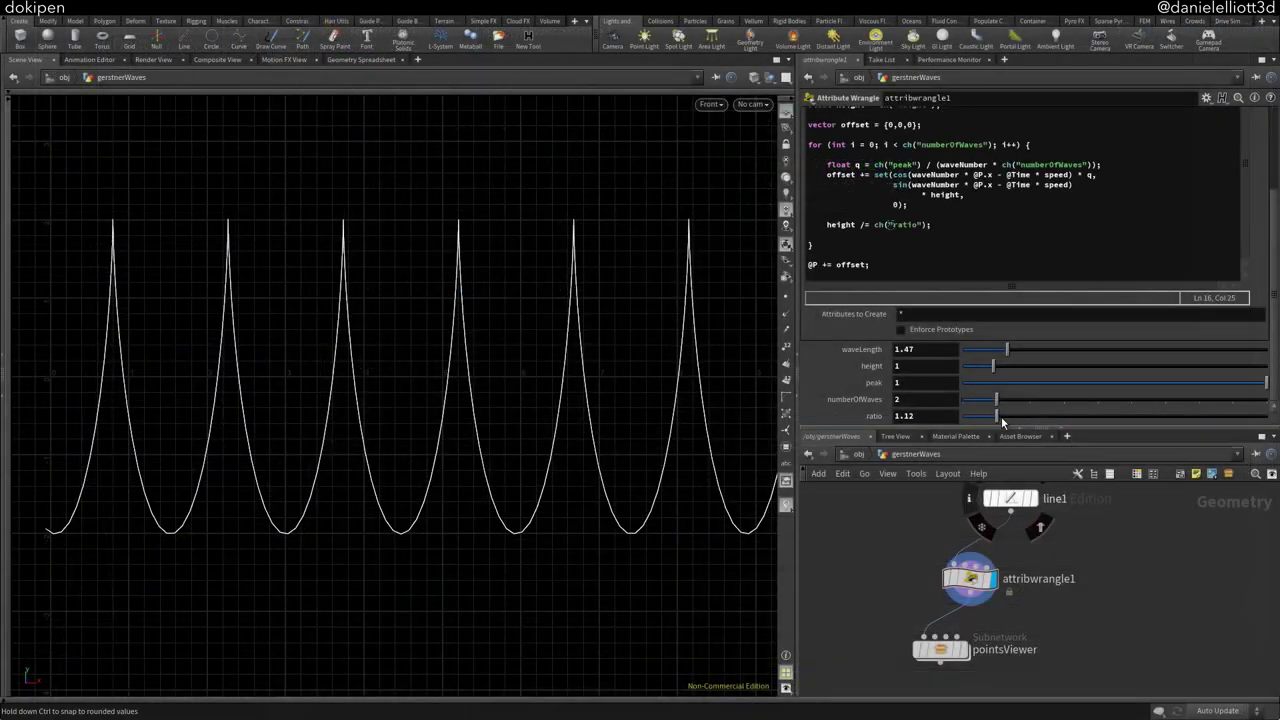
mouse_move(1003, 422)
left_mouse_down()
mouse_move(1018, 419)
mouse_move(995, 424)
left_mouse_up()
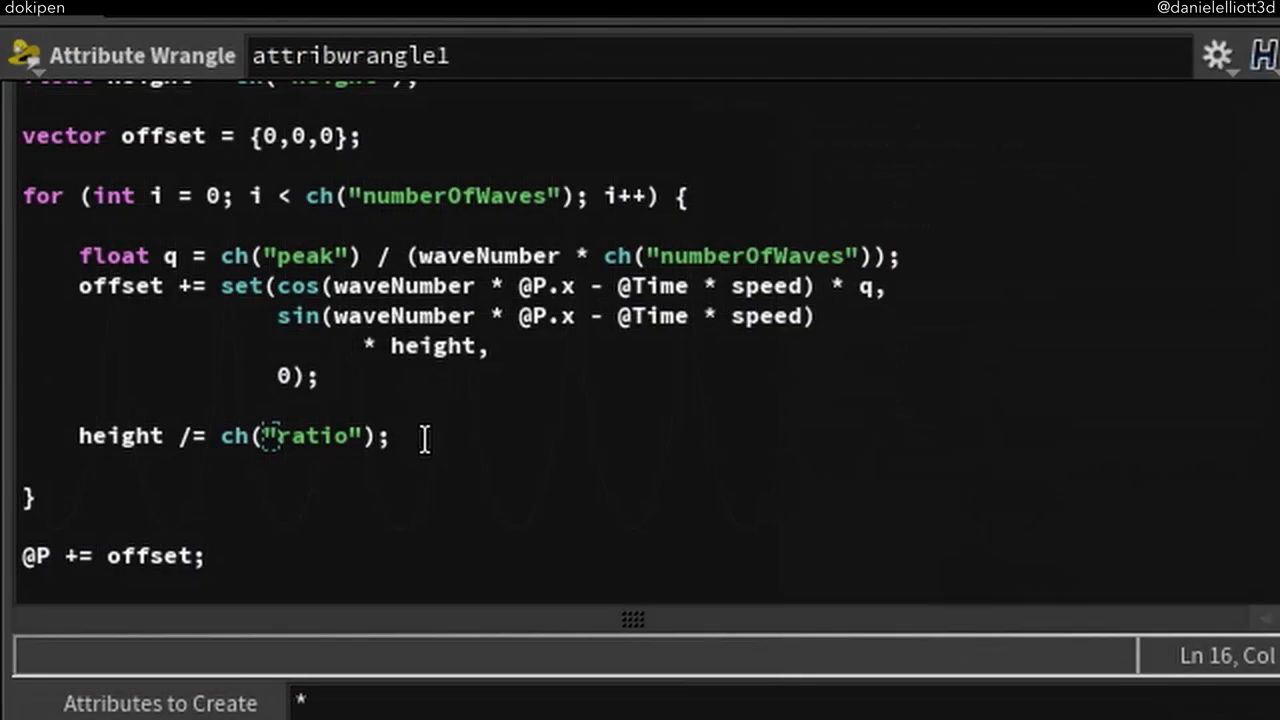
Add waveNumber *= ch("ratio"); on the line below the height /= statement
left_click(437, 437)
key("Return")
type("waveNumber *= ch(\"ratio\");")
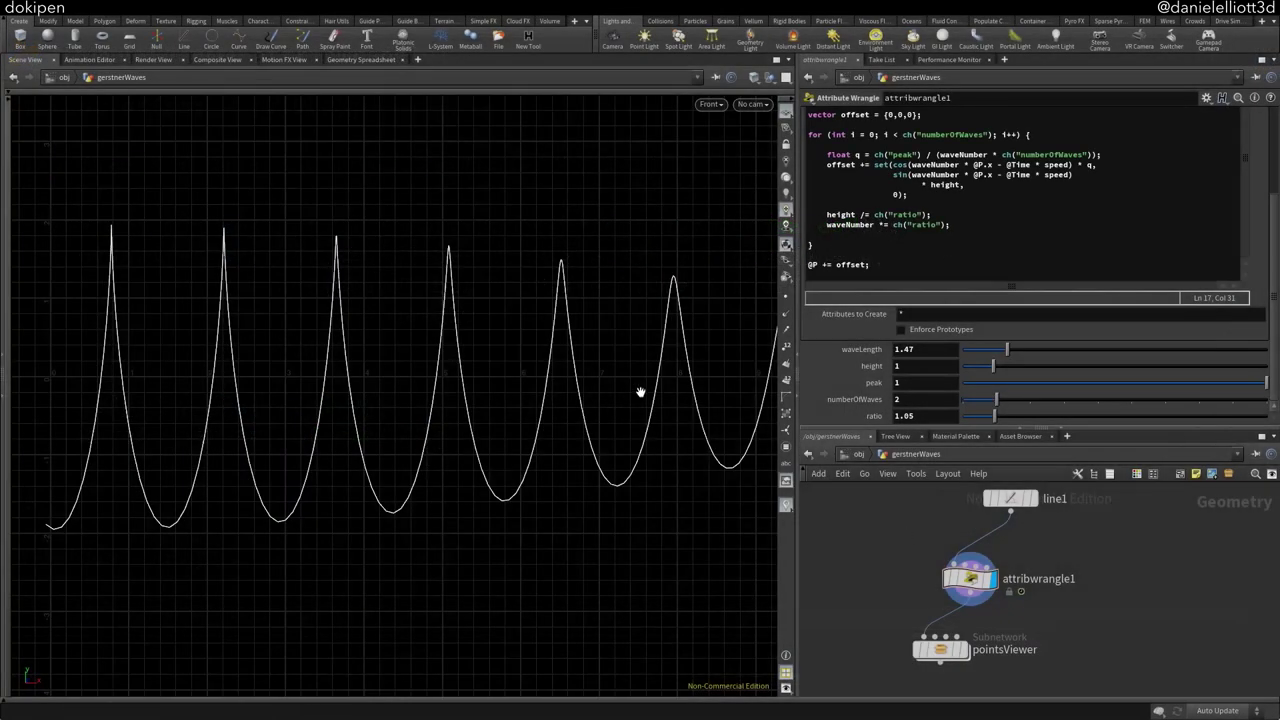
Raise the wrangle's ratio parameter to 1.37
scroll(640, 392, "down", 2)
mouse_move(995, 415)
left_mouse_down()
mouse_move(980, 416)
mouse_move(1004, 416)
left_mouse_up()
middle_click_drag(952, 416, 952, 420)
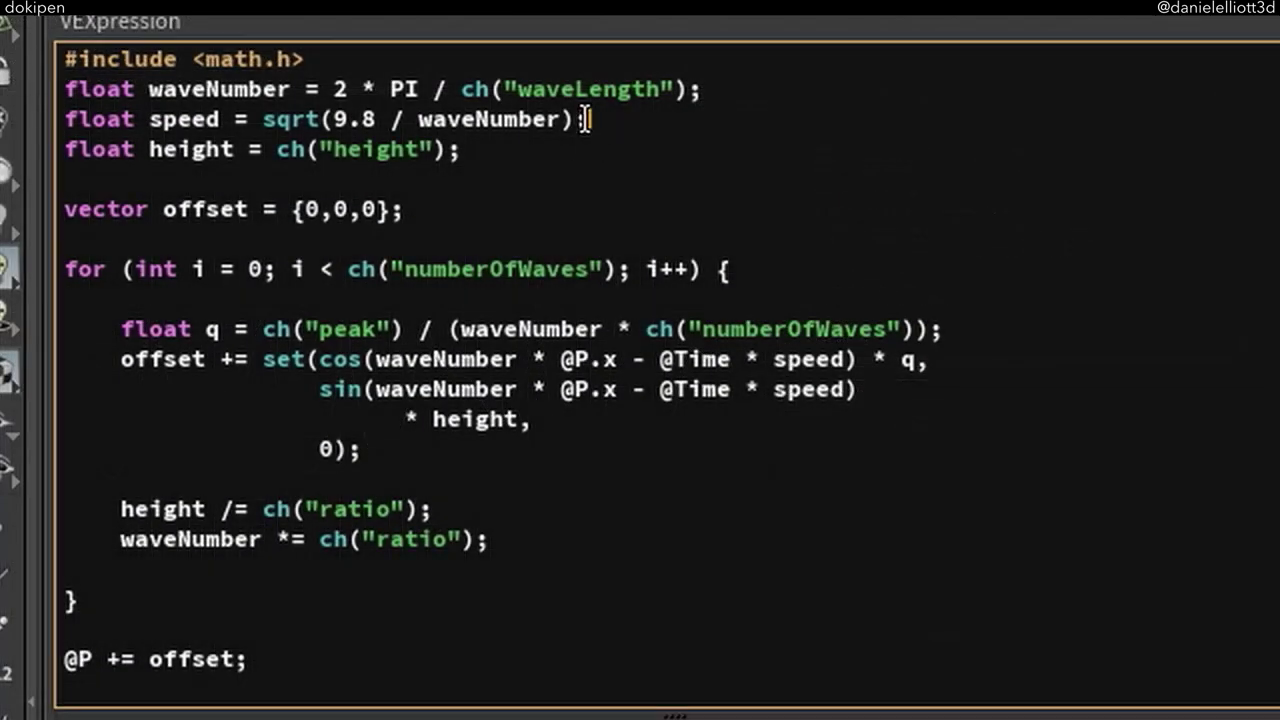
Move the line float speed = sqrt(9.8 / waveNumber); to the start of the for loop body and indent it
left_click_drag(587, 119, 64, 119)
key("ctrl+c")
key("BackSpace")
left_click(760, 272)
key("Return")
key("ctrl+v")
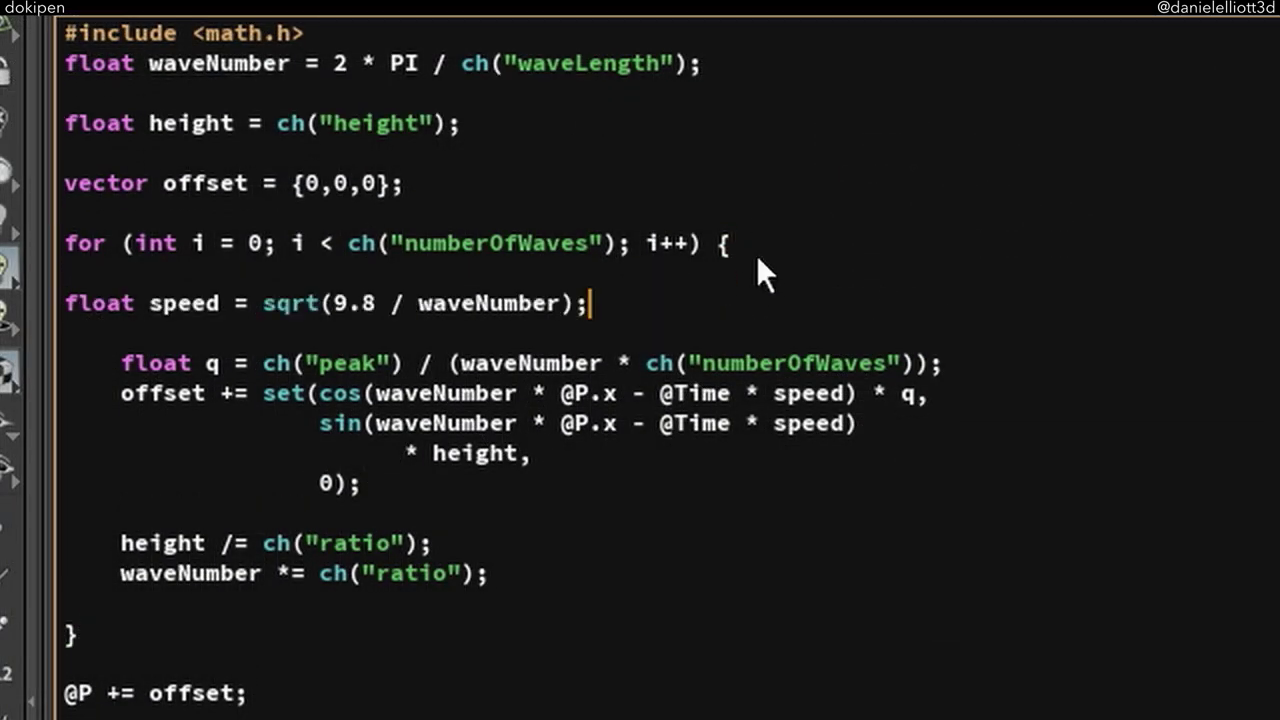
left_click(64, 299)
key("Tab")
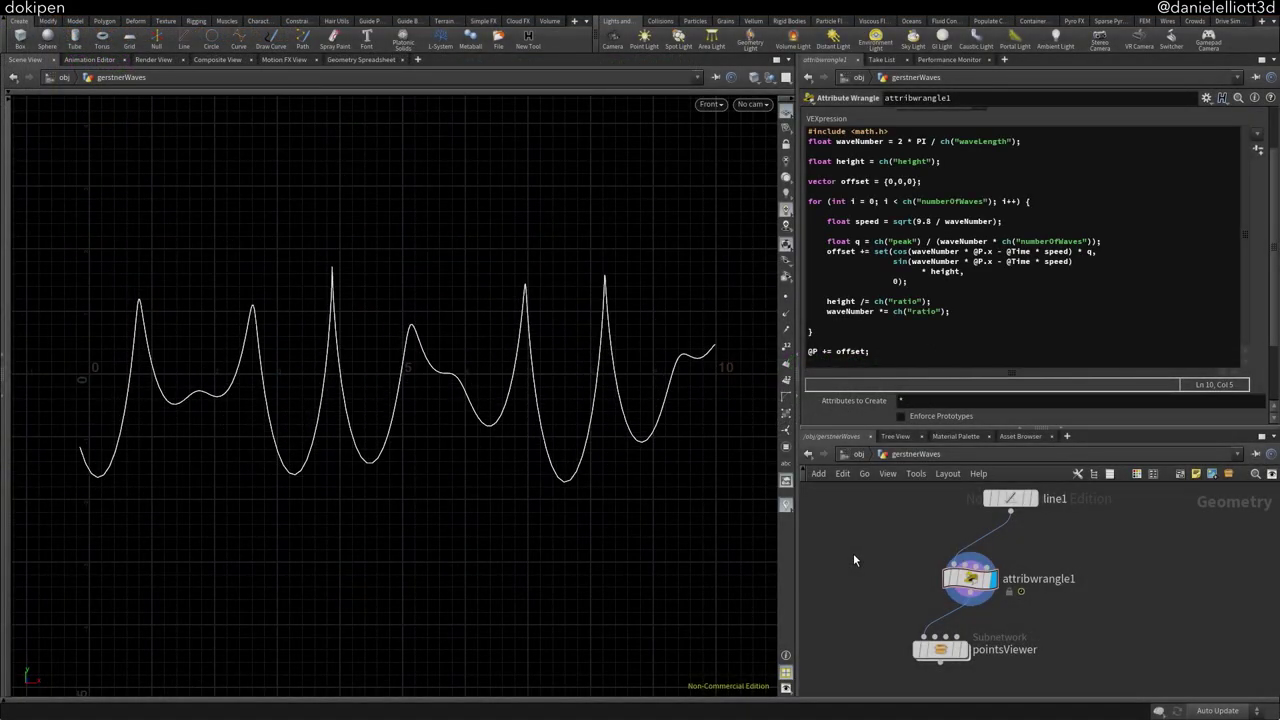
Set numberOfWaves to 5, ratio to 1.93 and height to 0.18 on the wrangle
left_click(1257, 148)
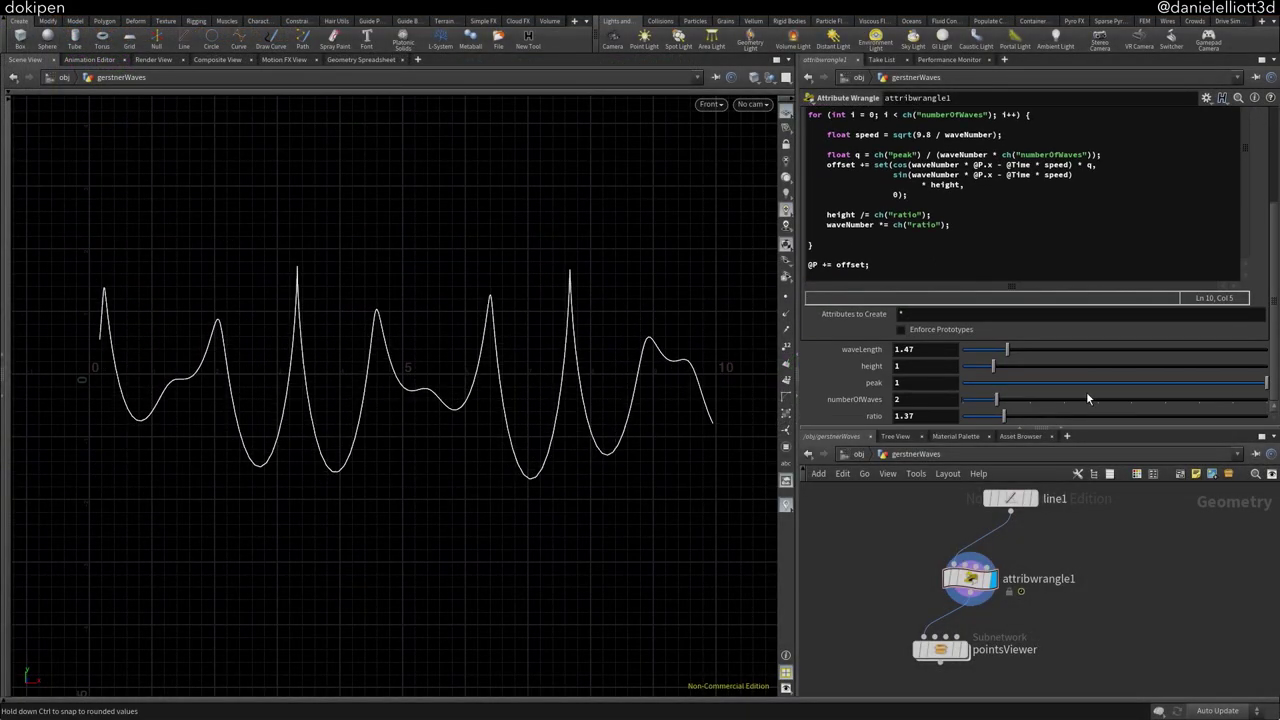
left_click_drag(998, 400, 1049, 397)
left_click(1020, 416)
left_click_drag(1064, 396, 1087, 401)
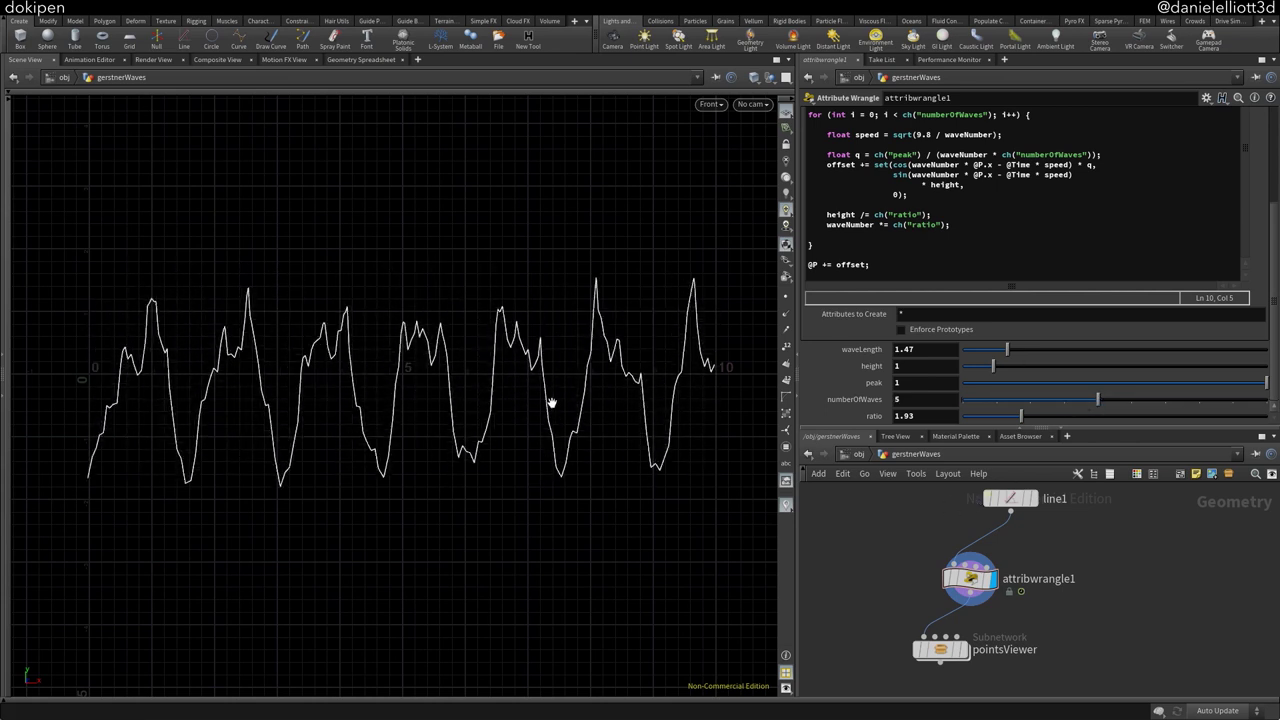
left_click_drag(993, 366, 968, 369)
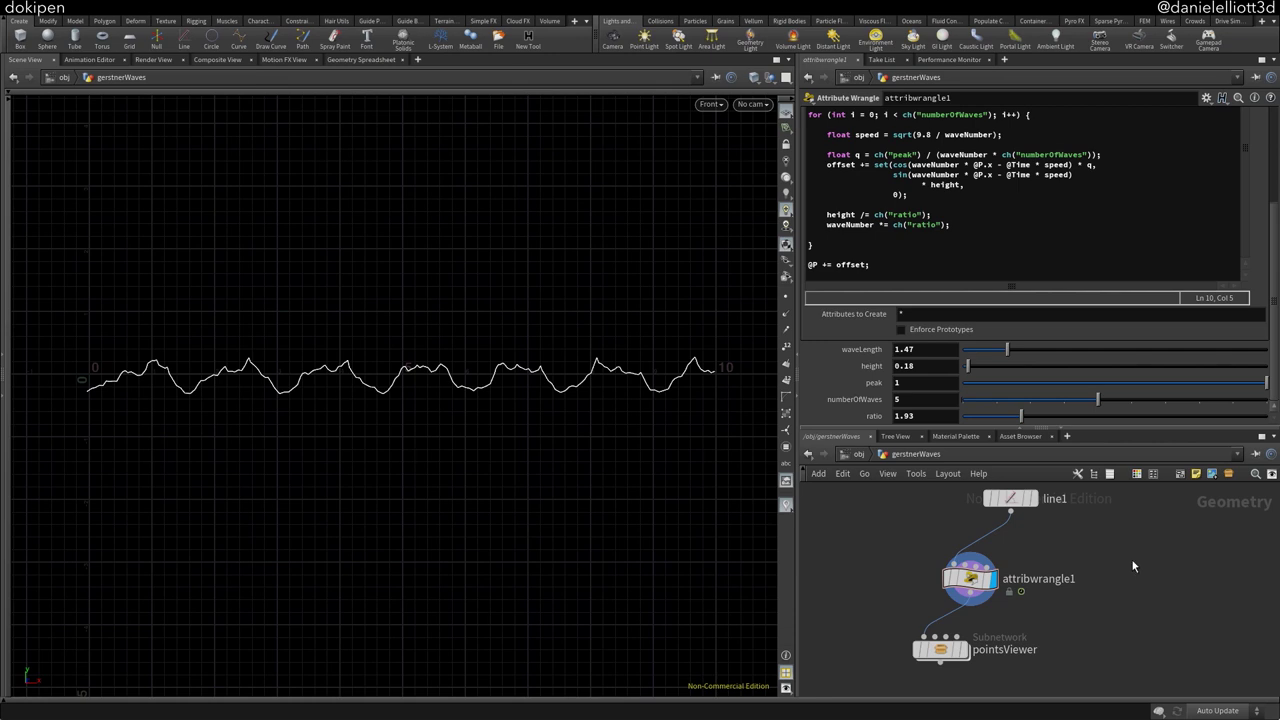
Add a Grid node with 100 rows and 100 columns and connect it to attribwrangle1's first input in place of line1
middle_click_drag(1134, 550, 1078, 566)
key("Tab")
type("gri")
key("Return")
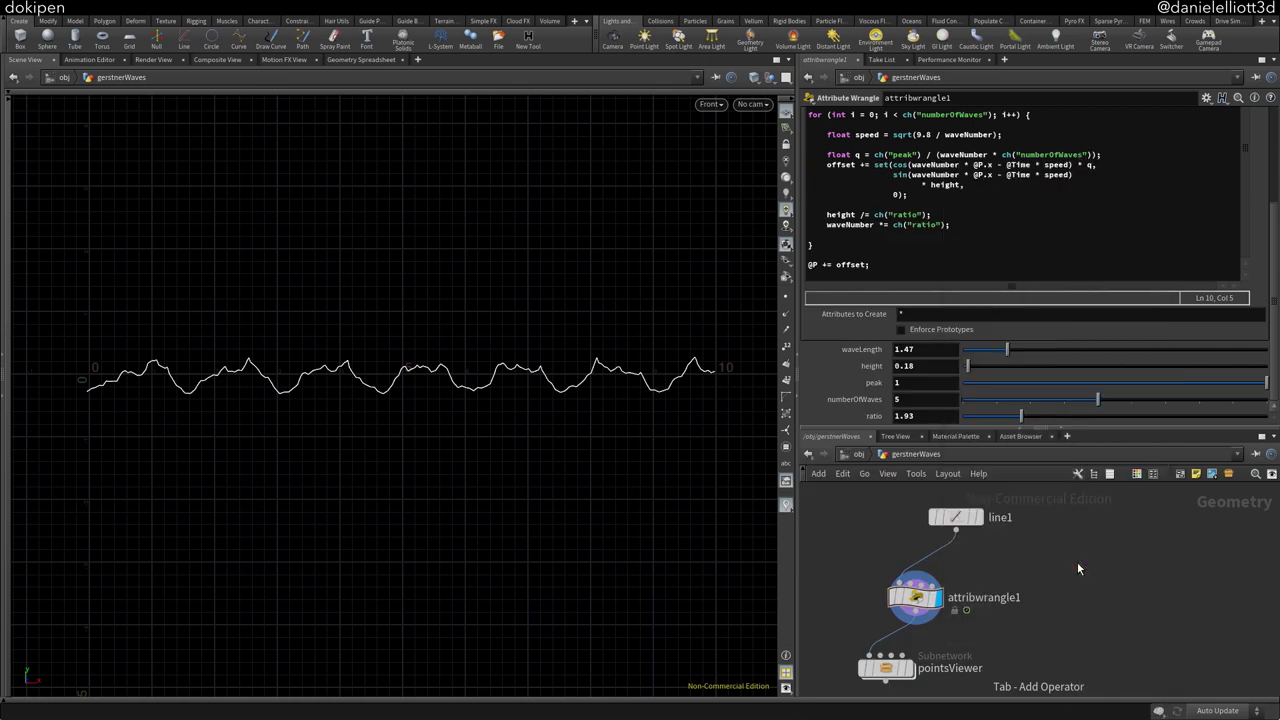
left_click(1077, 562)
type("0")
key("Tab")
type("0")
key("Return")
left_click(1077, 576)
left_click(880, 582)
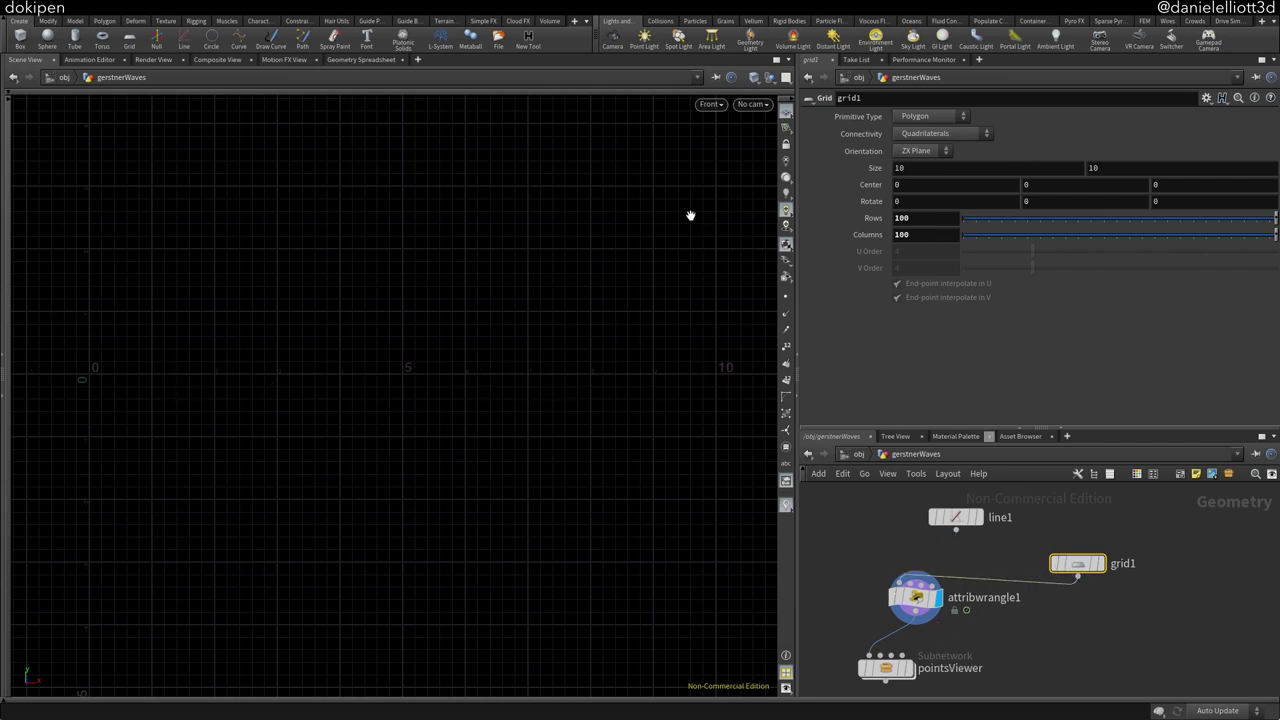
Switch the viewport to a perspective view and examine the deformed grid from an angle
left_click(710, 104)
mouse_move(722, 131)
left_click(820, 132)
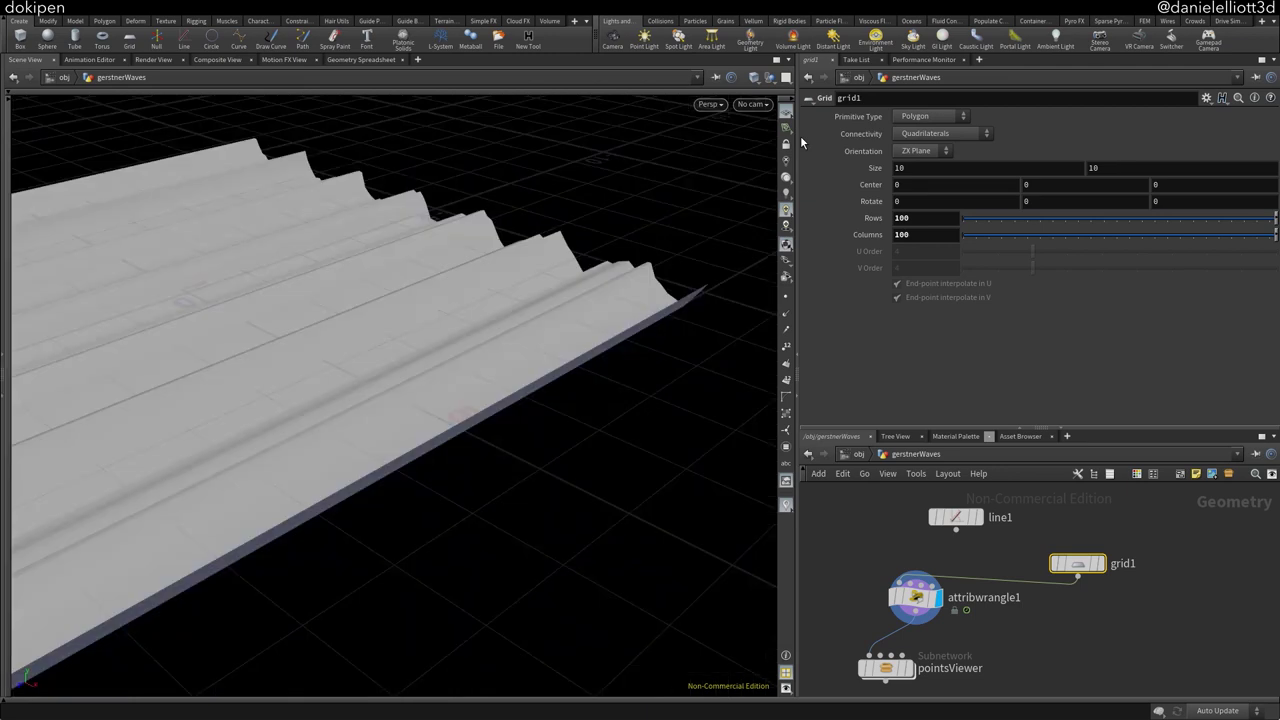
left_click_drag(569, 308, 629, 317)
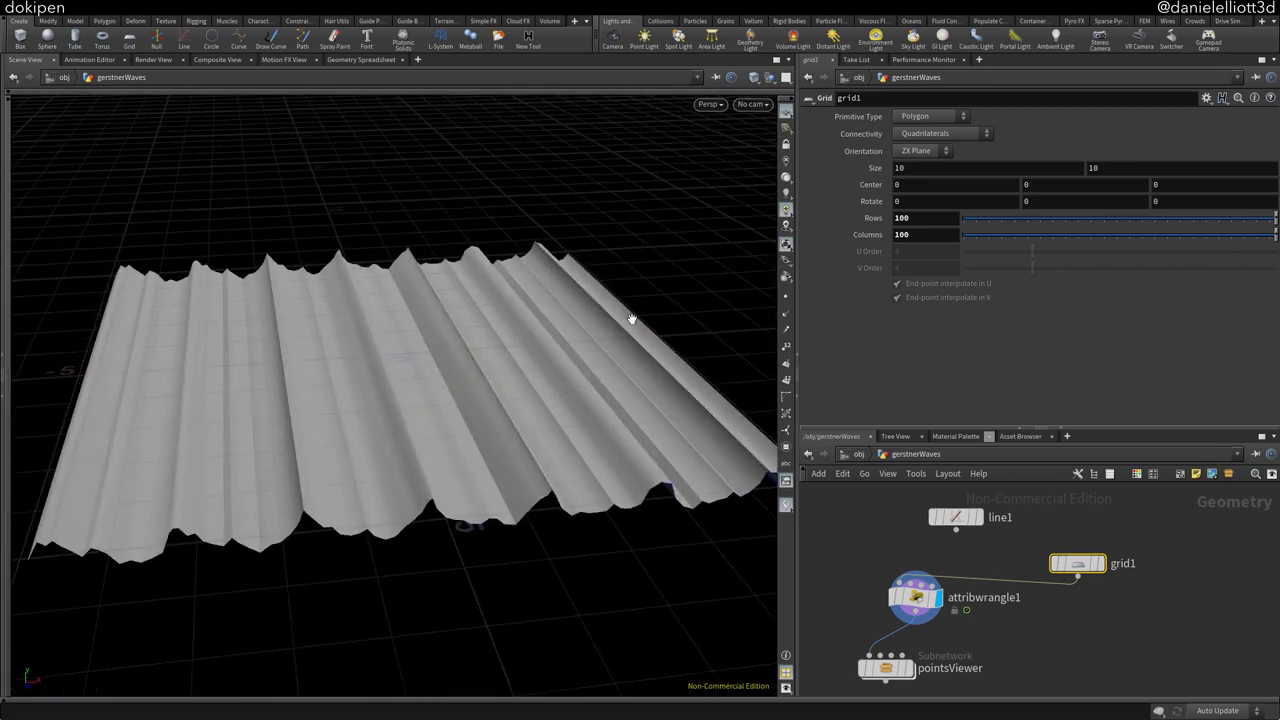
Set attribwrangle1's numberOfWaves to 3 and waveLength to 2.85
left_click(915, 598)
left_click_drag(1098, 399, 1046, 397)
left_click_drag(1007, 349, 1049, 349)
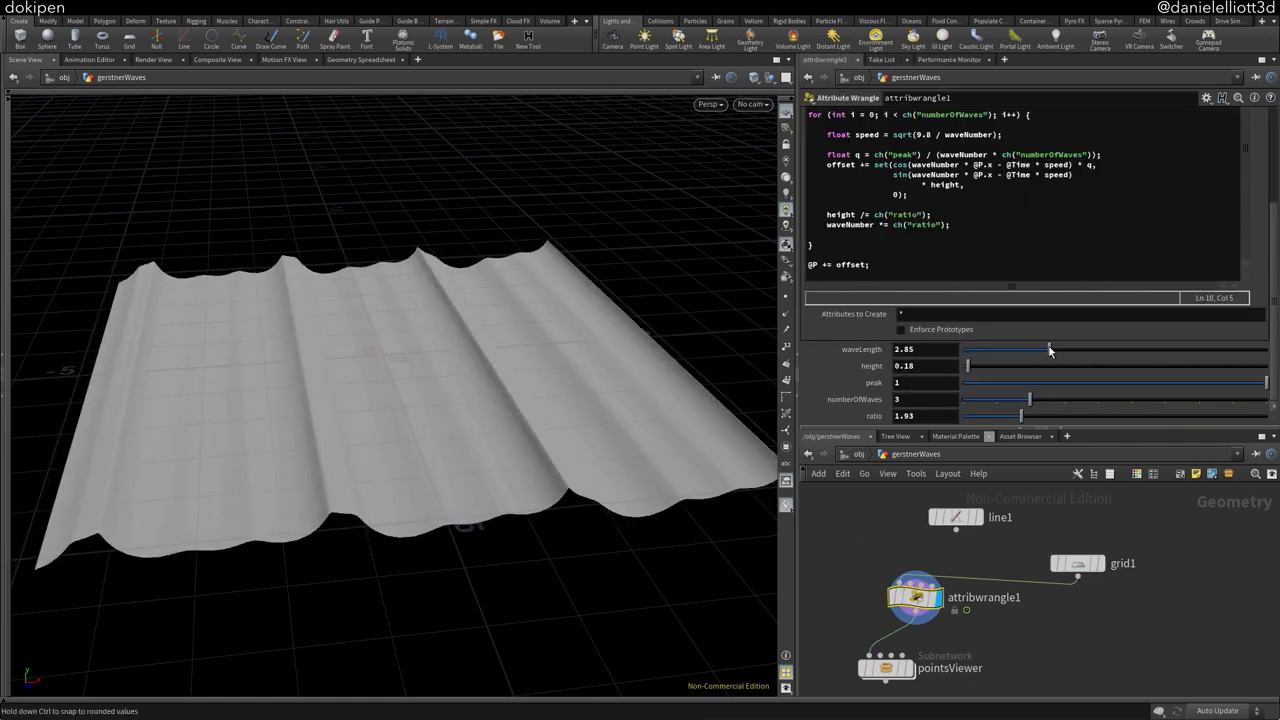
left_click_drag(619, 341, 566, 355)
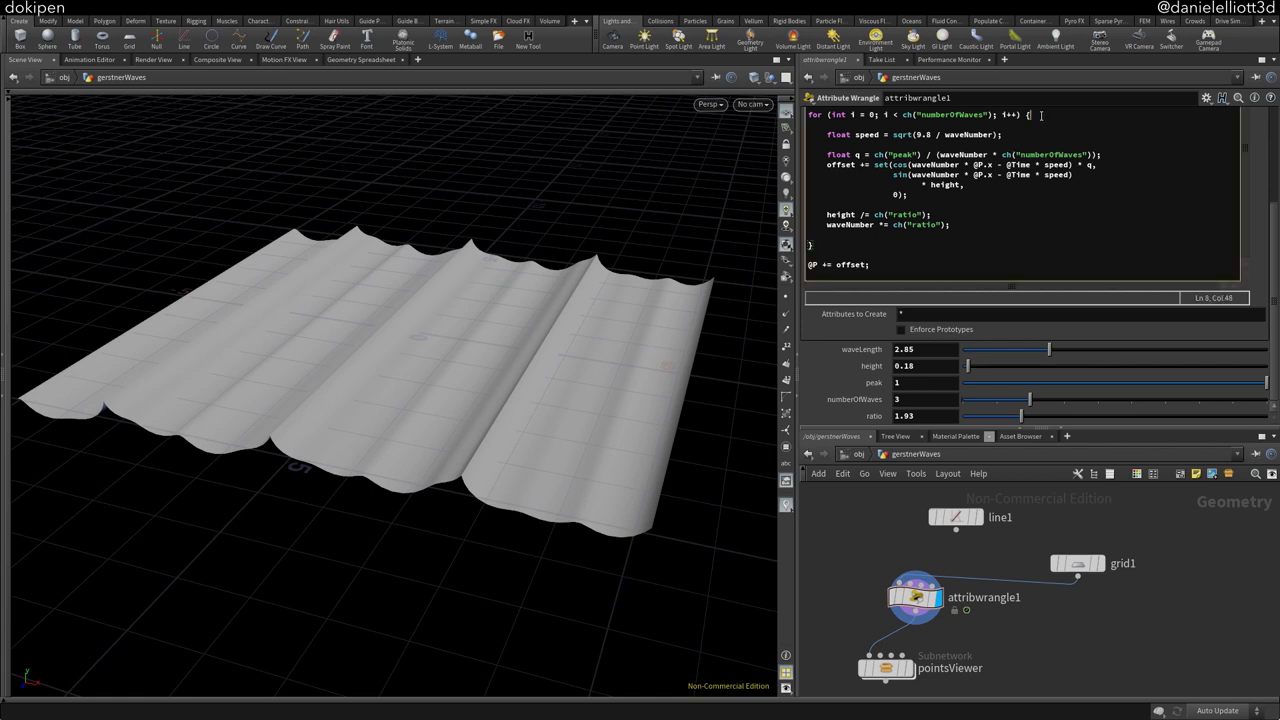
Declare vector direction = set(rand(i), 0, rand(i+257)); at the start of the loop body, above the speed line
key("Return")
key("Return")
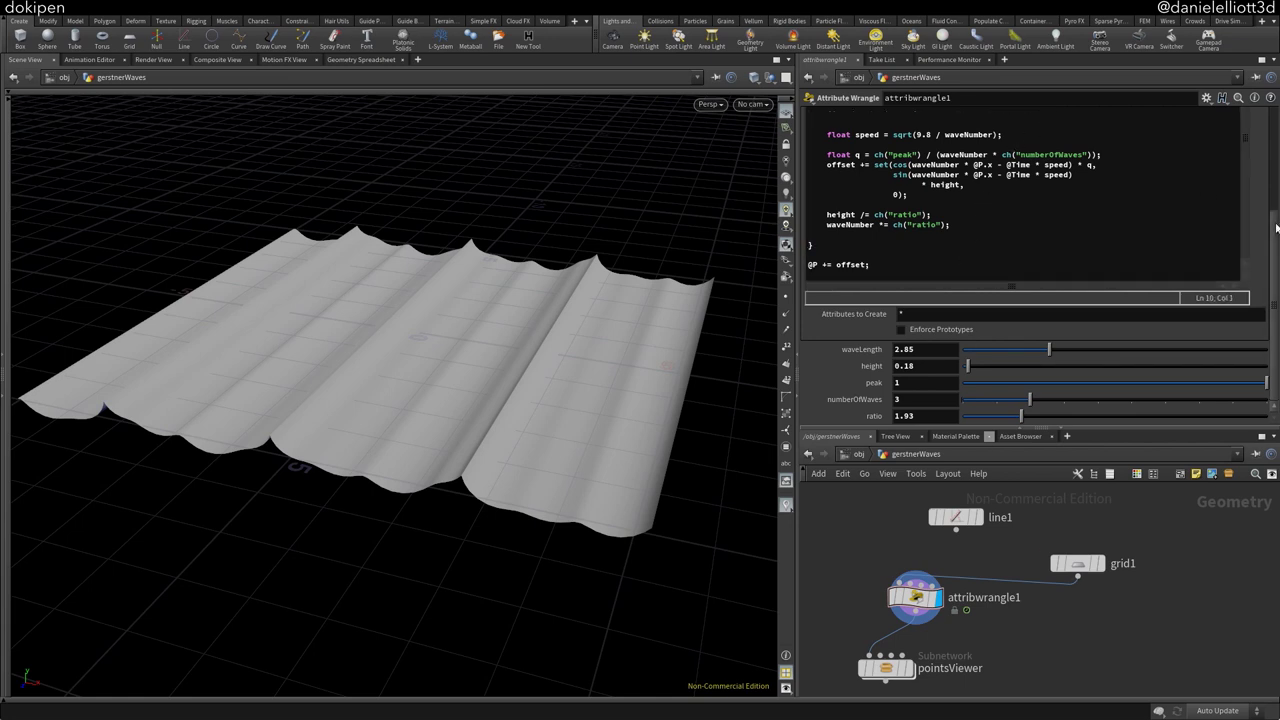
scroll(916, 204, "up", 3)
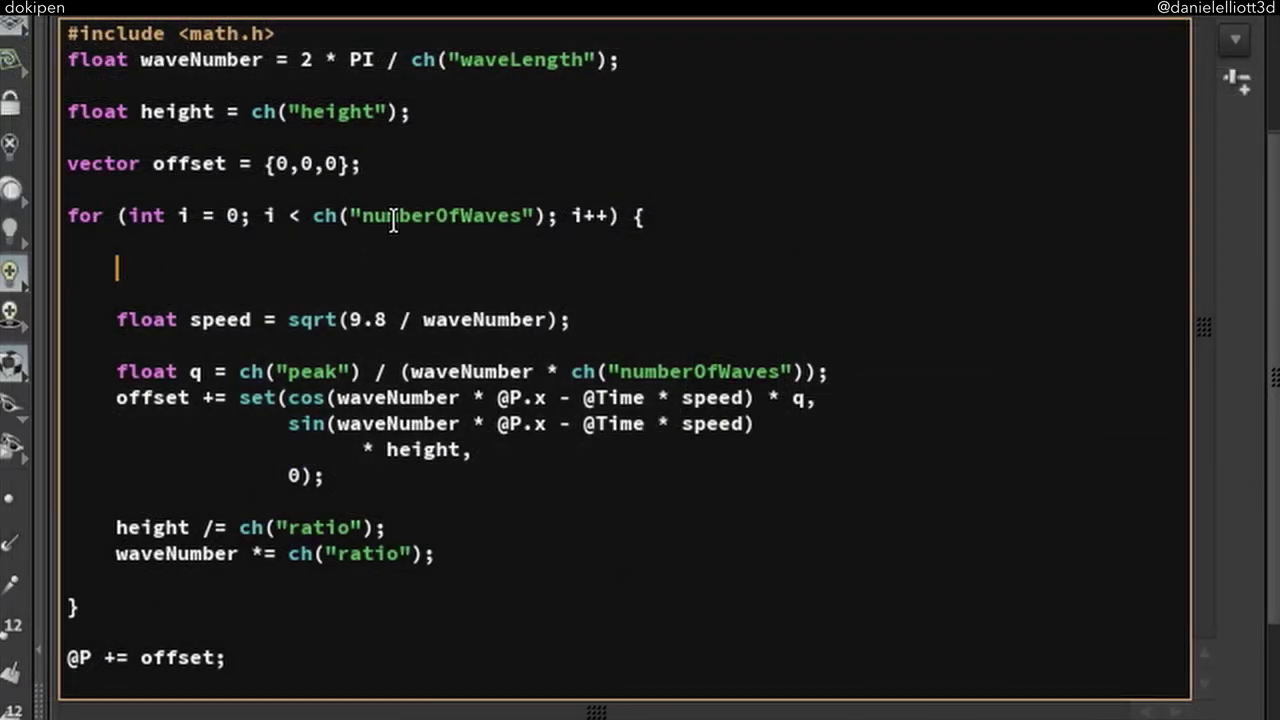
type("vector direction")
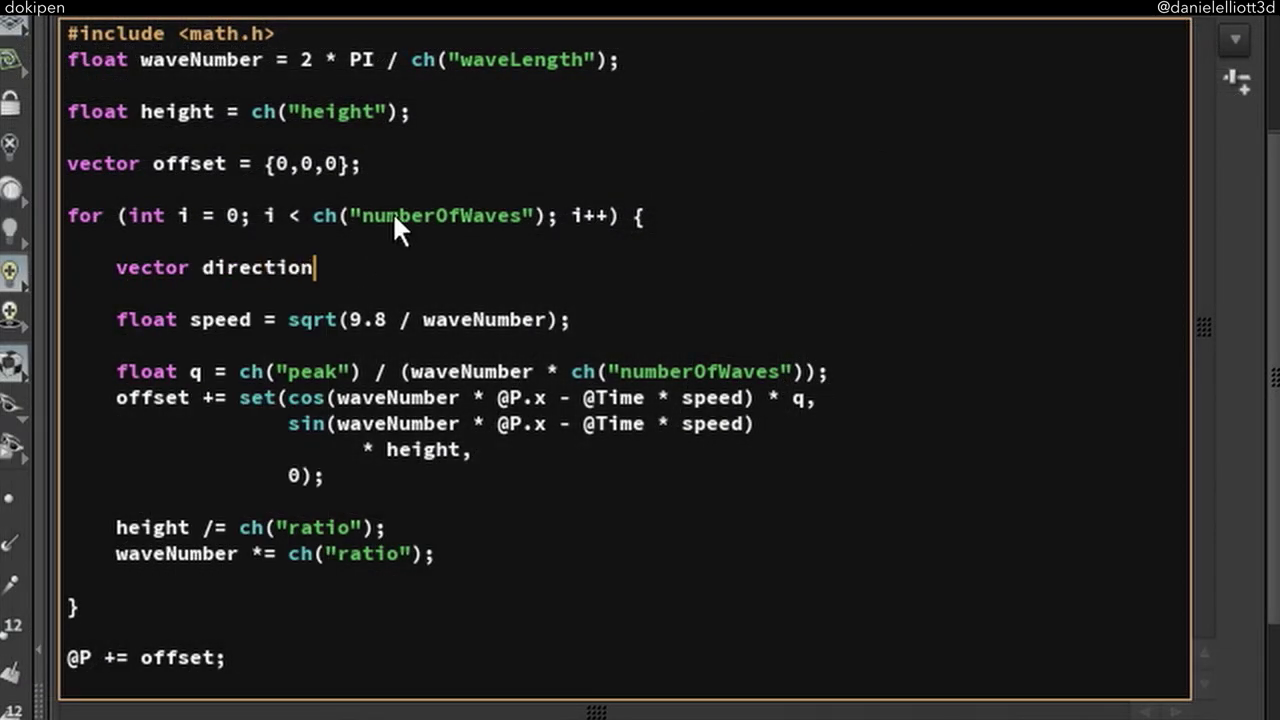
type(" = set(rand(i), 0")
type(", rand(i")
type("+157")
key("BackSpace")
key("BackSpace")
key("BackSpace")
type("257));")
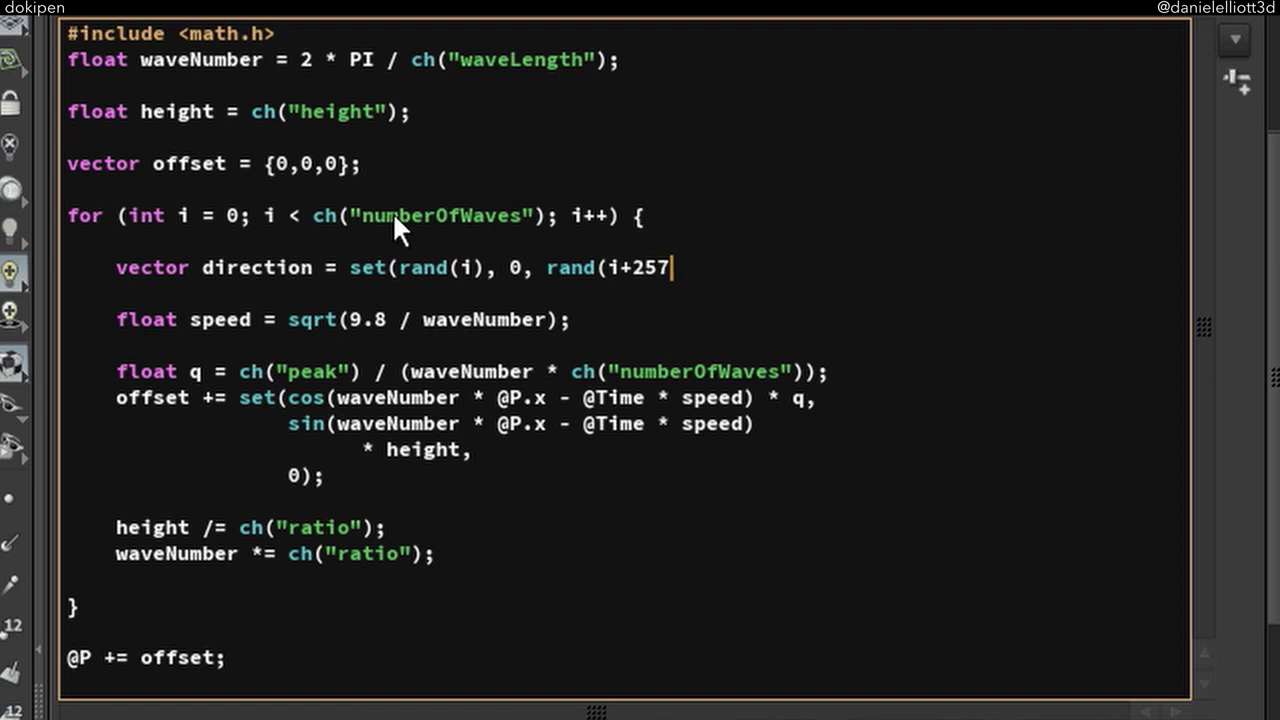
Add direction = normalize(direction); directly below the direction declaration
key("Return")
type("direction")
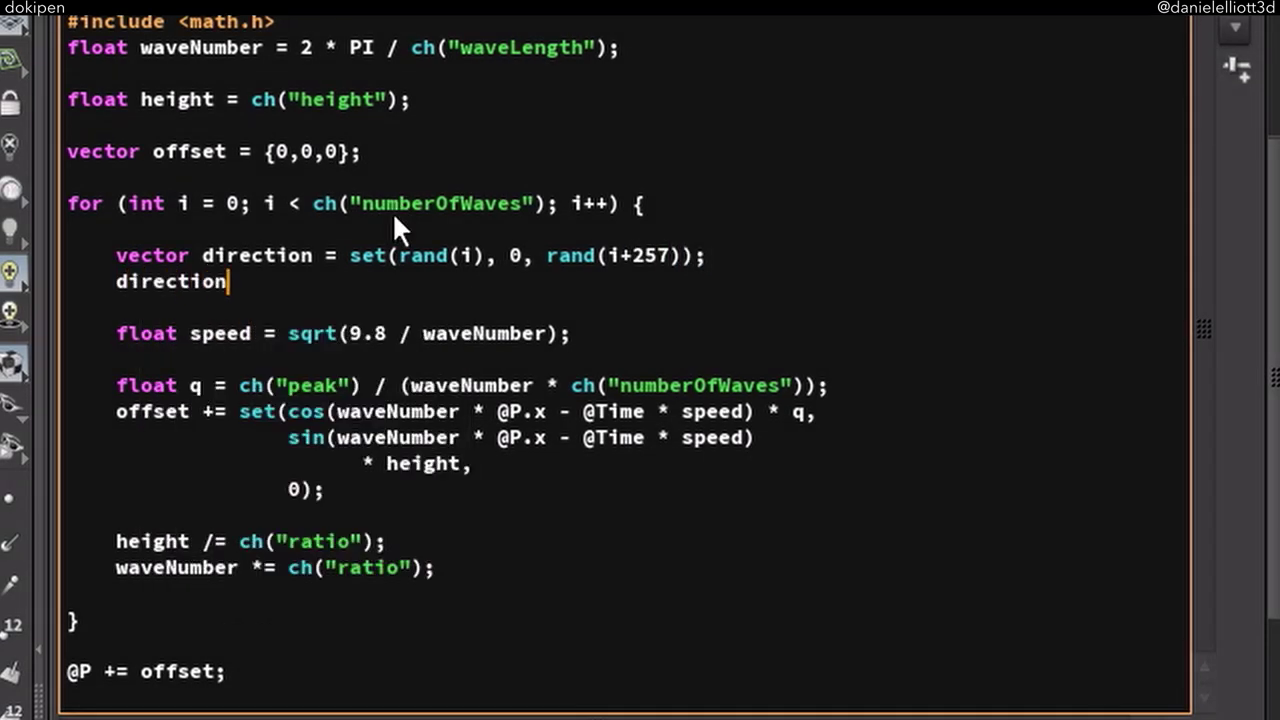
type(" = normalize(direction);")
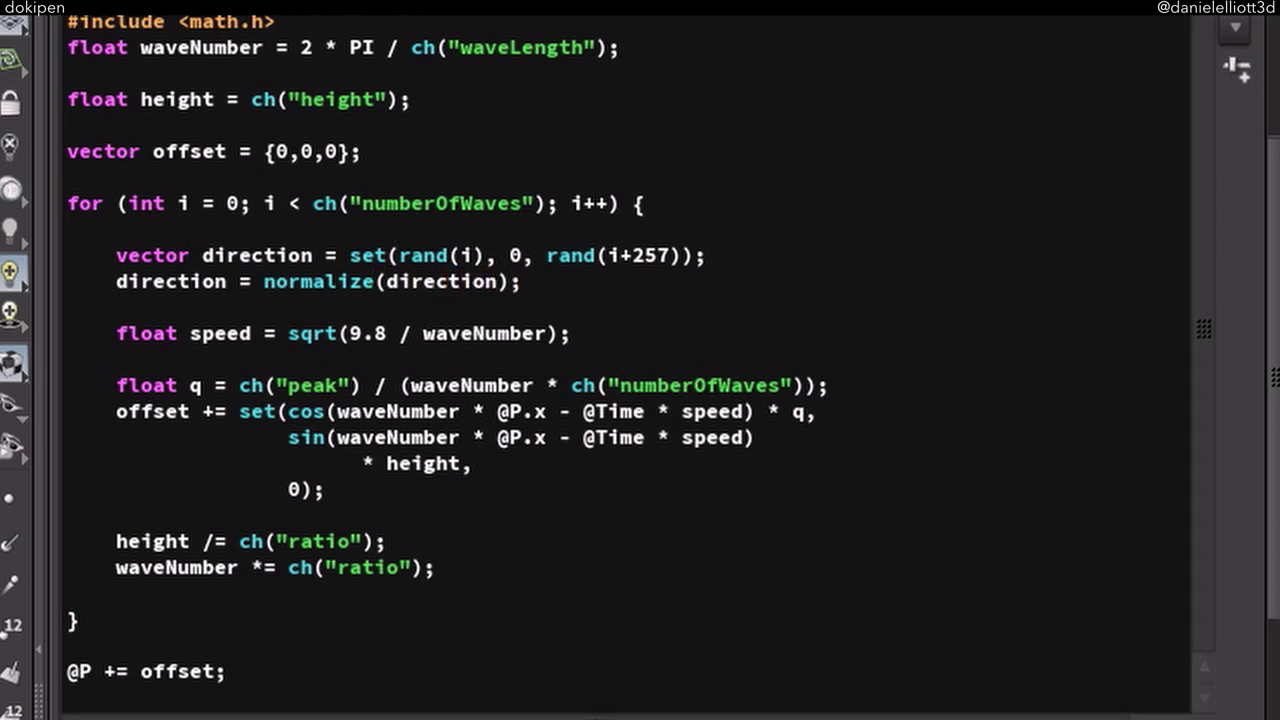
Display the grid's points in the viewport and view the surface from higher up
left_click(552, 286)
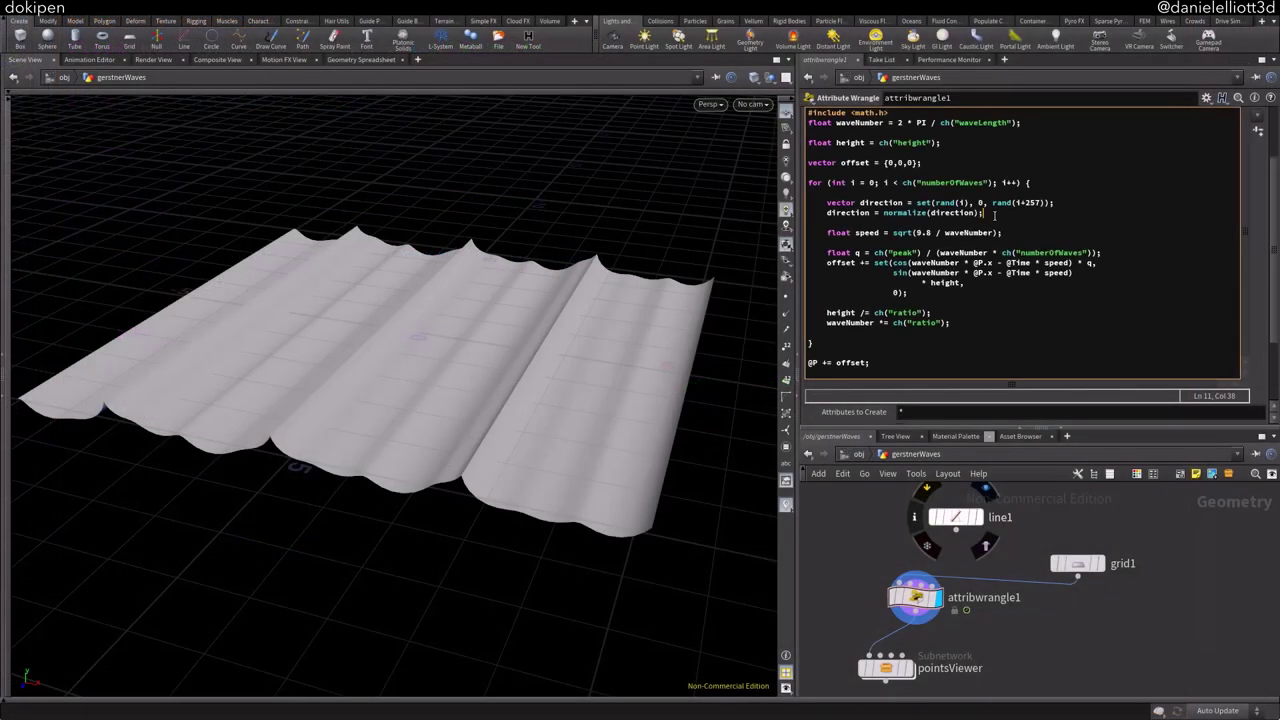
left_click(786, 299)
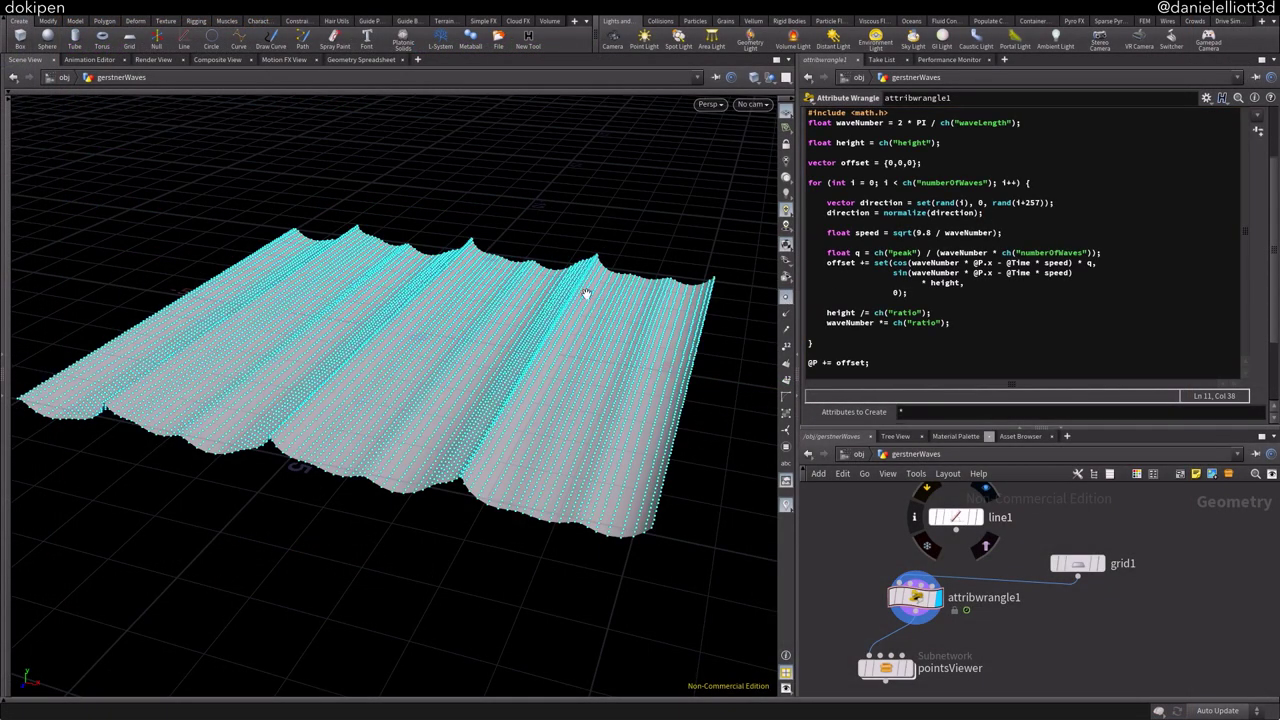
left_click_drag(586, 293, 597, 343)
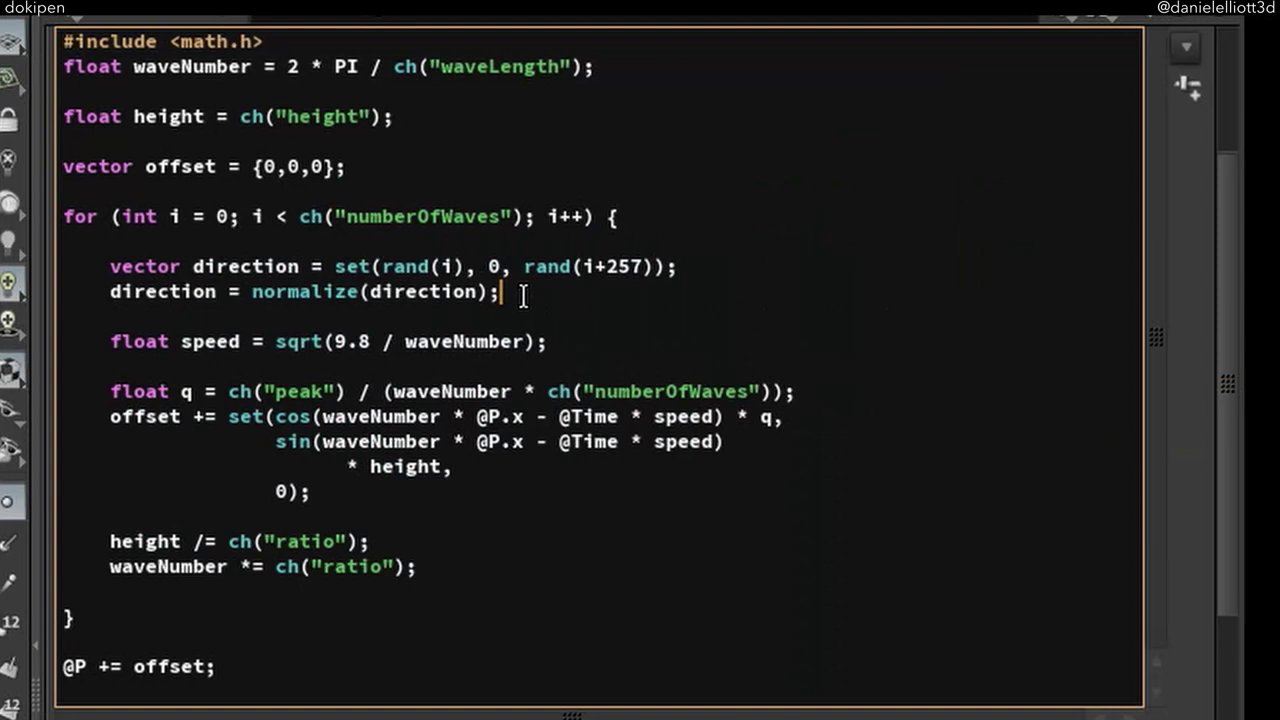
Declare float projectedPositionAlongDirection = dot(@P, direction); after the normalize line, separated by a blank line
key("Return")
key("Return")
type("float project")
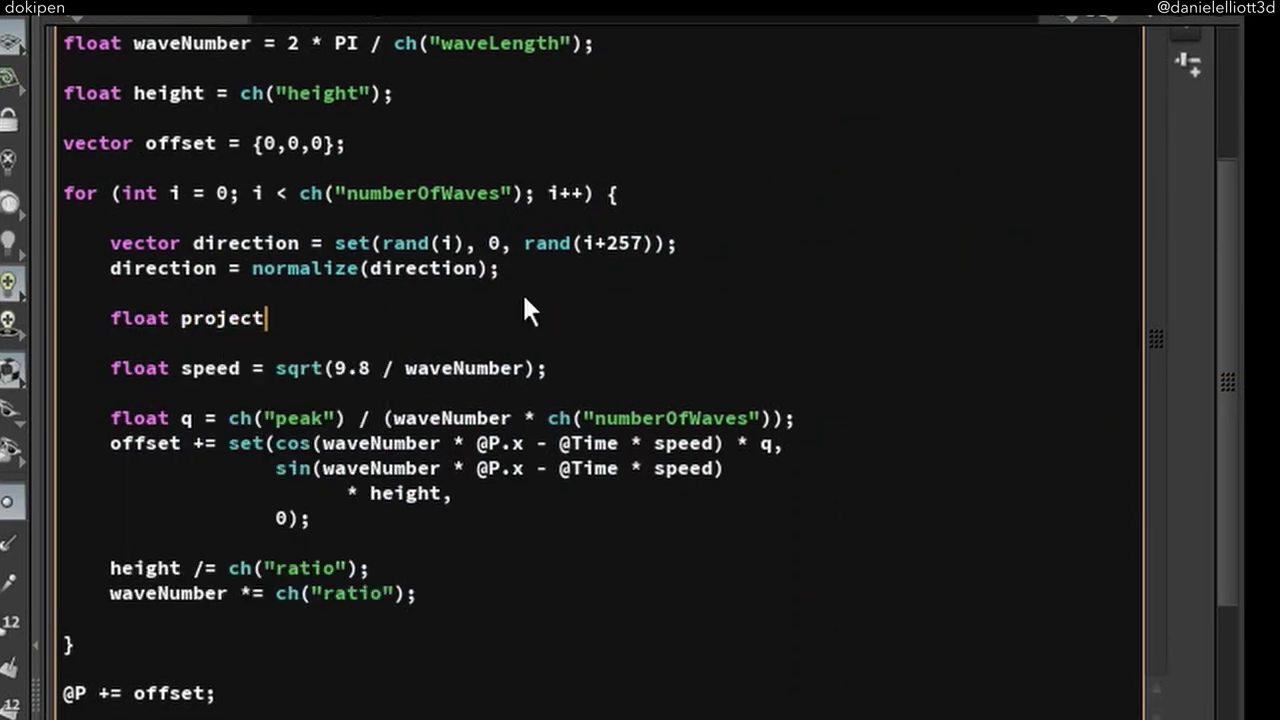
type("edPositionAlong")
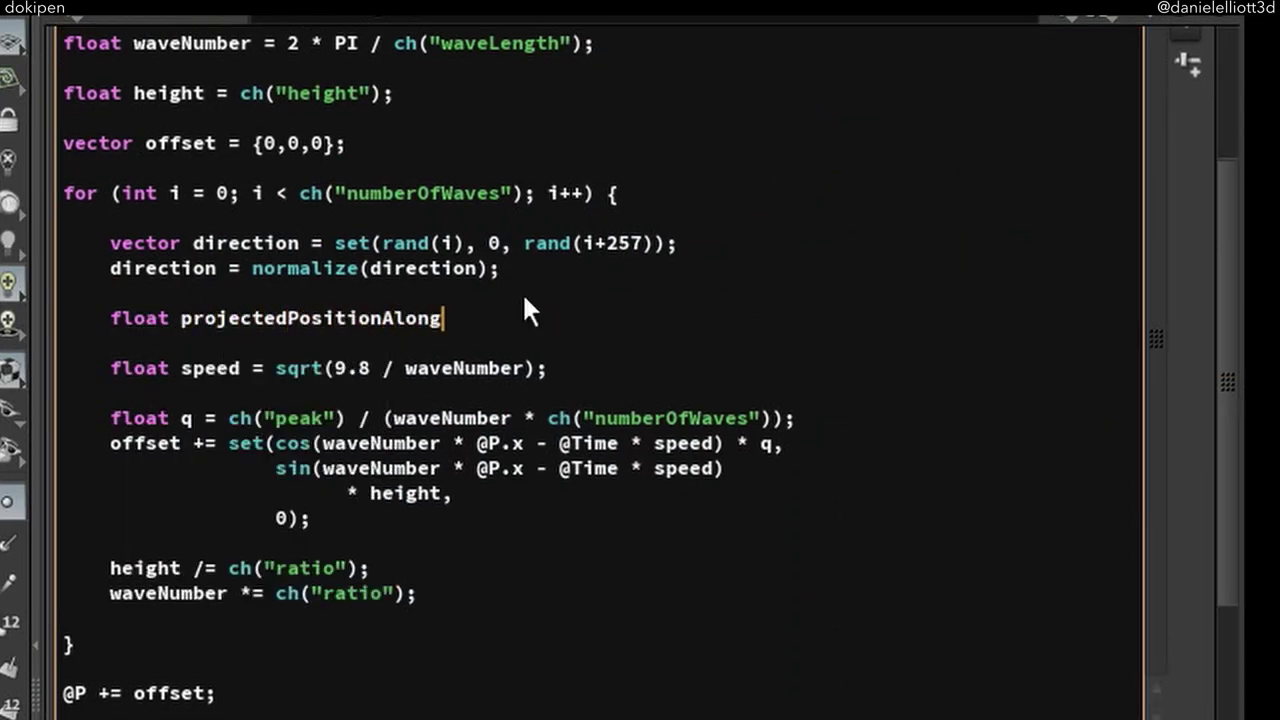
type("Direction = dot(")
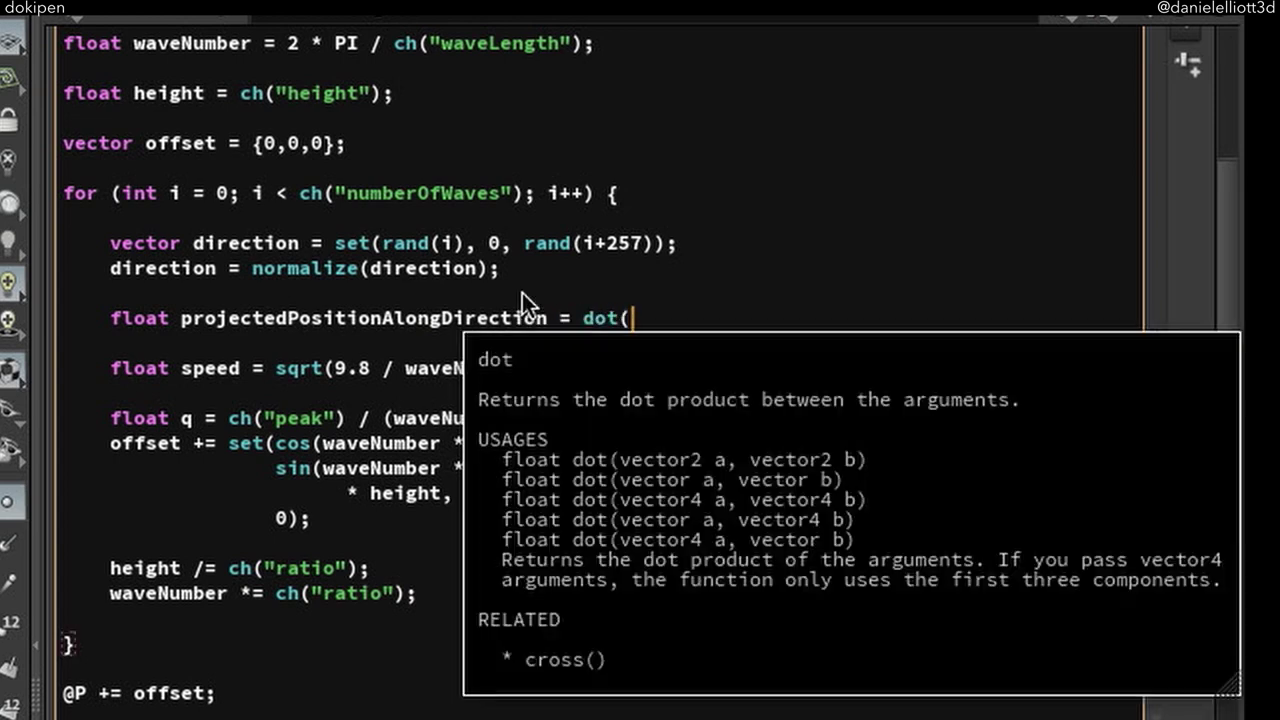
type("@")
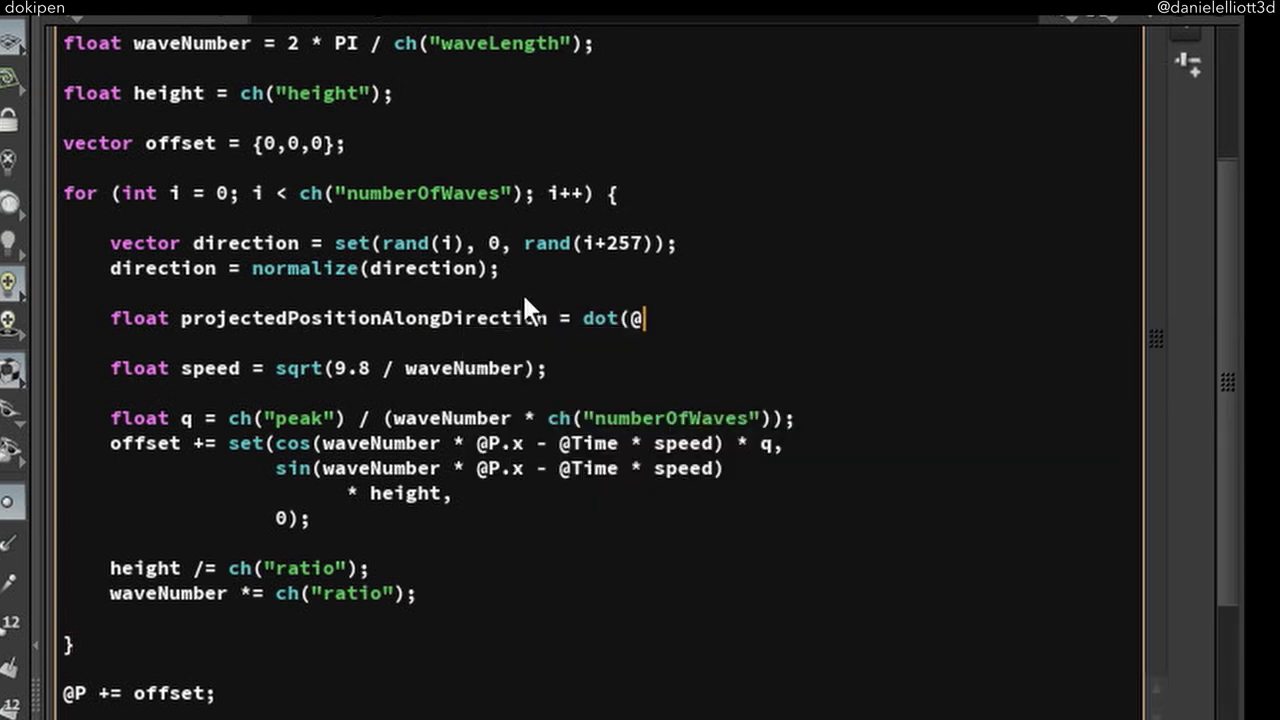
type("P, direction);")
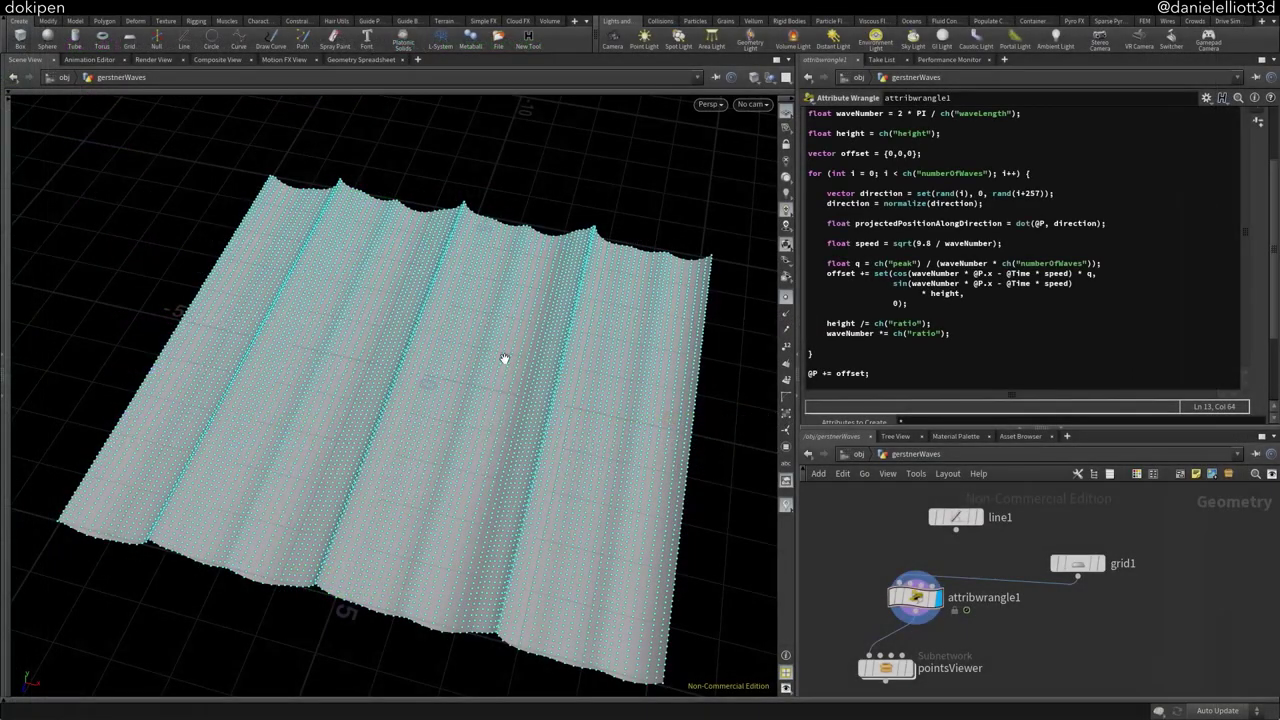
left_click_drag(503, 357, 537, 381)
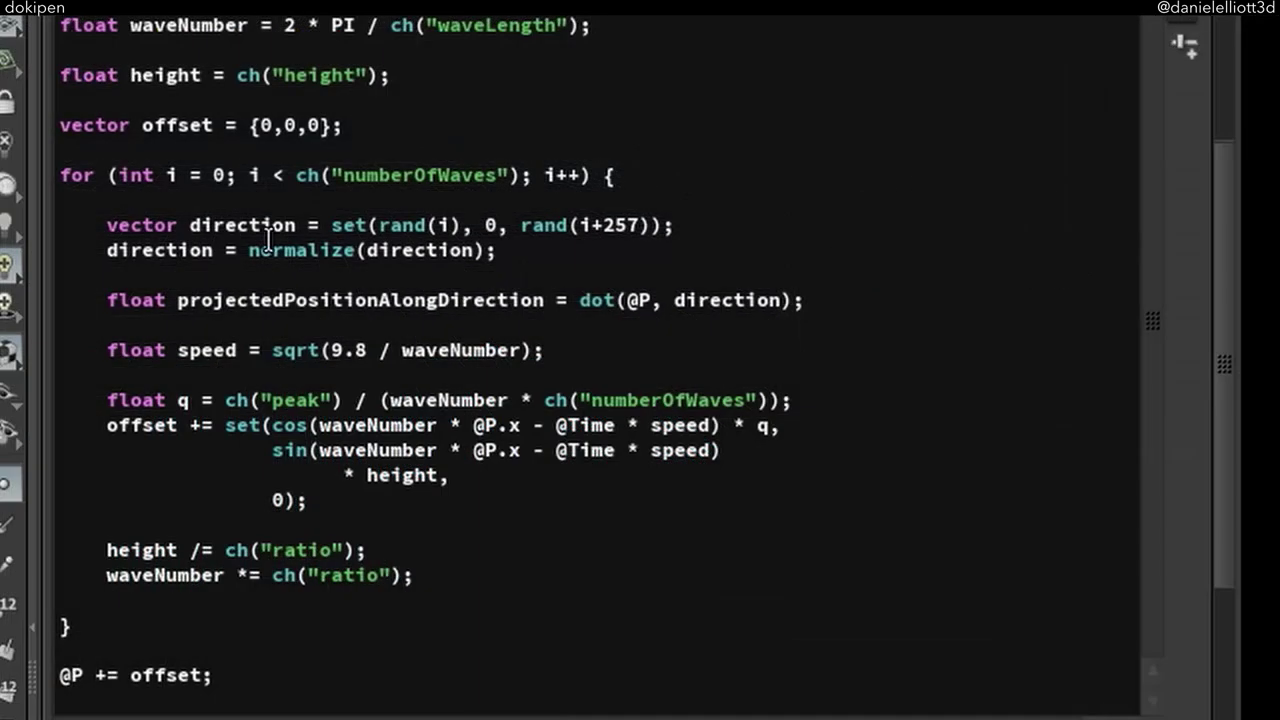
Change the direction variable's type to vector2 and replace @P in the dot product with set(@P.x, @P.z)
left_click(859, 193)
type("2")
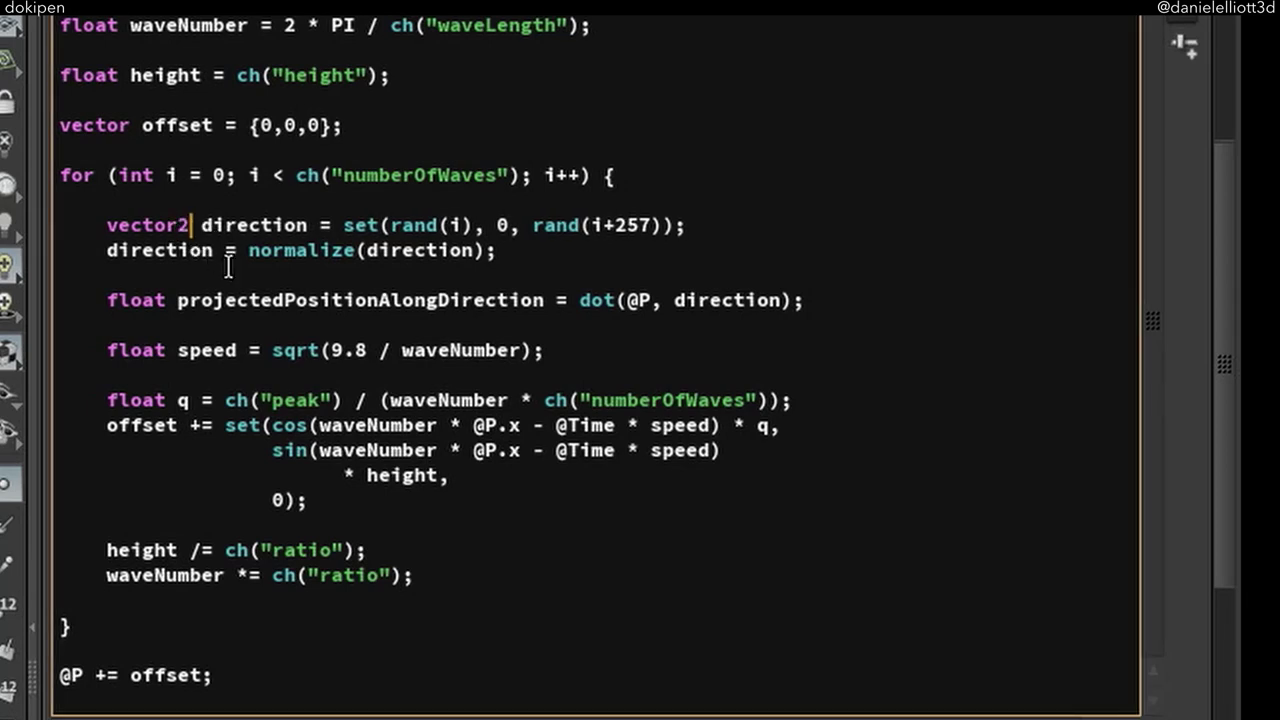
left_click(625, 300)
type("set(")
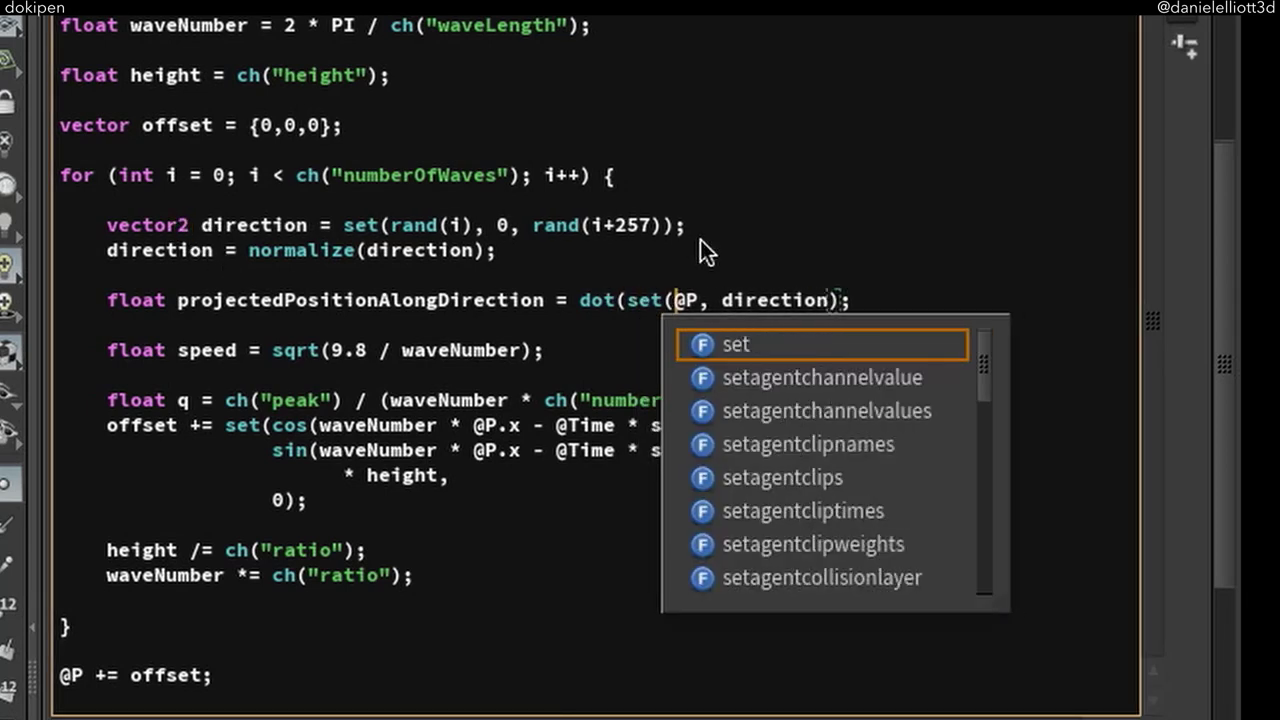
key("Right")
key("Right")
type(".x, ")
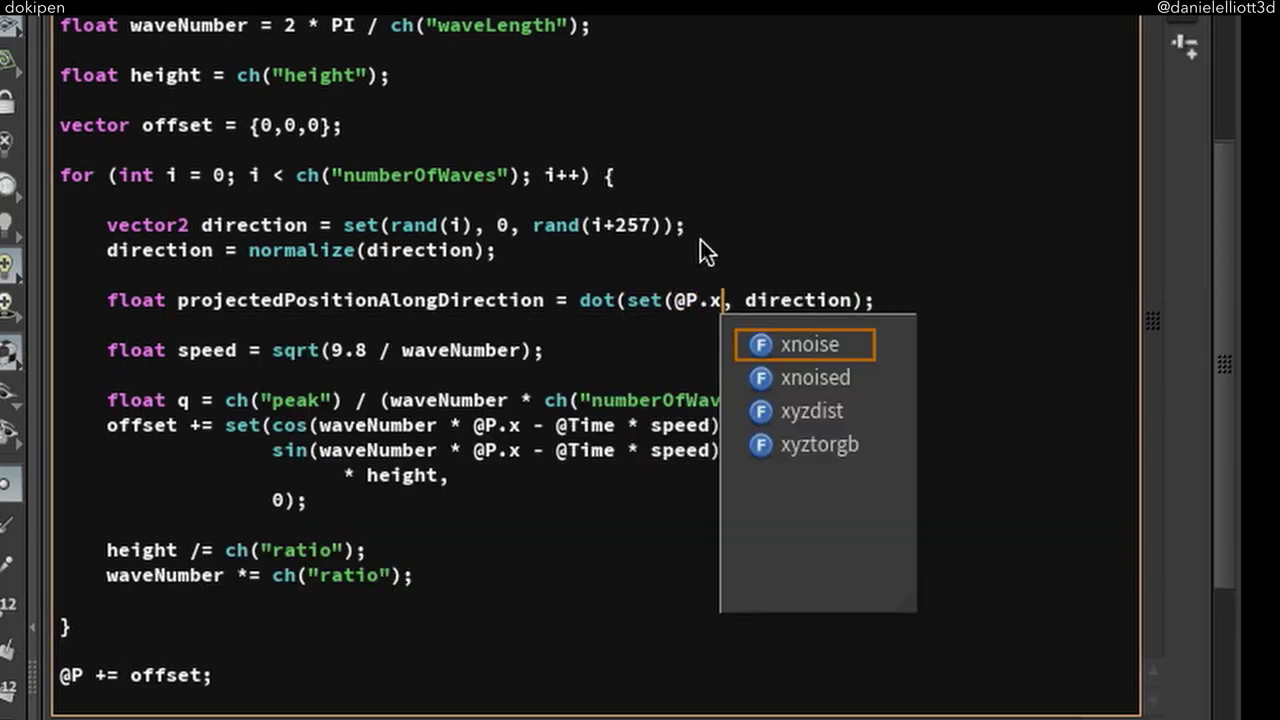
type("@P.z),")
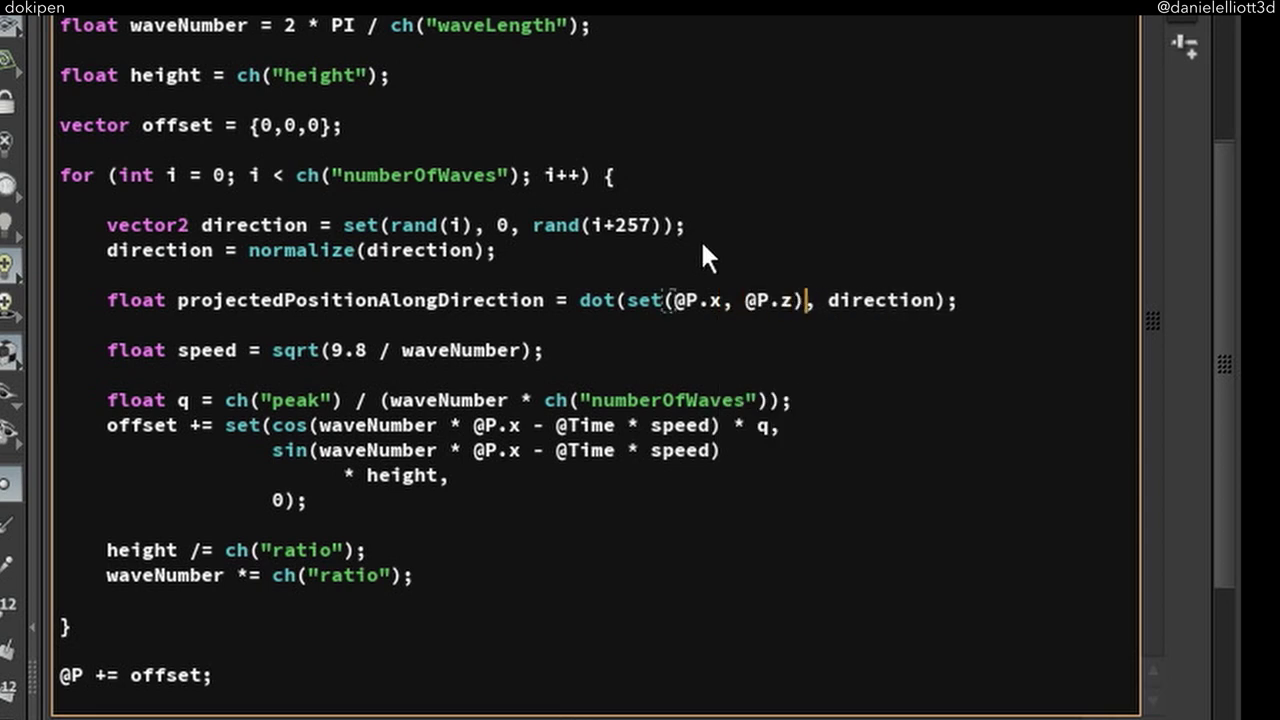
Remove the middle 0 component from direction's set() call, leaving set(rand(i), rand(i+257))
left_click_drag(533, 225, 497, 225)
key("BackSpace")
key("BackSpace")
left_click(985, 292)
key("Return")
type("@Cd = projectedPositionAlongDirection;")
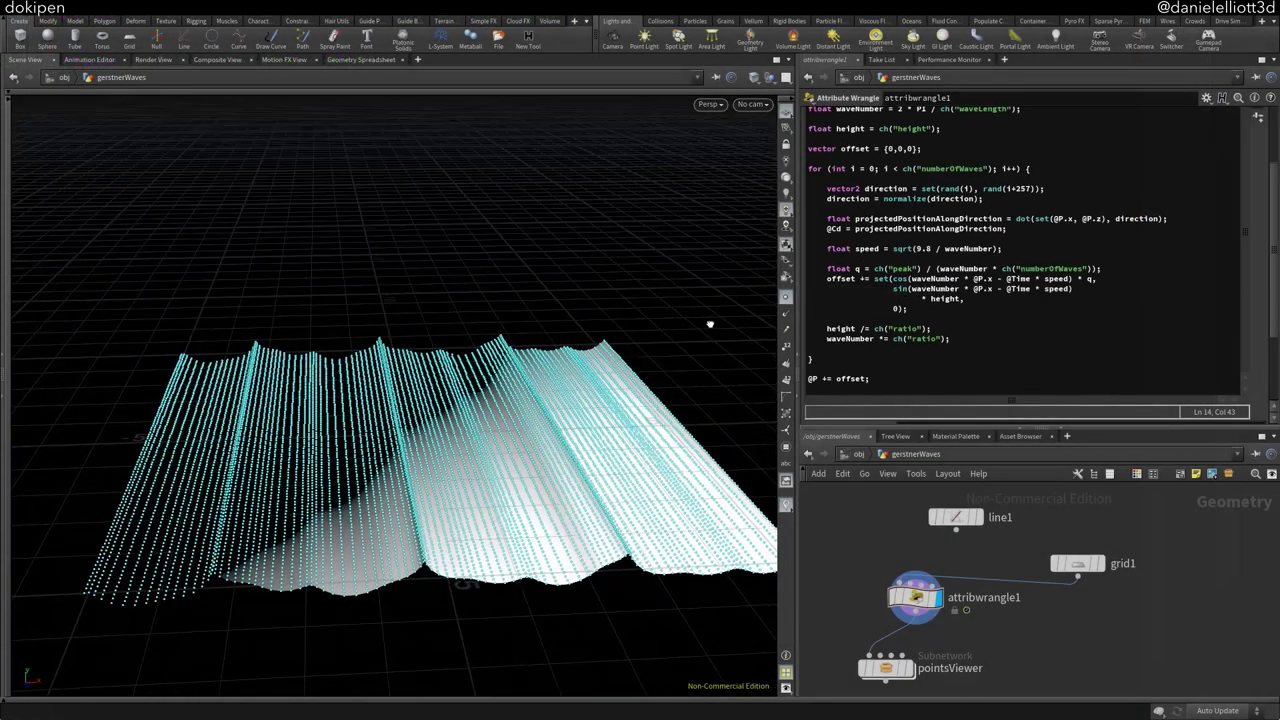
left_click_drag(707, 327, 692, 318)
left_click_drag(582, 361, 618, 344)
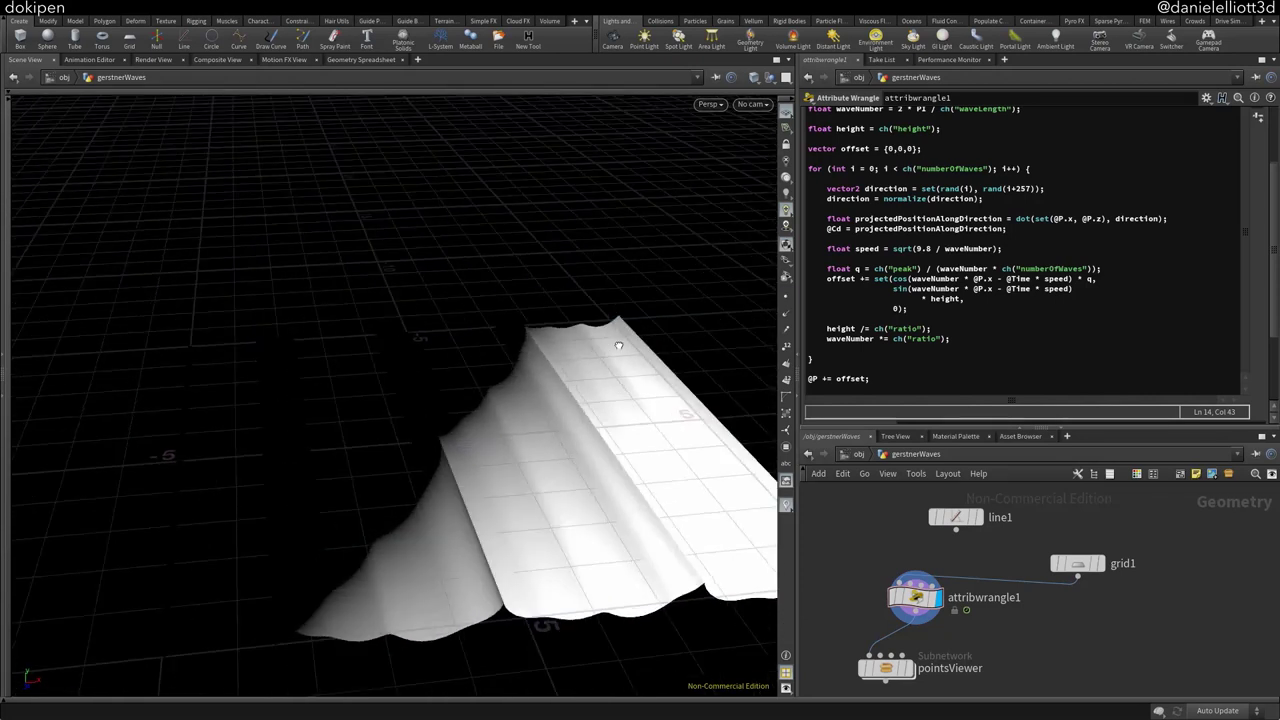
left_click(1030, 227)
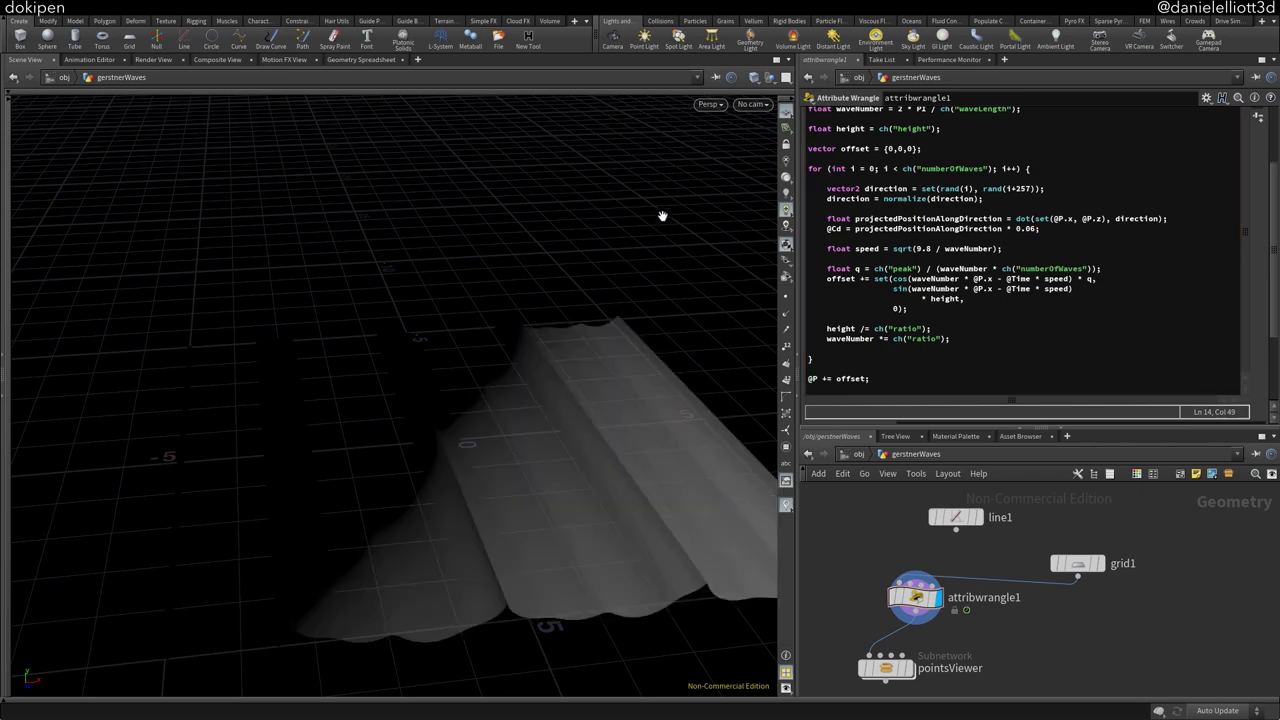
left_click_drag(663, 214, 598, 330)
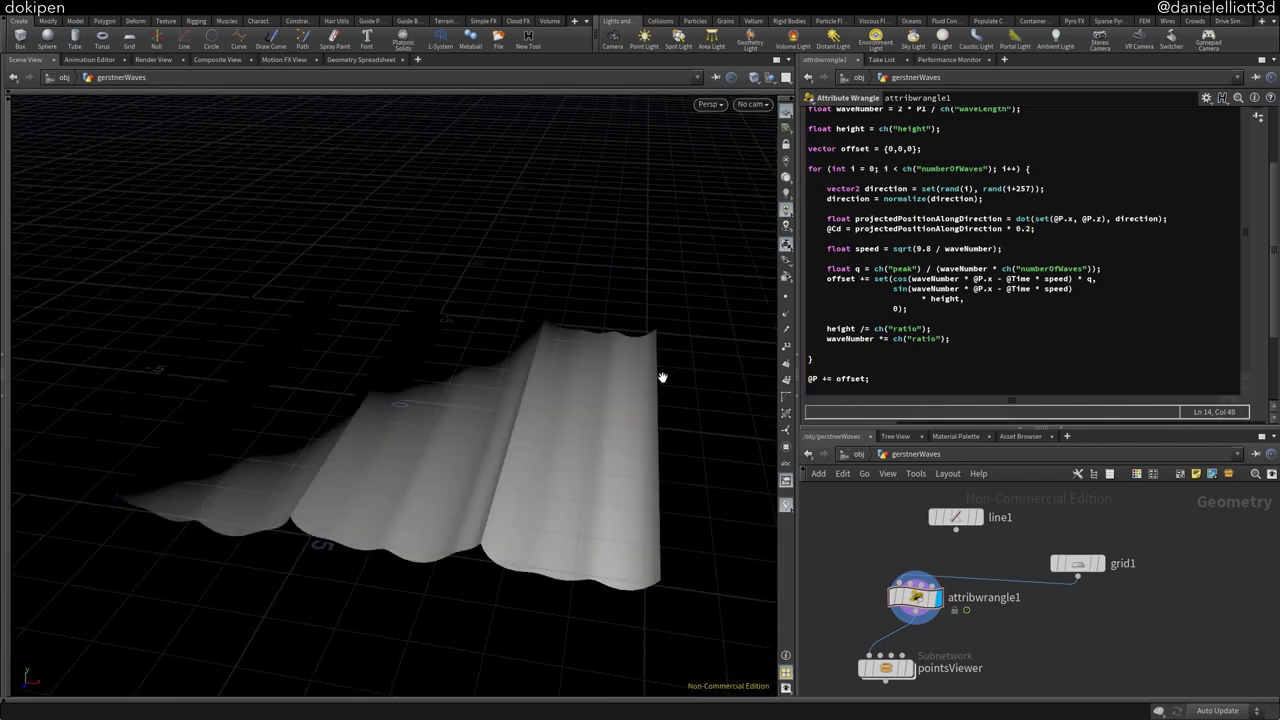
Replace @P.x with projectedPositionAlongDirection in both the cos and sin terms of the offset
double_click(890, 219)
key("ctrl+c")
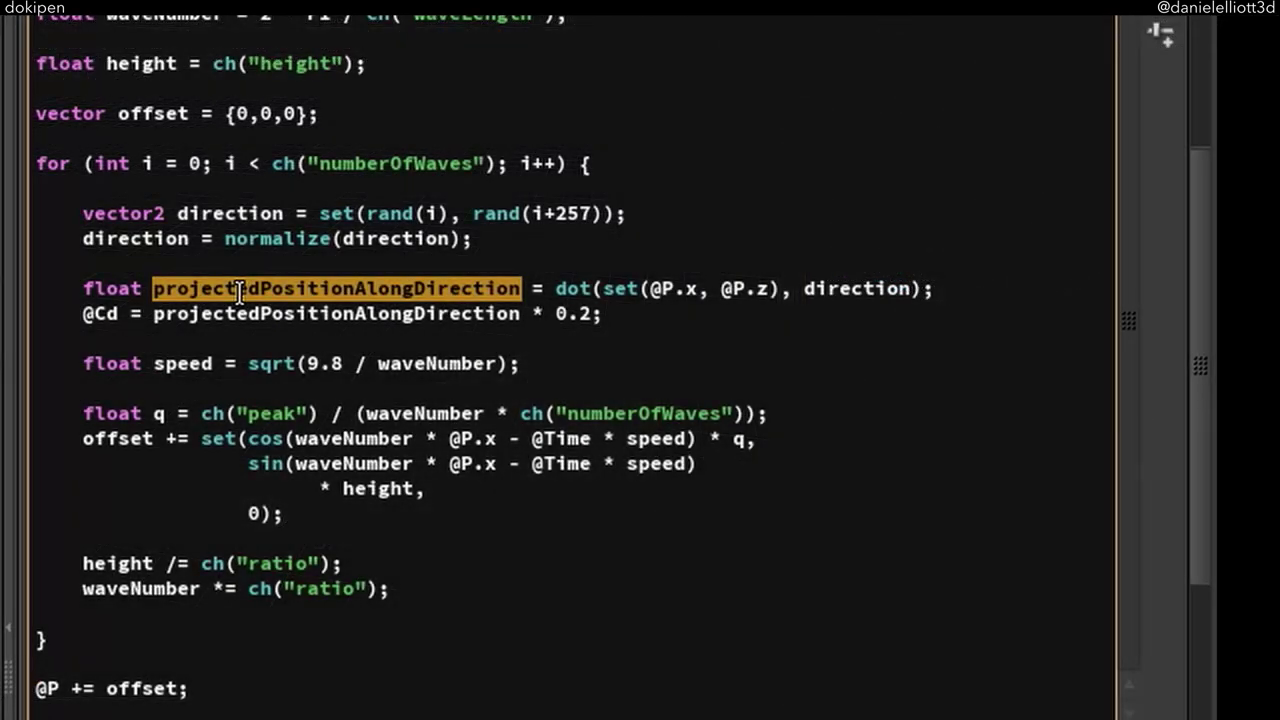
left_click_drag(449, 438, 494, 460)
key("ctrl+v")
key("ctrl+v")
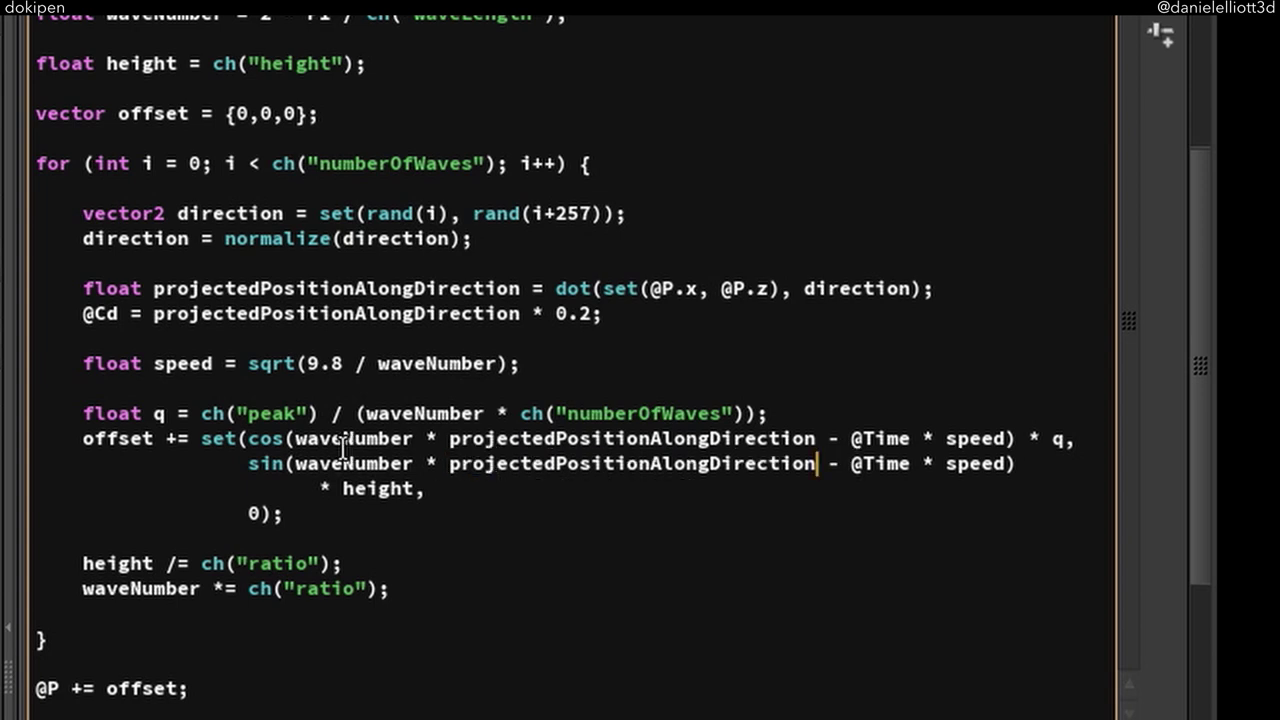
left_click_drag(252, 438, 1055, 440)
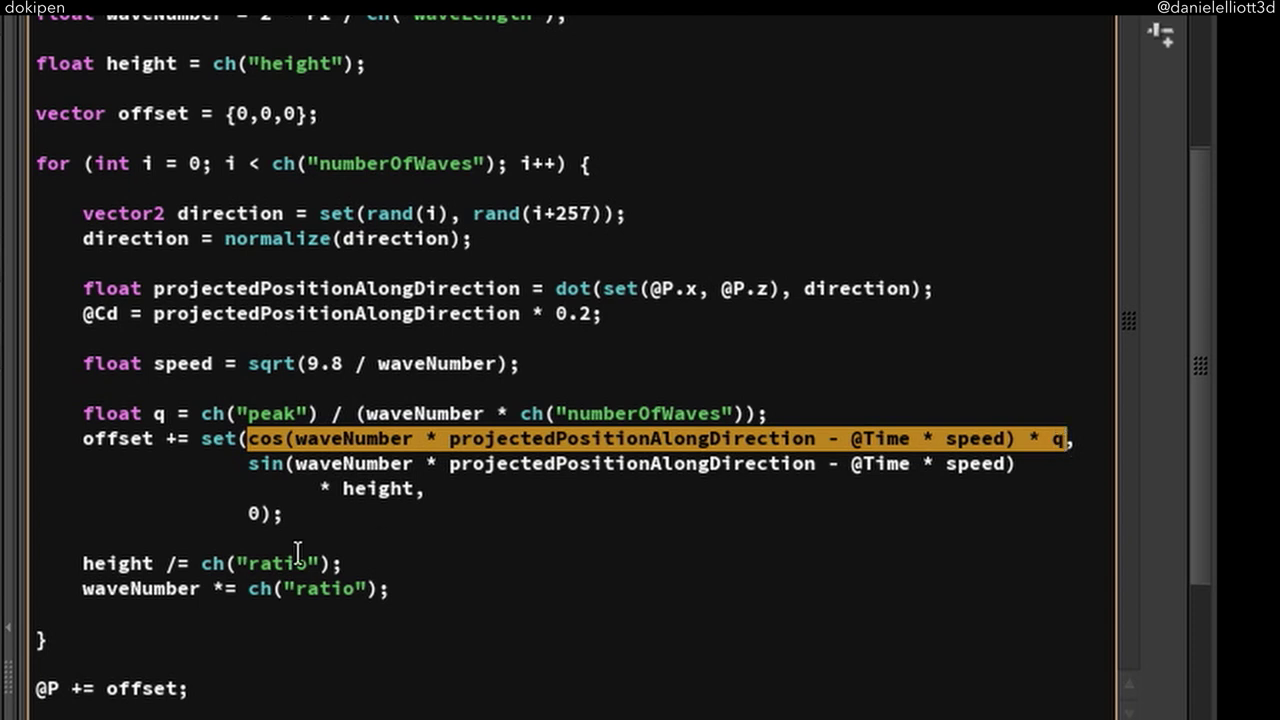
double_click(250, 513)
type("cos(waveNumber * projectedPositionAlongDirection - @Time * speed) * q")
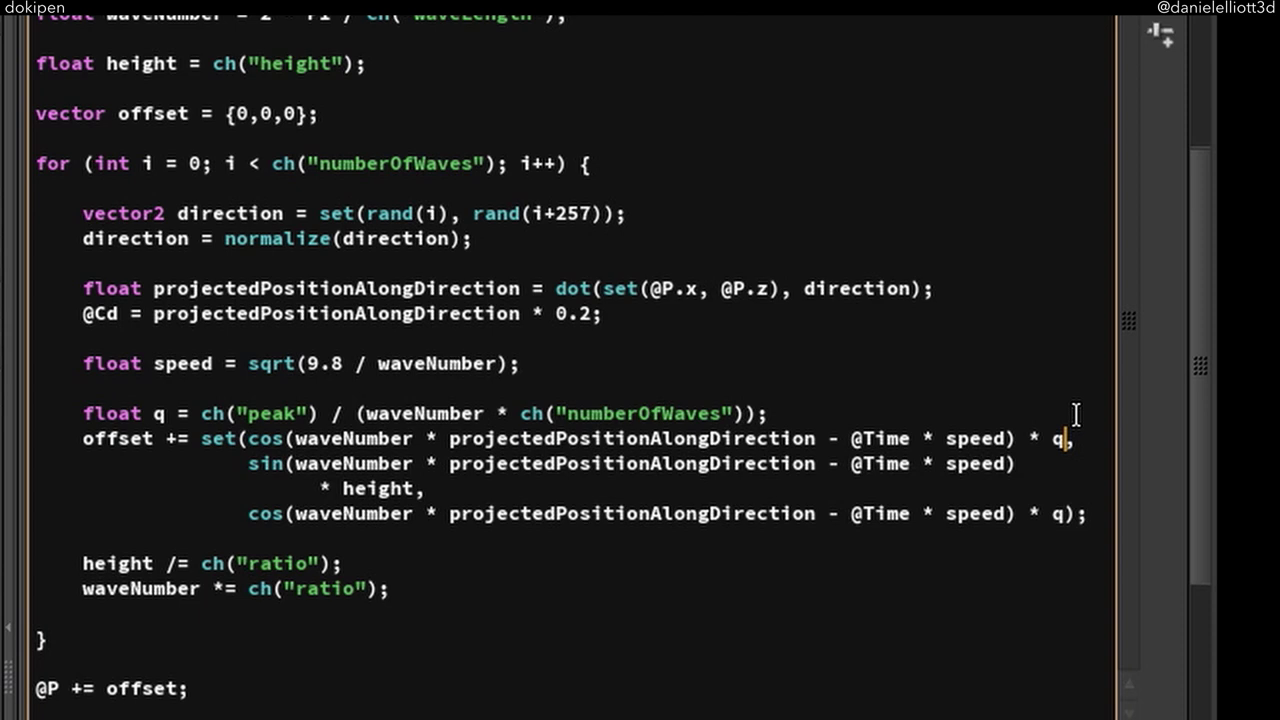
Multiply the offset's first component by direction.x and its third component by direction.y, each on a new line
key("Return")
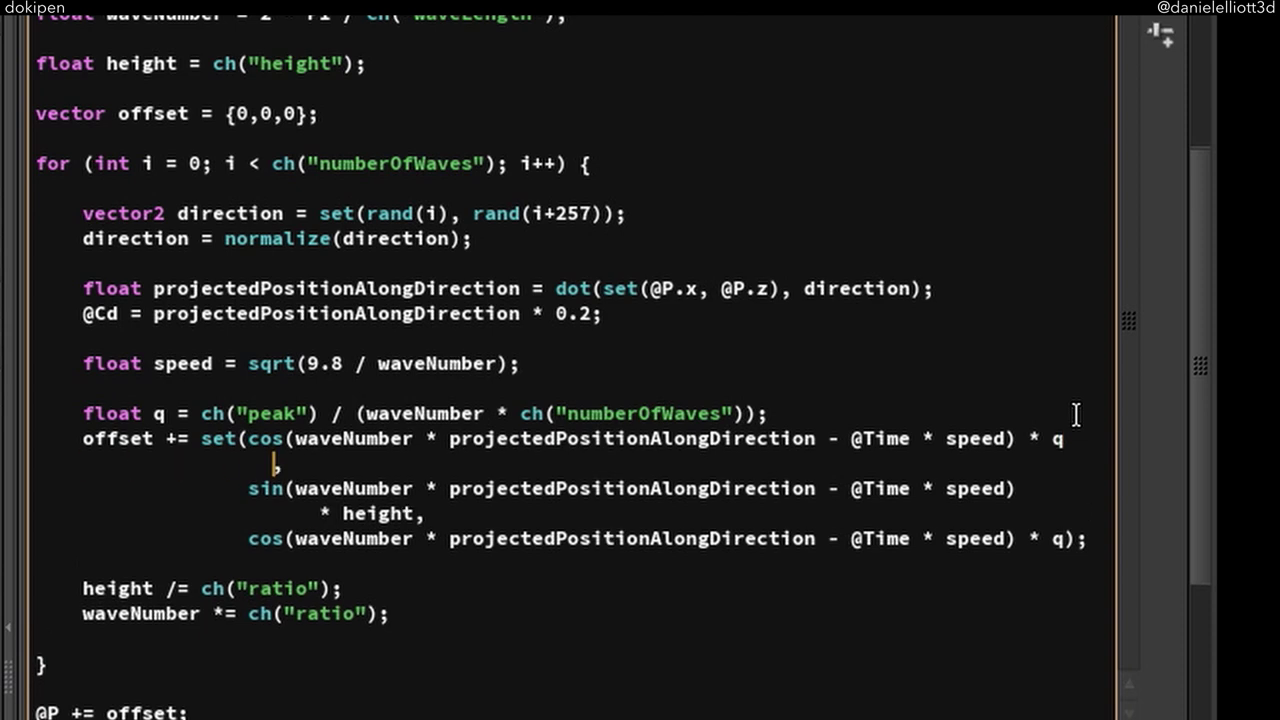
type("* direction.x")
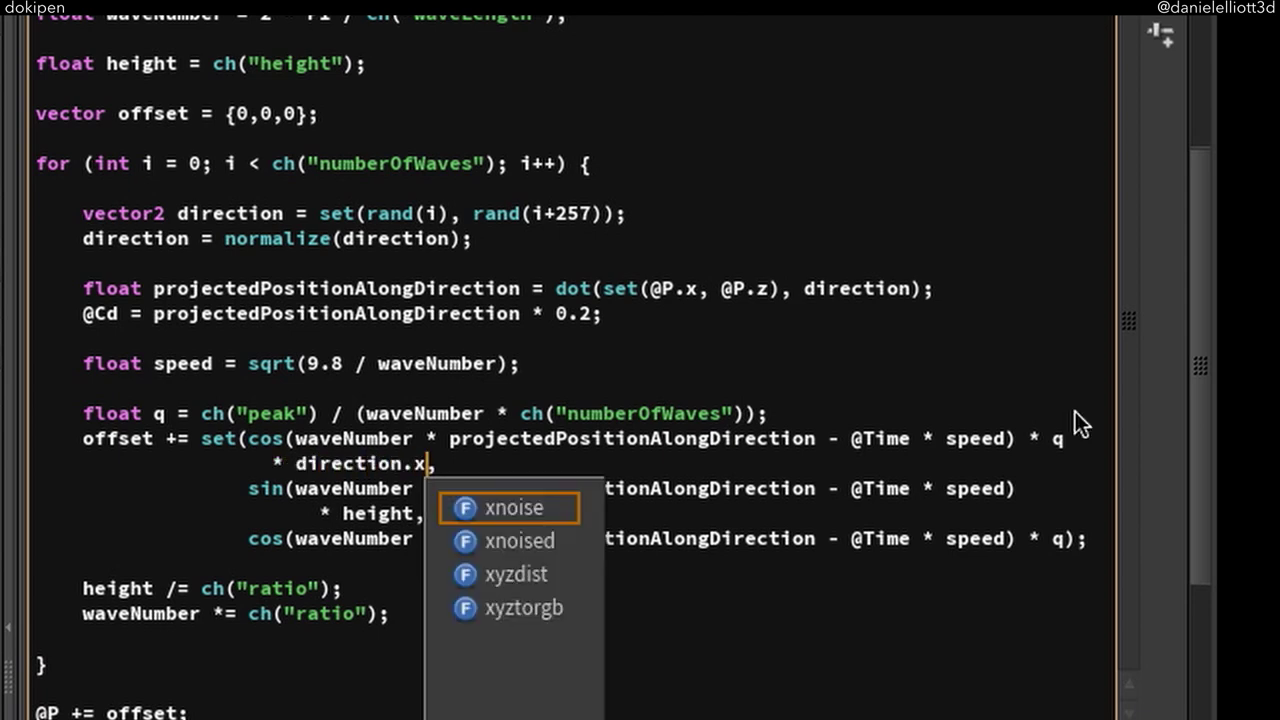
left_click(758, 438)
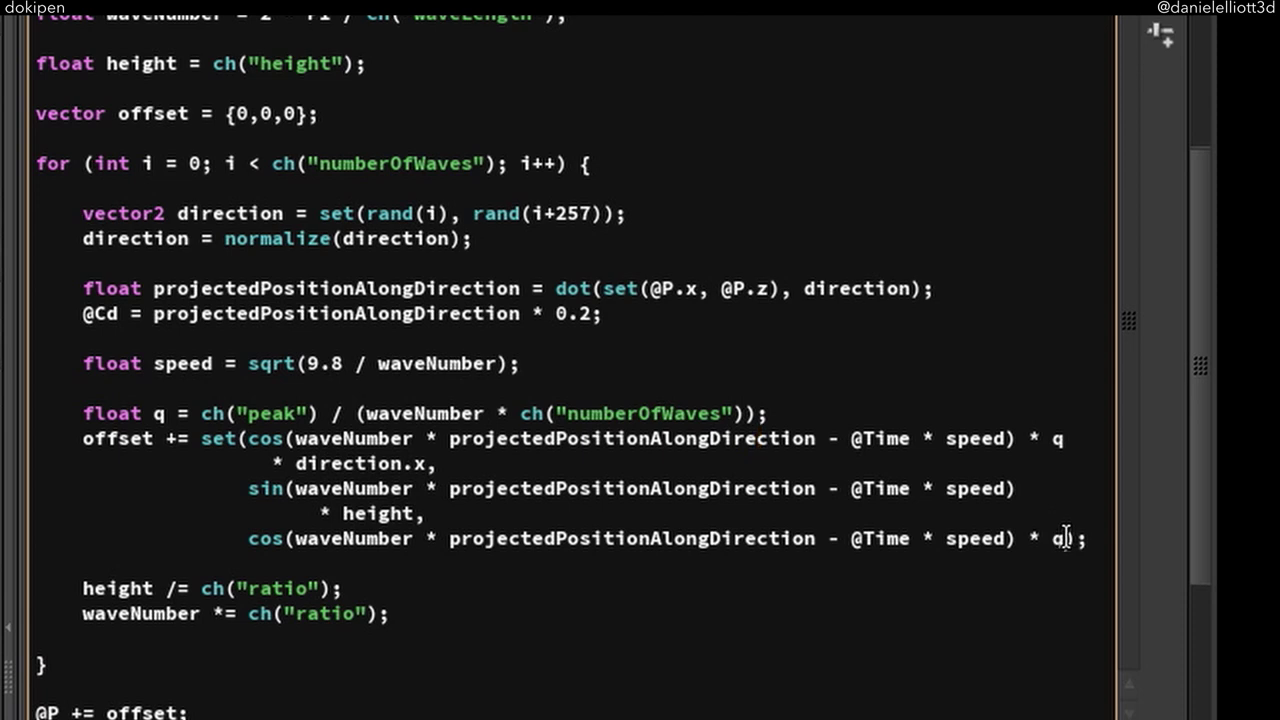
key("Return")
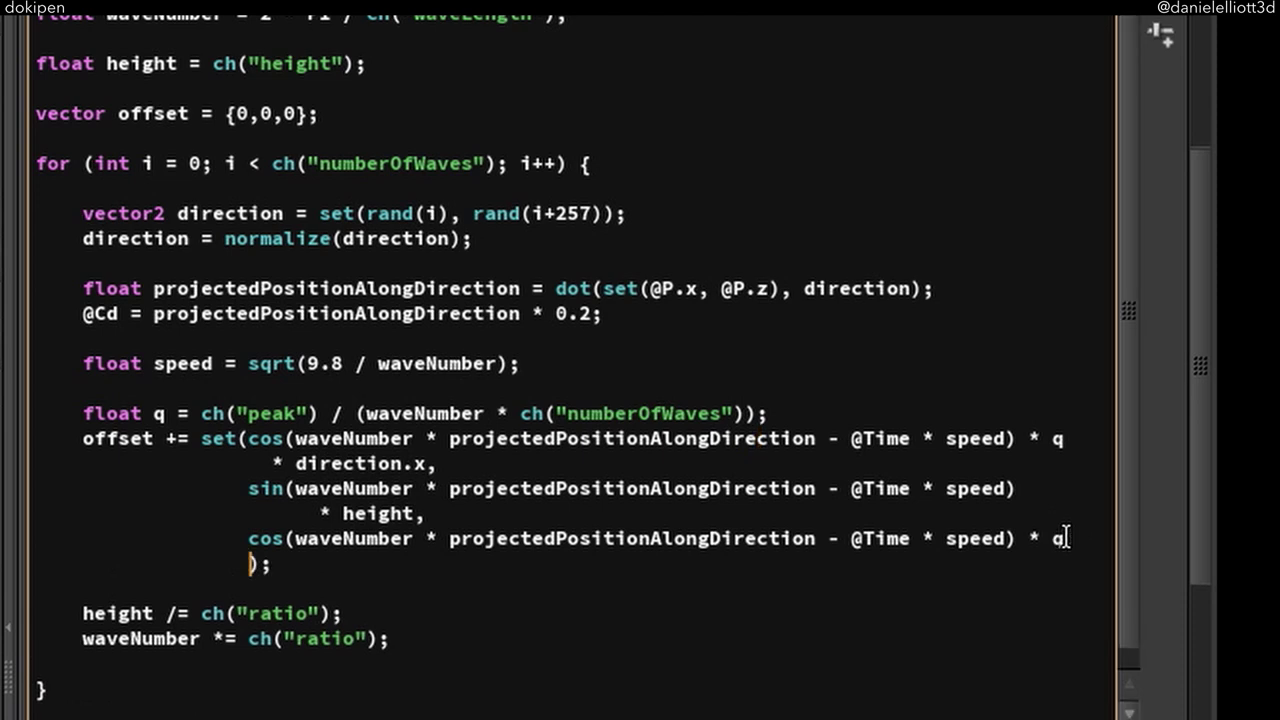
type("* direction.y")
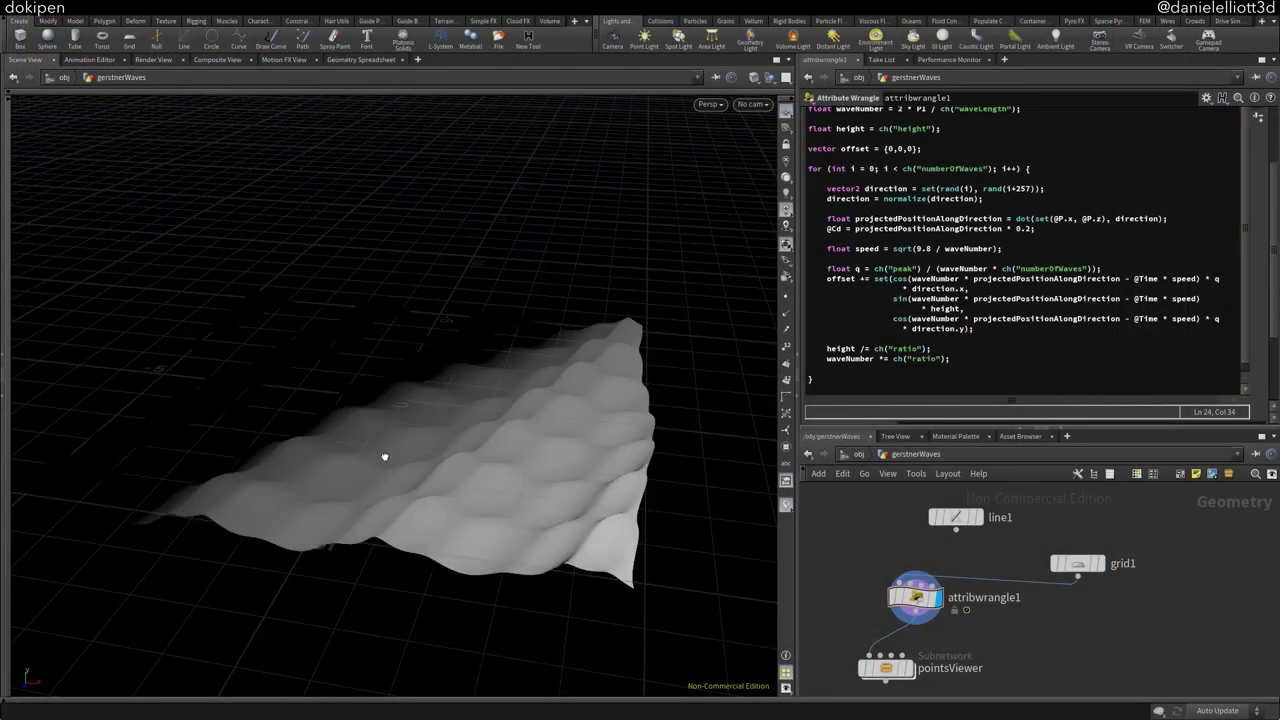
left_click_drag(388, 457, 486, 470)
mouse_move(916, 598)
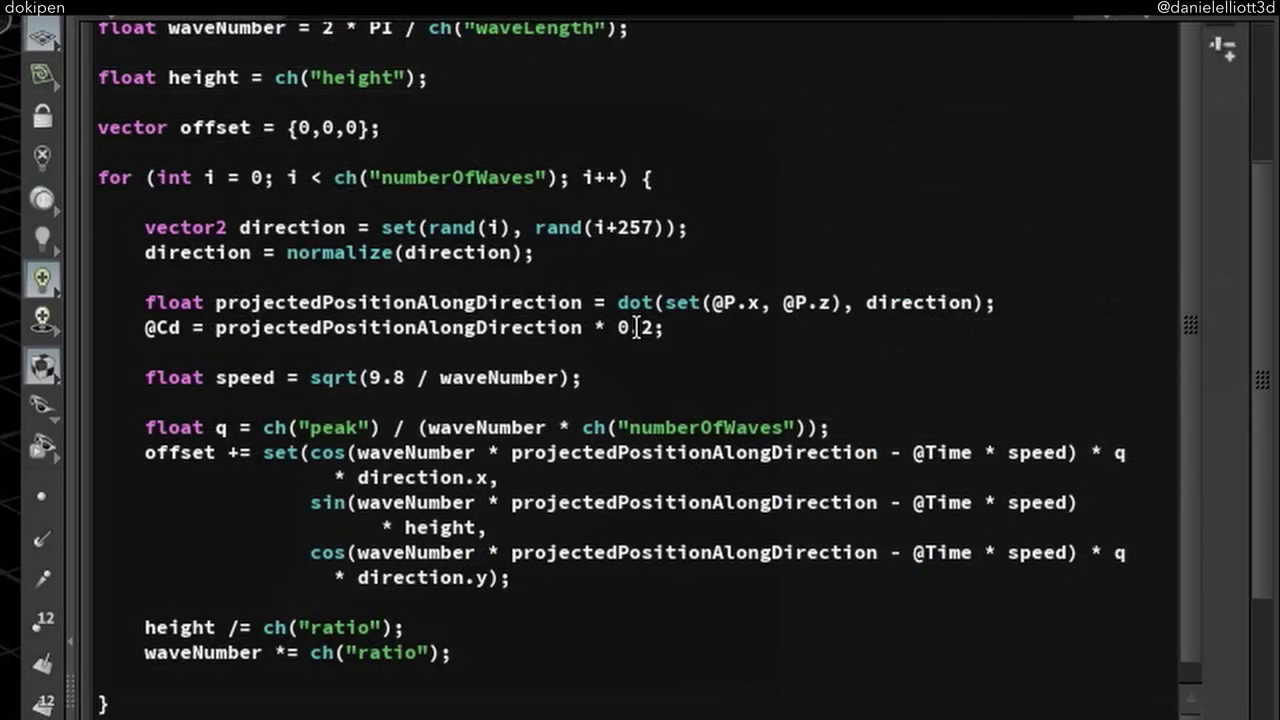
left_click_drag(820, 228, 1034, 228)
key("BackSpace")
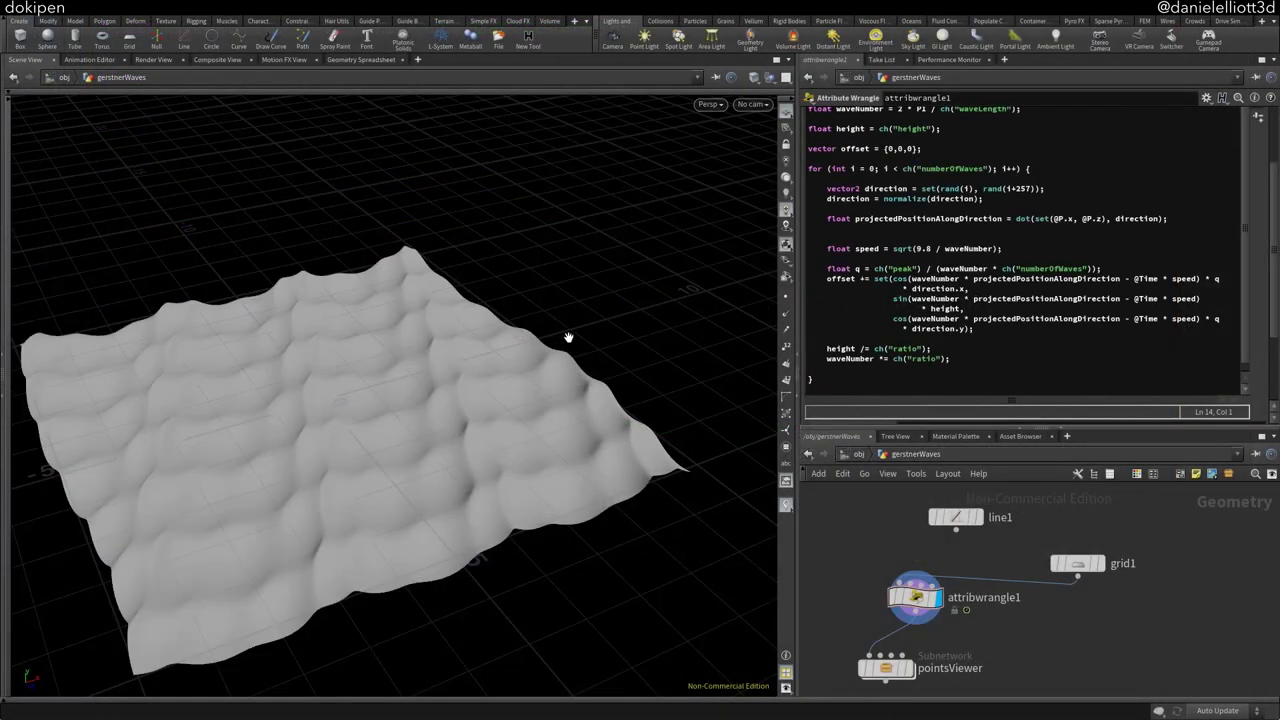
left_click_drag(568, 338, 592, 315)
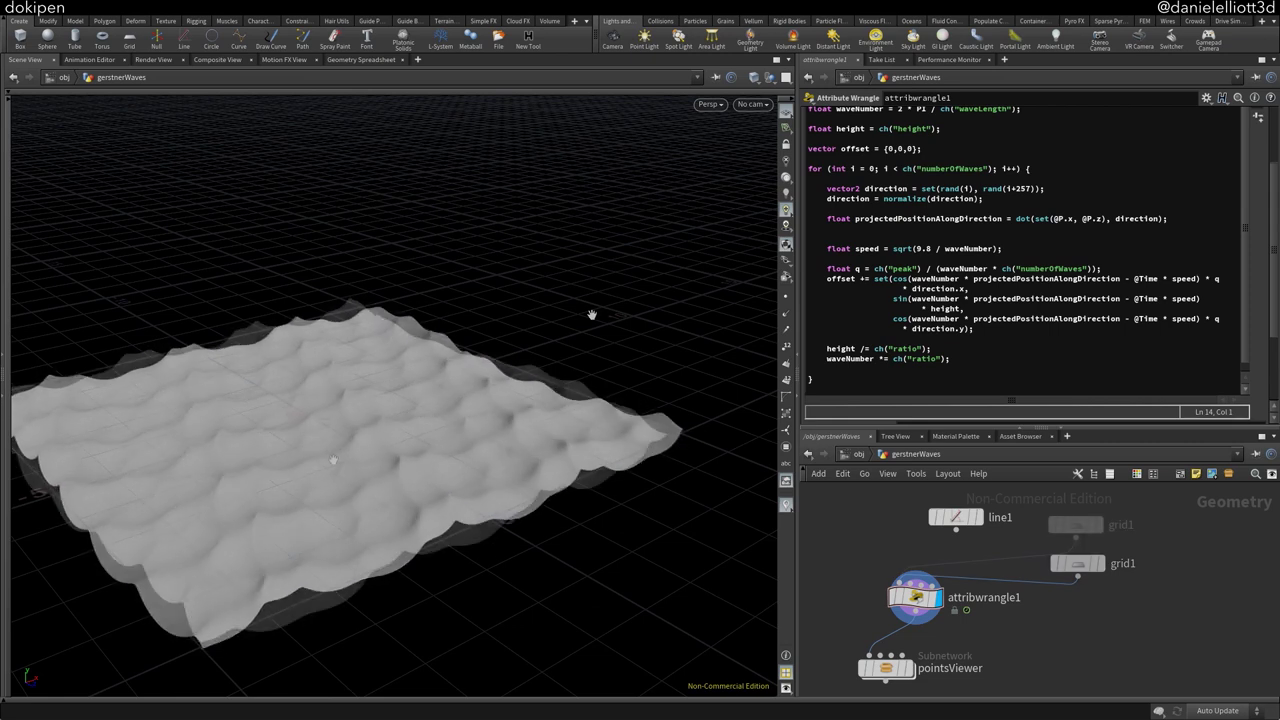
Insert a UV Quick Shade node between grid1 and attribwrangle1 and inspect the textured waves
key("Tab")
type("u")
key("BackSpace")
type("line")
key("Return")
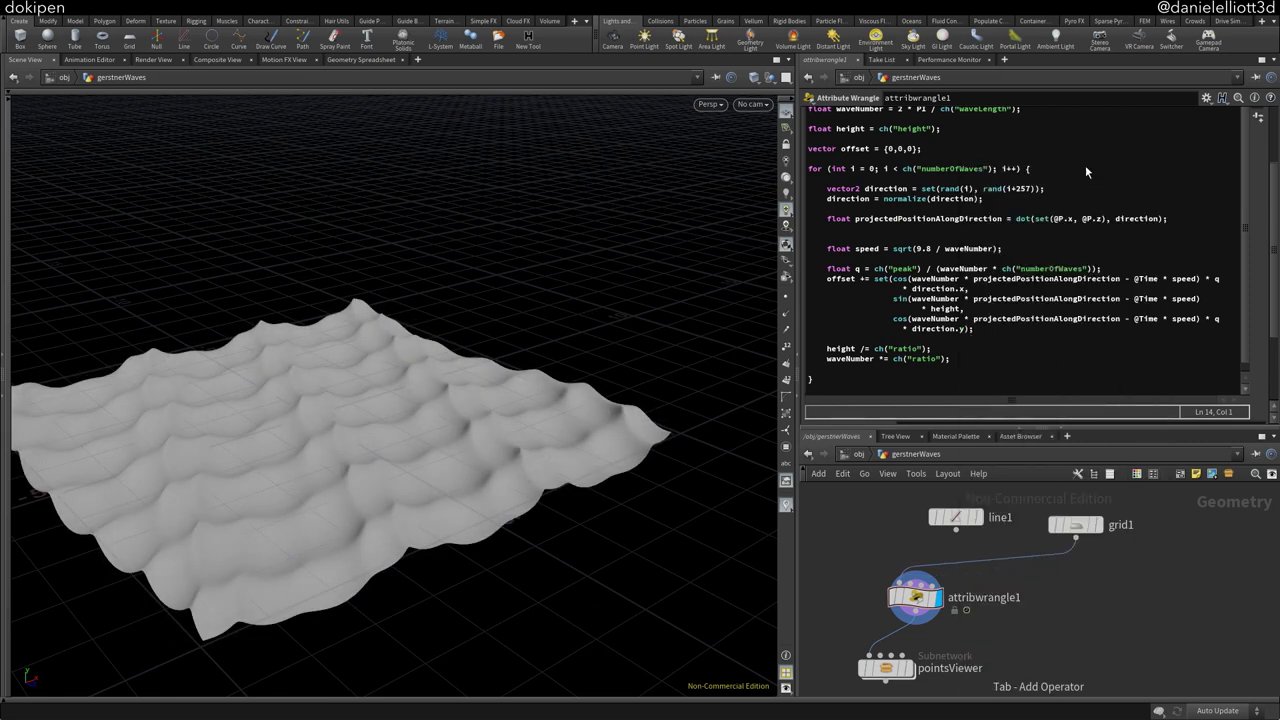
left_click(1010, 561)
scroll(529, 386, "up", 5)
mouse_move(505, 395)
left_mouse_down()
mouse_move(571, 266)
mouse_move(623, 266)
mouse_move(626, 391)
mouse_move(519, 383)
left_mouse_up()
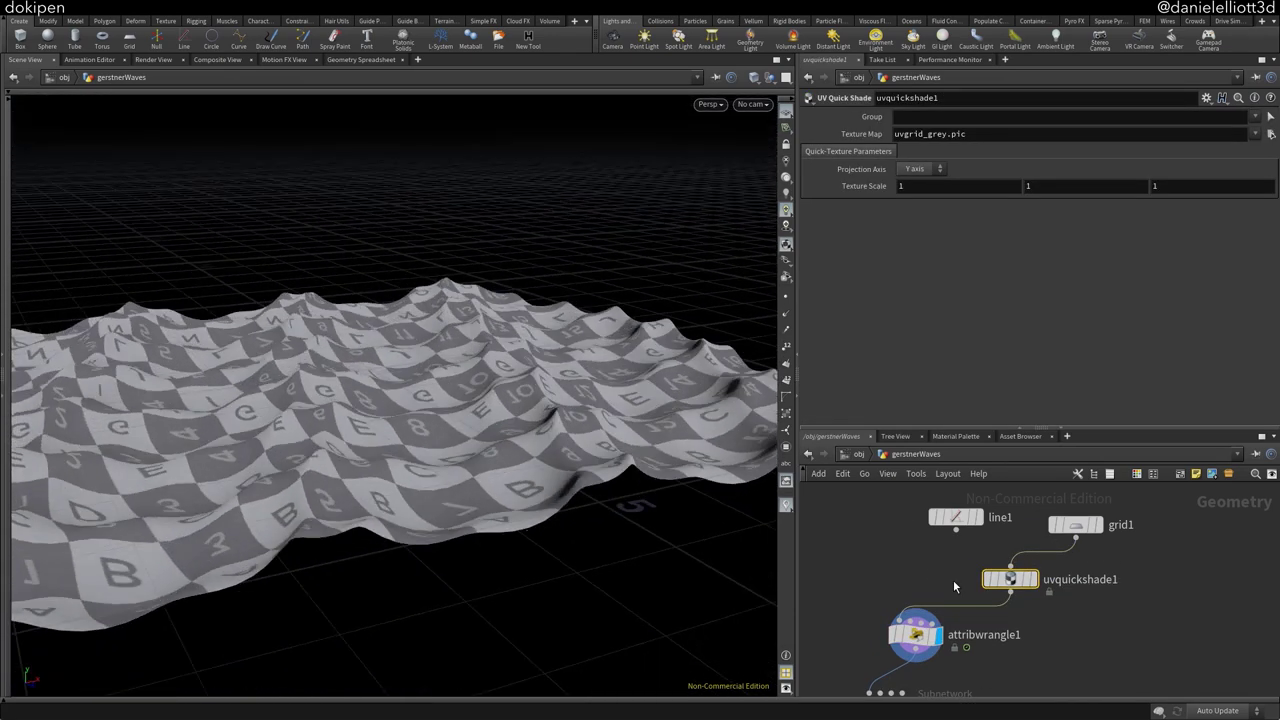
left_click(915, 634)
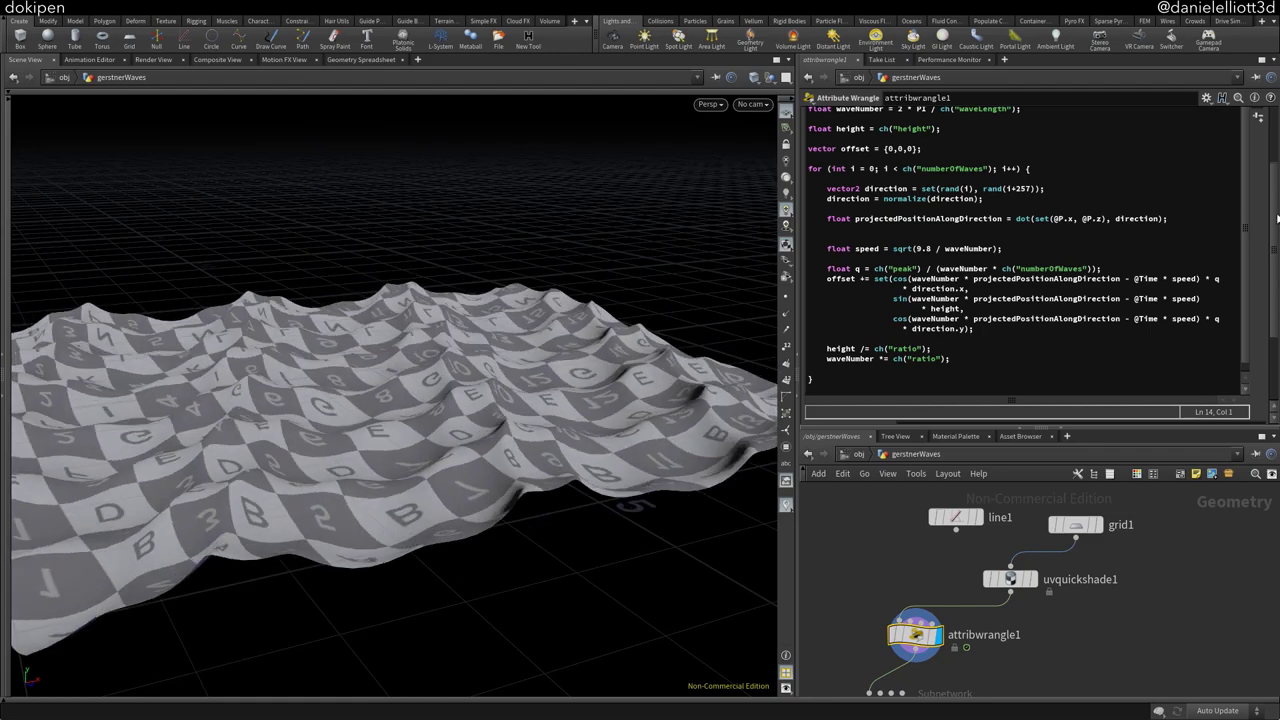
scroll(970, 336, "down", 3)
Set the UV Quick Shade texture map to the ocean-water-in-vancouver-british-columbia image from the gerstner_yt project folder
left_click(1005, 570)
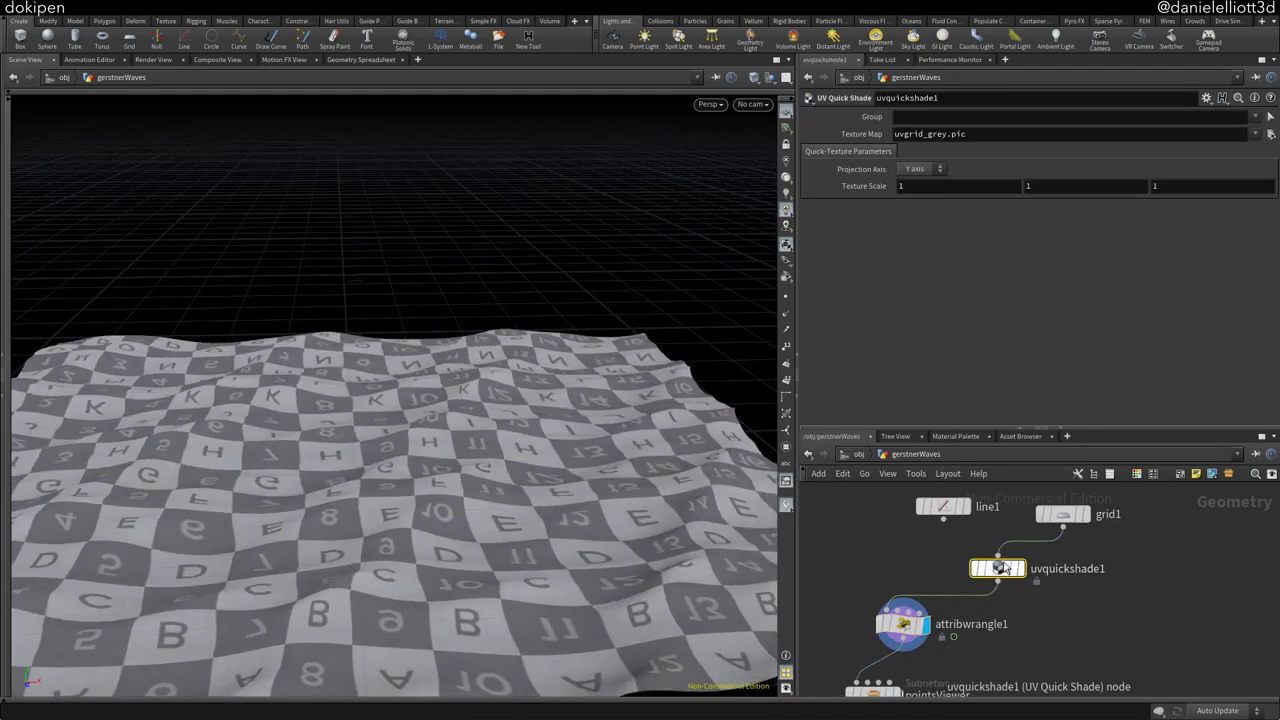
left_click(1228, 142)
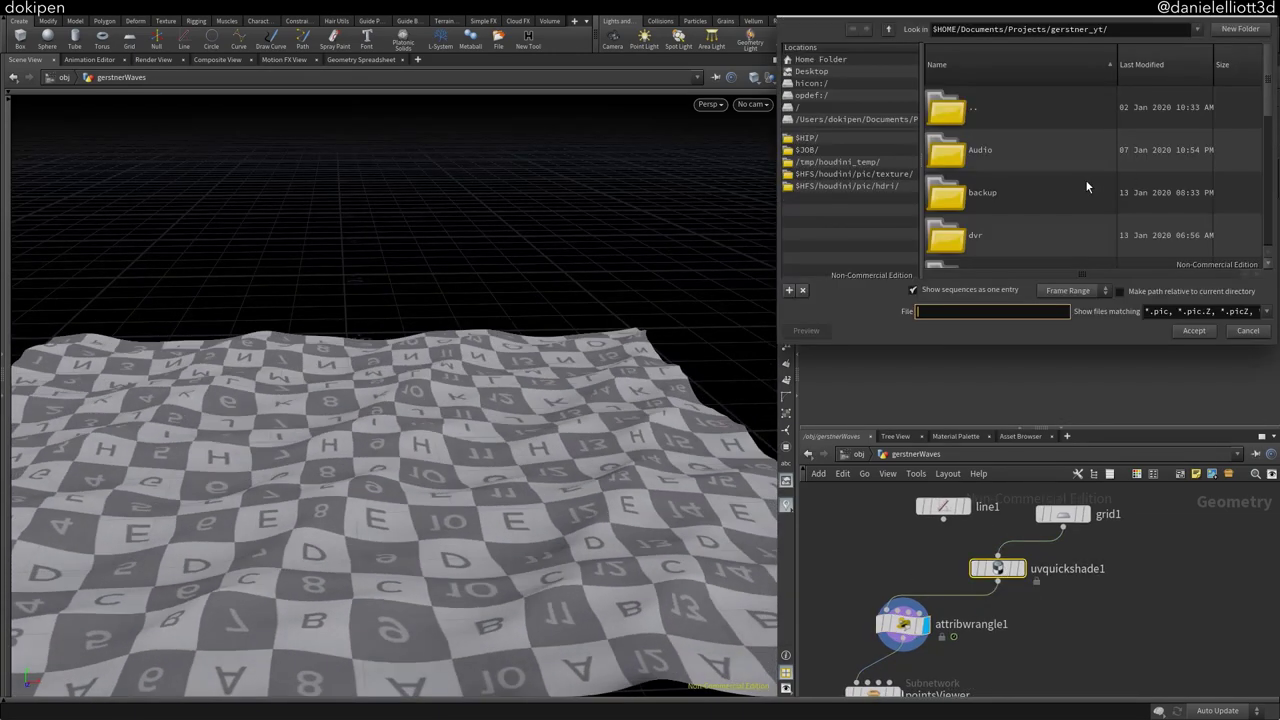
left_click_drag(1270, 137, 1268, 210)
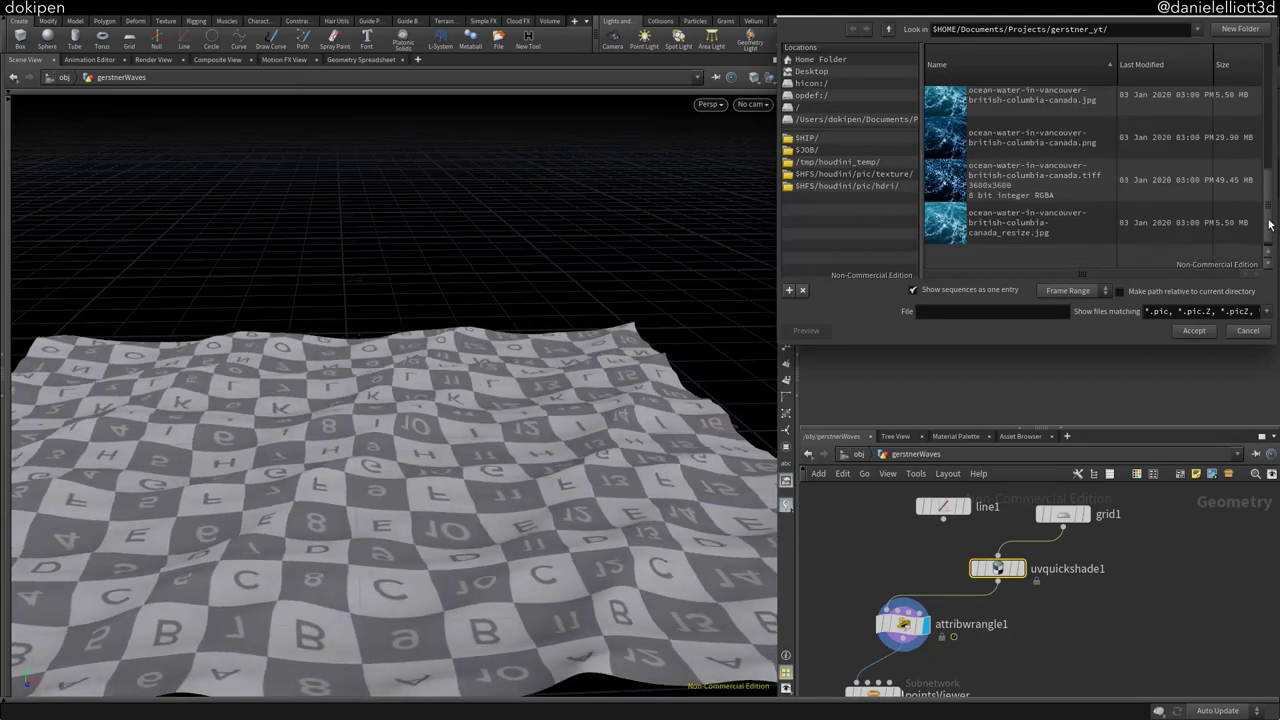
key("Escape")
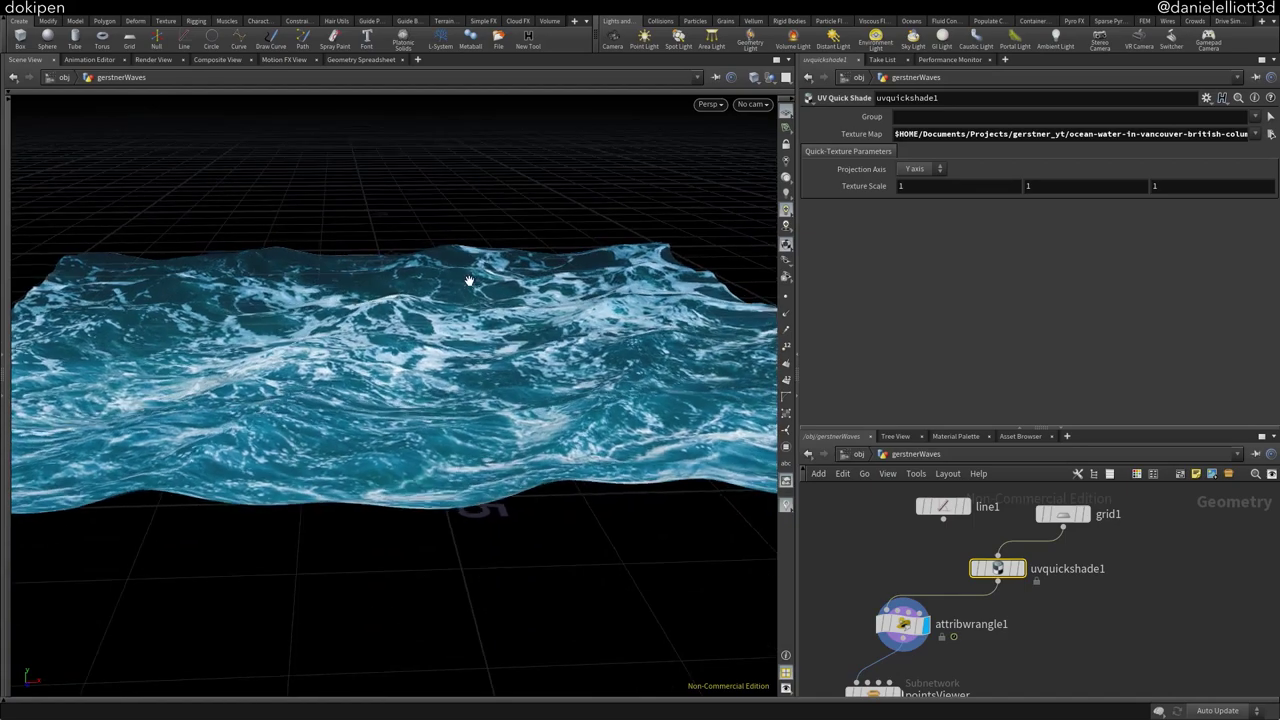
left_click_drag(468, 281, 517, 304)
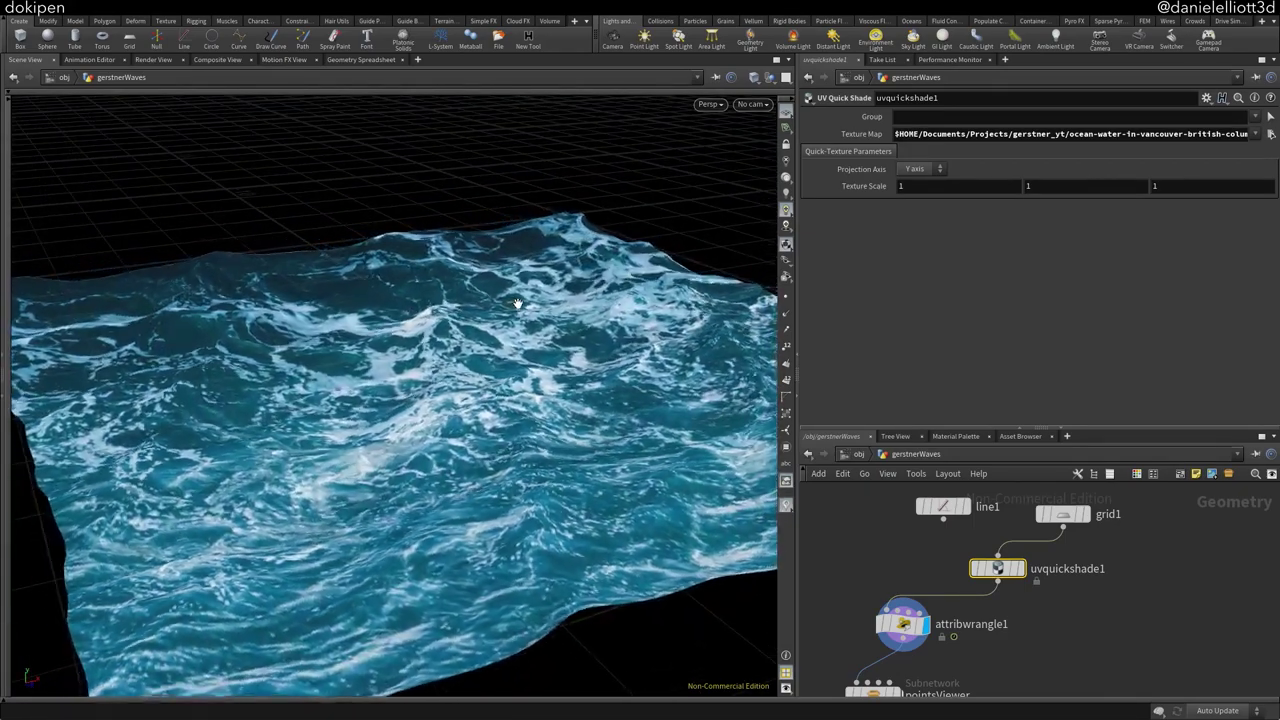
Add a distant light shining on the ocean surface from the current view
left_click_drag(517, 304, 600, 250)
left_click(834, 37)
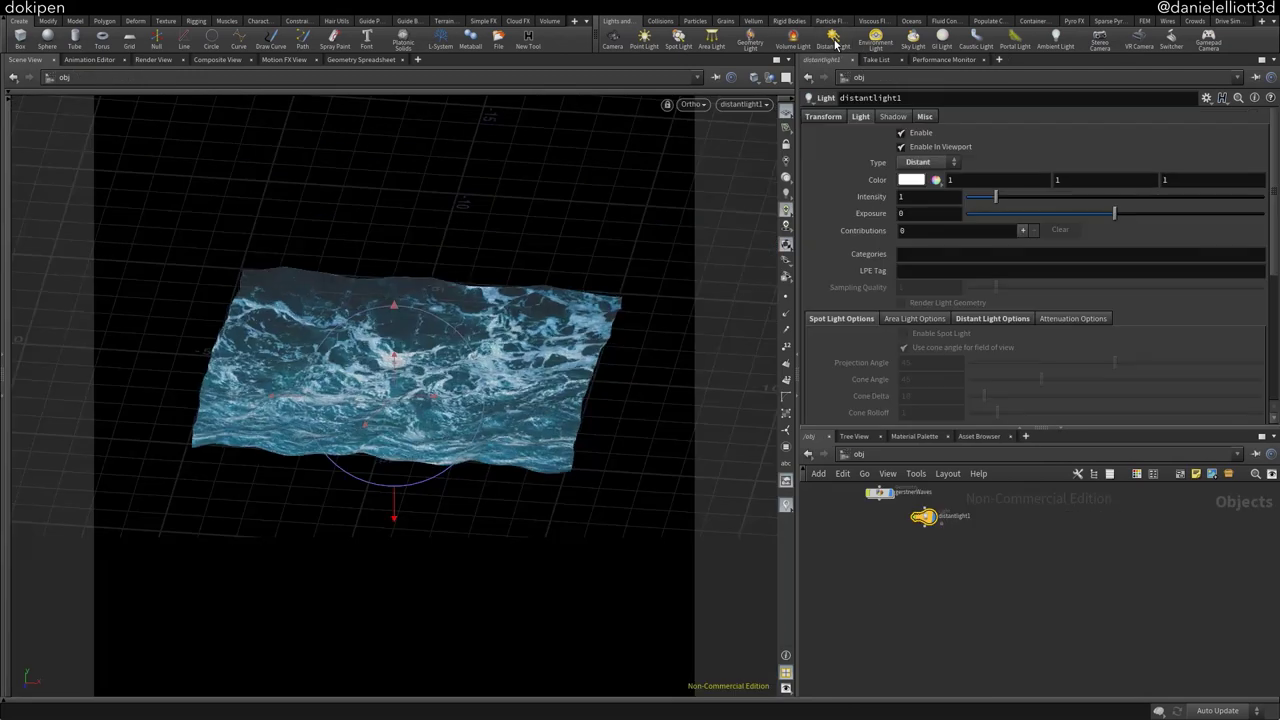
mouse_move(590, 235)
left_mouse_down()
mouse_move(560, 245)
mouse_move(571, 337)
mouse_move(563, 320)
left_mouse_up()
Stop looking through the distant light, restore the perspective view and inspect the lit waves from a low angle
left_click(738, 104)
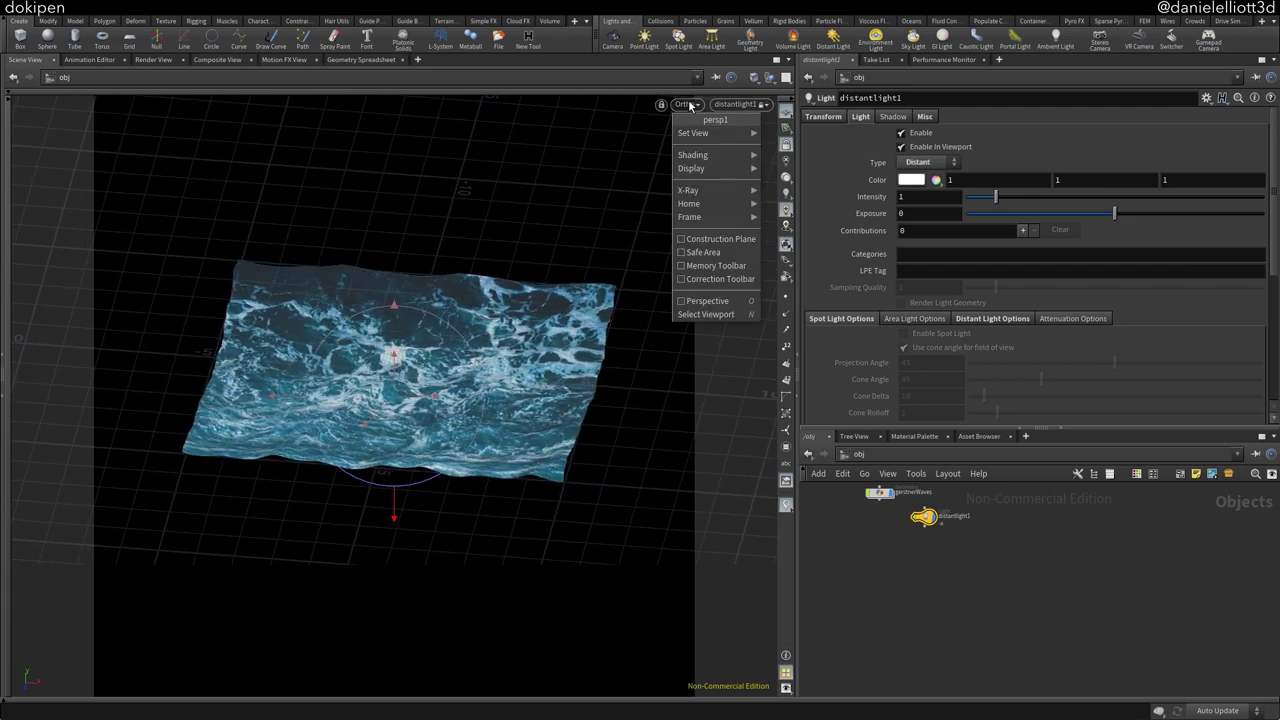
left_click(725, 130)
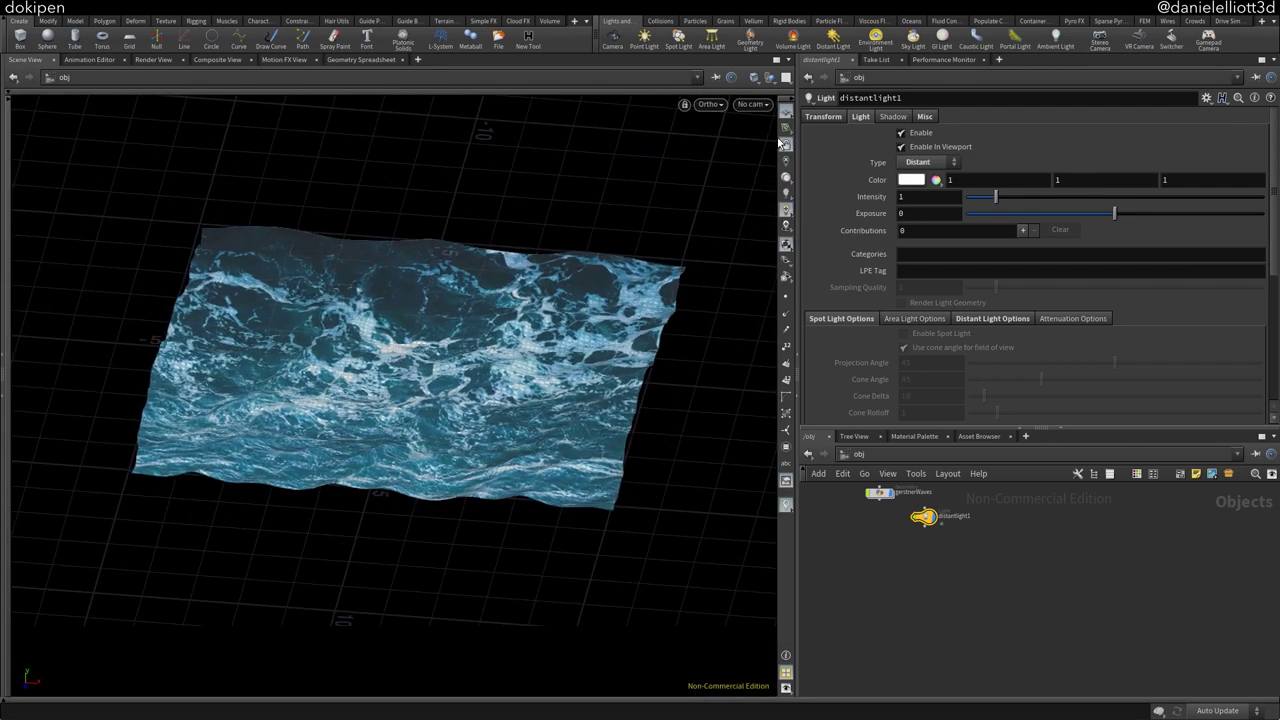
left_click(709, 104)
left_click(728, 220)
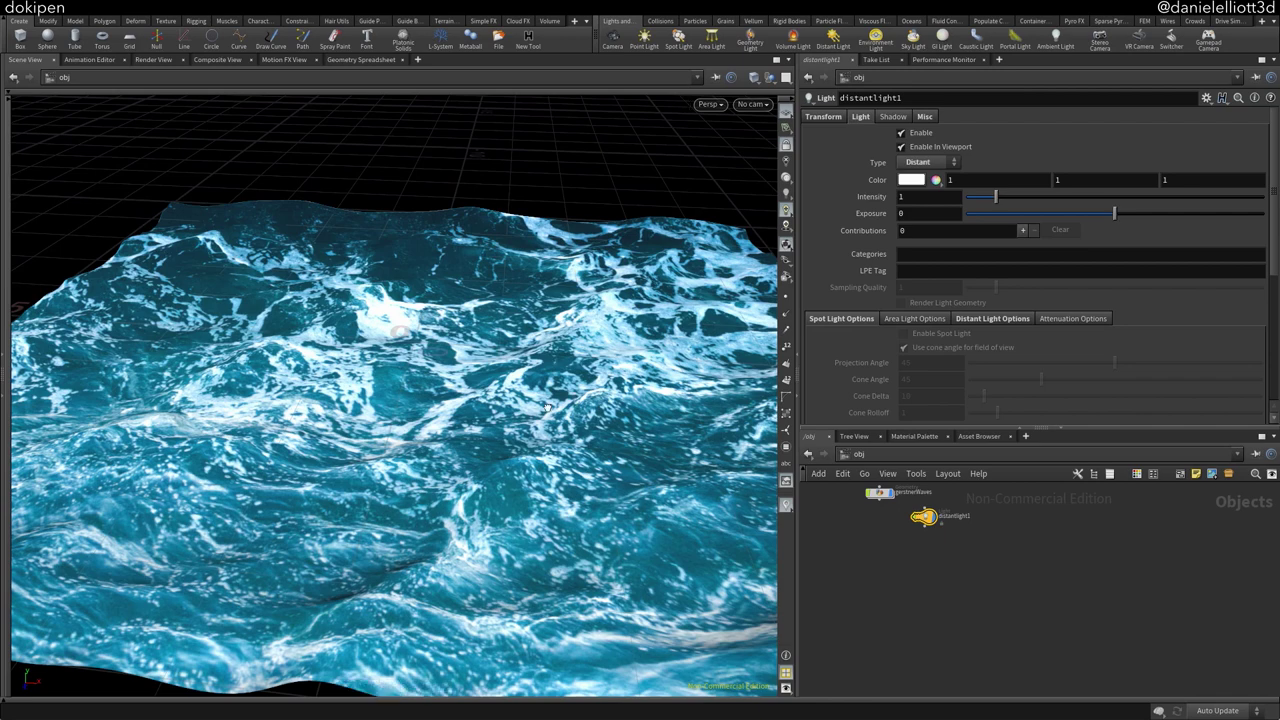
left_click_drag(551, 405, 727, 398)
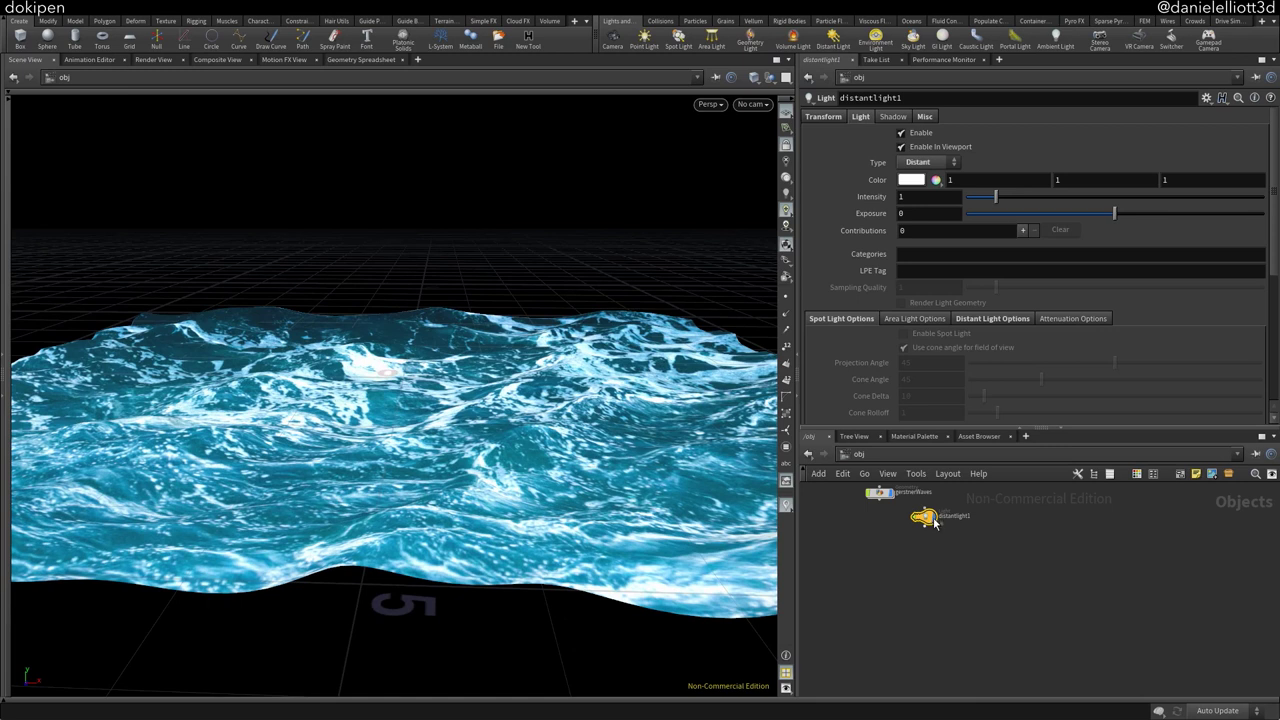
Look through distantlight1 in the viewport again
mouse_move(930, 519)
left_click(752, 104)
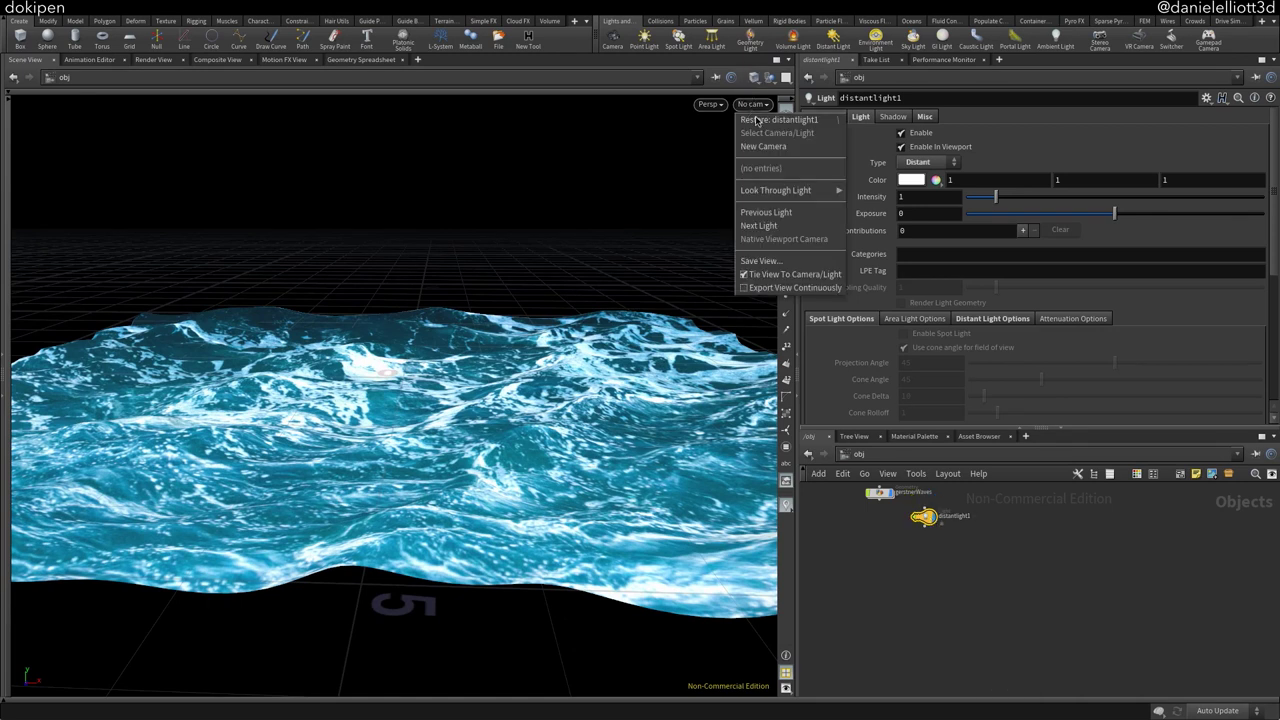
mouse_move(800, 190)
left_click(884, 206)
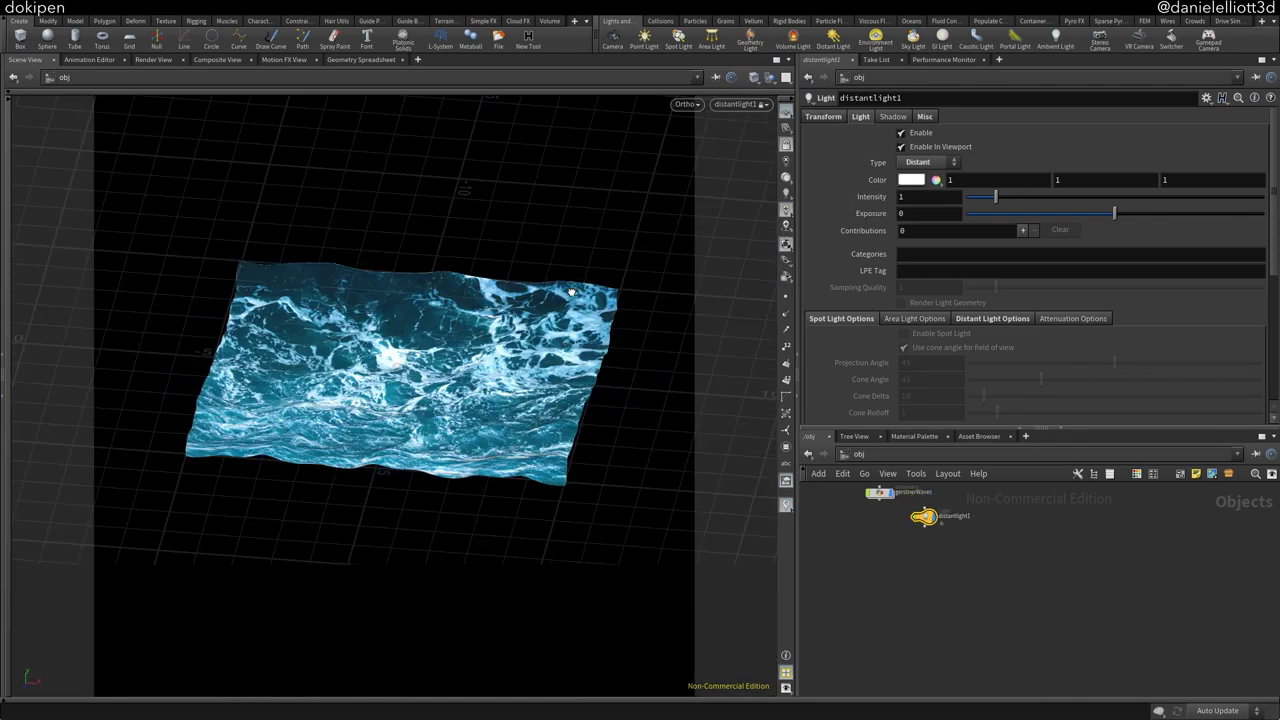
Tilt the distant light to a lower angle through its view, leave the light view and restore the perspective view of the waves
mouse_move(570, 291)
left_mouse_down()
mouse_move(563, 131)
mouse_move(594, 246)
mouse_move(577, 254)
left_mouse_up()
left_click(726, 105)
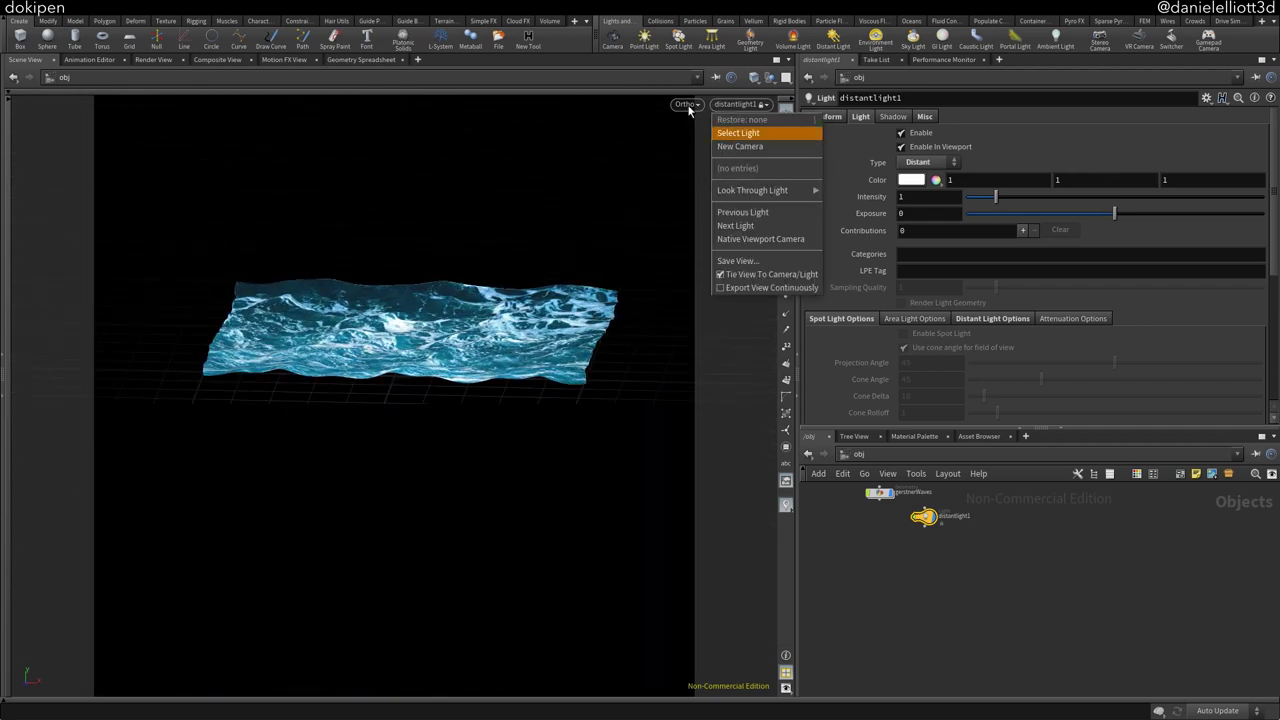
left_click(689, 110)
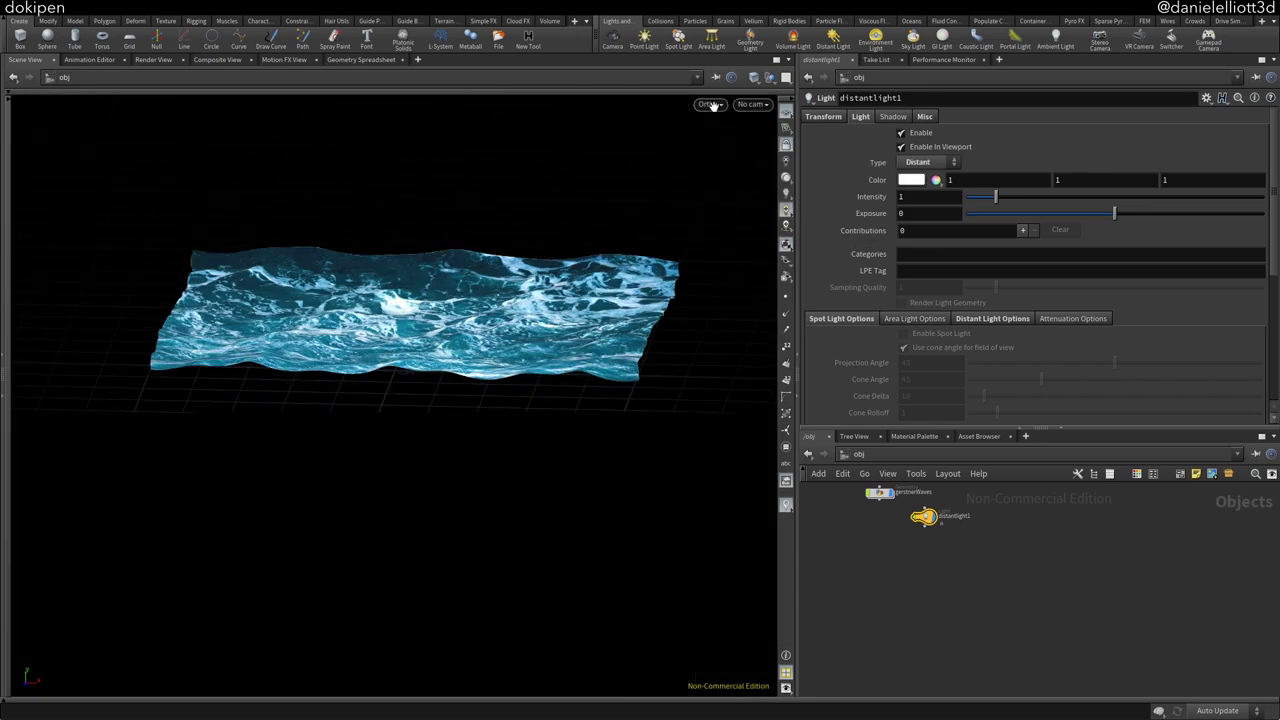
left_click(711, 103)
left_click(747, 298)
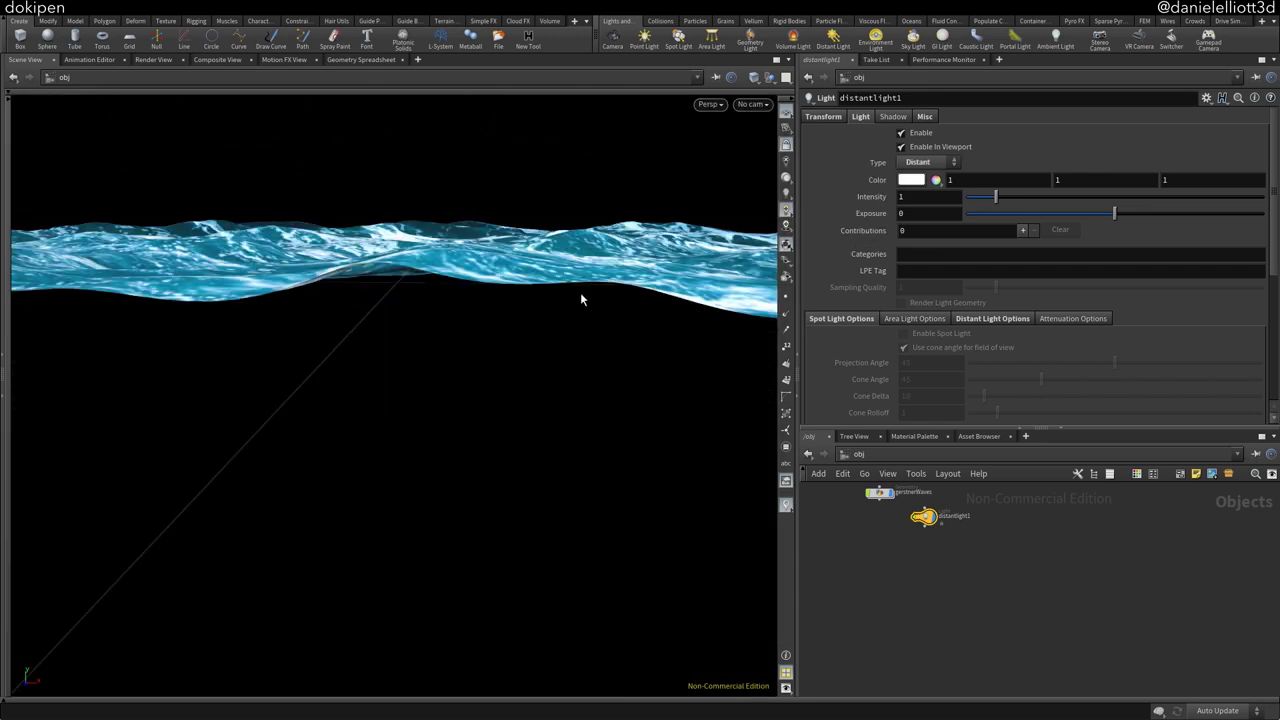
left_click_drag(580, 298, 388, 365)
Open the gerstnerWaves geometry network, hide the other objects in the viewport and view the lit waves up close
double_click(880, 492)
key("g")
key("h")
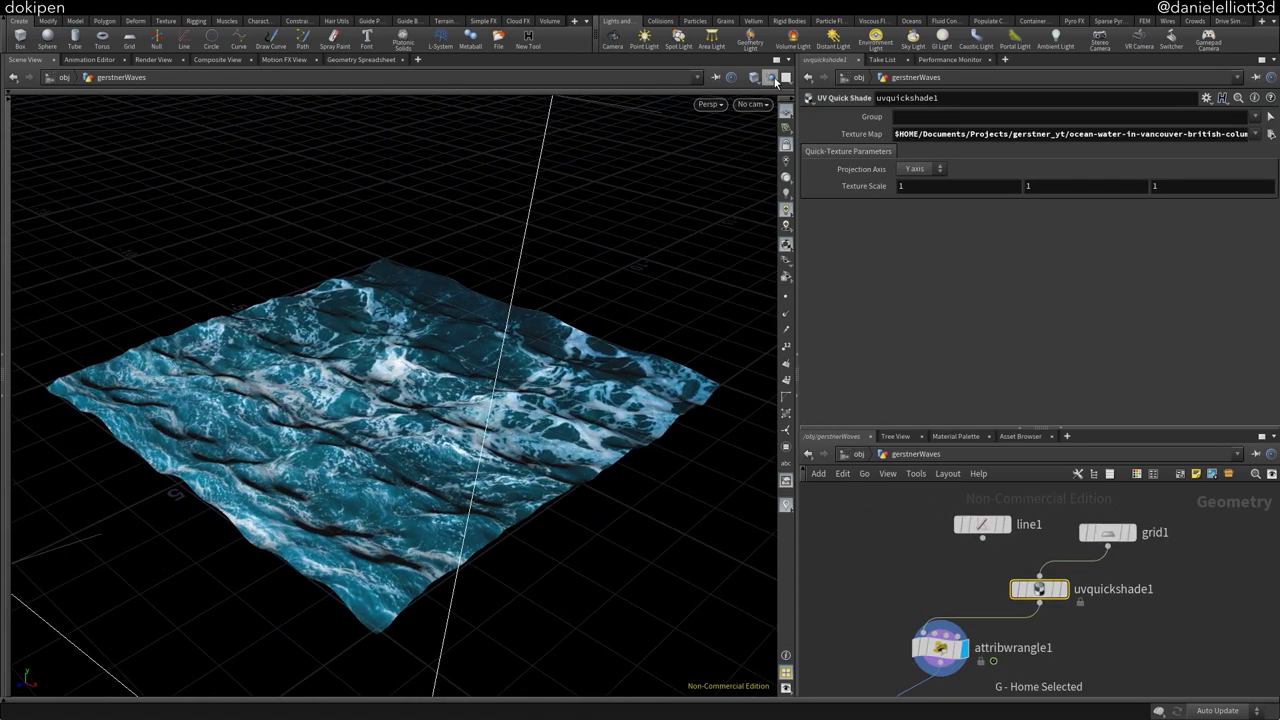
left_click(785, 127)
left_click_drag(298, 479, 413, 395)
scroll(540, 405, "up", 4)
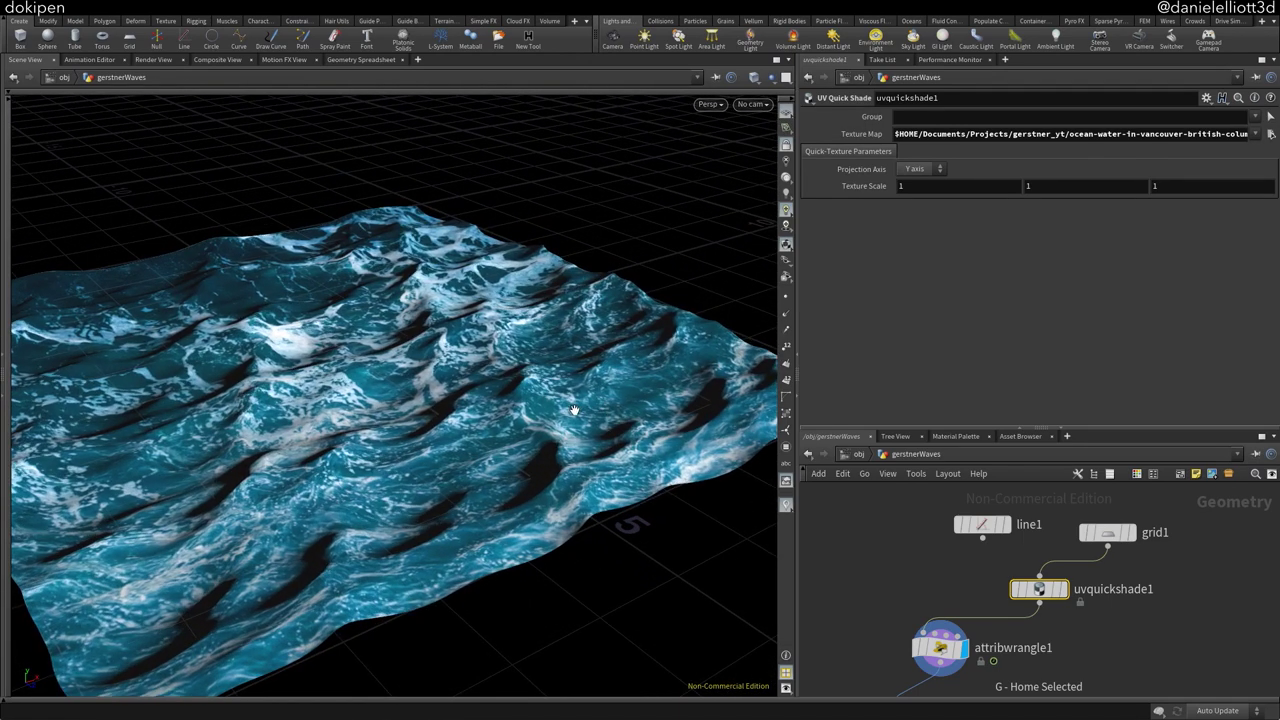
scroll(575, 410, "up", 3)
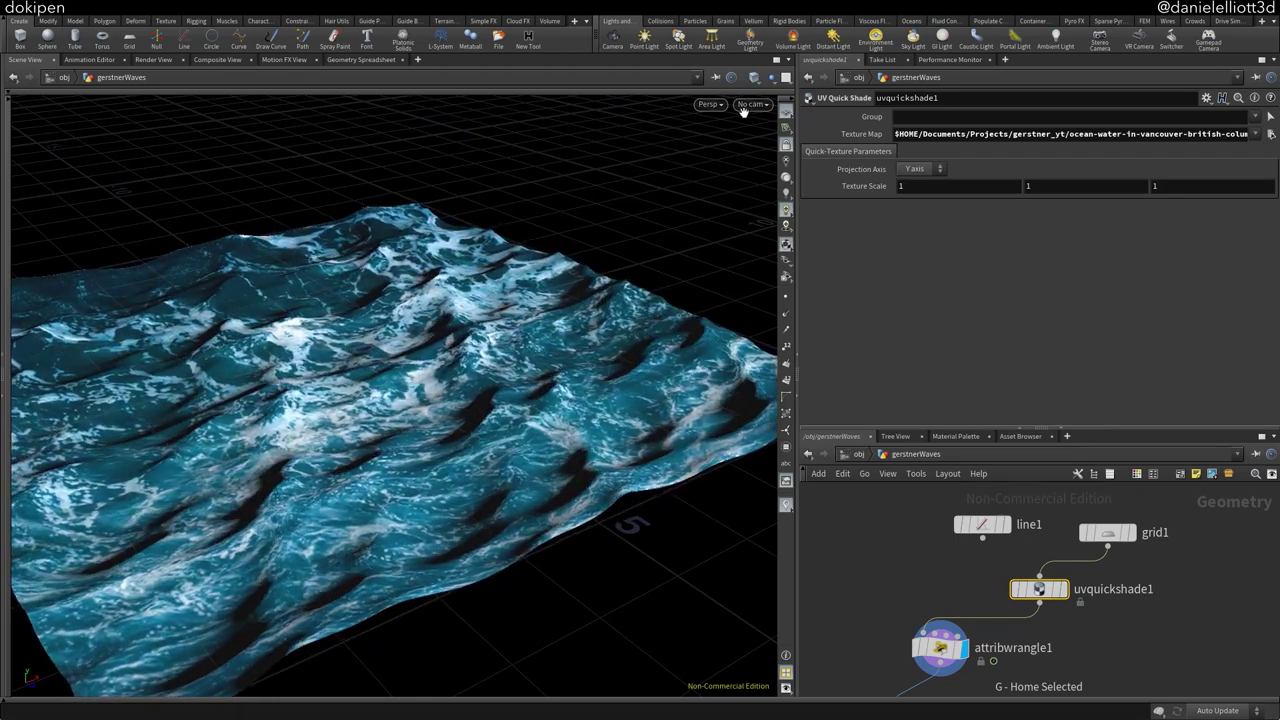
Look through distantlight1 again, raise its angle over the ocean surface, and return to the free perspective view
left_click(751, 104)
mouse_move(785, 190)
left_click(869, 202)
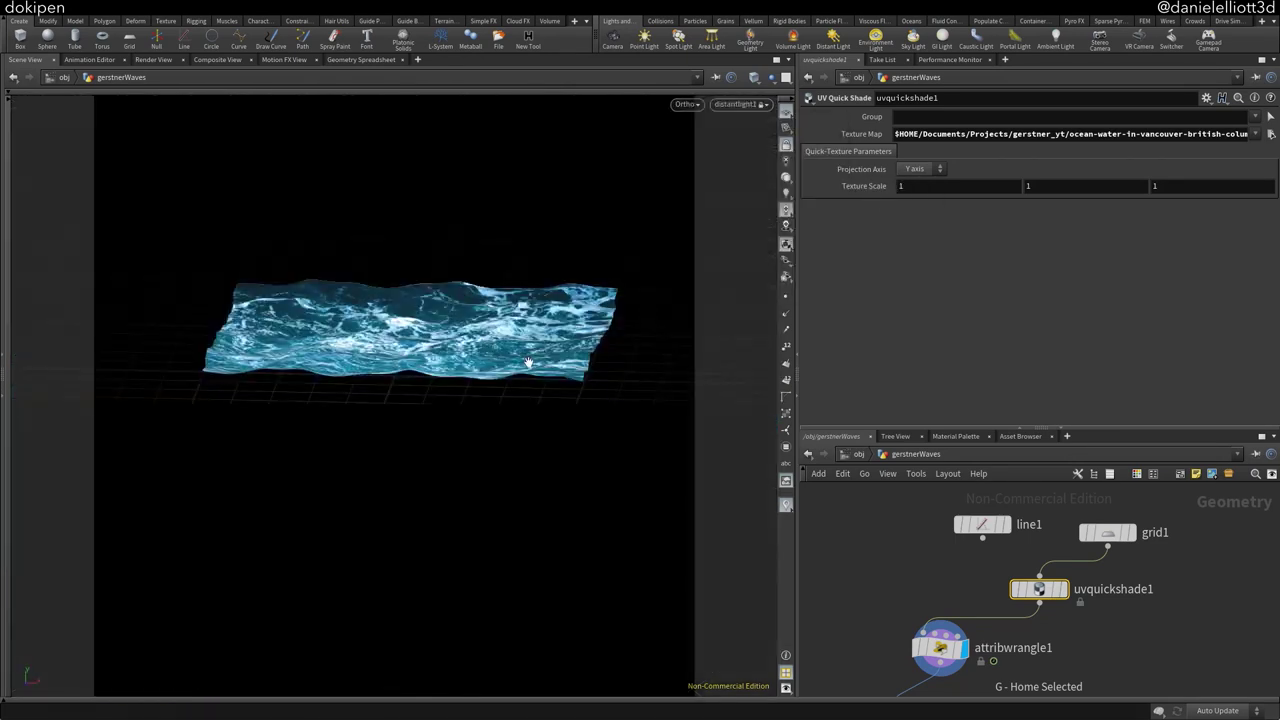
left_click_drag(493, 367, 506, 356)
left_click(720, 106)
left_click(769, 132)
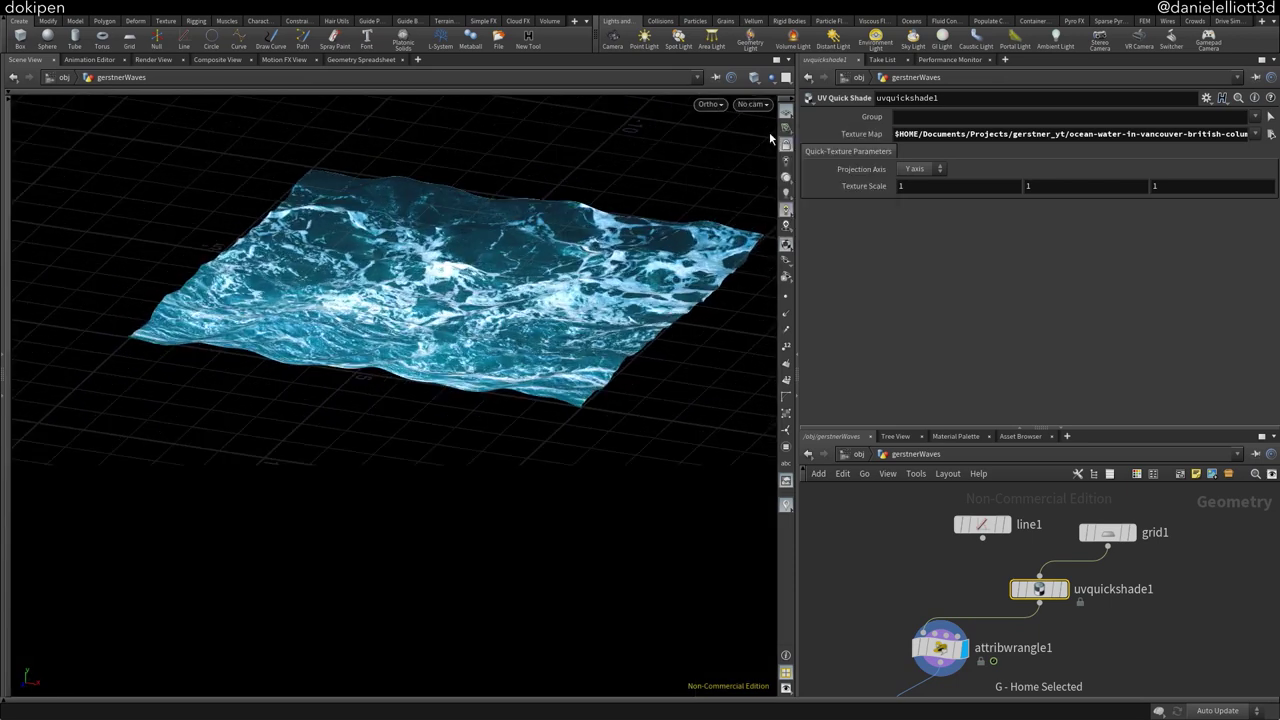
left_click(755, 105)
left_click(710, 104)
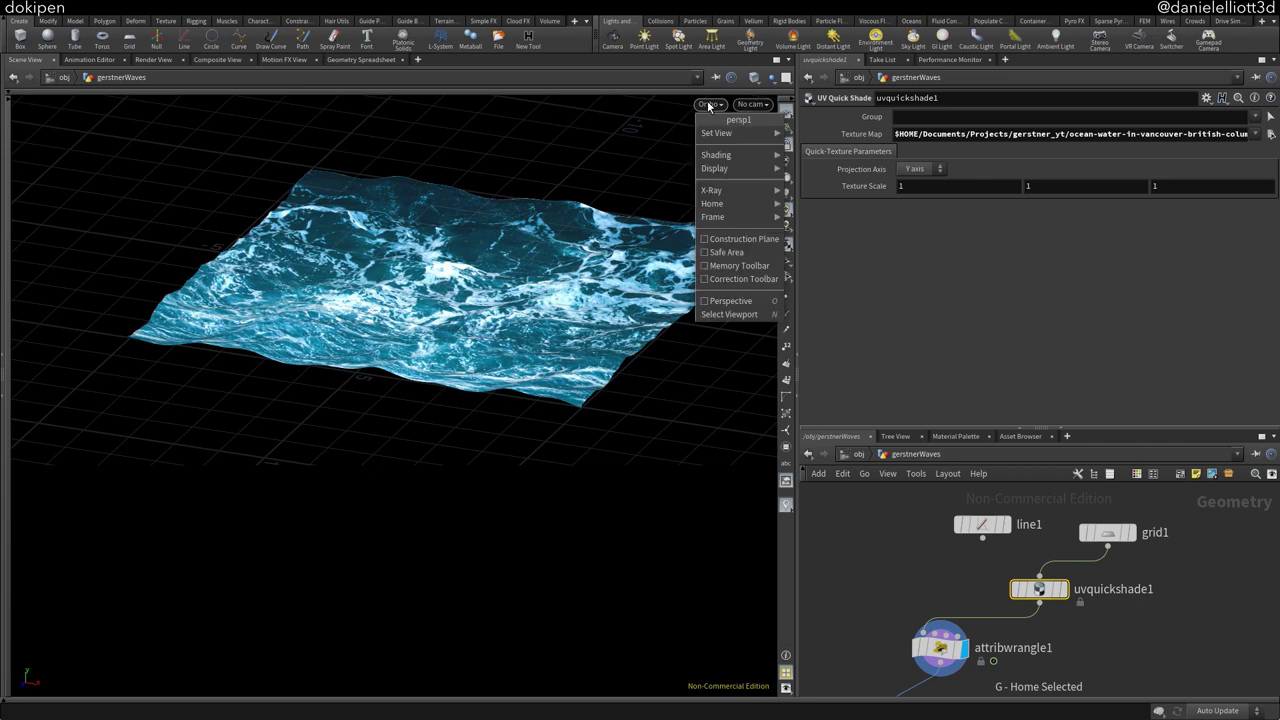
left_click(735, 305)
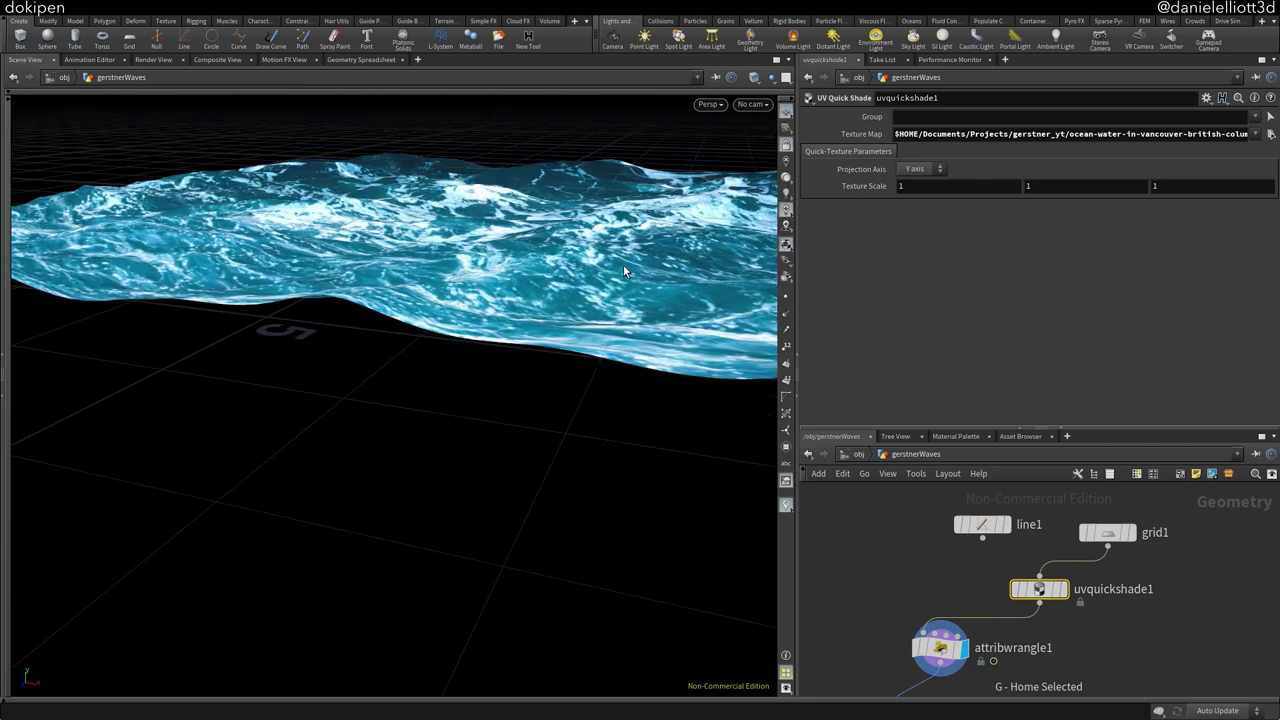
left_click_drag(625, 268, 465, 360)
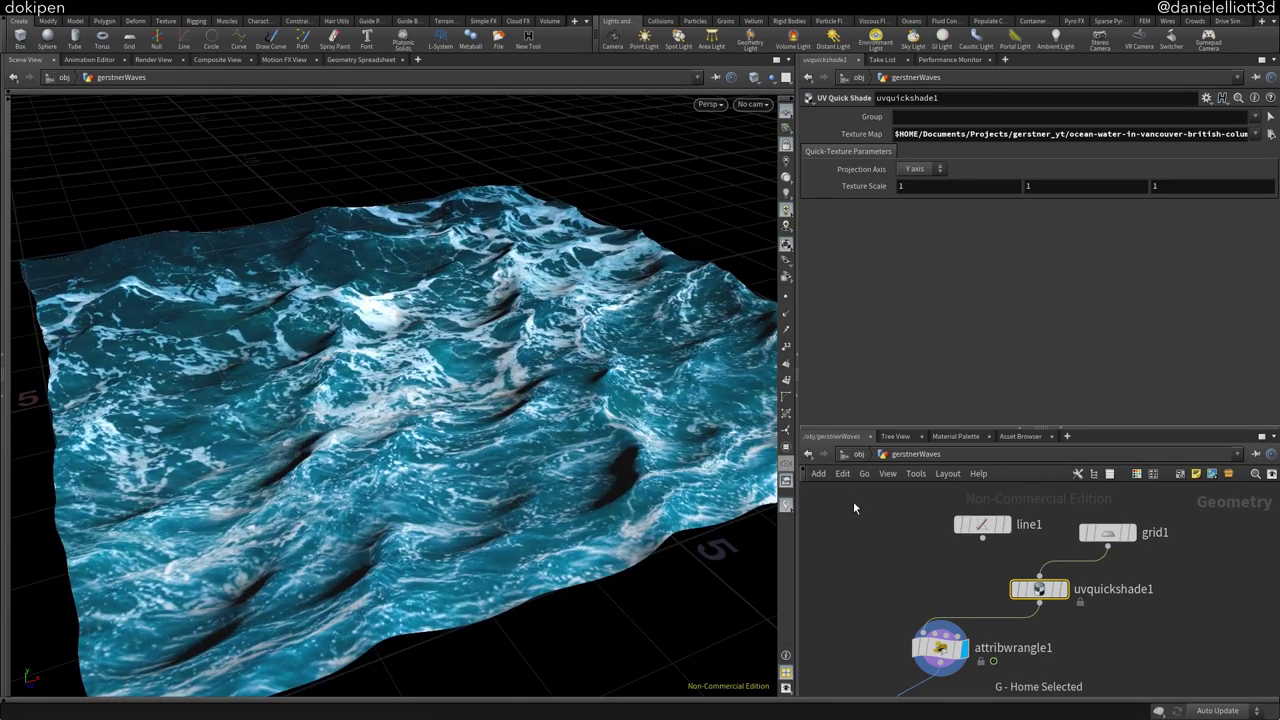
middle_click_drag(856, 511, 839, 439)
left_click(922, 576)
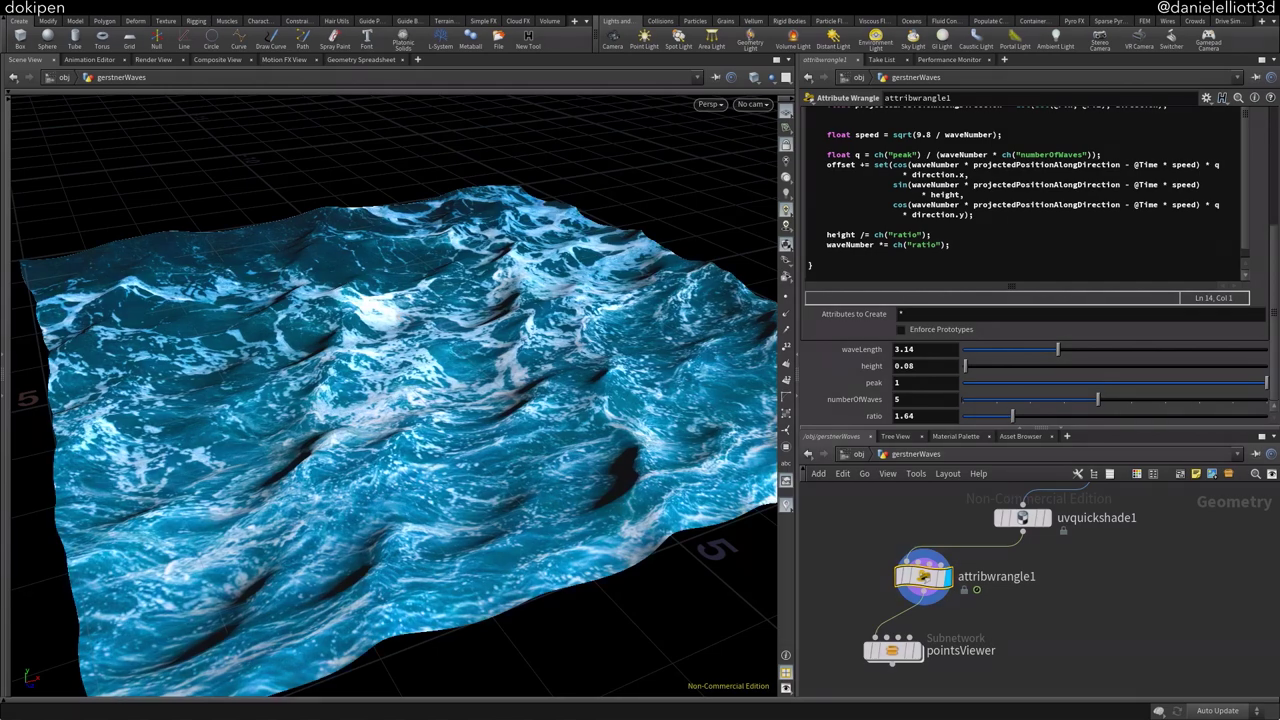
left_click_drag(1010, 286, 1011, 386)
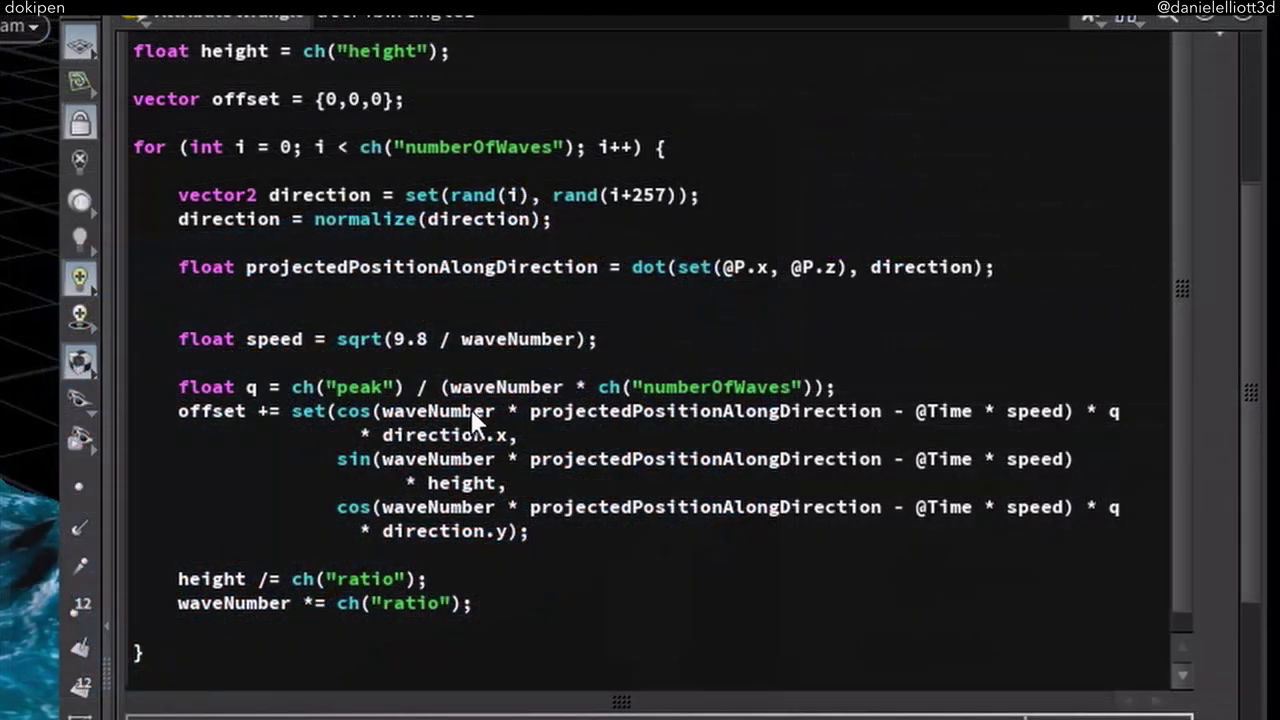
left_click_drag(380, 410, 1064, 410)
key("ctrl+c")
left_click(866, 386)
key("Return")
type("float phase =")
key("ctrl+v")
type(";")
Replace the repeated wave expression in the offset's three cos and sin calls with phase, and put each component on one line
double_click(278, 436)
key("ctrl+c")
left_click_drag(382, 459, 1062, 459)
key("ctrl+v")
left_click_drag(382, 507, 1066, 507)
key("ctrl+v")
left_click_drag(382, 555, 1066, 555)
key("ctrl+v")
left_click_drag(362, 483, 505, 459)
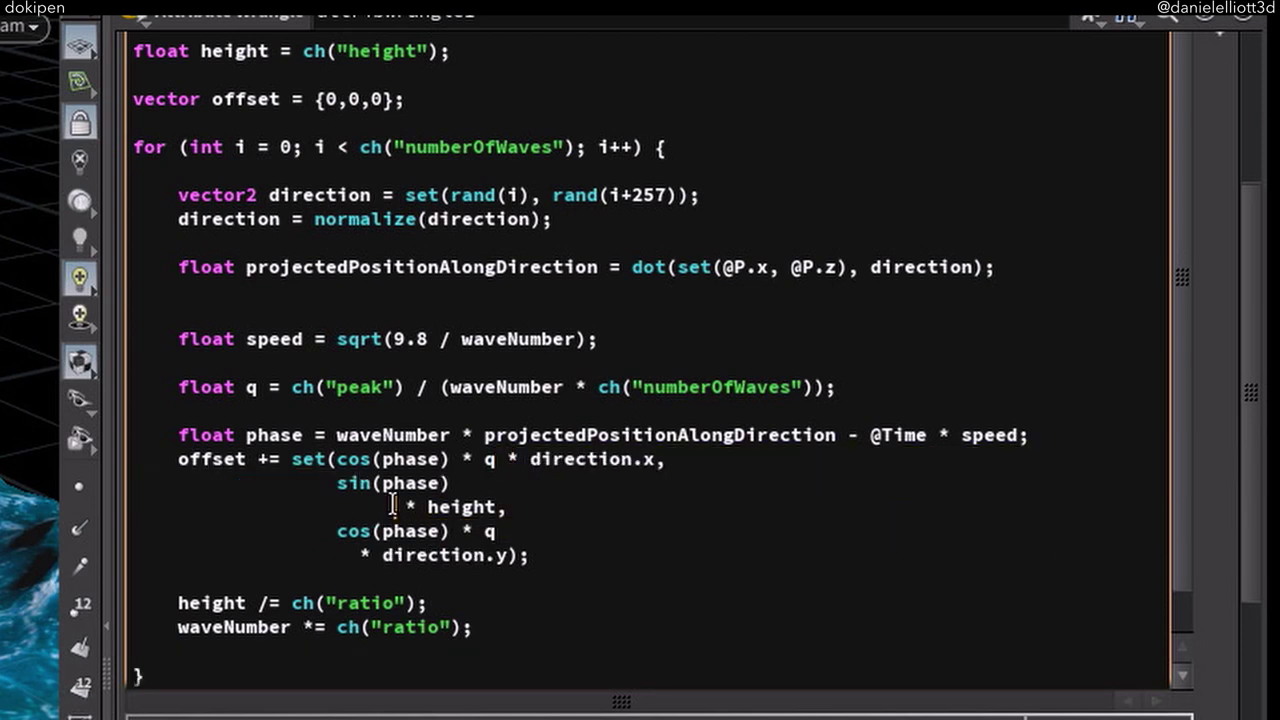
left_click_drag(405, 507, 449, 483)
left_click_drag(362, 531, 515, 507)
Below the phase line, declare float s = sin(phase); and float c = cos(phase); with blank lines around them
left_click(1060, 431)
key("Return")
key("Return")
key("Return")
key("Up")
type("float s = sin(phase);")
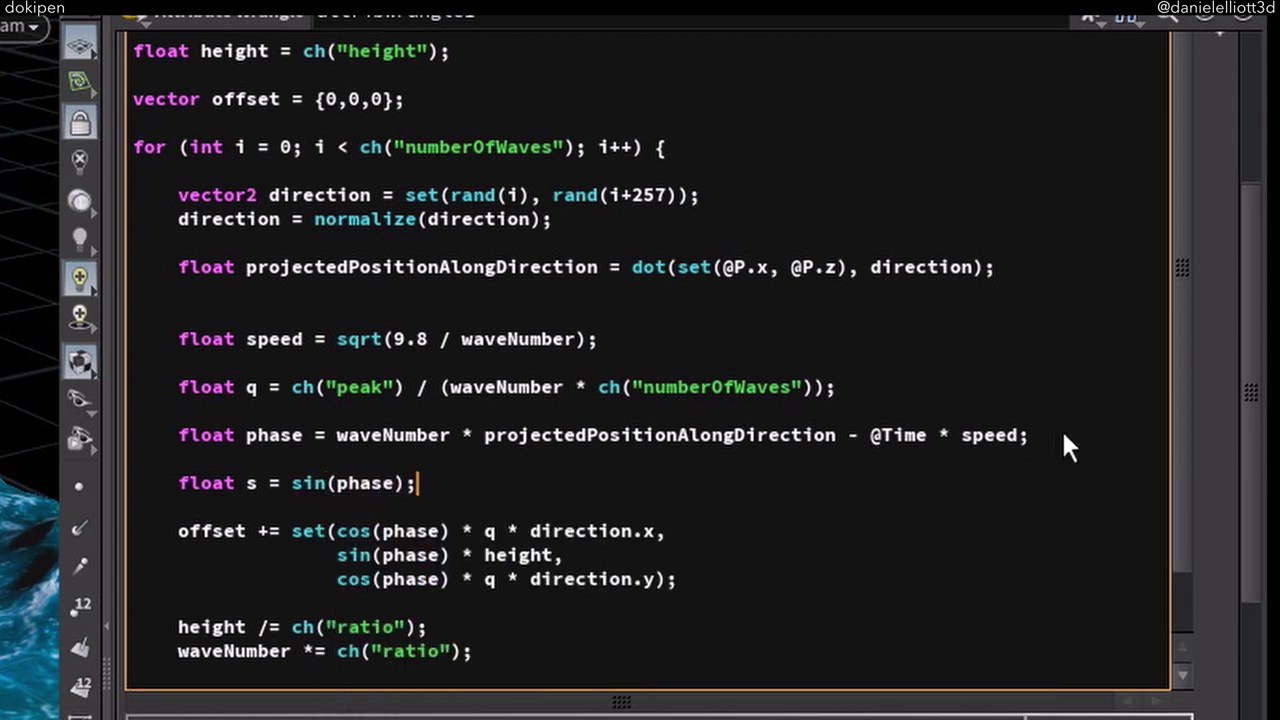
key("Return")
type("float c = cos(phase);")
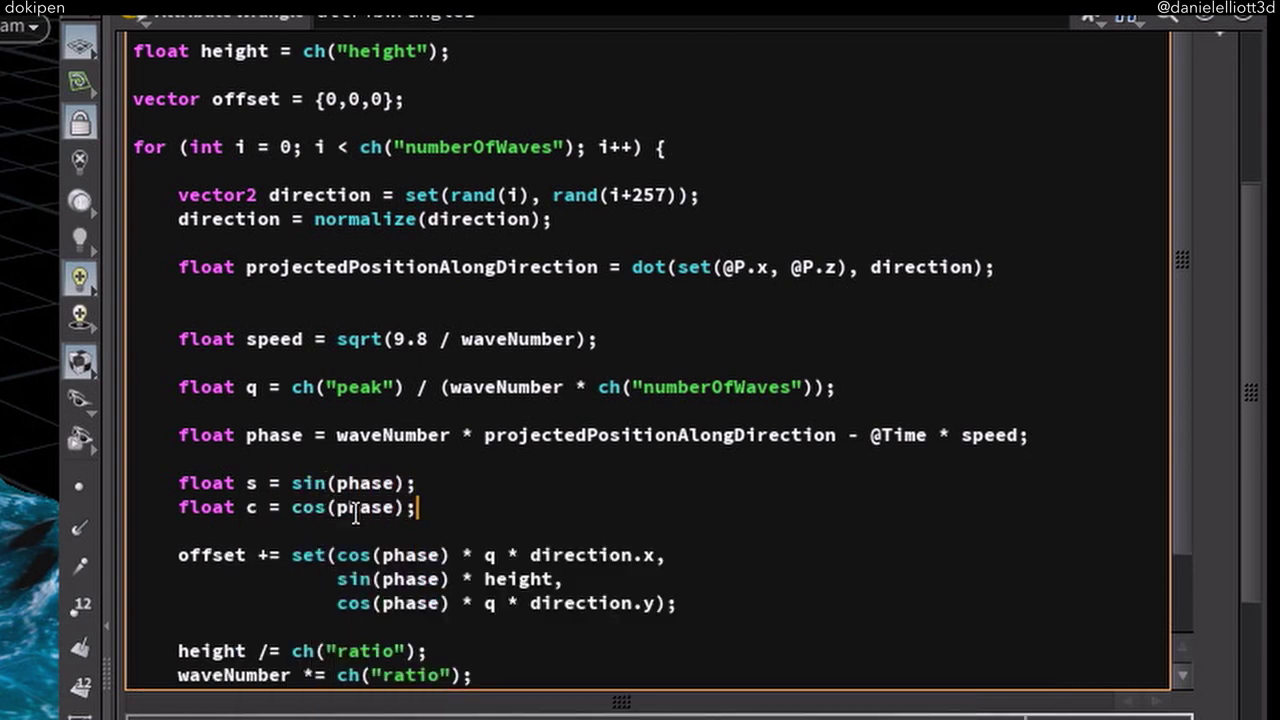
Replace the cos(phase) and sin(phase) calls in the offset's set function with the variables c and s
left_click_drag(337, 555, 450, 556)
type("c")
left_click_drag(340, 579, 447, 580)
type("s")
left_click_drag(337, 603, 445, 604)
type("c")
mouse_move(620, 403)
left_mouse_down("alt")
mouse_move(619, 419)
mouse_move(628, 403)
left_mouse_up("alt")
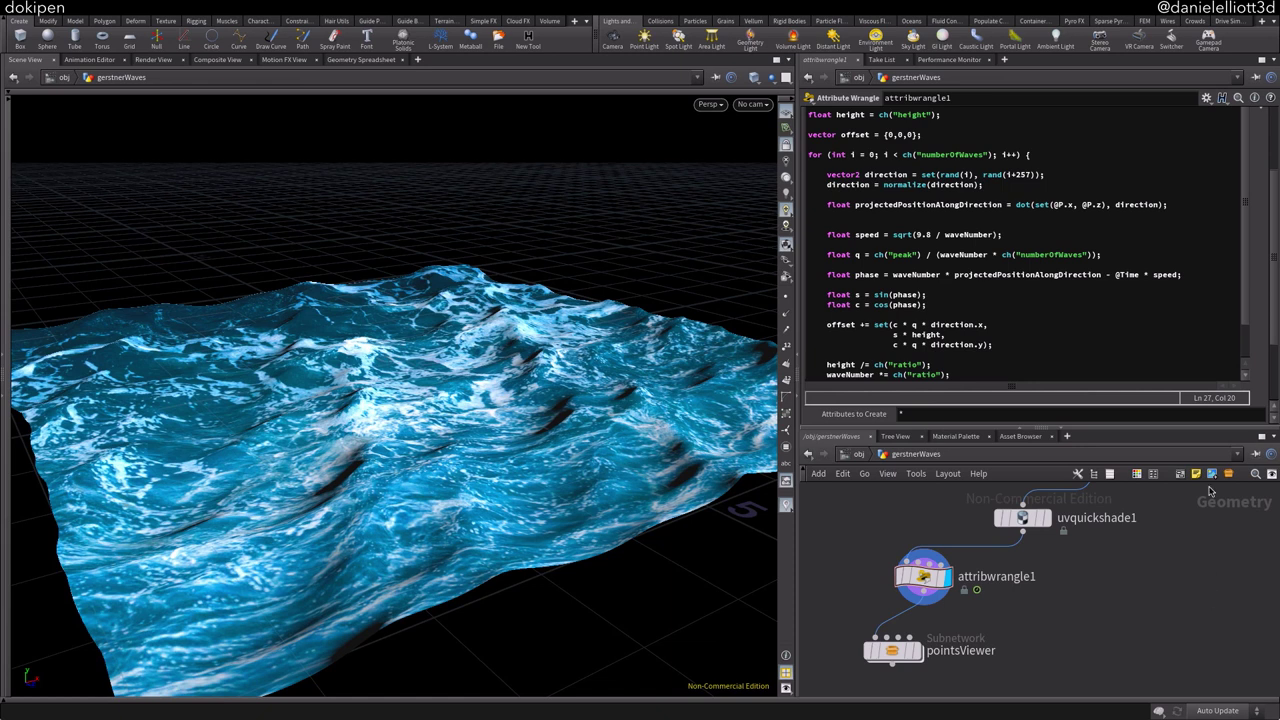
Below the offset declaration, declare vector bitangent = {1,0,0}; and vector tangent = {0,0,1};
scroll(1268, 283, "up", 1)
scroll(1268, 283, "up", 2)
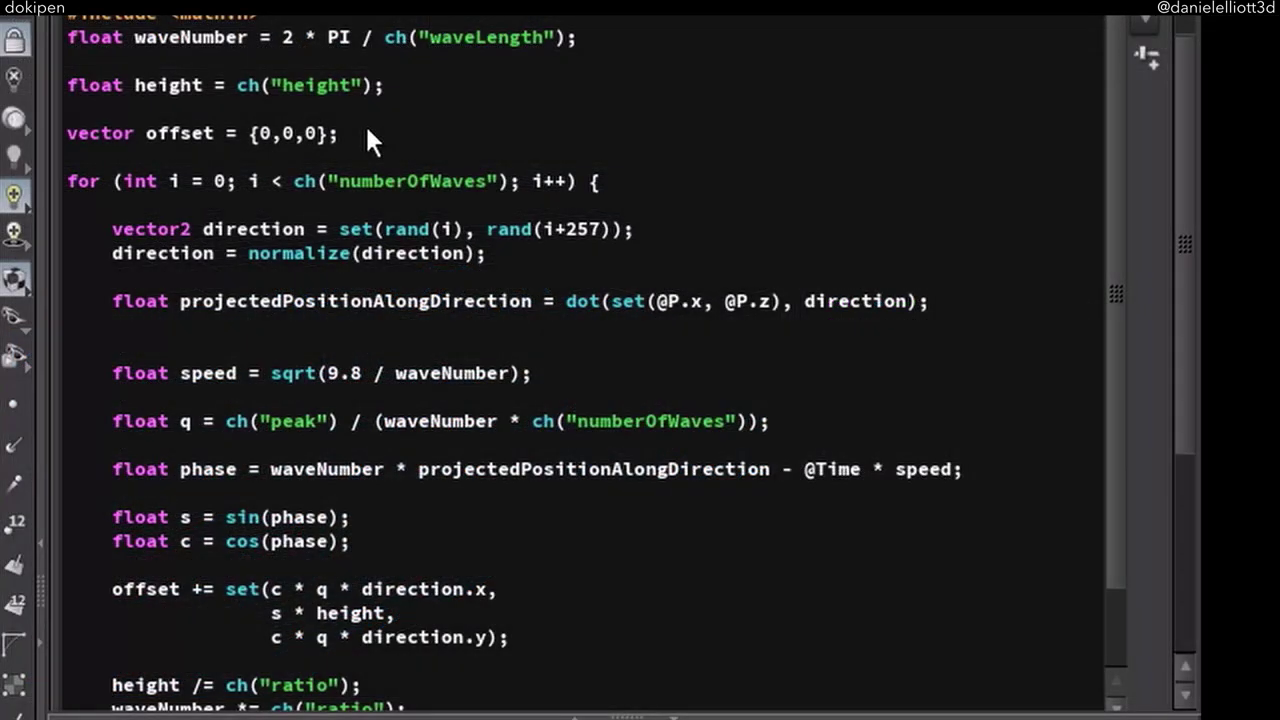
left_click(938, 187)
key("Return")
type("vector bitangent = {0,0,0};")
key("Return")
type("vector tangent = {0,0,0};")
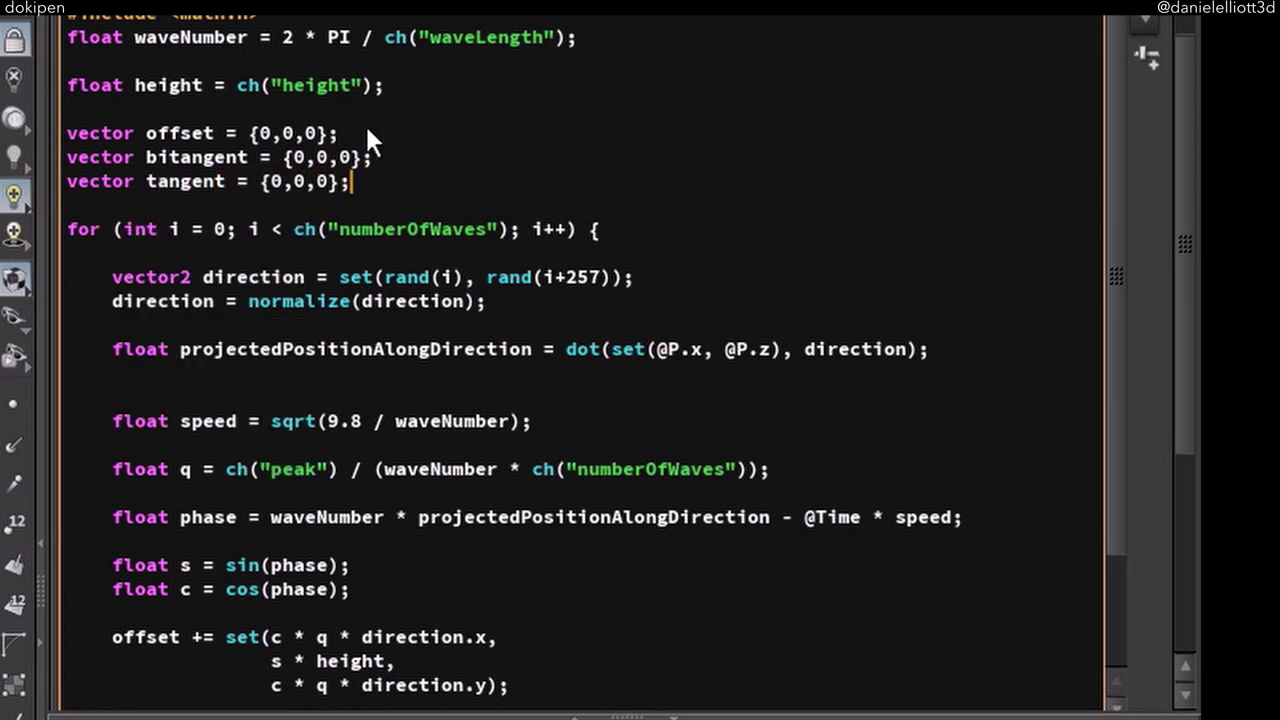
double_click(298, 157)
type("1")
double_click(325, 181)
type("1")
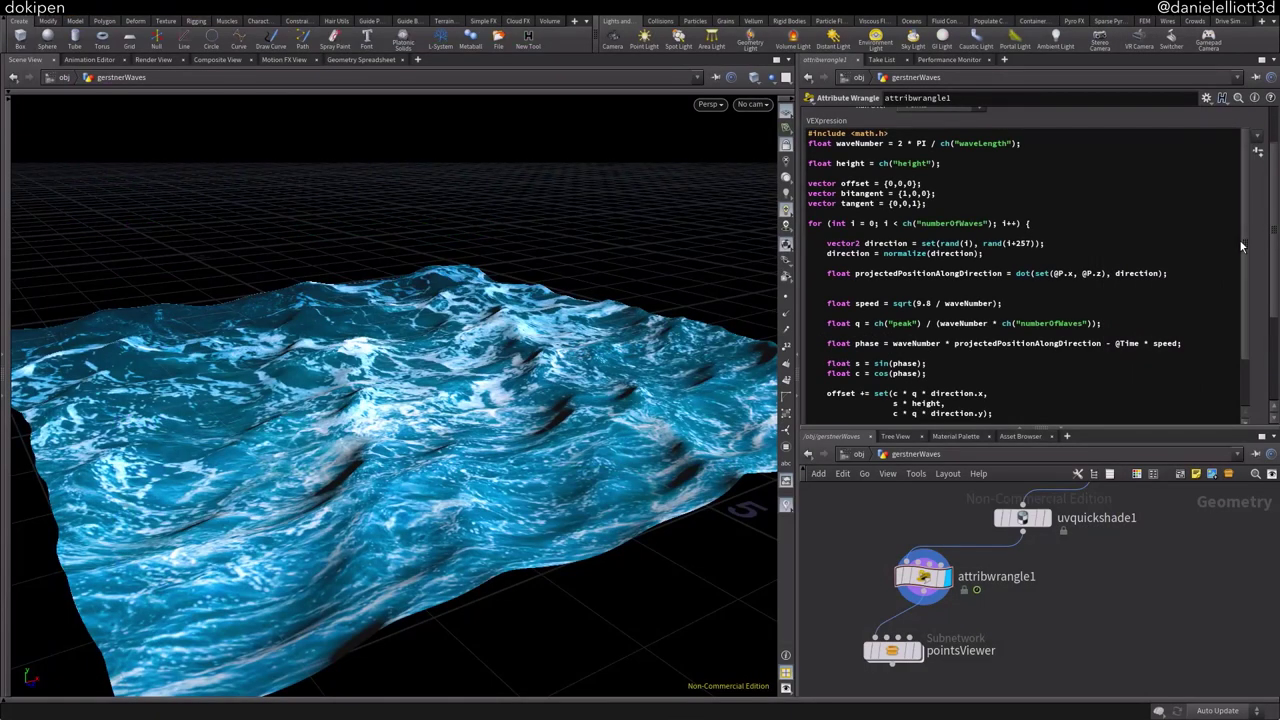
After the offset sum, start bitangent += set( with the x component -q * direction.x * direction.x * waveNumber * height * s
left_click_drag(1242, 246, 1246, 309)
left_click(1041, 355)
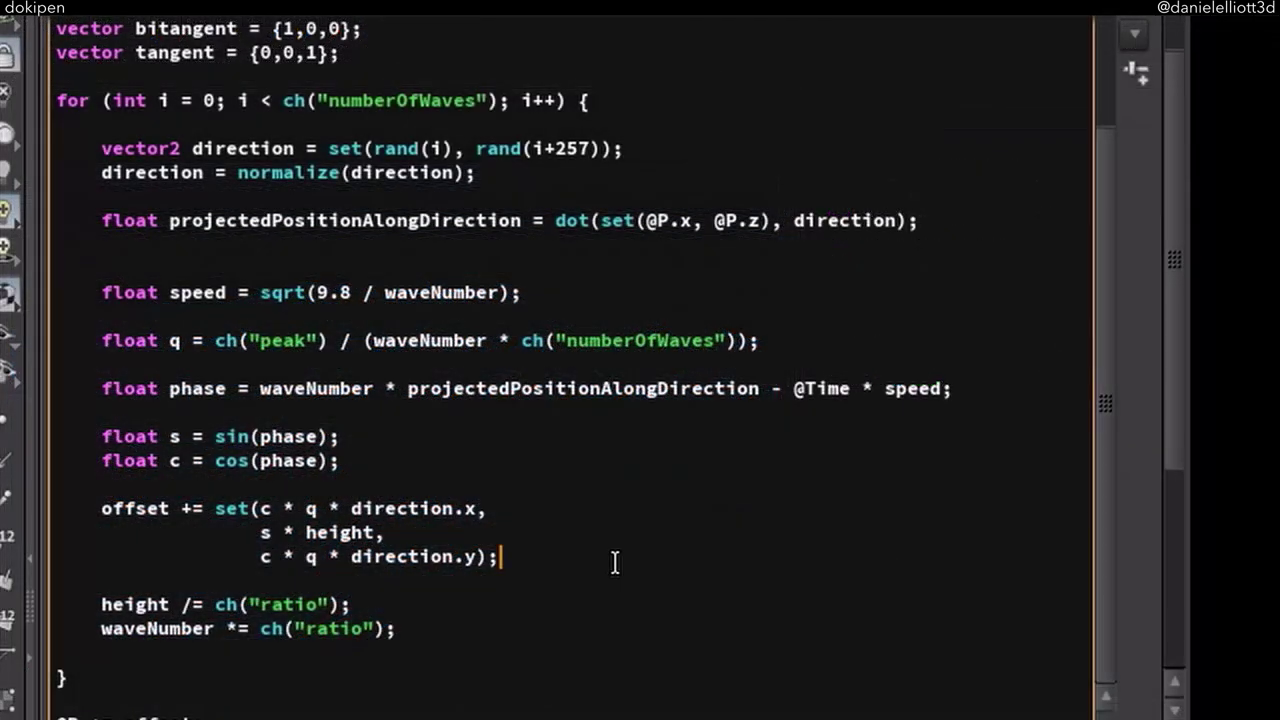
key("Return")
key("Return")
key("BackSpace")
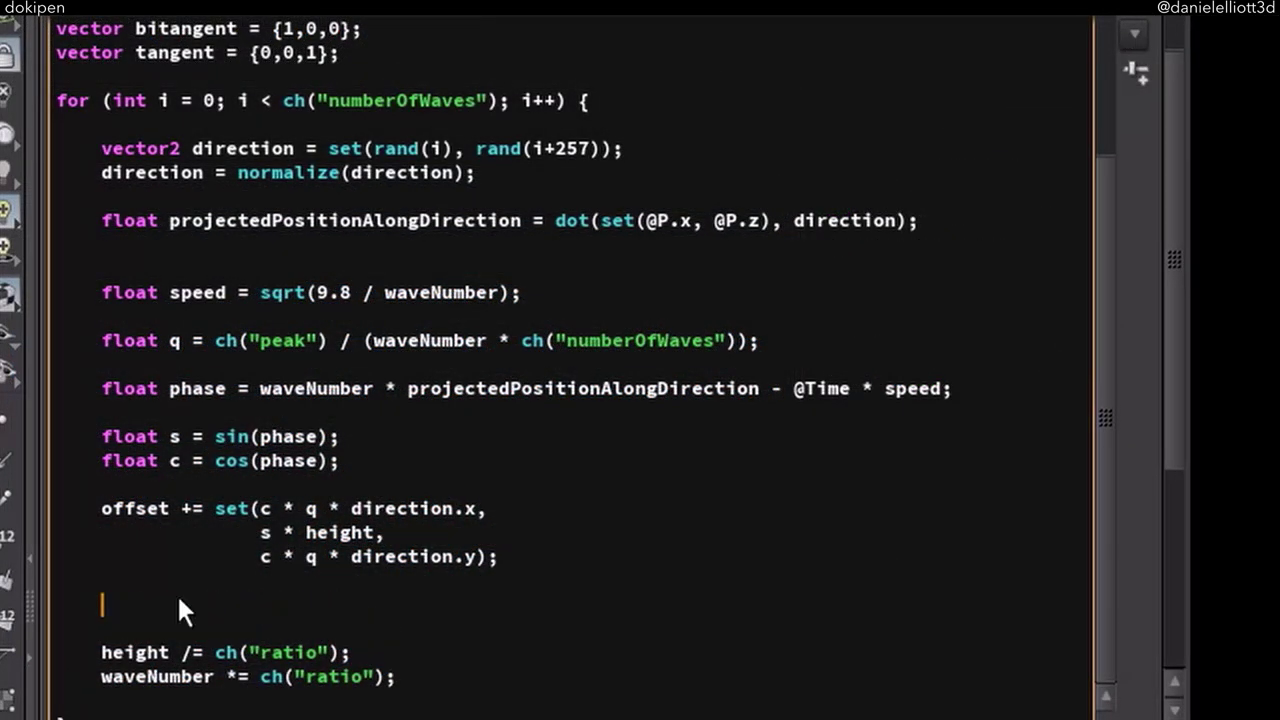
type("bitangent += set( -q  * direction")
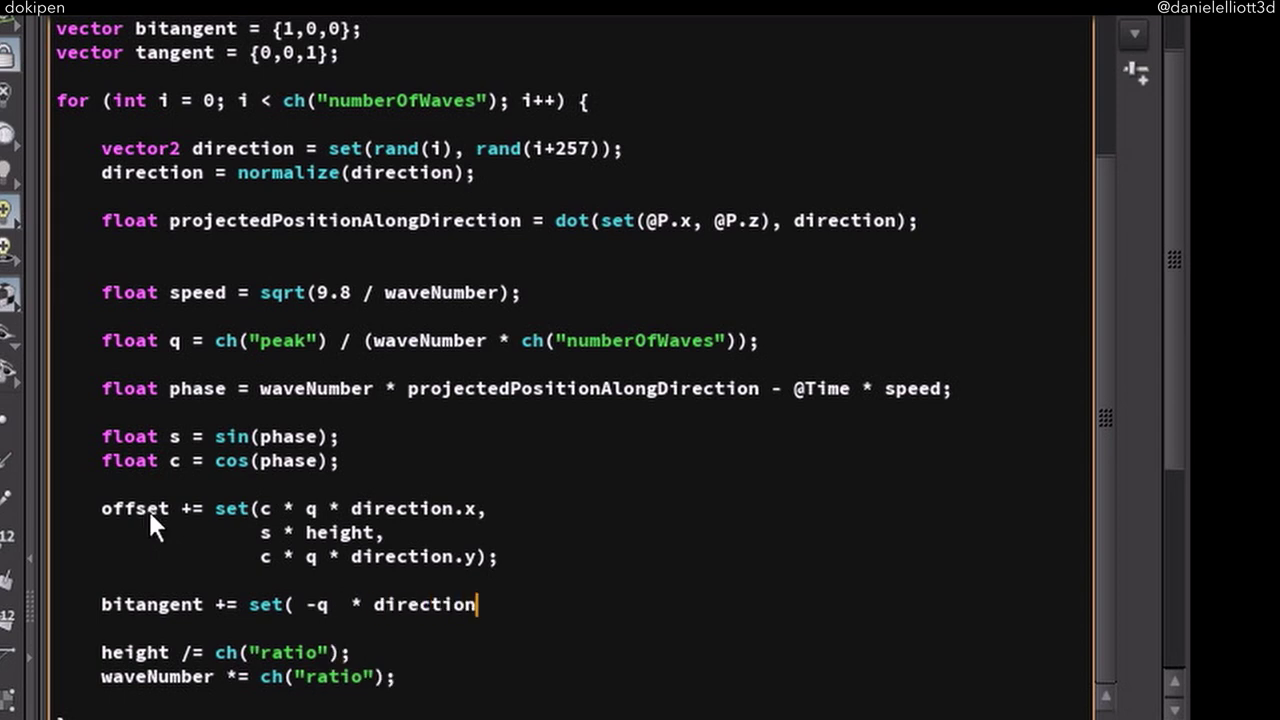
type(".x * direction.x * waveNumber * height * s,")
Complete the bitangent sum with direction.x * waveNumber * height * c and -q * direction.x * direction.y * waveNumber * height * s
key("Return")
type("direction.x * wave")
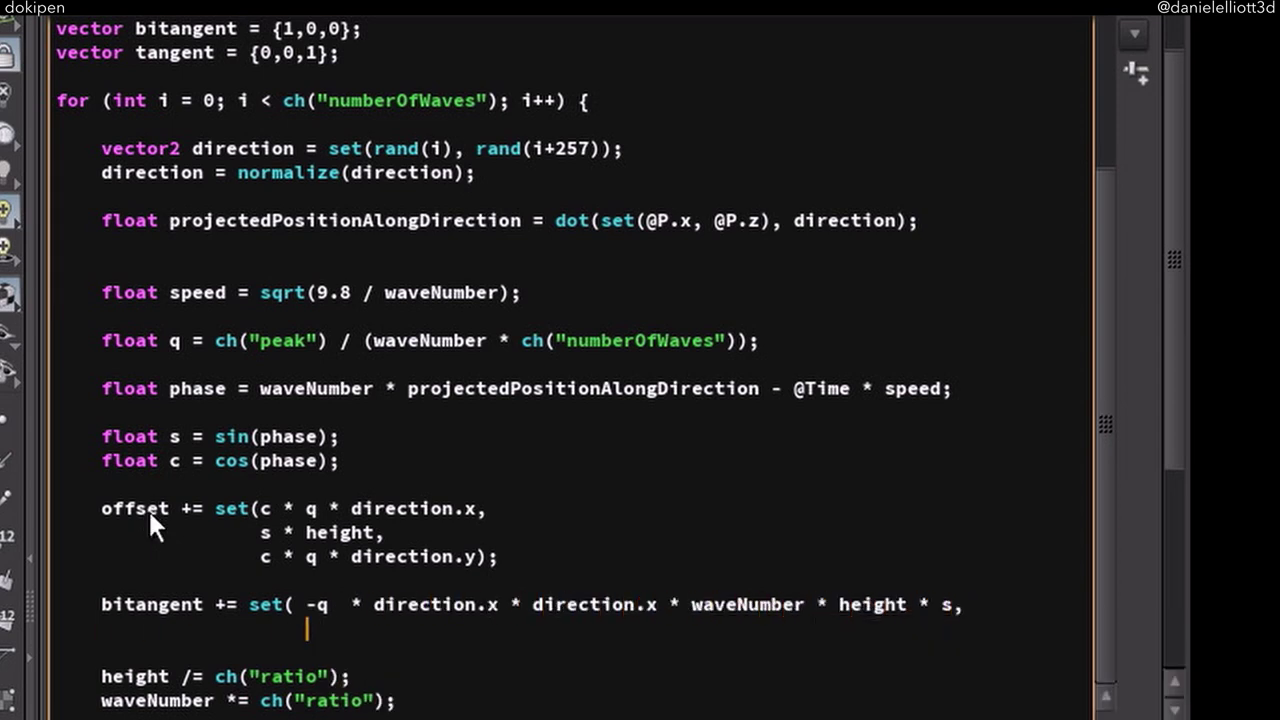
type("Number * height * c,")
key("Return")
type("-q * direction")
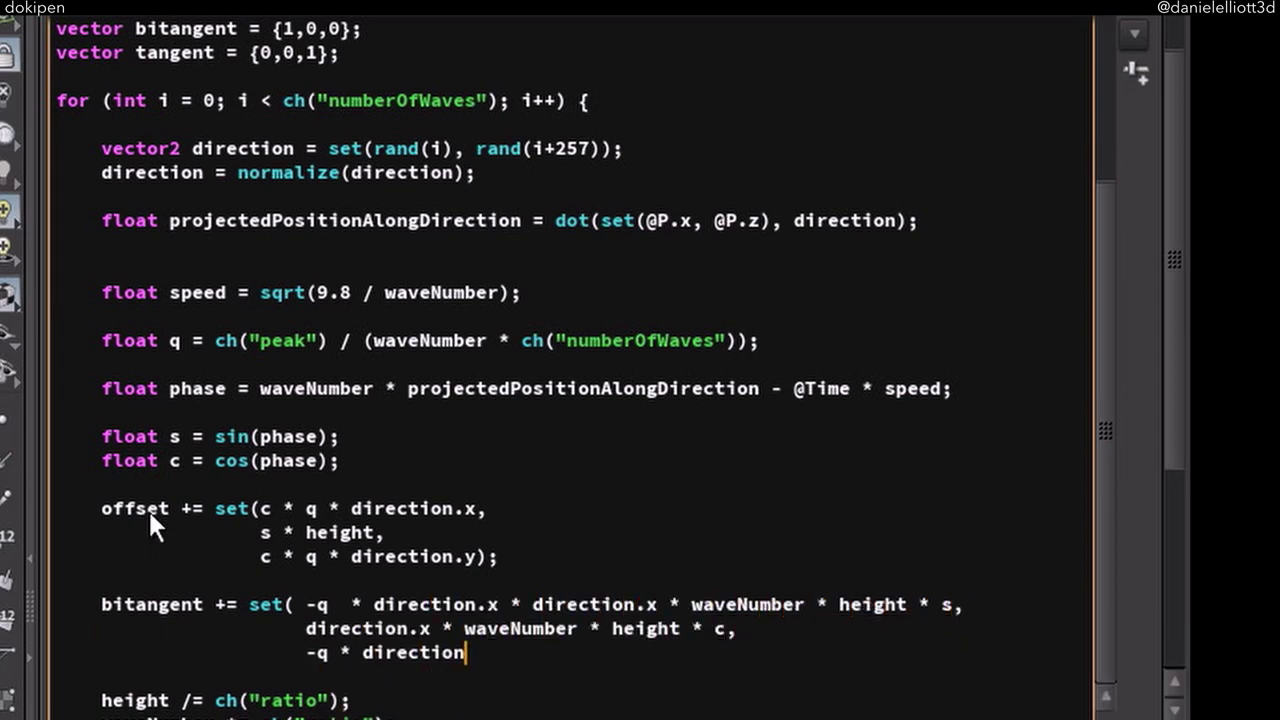
type(".x * direction.y * waveNumber * height * s);")
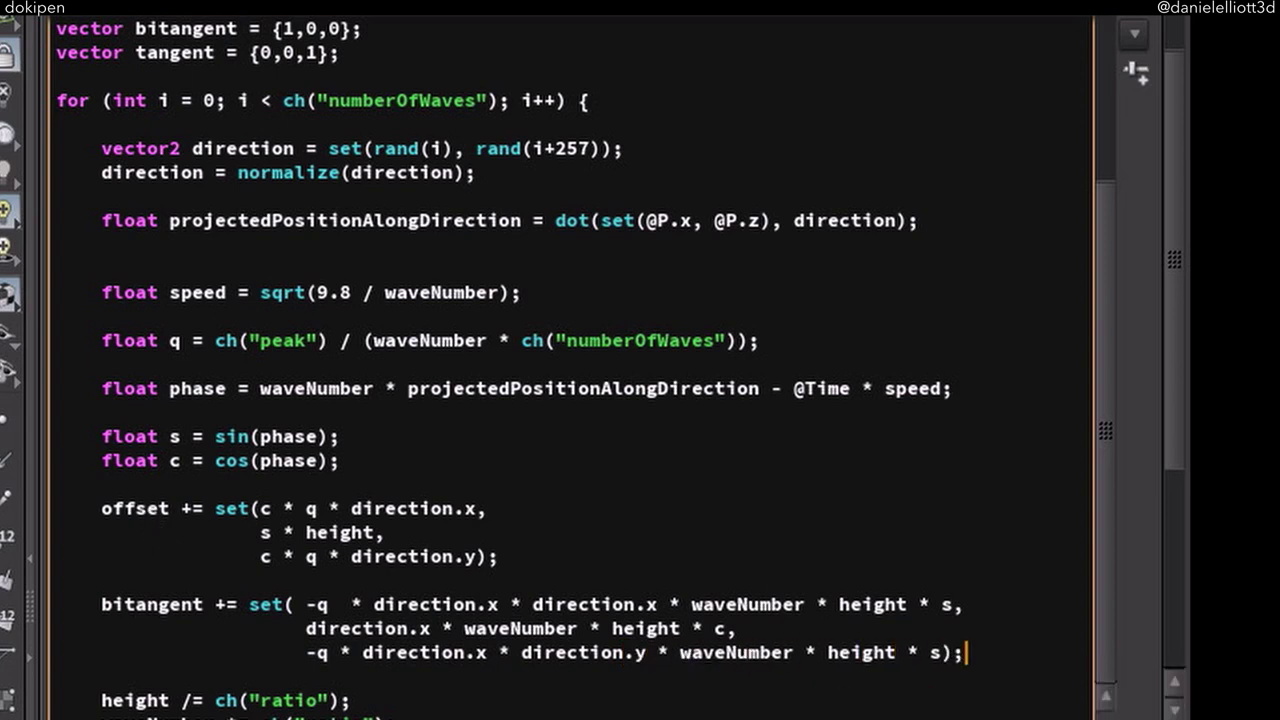
Below the bitangent sum, start tangent += set( with the x component -q * direction.y * direction.x * waveNumber * height * s
key("Return")
key("Return")
type("tangent +=")
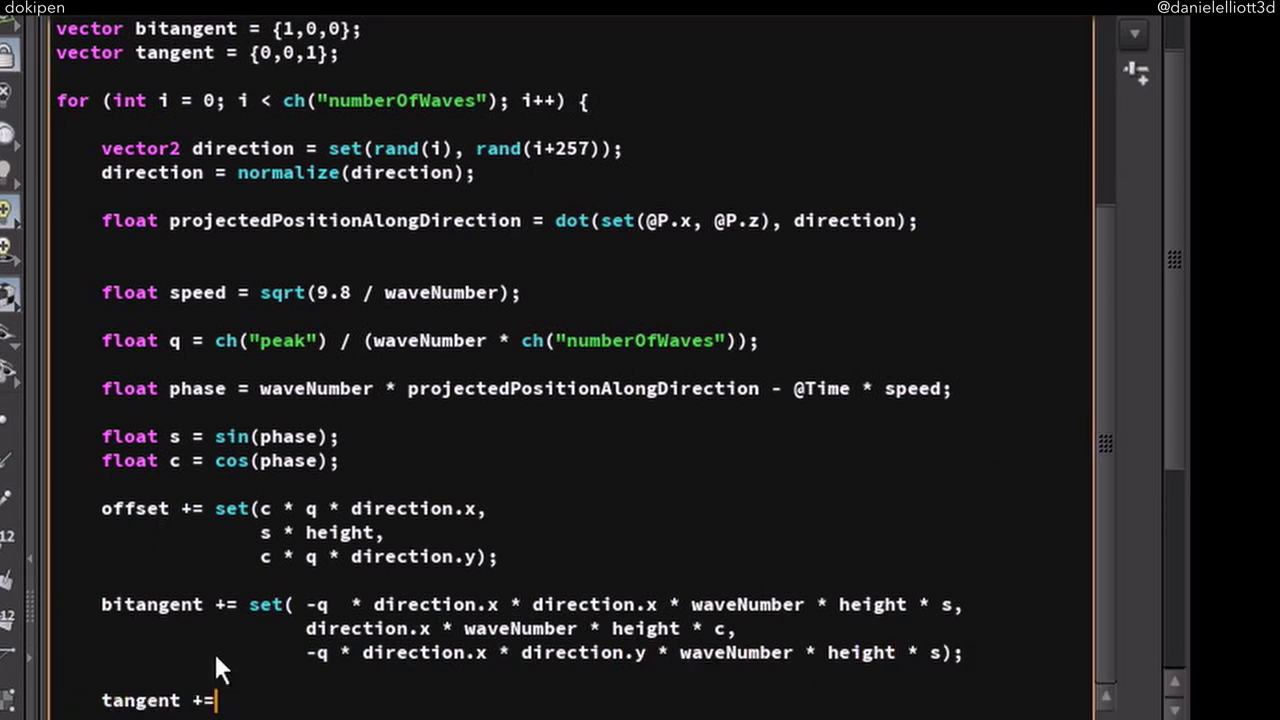
type(" set( -q * direction.y * direction.x * waveNumber ")
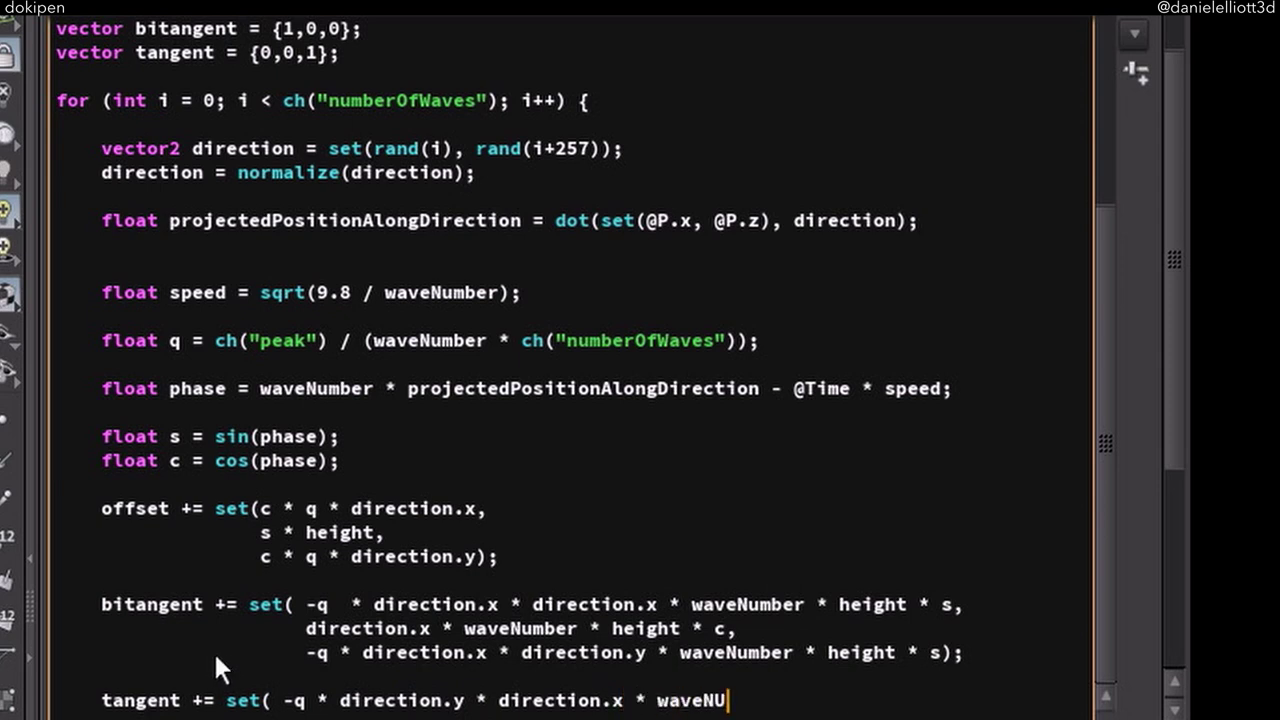
type("* height * s,")
Complete the tangent sum with direction.y * waveNumber * height * c and -q * direction.y * direction.y * waveNumber * height * s
key("Return")
type("direction.y ")
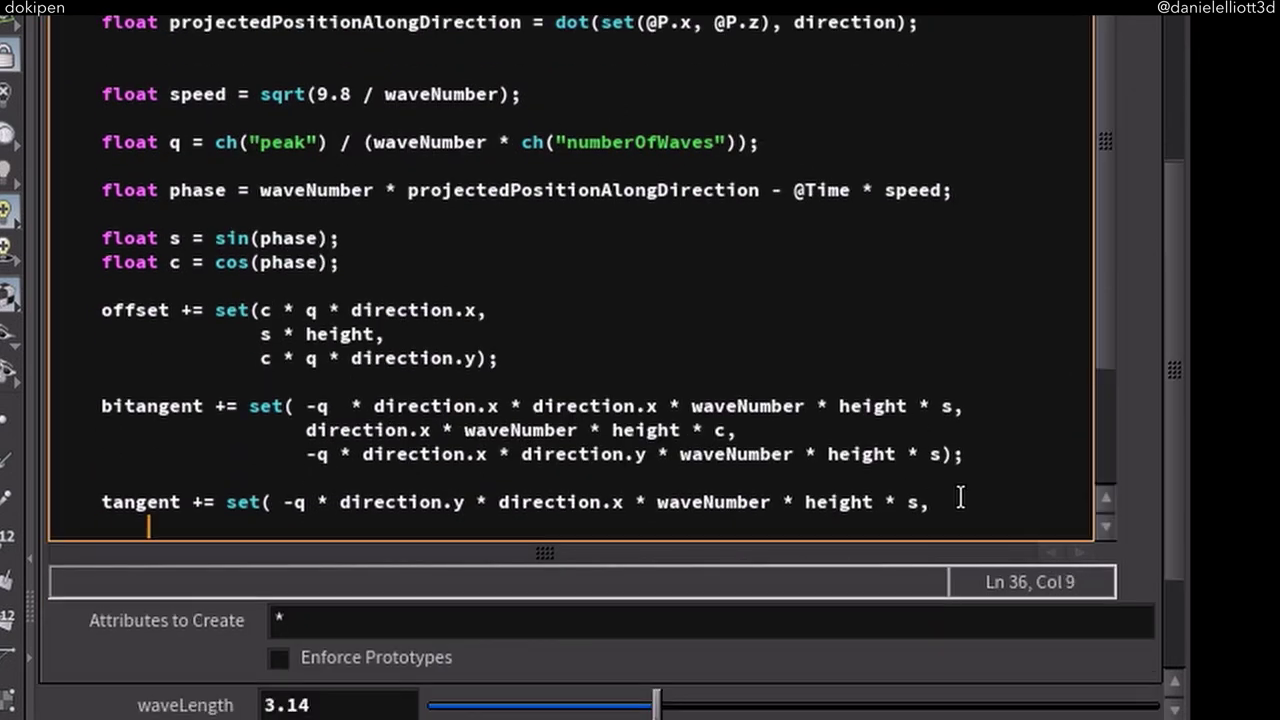
type("* waveNumber * height * c,")
key("Return")
type("-q * direction.y * direction.y * waveNumber * height * s);")
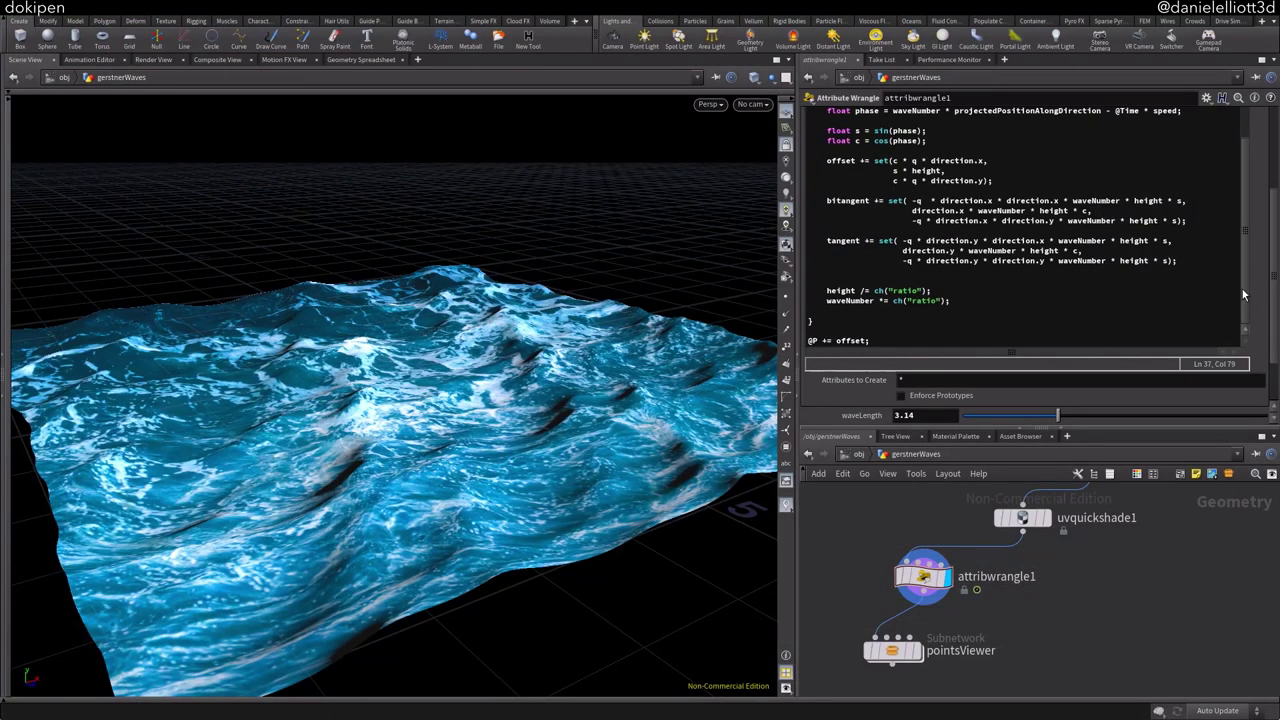
Add @N = tangent; after the wave loop's closing brace and inspect the displayed normals on the wave surface
left_click(946, 320)
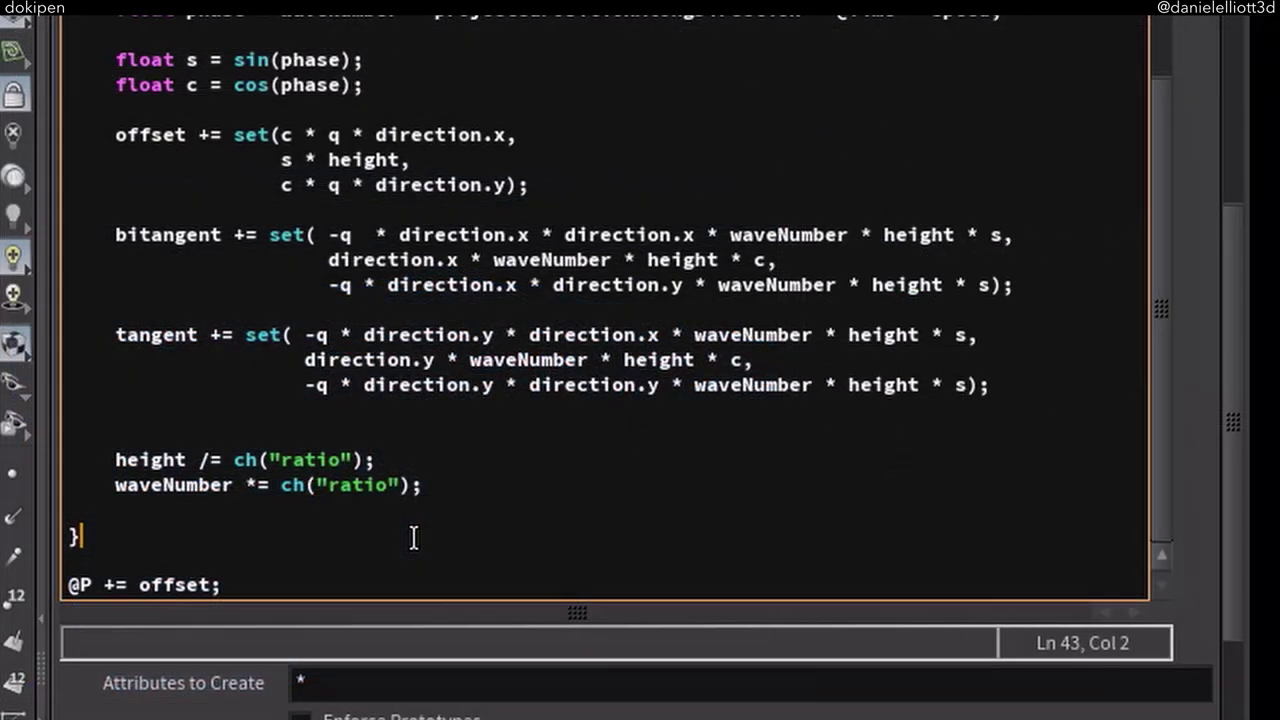
key("Return")
key("Return")
type("@N = ")
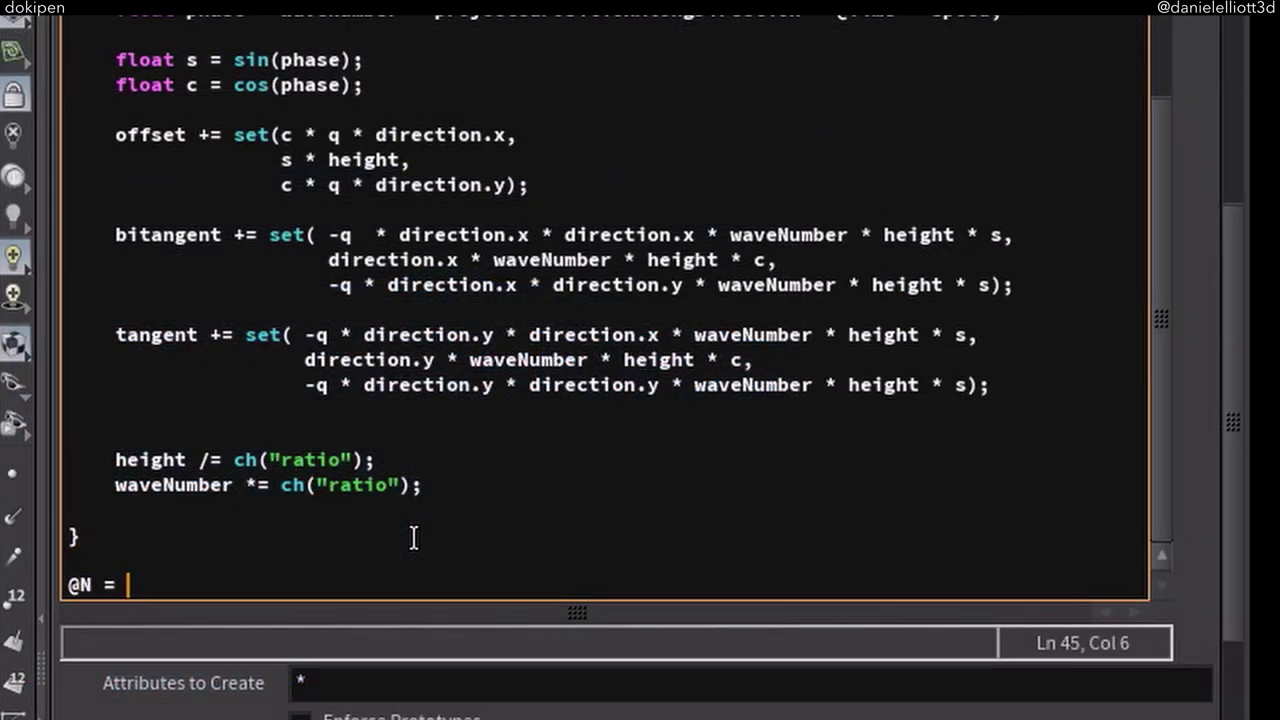
type("tangent;")
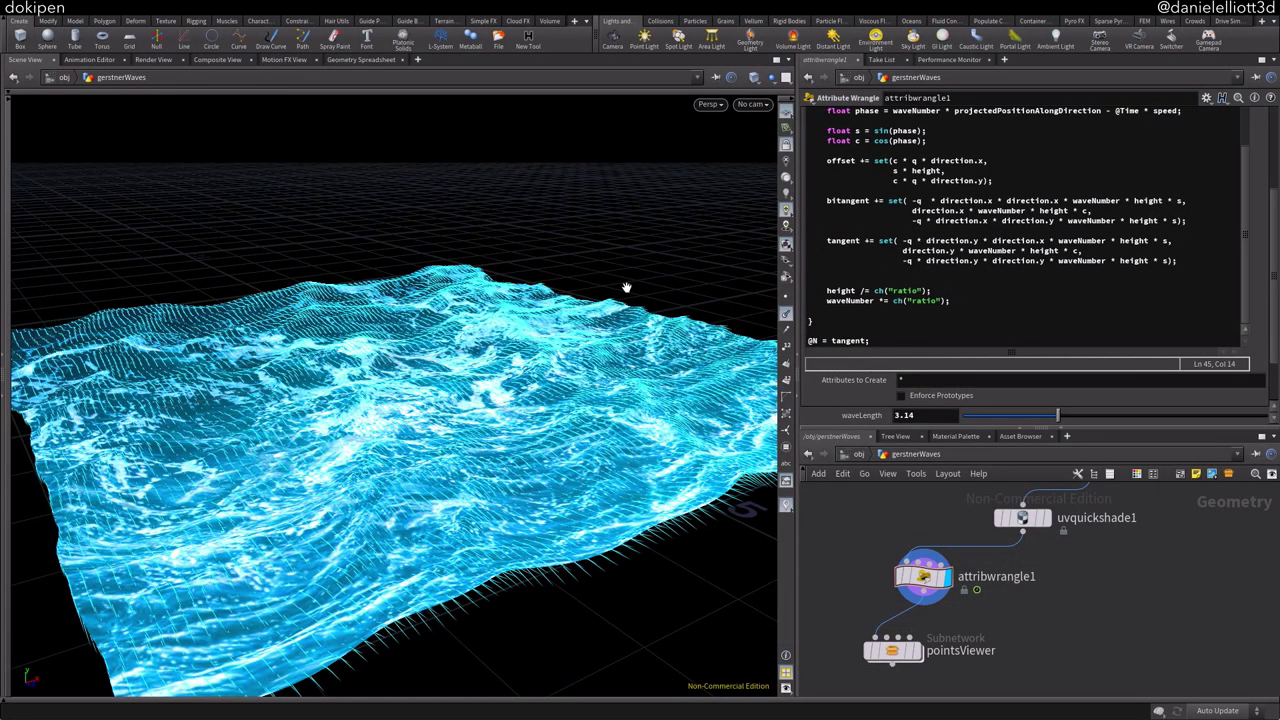
scroll(528, 333, "up", 5)
middle_click_drag(587, 369, 514, 304)
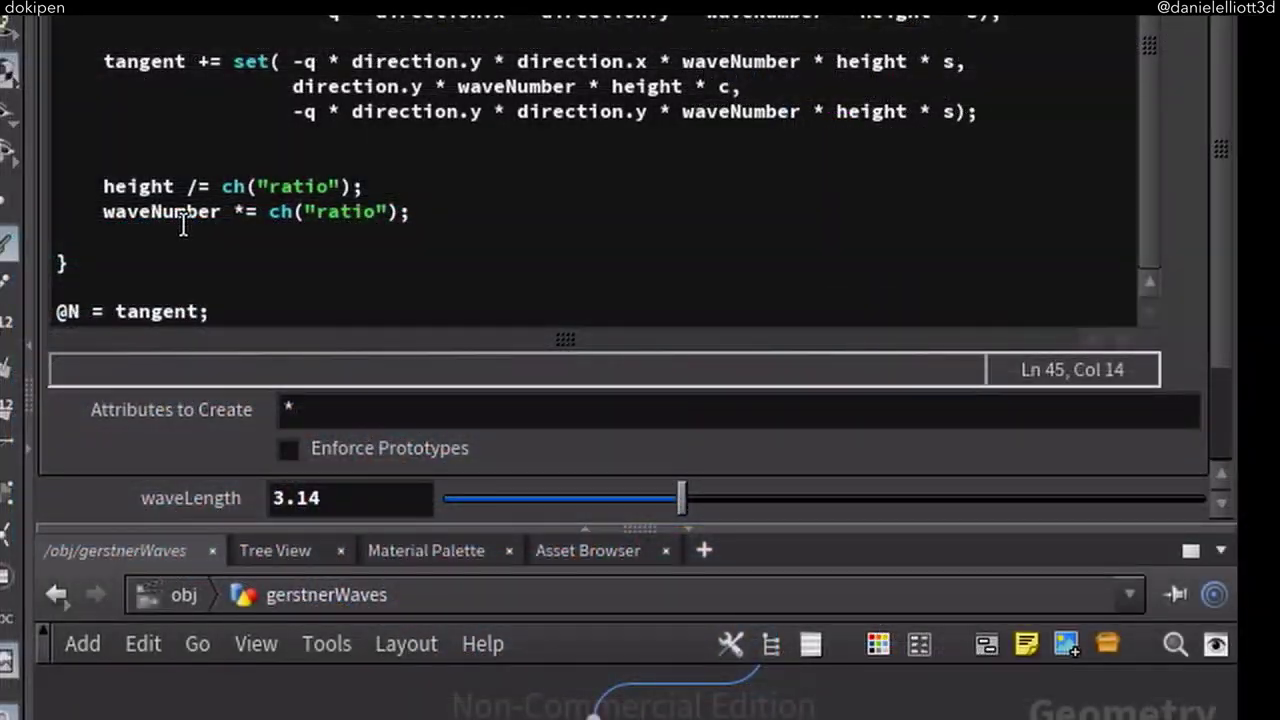
Change the normal assignment to @N = bitangent;
left_click(115, 311)
type("bi")
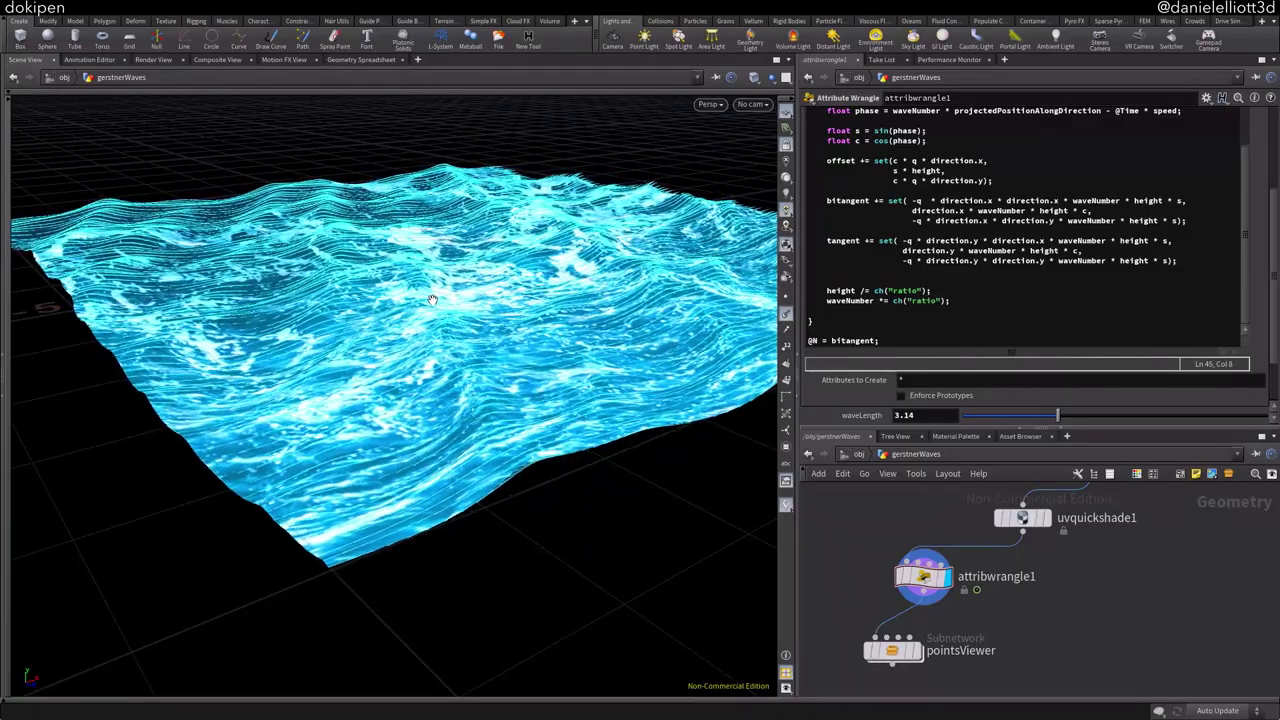
Change the final normal assignment to @N = cross(normalize(tangent), normalize(bitangent));
double_click(843, 340)
type("cross(")
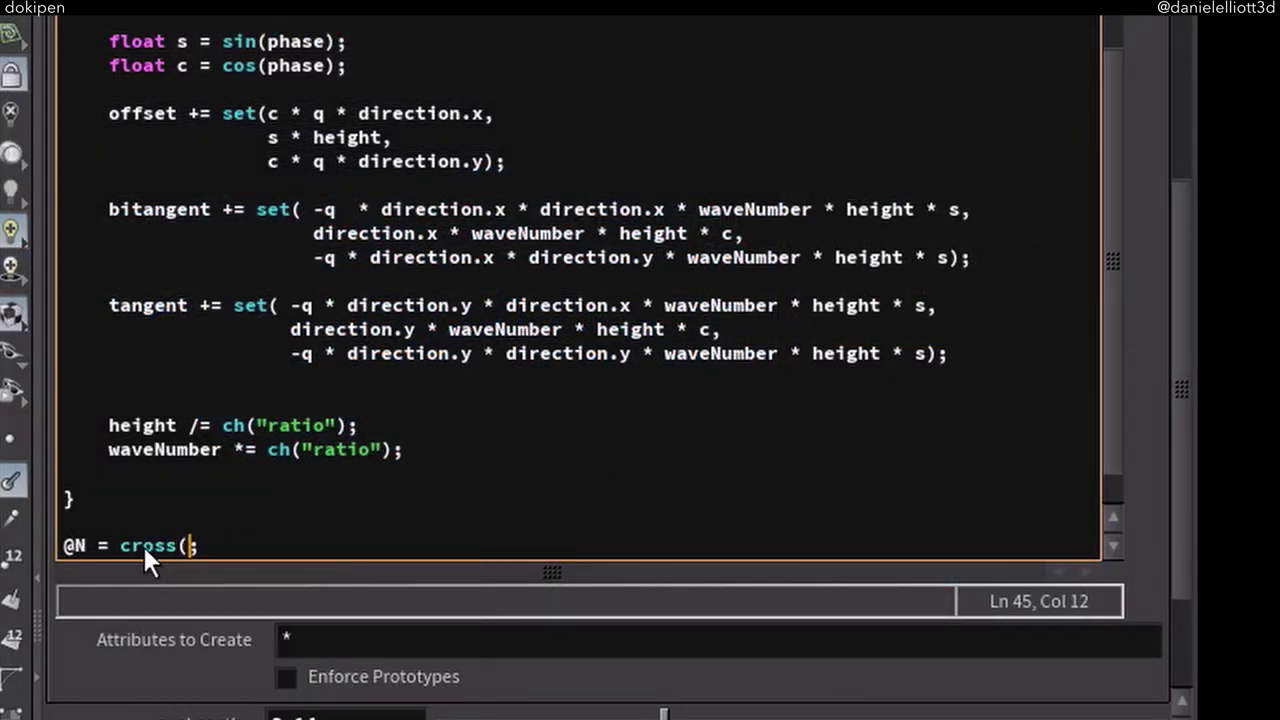
type("nomr")
key("BackSpace")
key("BackSpace")
type("rmalize(")
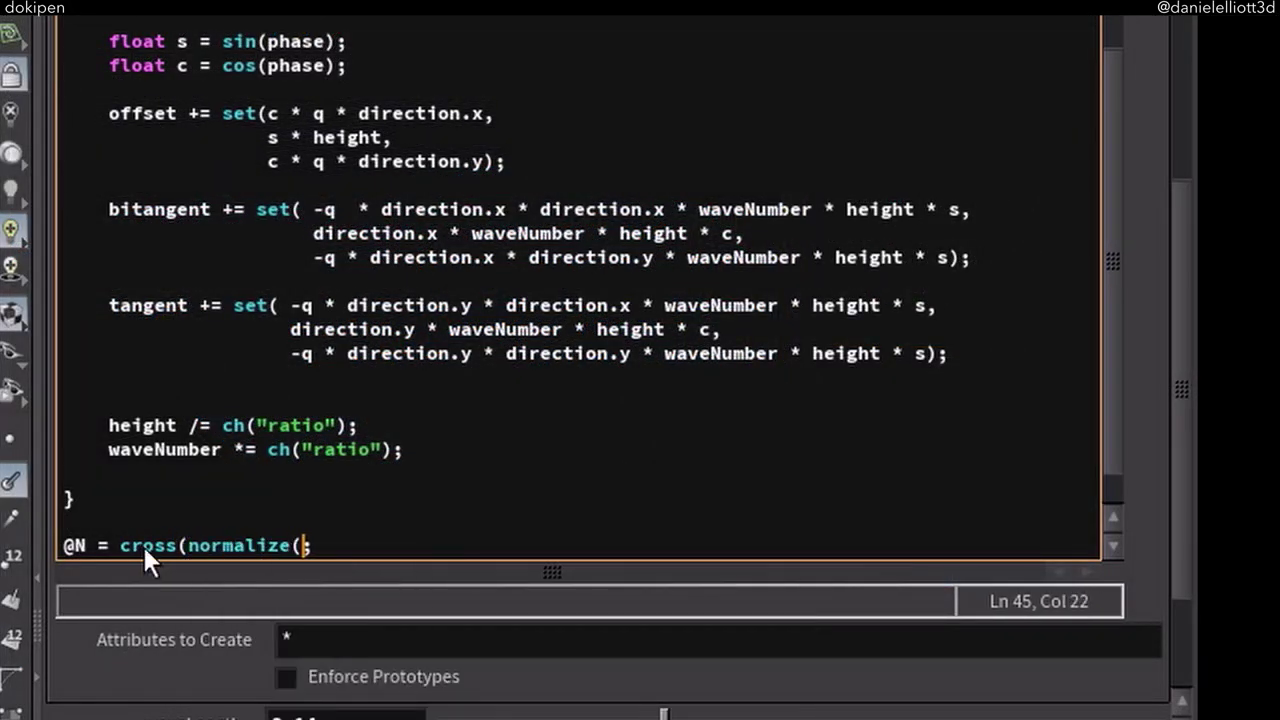
type("tangent")
type("), normaliz")
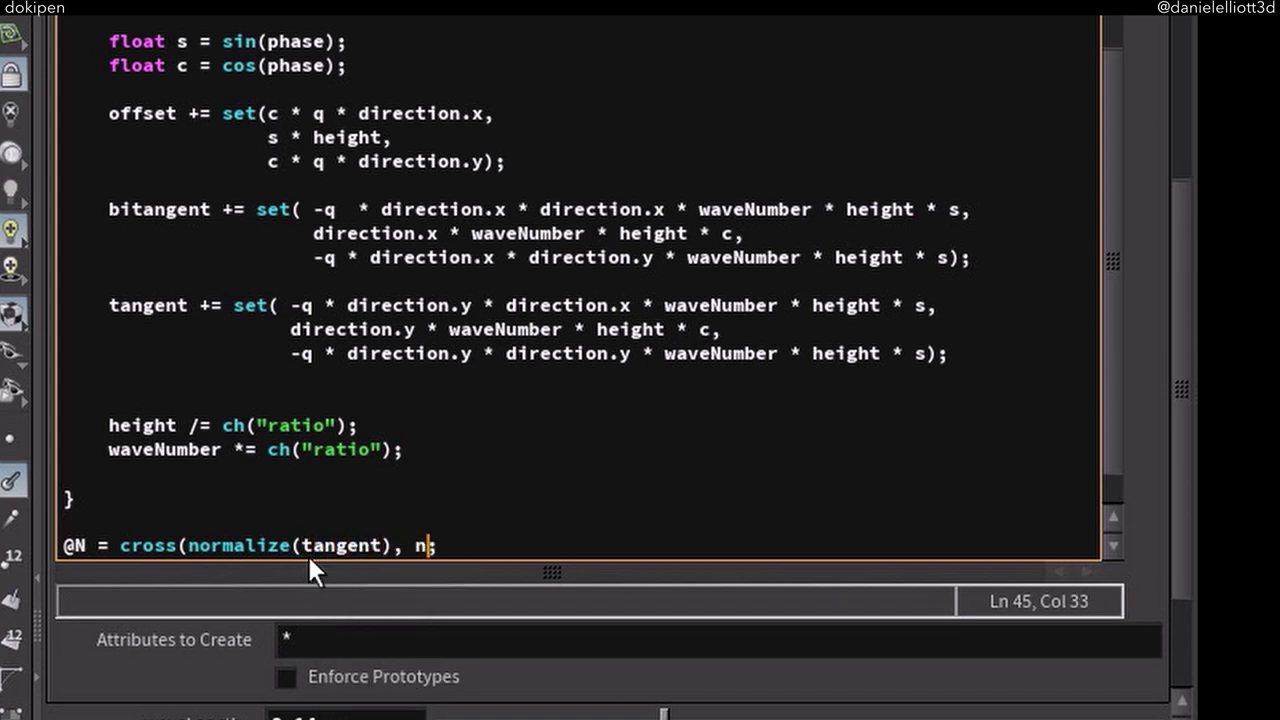
type("e(bitan")
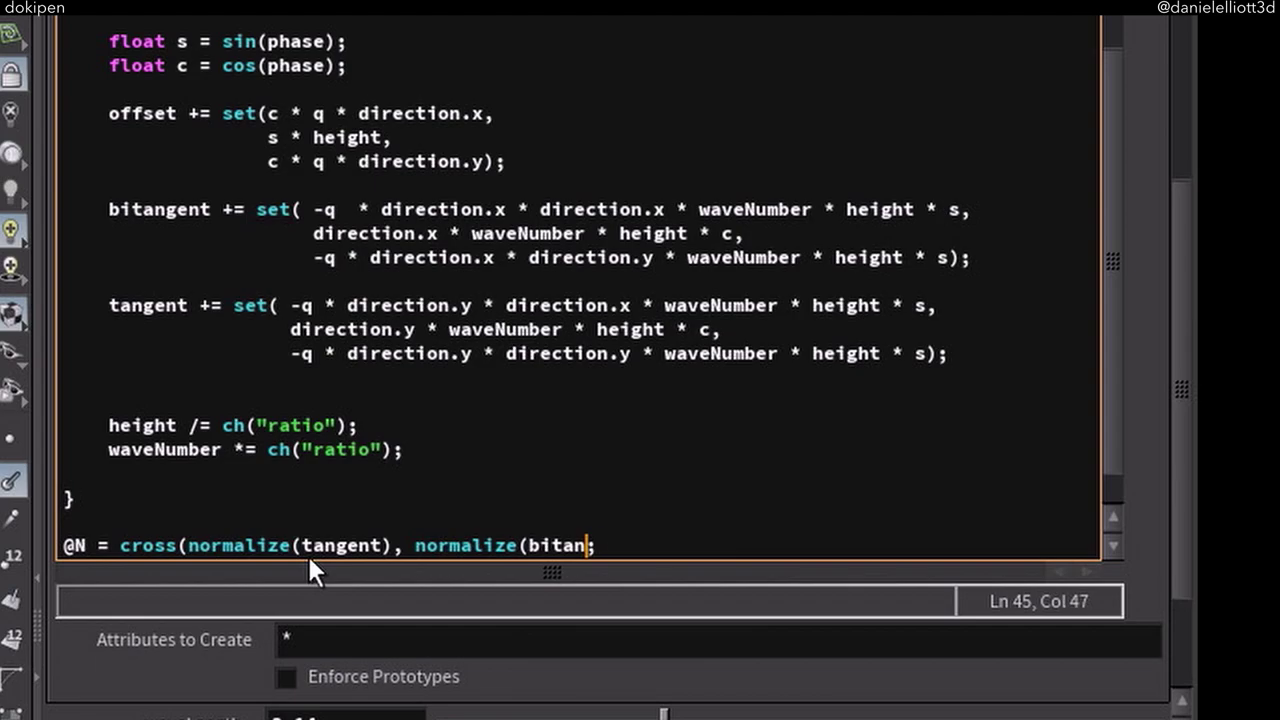
type("gent))")
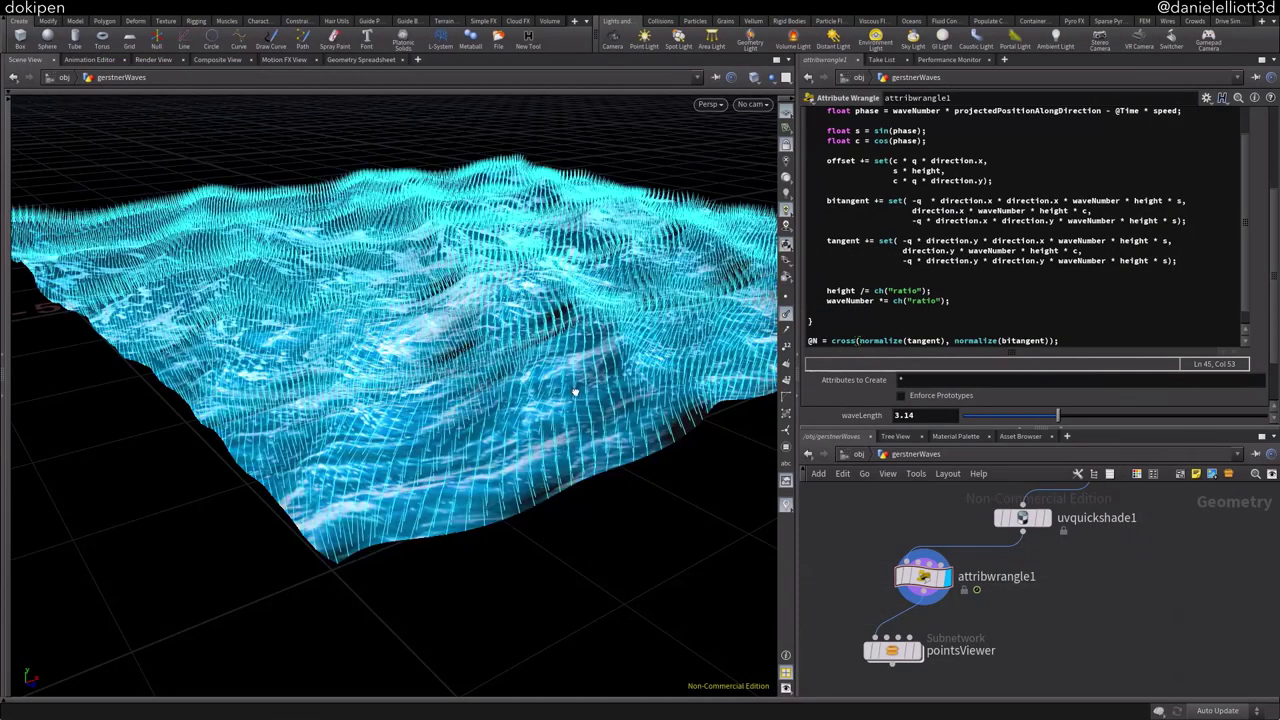
Inspect the computed normals on the waves, turn off the point normals display and examine the surface shading
left_click_drag(575, 392, 704, 388, "alt")
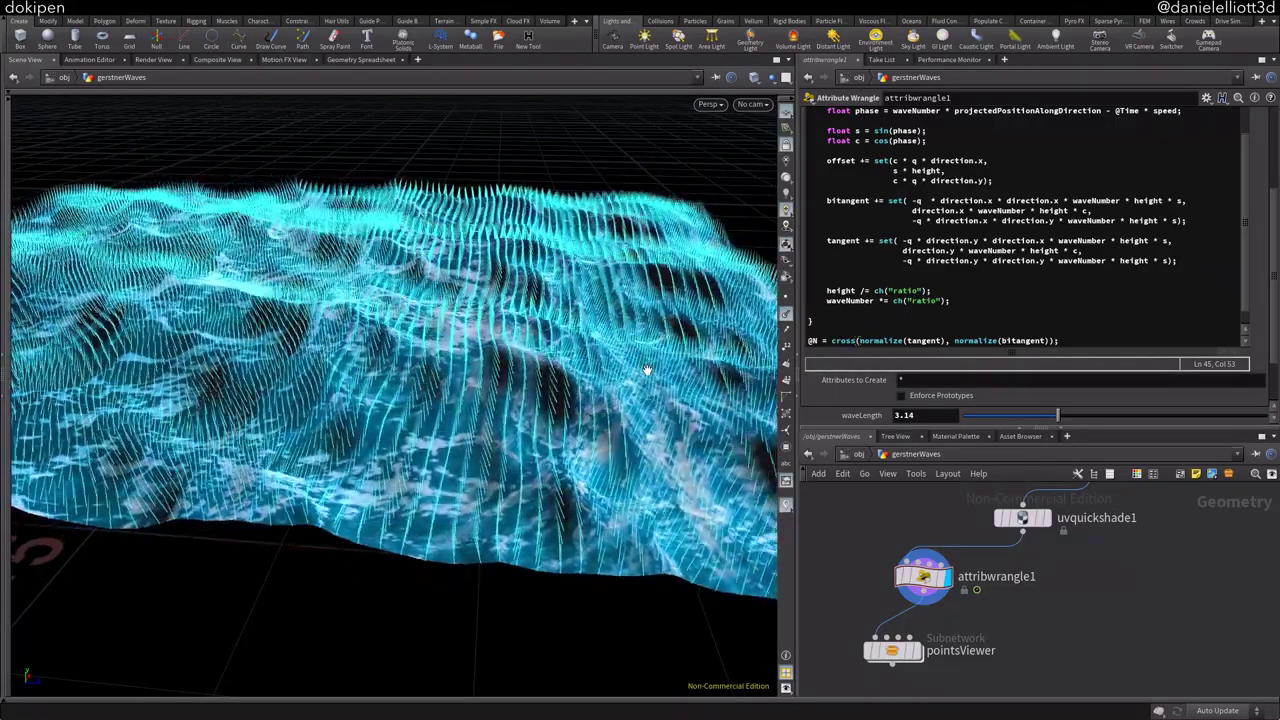
left_click_drag(646, 370, 596, 383, "alt")
left_click(786, 313)
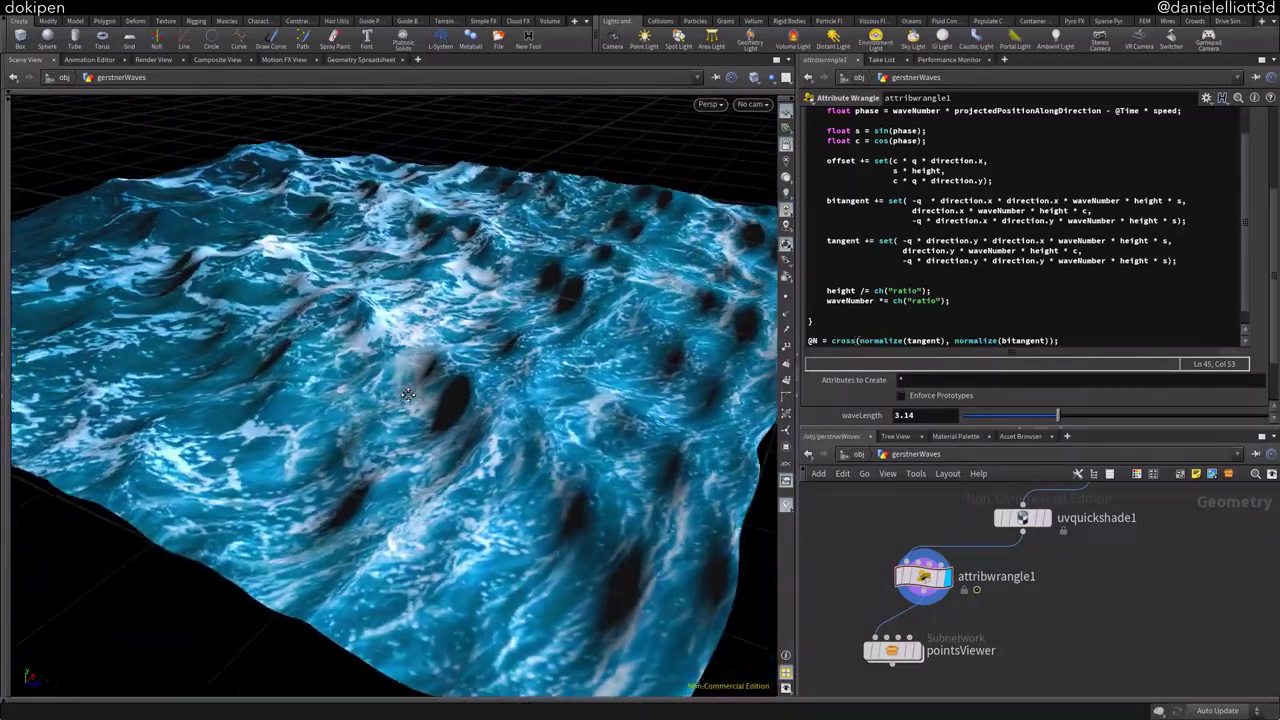
left_click_drag(513, 368, 432, 385, "alt")
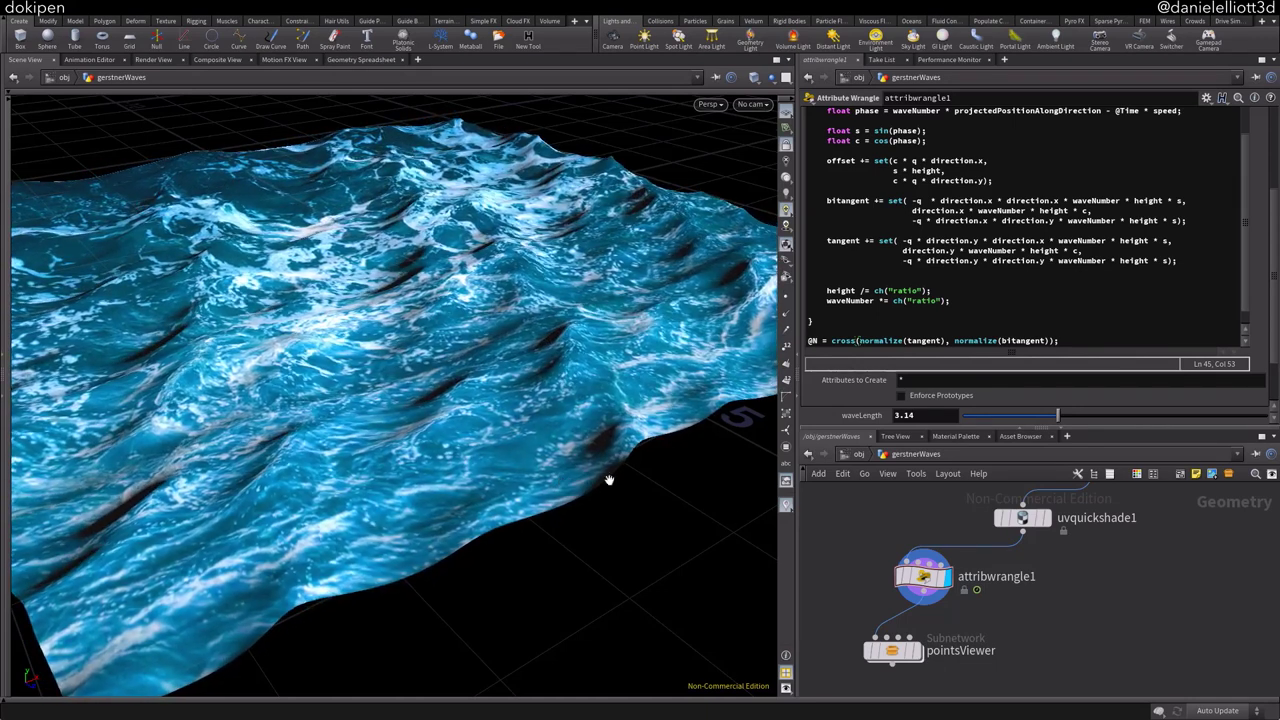
Add a Normal node fed by attribwrangle1, set it to add normals to points, and compare its display with the wrangle's
key("Tab")
type("normal")
key("Return")
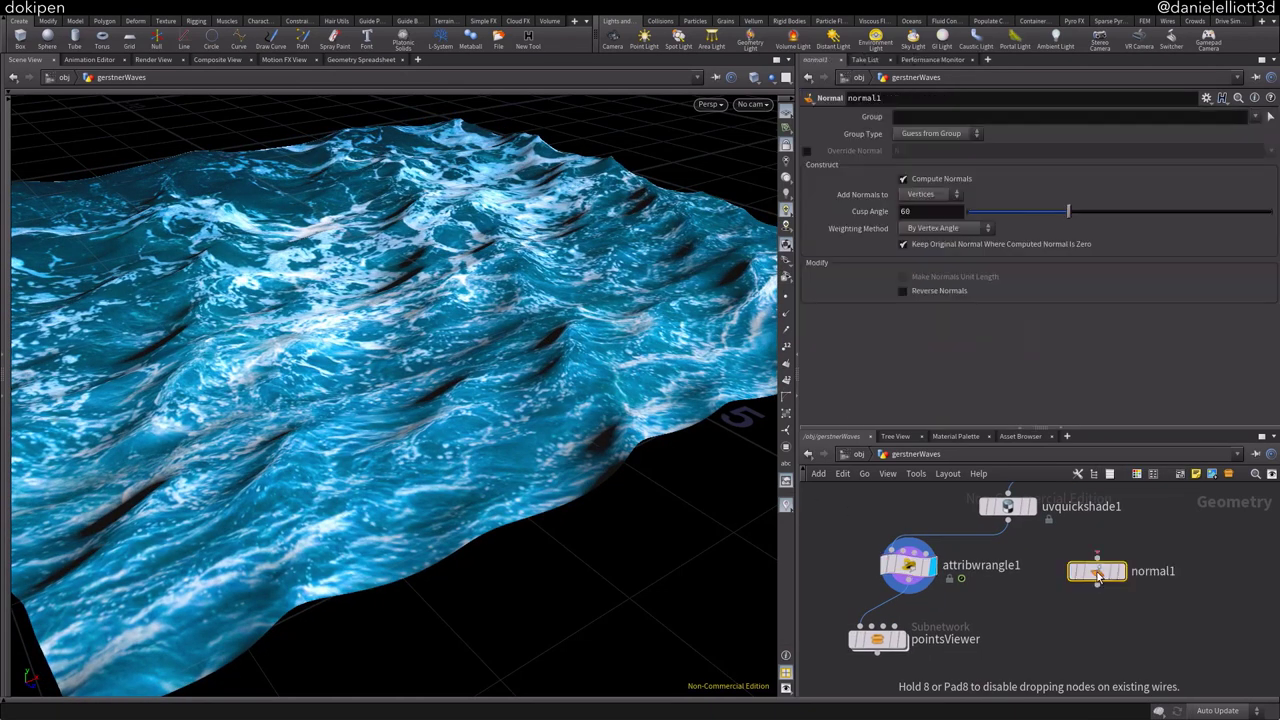
left_click_drag(1096, 570, 960, 579)
left_click(948, 194)
left_click(930, 195)
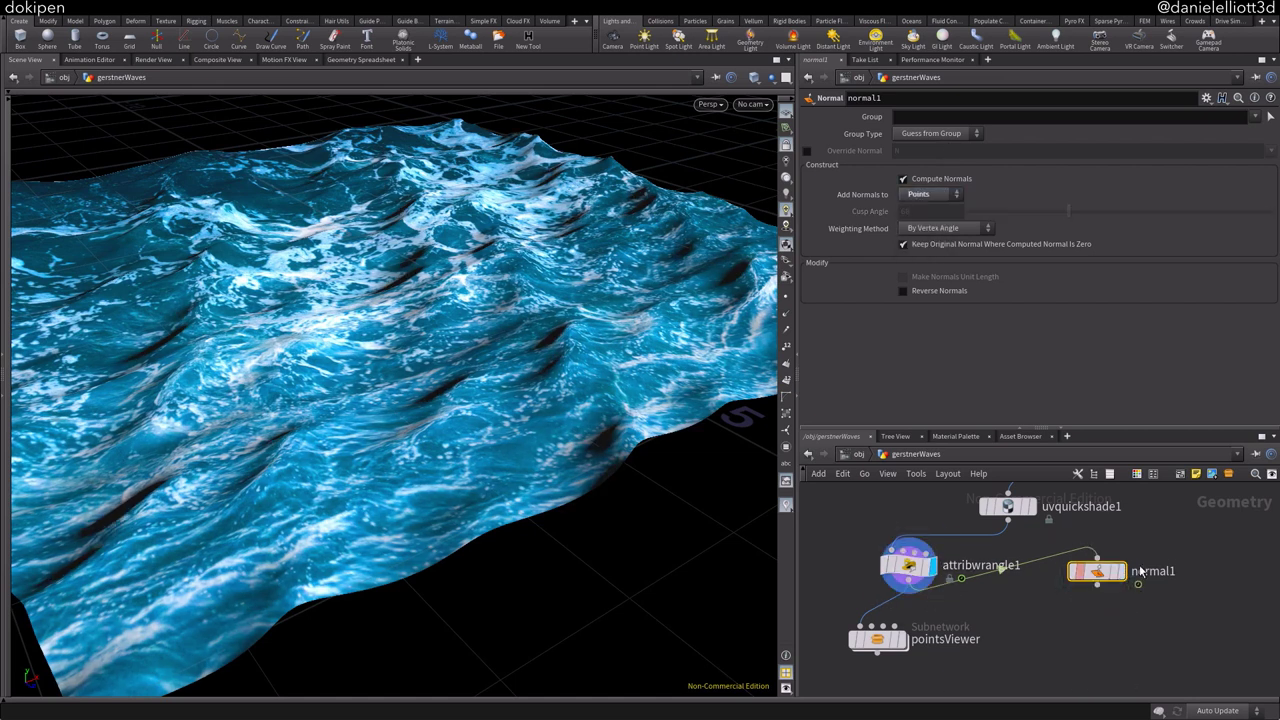
left_click(1121, 571)
left_click(940, 567)
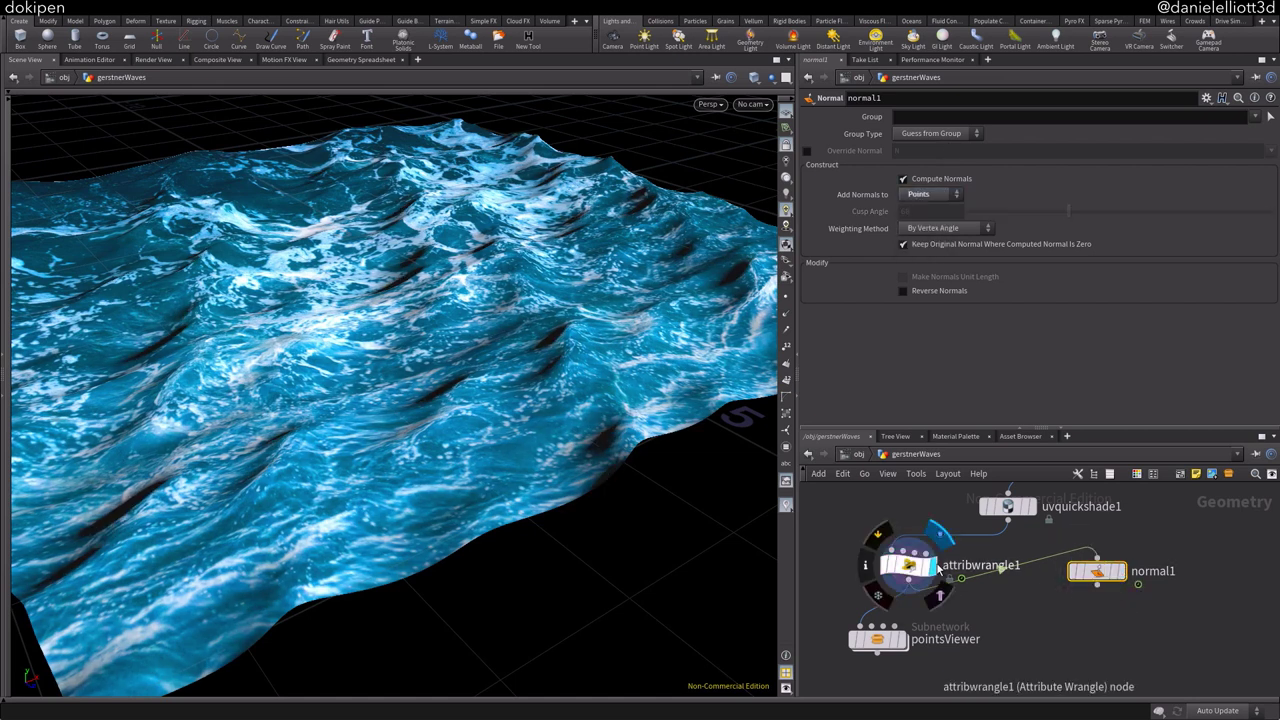
Raise numberOfWaves on attribwrangle1 to 10 and examine the wave shading
left_click(908, 566)
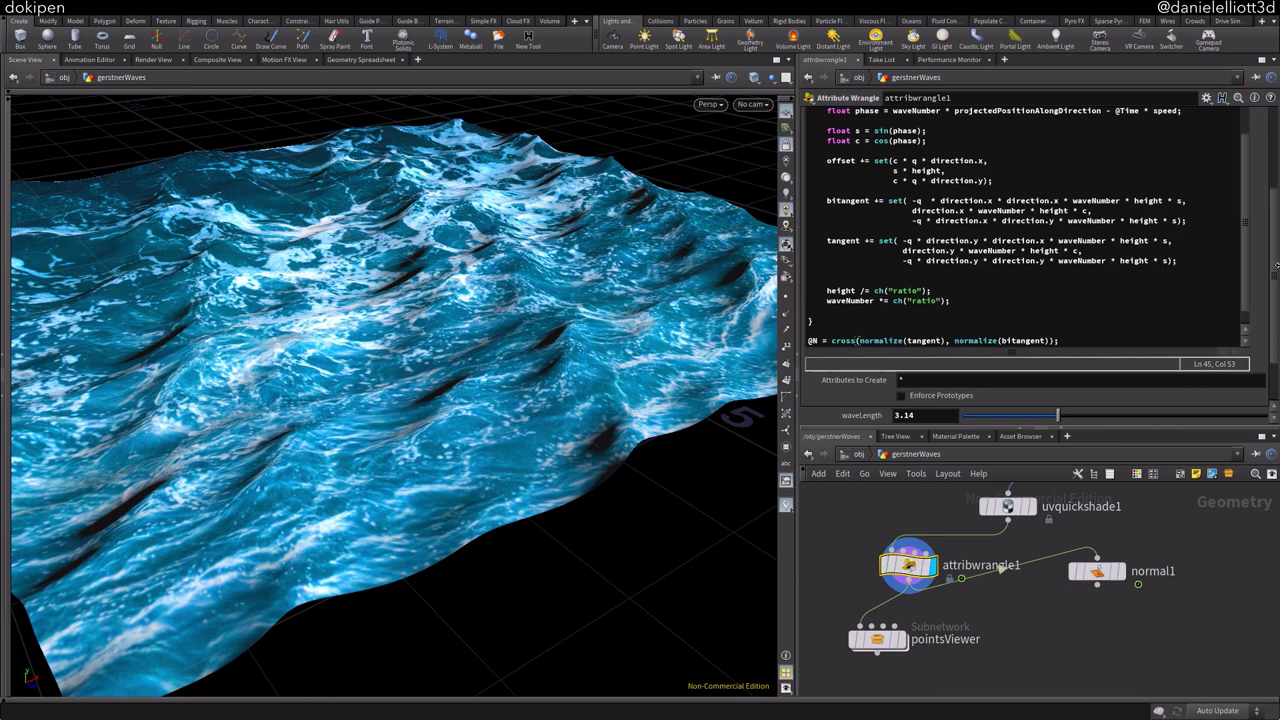
scroll(1040, 300, "down", 2)
left_click_drag(1106, 401, 1258, 405)
left_click_drag(603, 362, 518, 349)
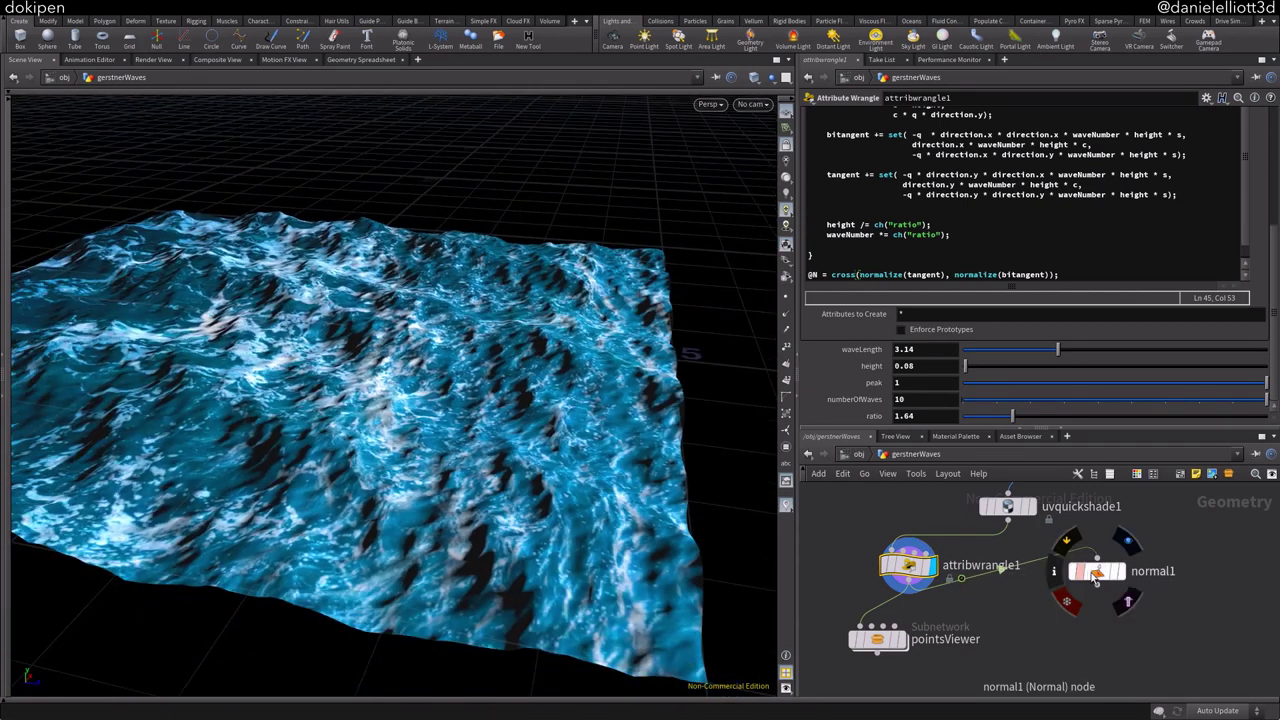
Move the Normal node aside, branch a Smooth node off attribwrangle1, set its attribute to N and display it
left_click_drag(1120, 575, 1193, 617)
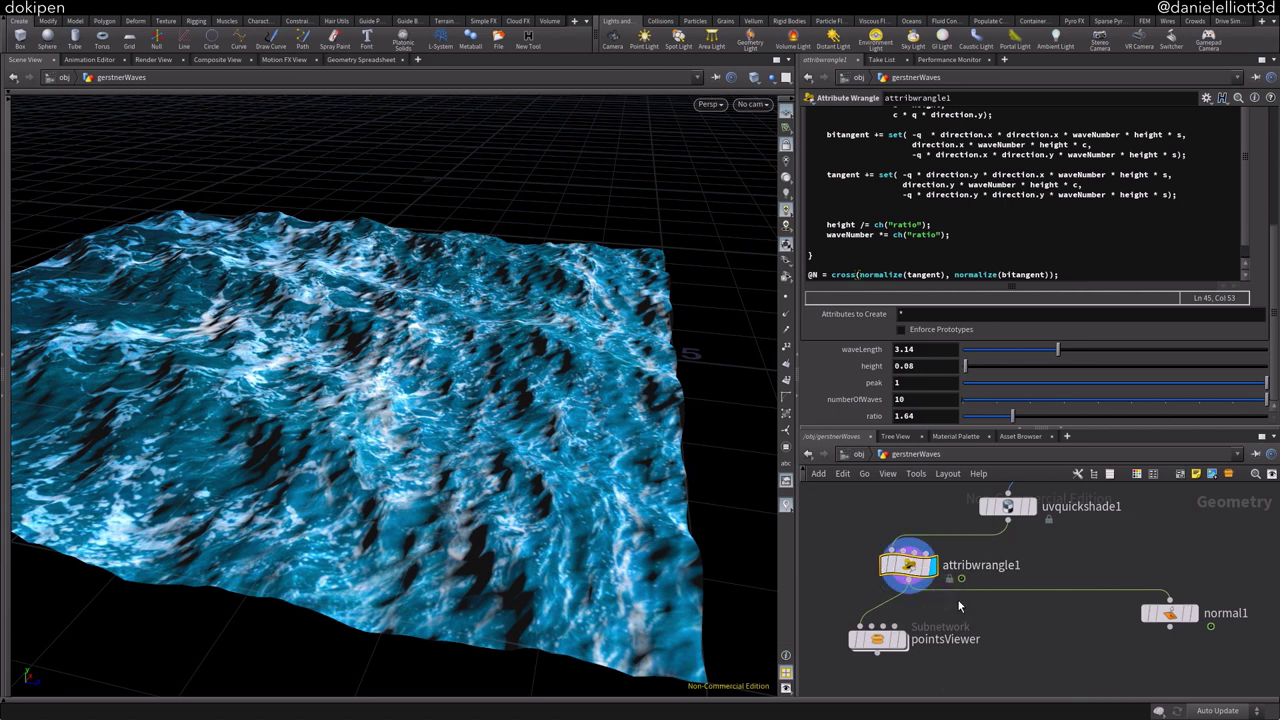
key("Tab")
type("smoo")
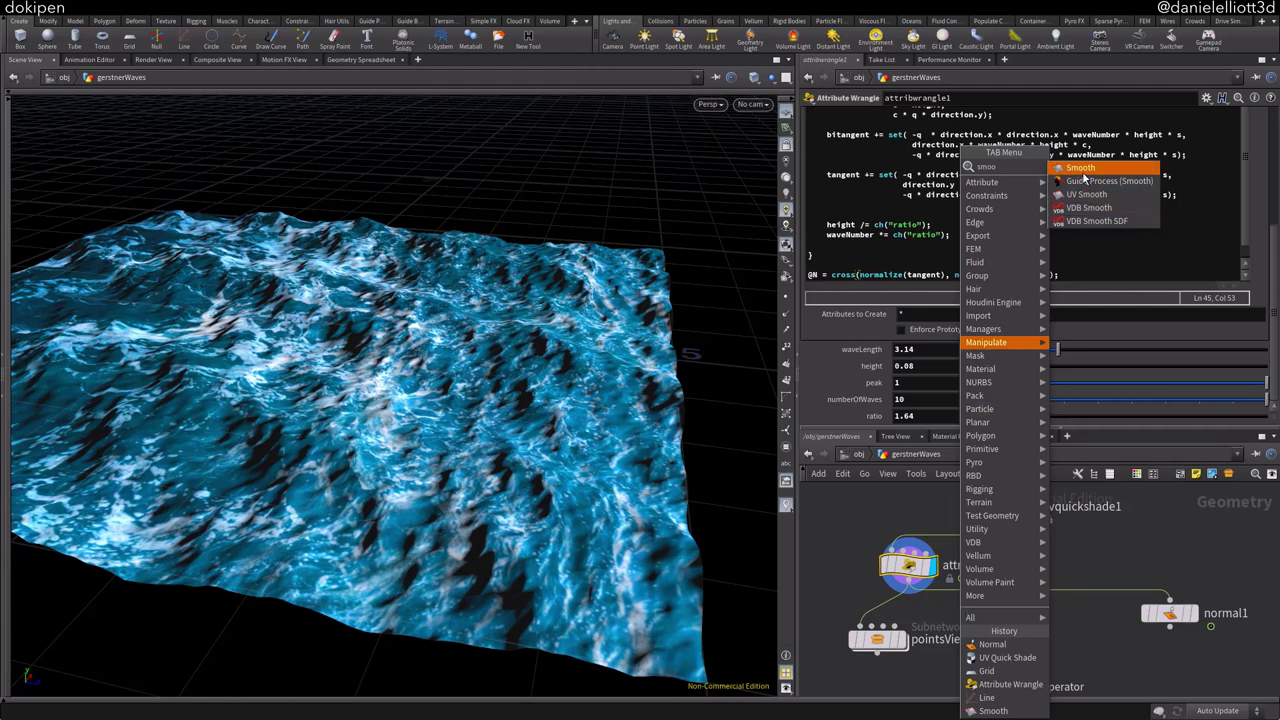
key("Return")
left_click(1008, 641)
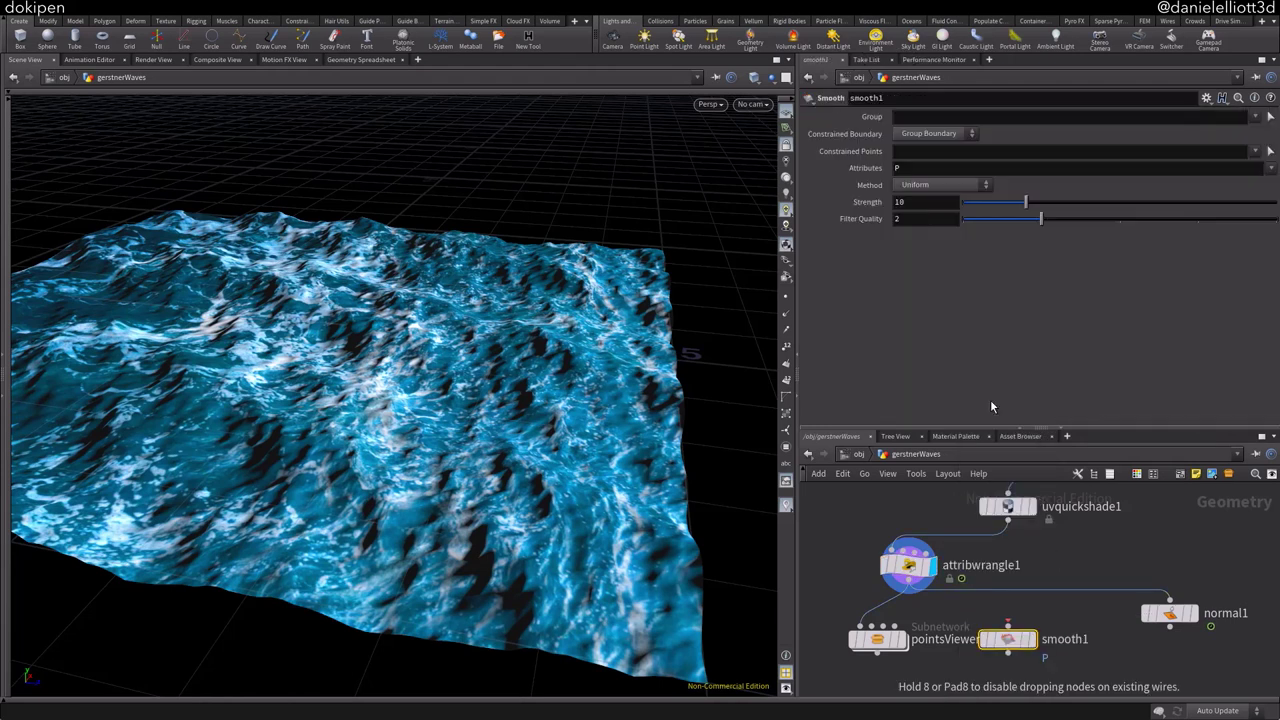
left_click(910, 592)
left_click(1008, 628)
left_click(1045, 628)
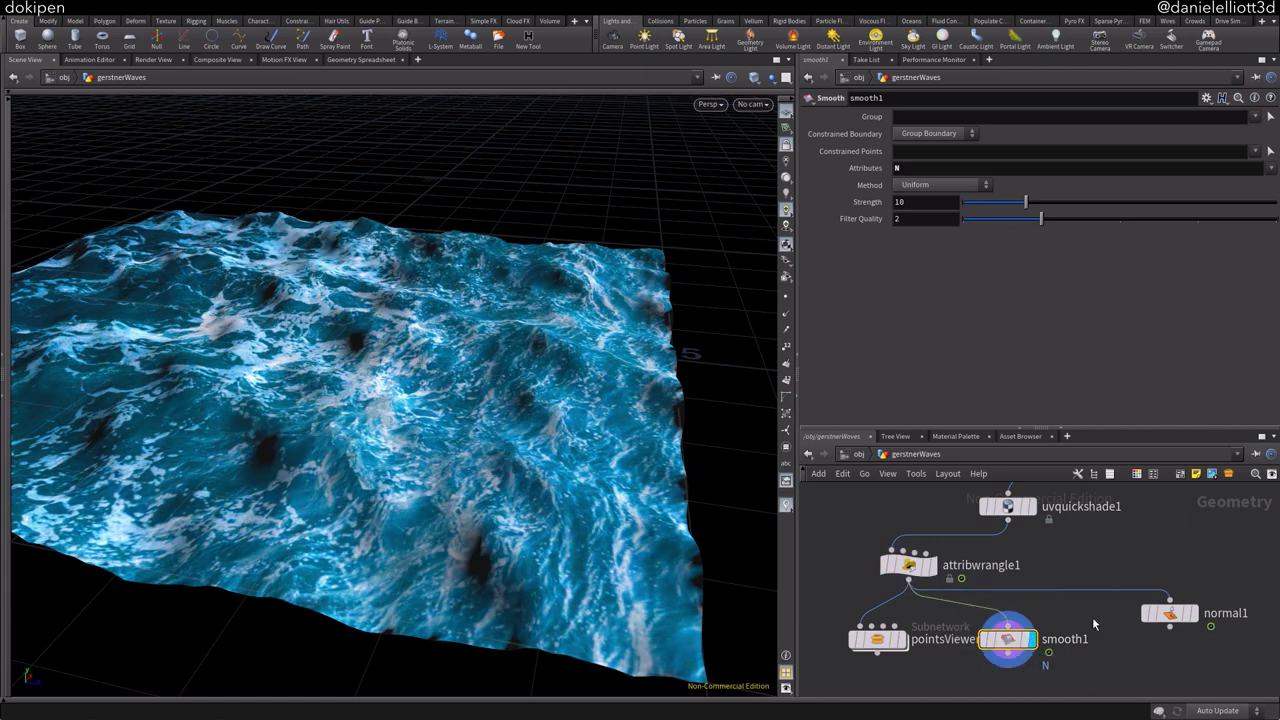
Set the Smooth node's strength to 5 and compare its shading with the Normal node's
left_click(1196, 600)
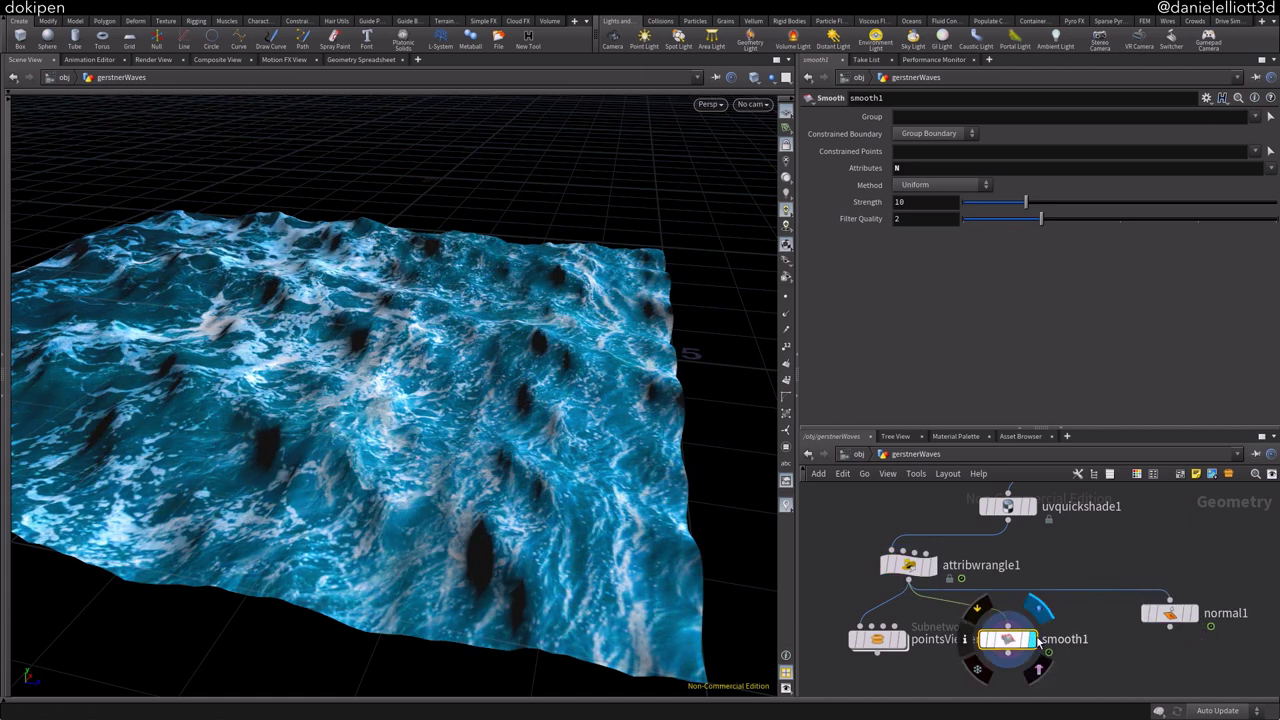
left_click(1040, 608)
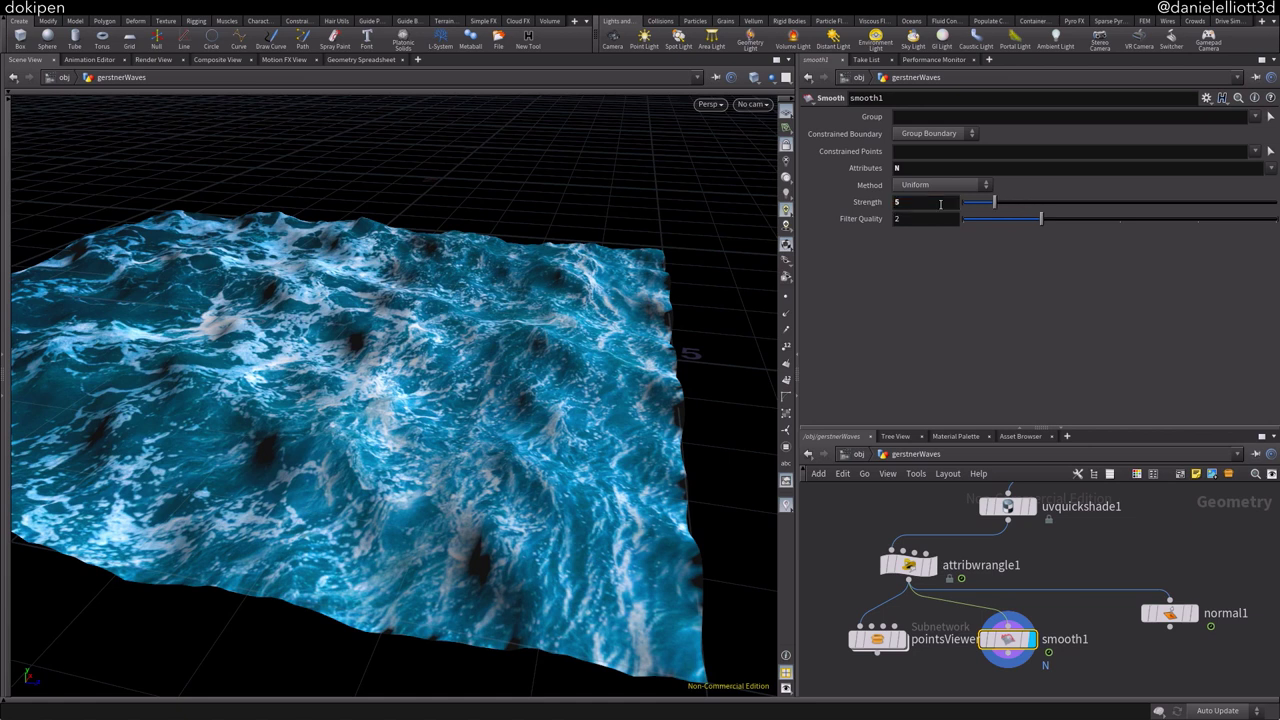
left_click(1192, 600)
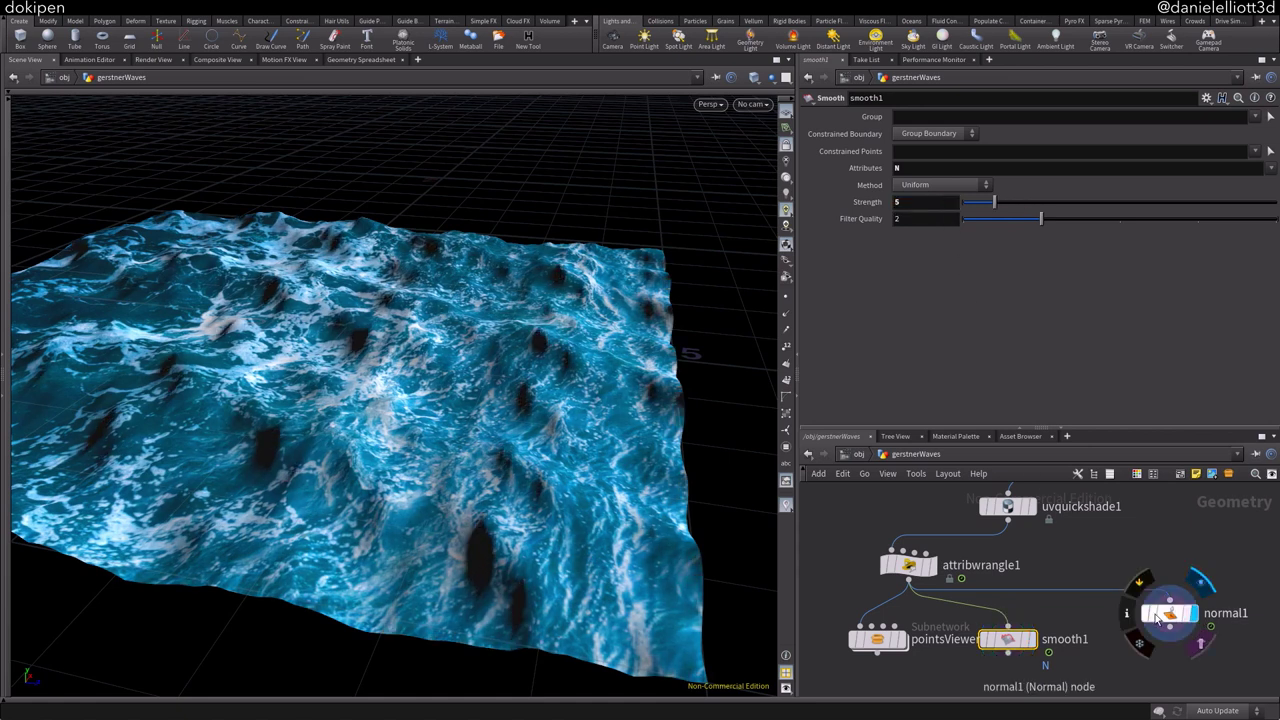
left_click(1040, 608)
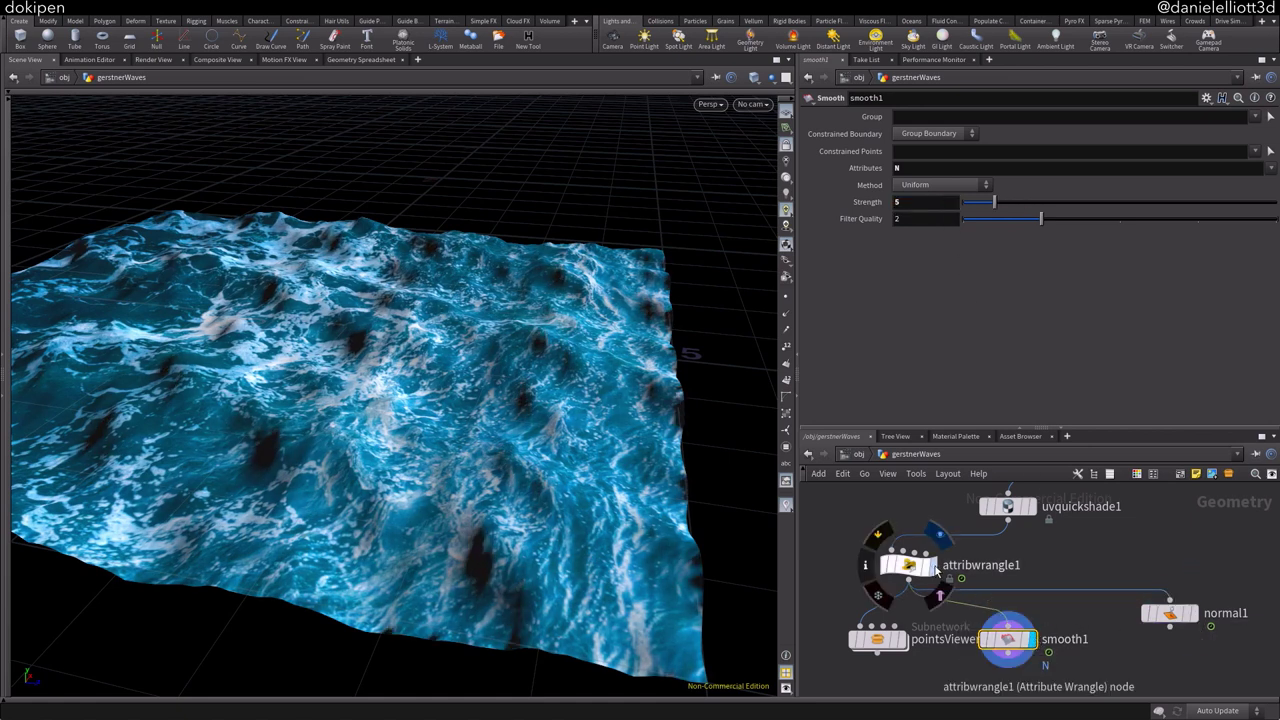
Display attribwrangle1 again and set its ratio to 1.36 and numberOfWaves to 7
left_click(940, 540)
left_click(908, 565)
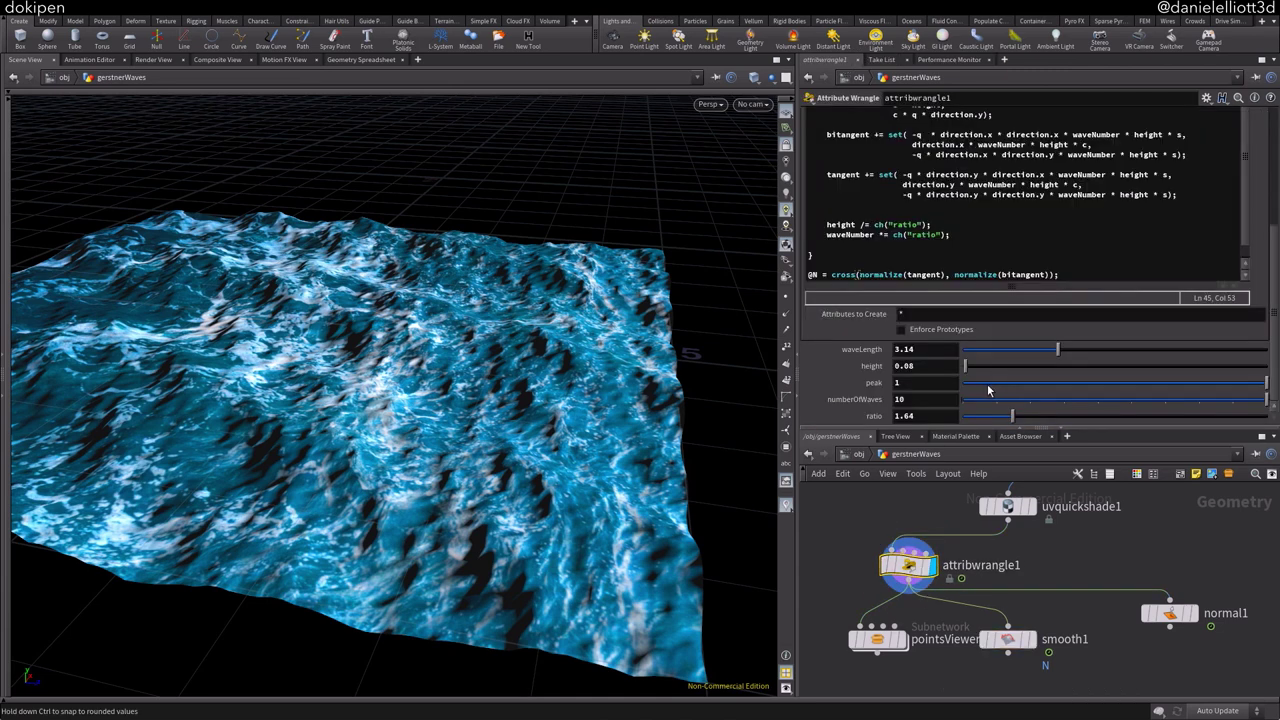
left_click_drag(1032, 402, 1005, 418)
left_click_drag(1156, 404, 1165, 404)
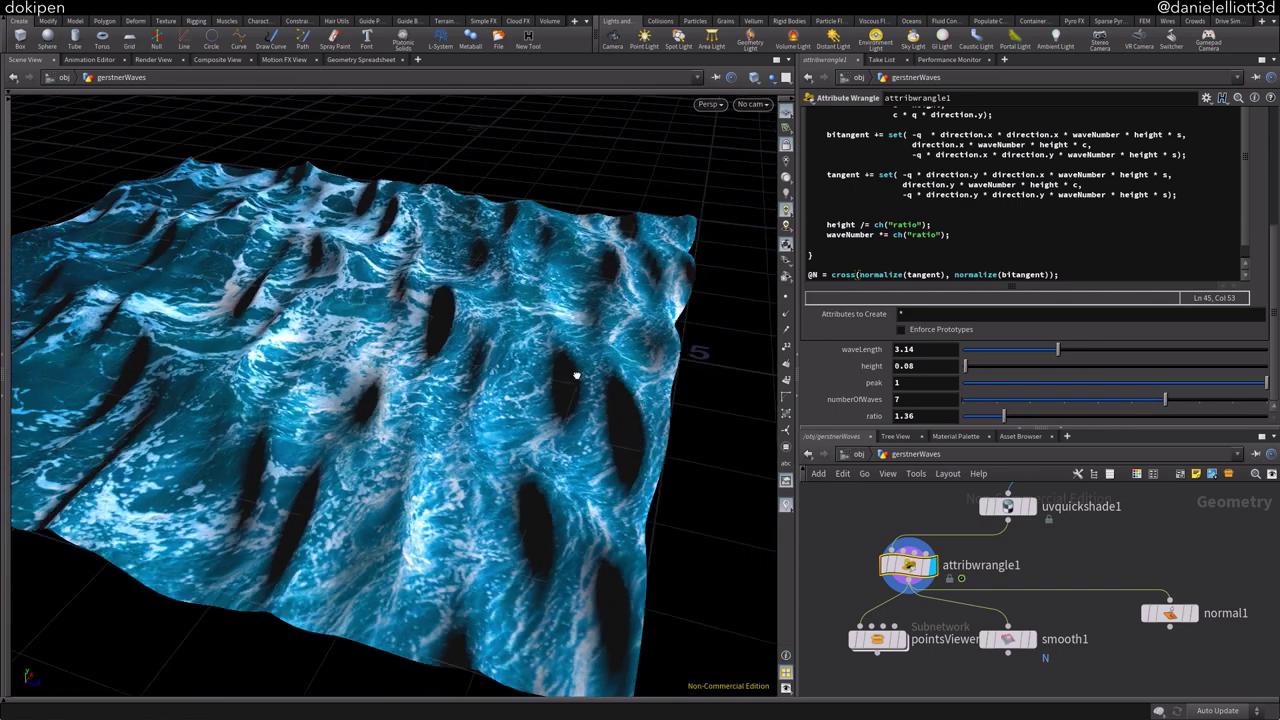
left_click_drag(571, 371, 760, 430, "alt")
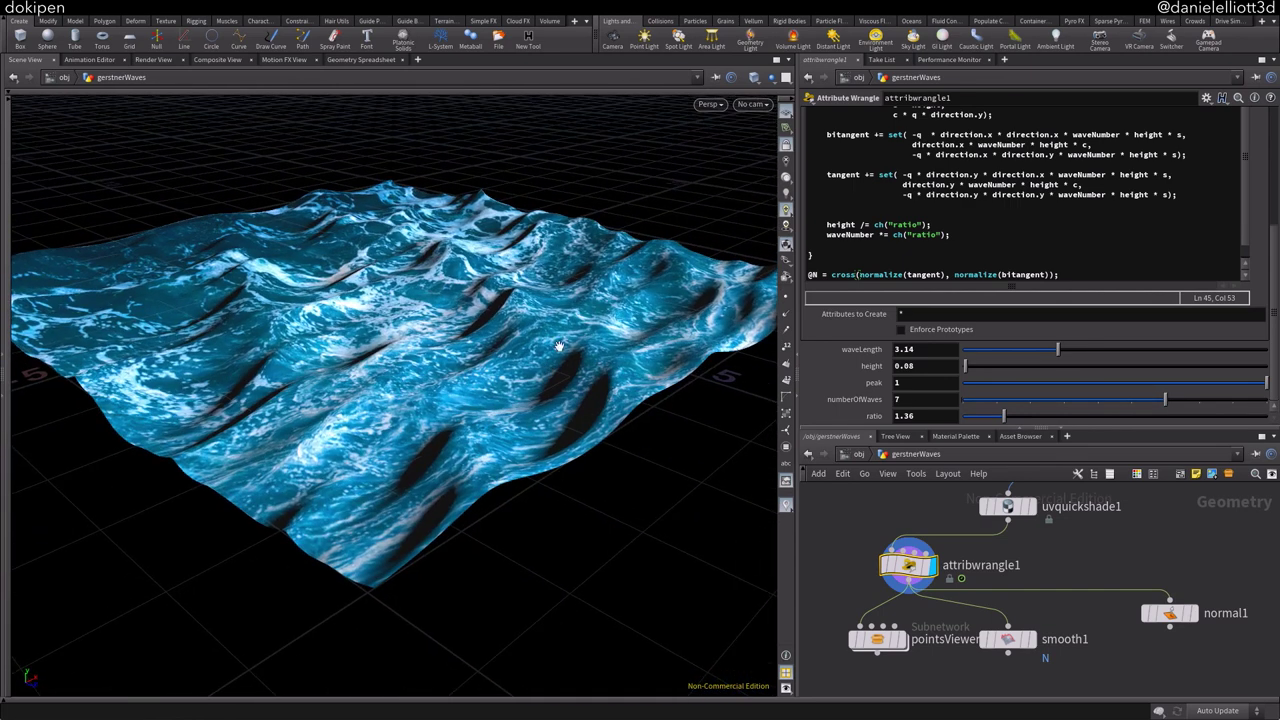
Delete the distant light from the scene and return inside the gerstnerWaves network to view the waves
left_click(862, 454)
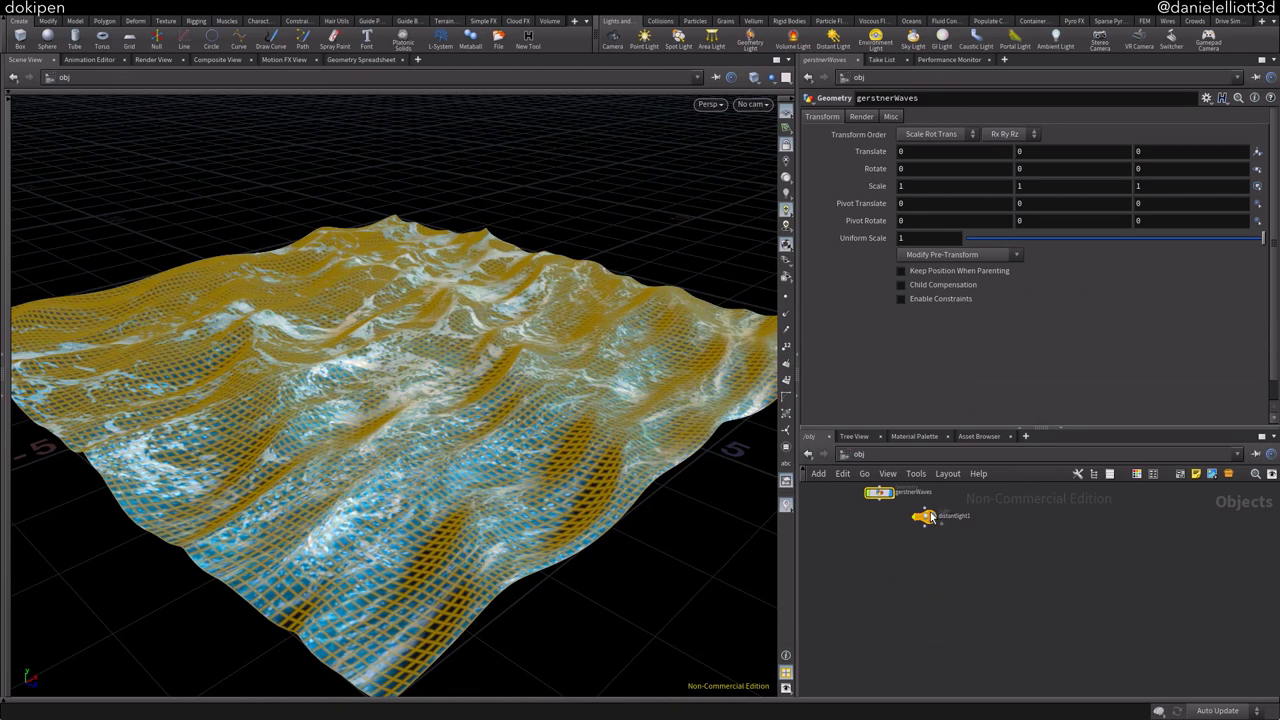
left_click(928, 516)
key("Delete")
double_click(893, 503)
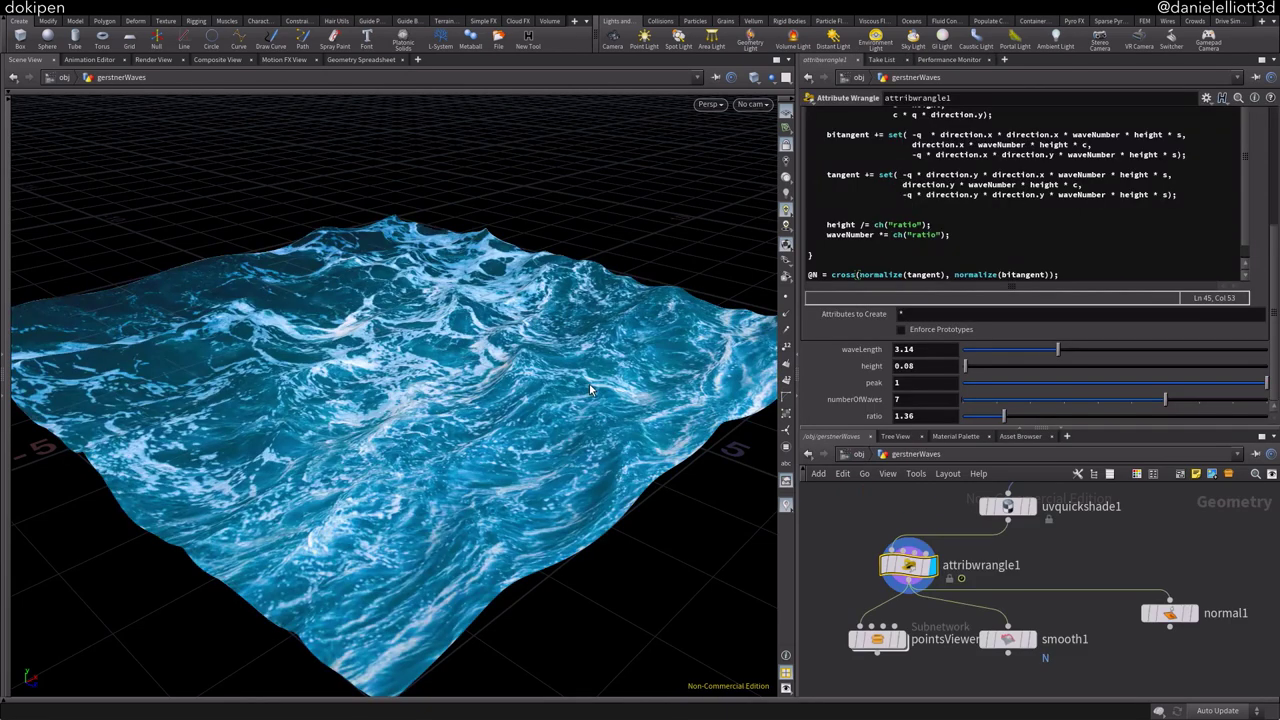
left_click_drag(597, 392, 495, 367)
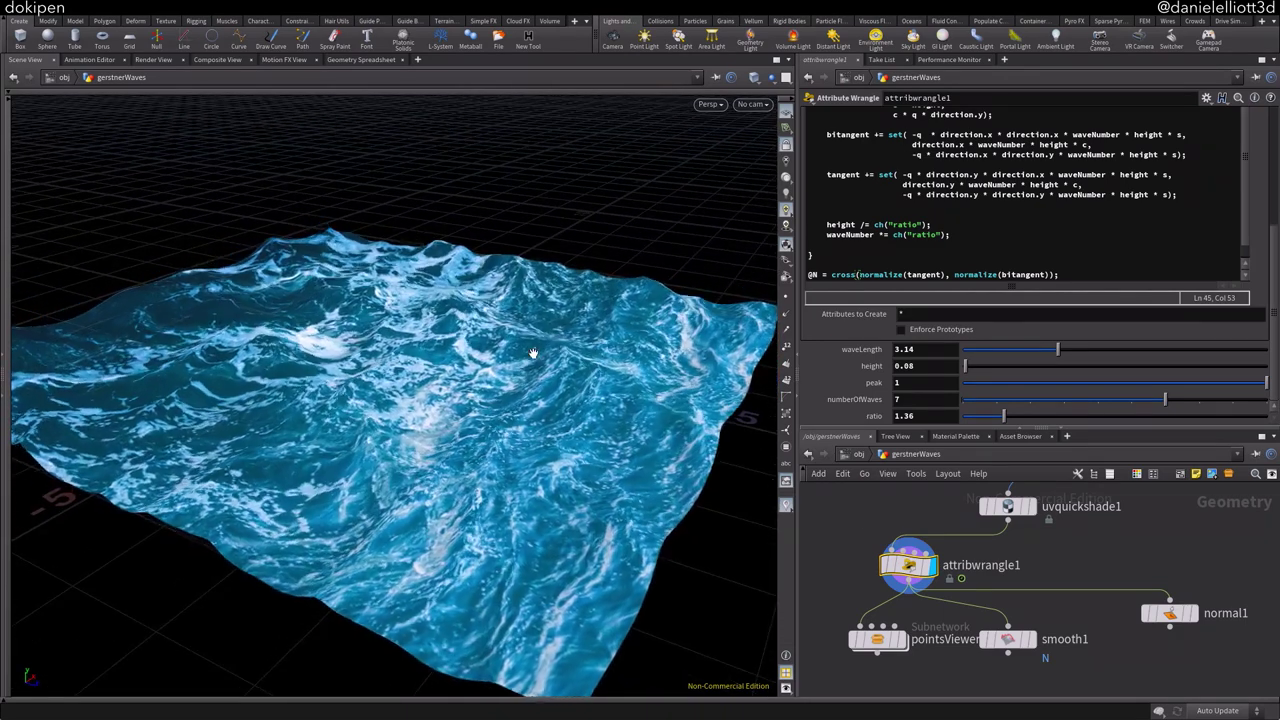
View the wave mesh in wireframe, lower the wave height to 0.04, and restore the shaded display
key("shift+w")
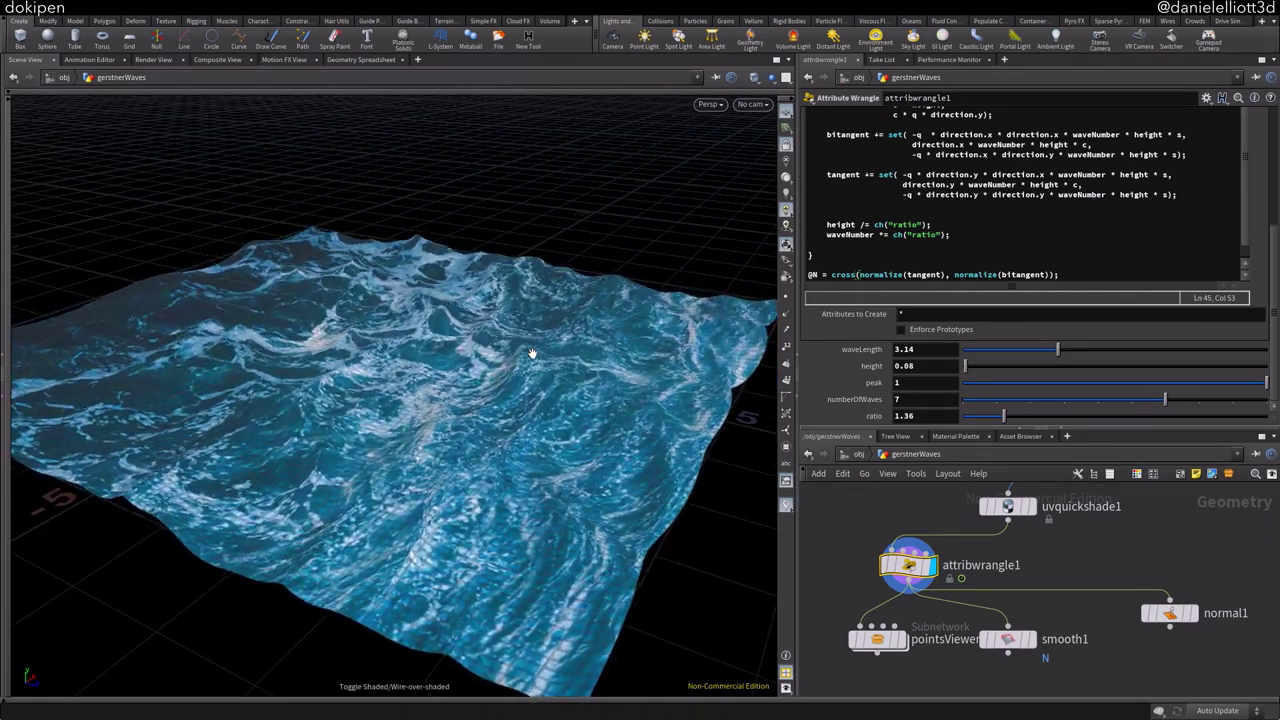
mouse_move(483, 352)
left_mouse_down()
mouse_move(646, 351)
mouse_move(560, 356)
mouse_move(597, 303)
mouse_move(654, 291)
left_mouse_up()
key("w")
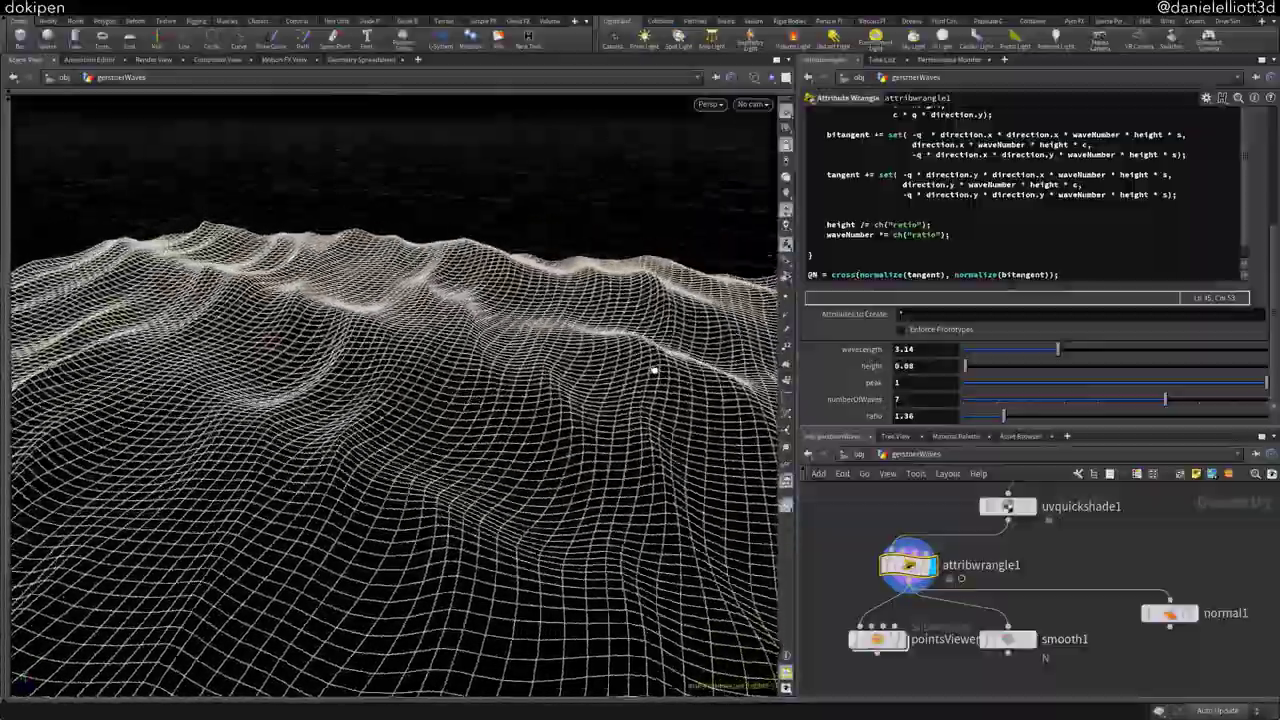
mouse_move(965, 366)
left_mouse_down()
mouse_move(995, 366)
mouse_move(964, 369)
left_mouse_up()
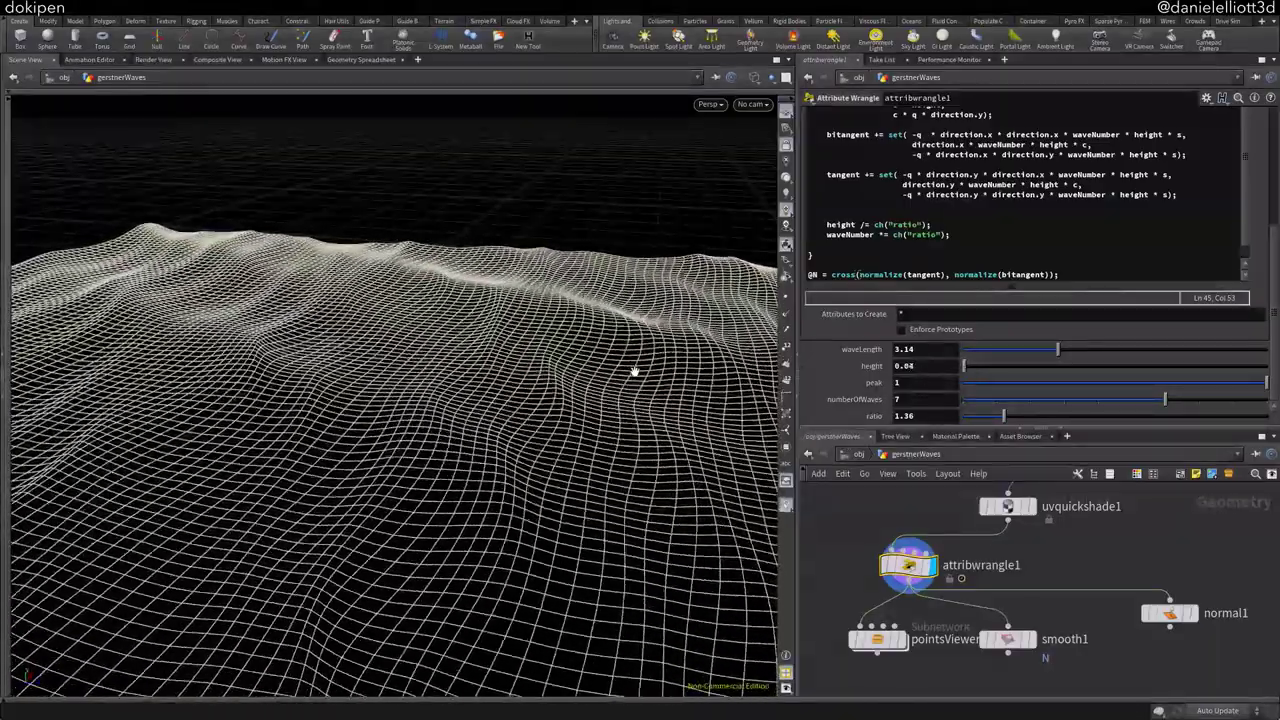
key("w")
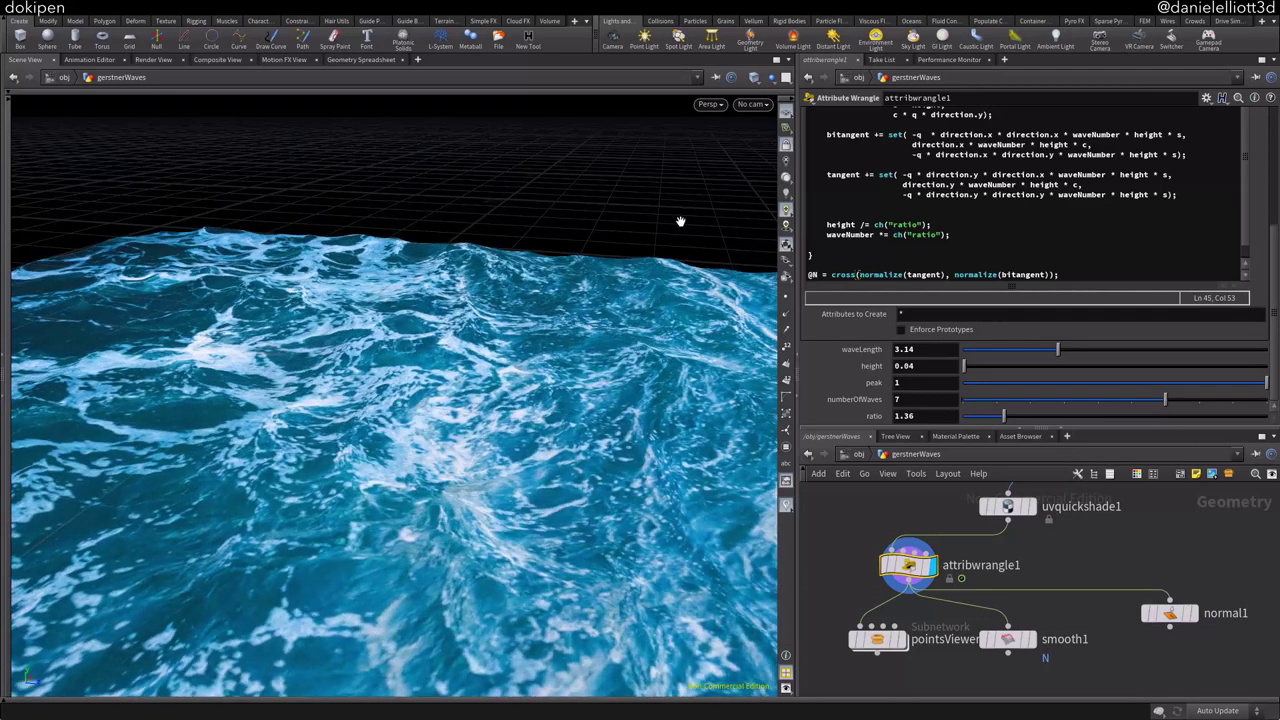
left_click_drag(676, 289, 656, 274, "alt")
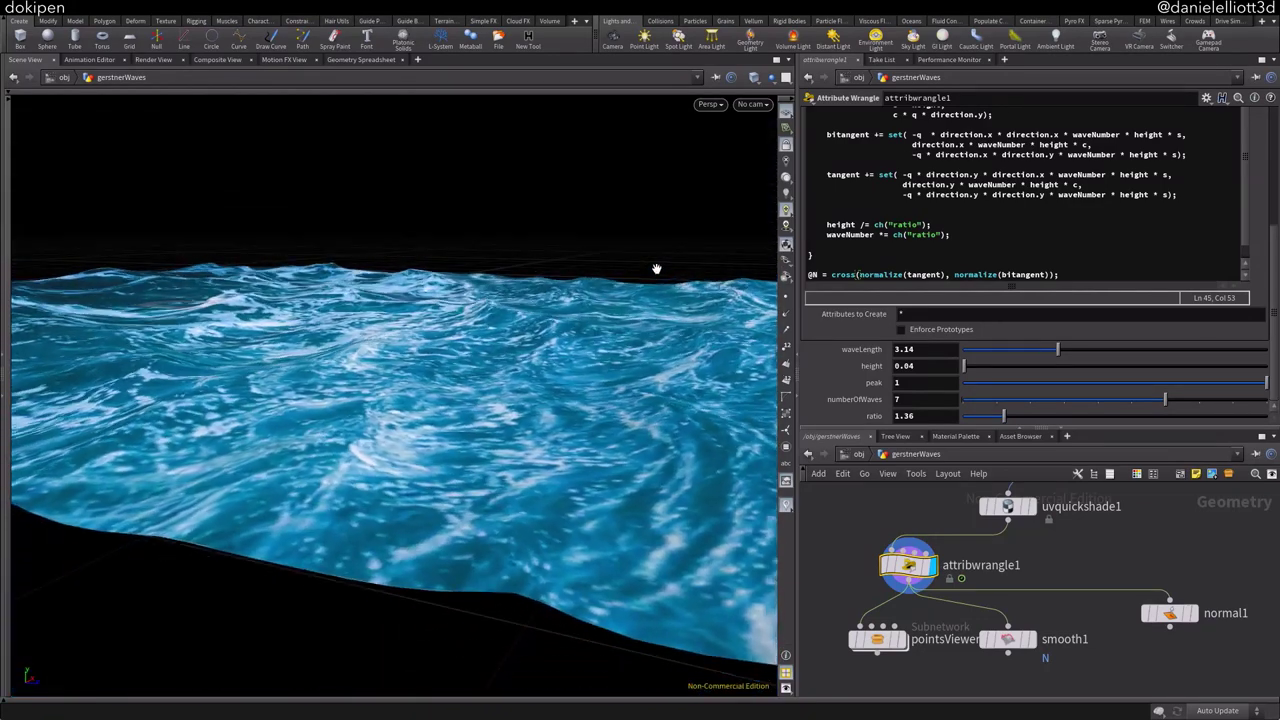